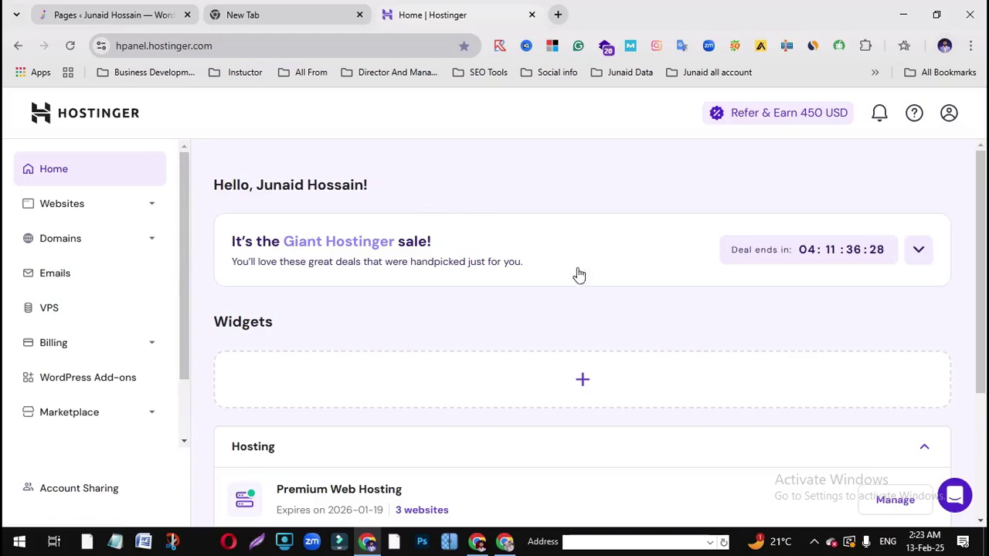
Expand the Websites section in the hPanel sidebar to show Websites list and Migrations
scroll(633, 348, "down", 1)
scroll(634, 347, "down", 3)
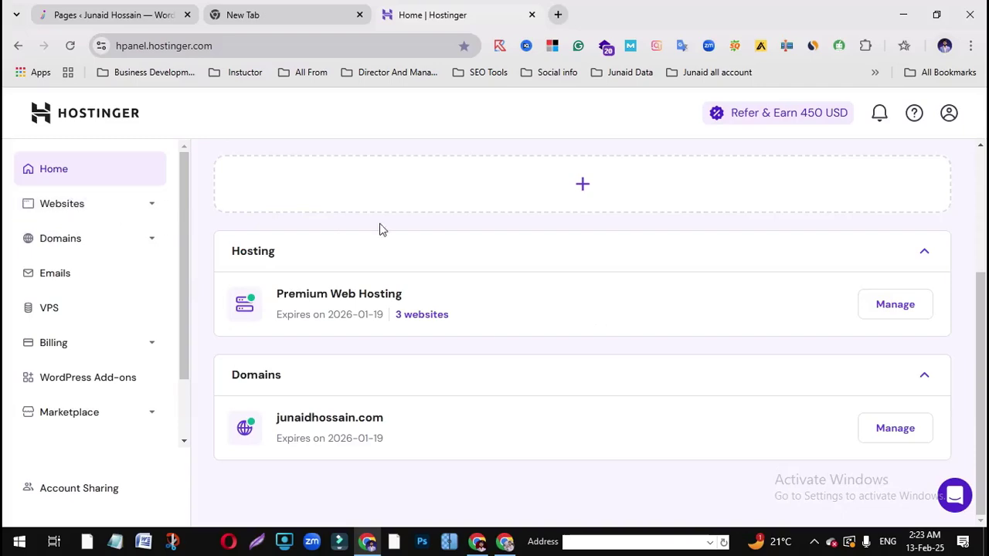
scroll(428, 421, "up", 3)
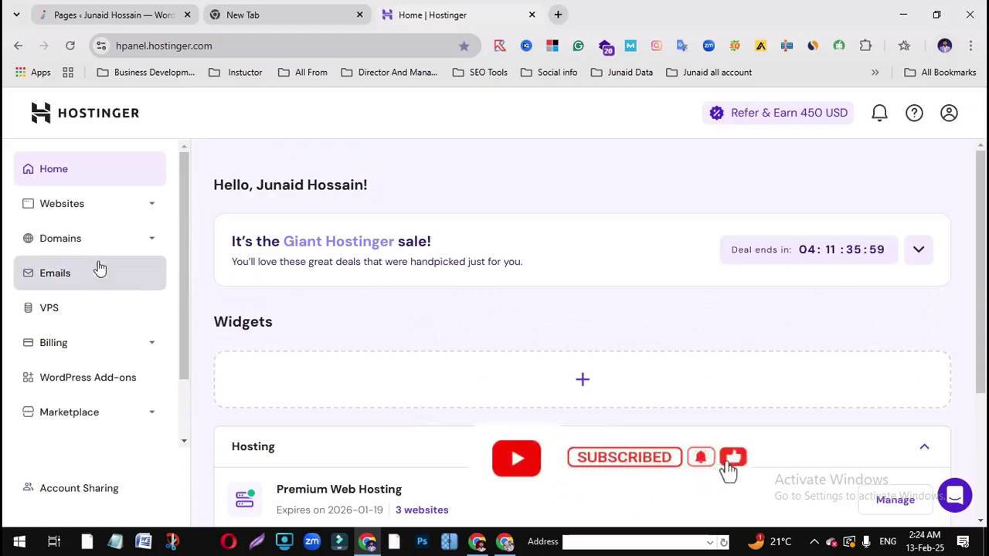
left_click(146, 209)
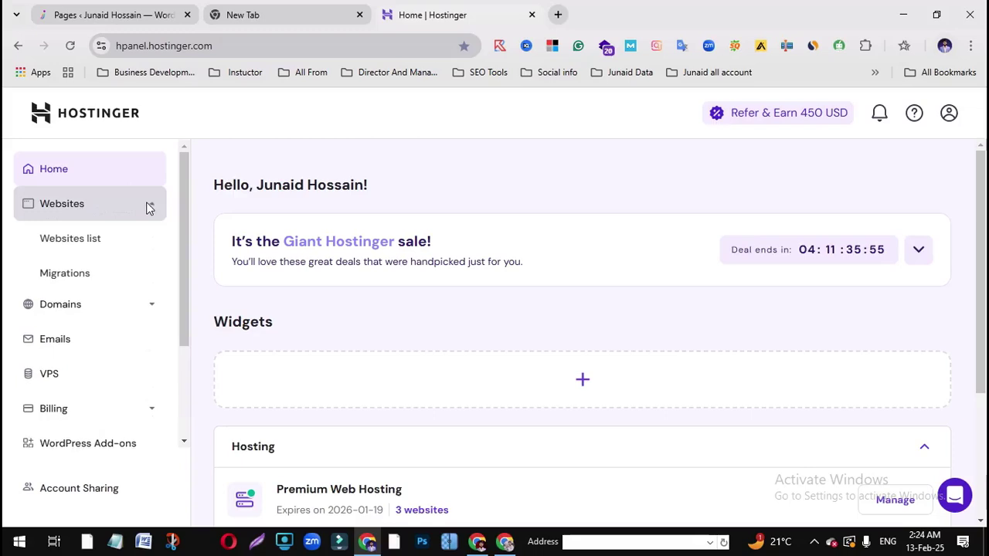
Go to the Websites list and open the Add website menu with WordPress, Website Builder and PHP/HTML choices
left_click(59, 242)
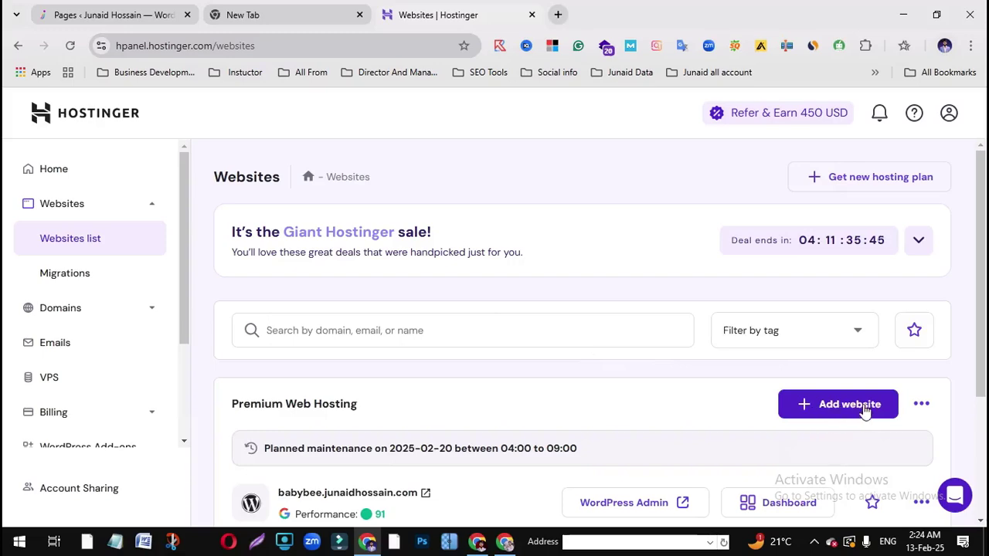
scroll(470, 397, "down", 3)
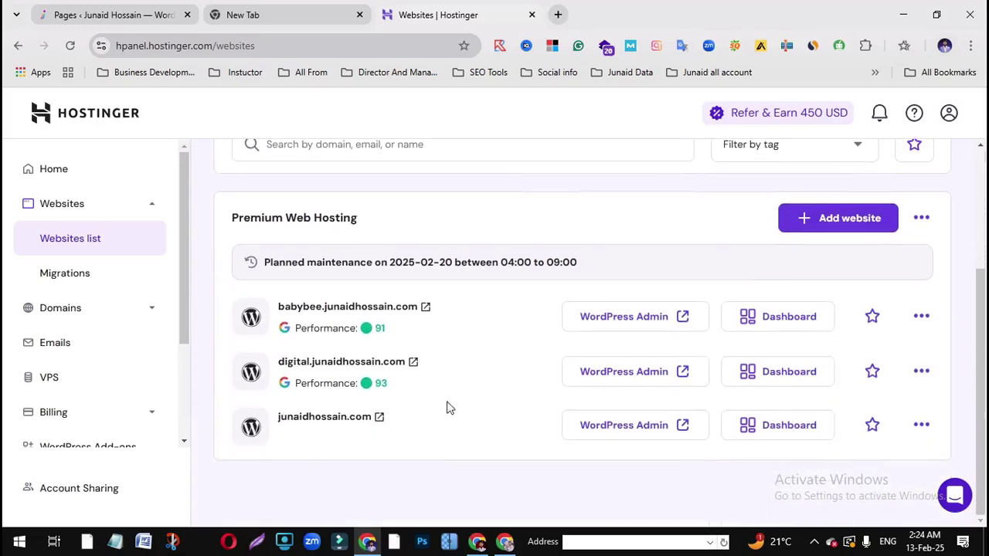
scroll(479, 407, "up", 3)
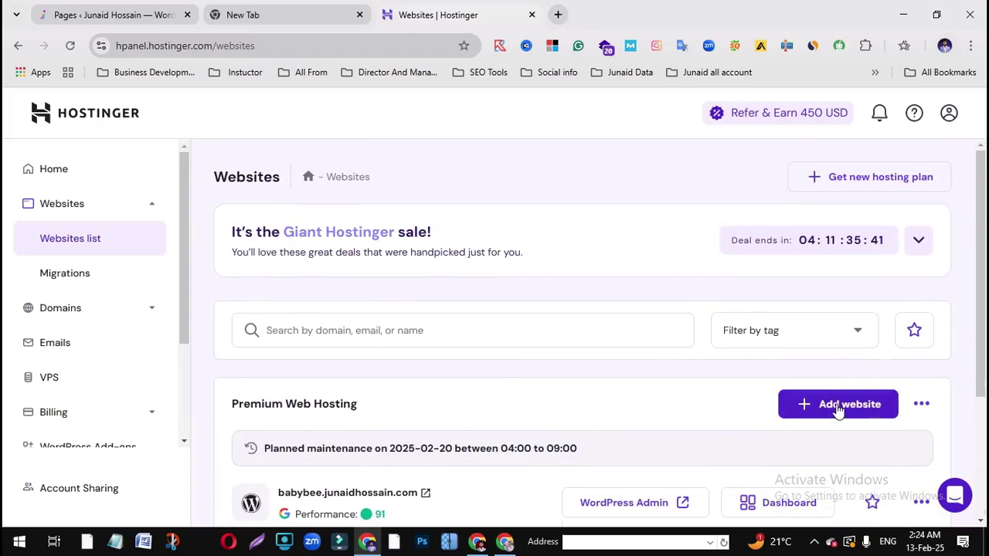
left_click(838, 407)
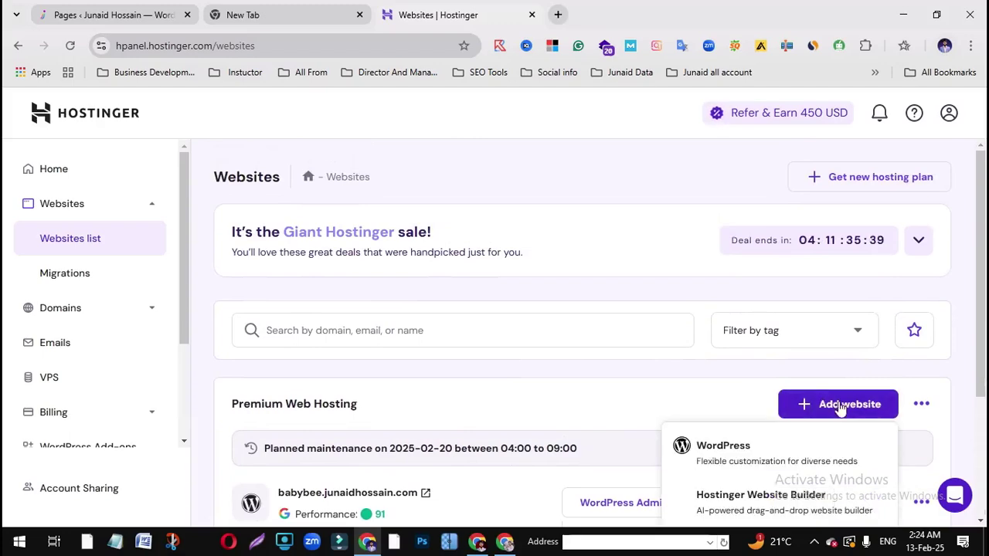
scroll(718, 421, "down", 1)
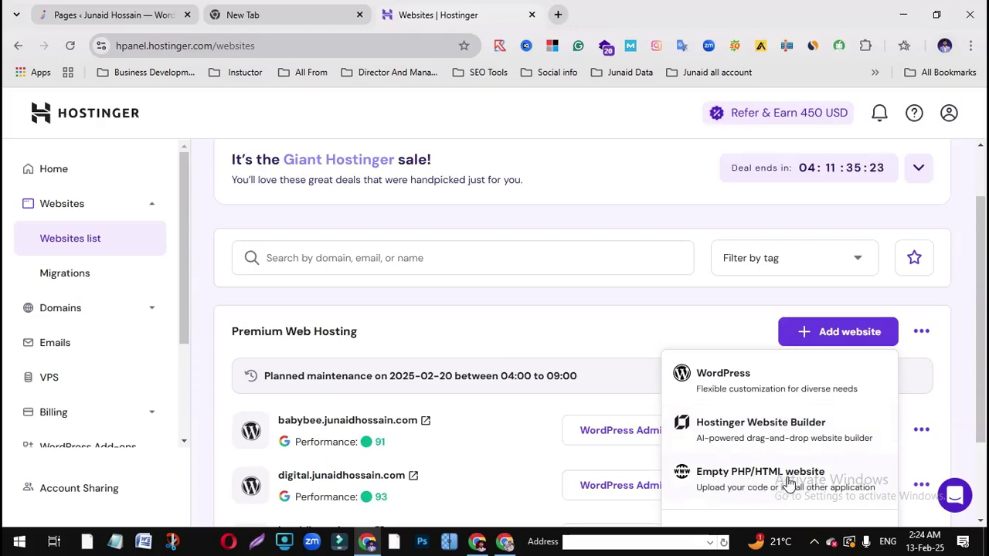
Create a WordPress site, replace the administrator password with a new one, and continue to themes
left_click(724, 384)
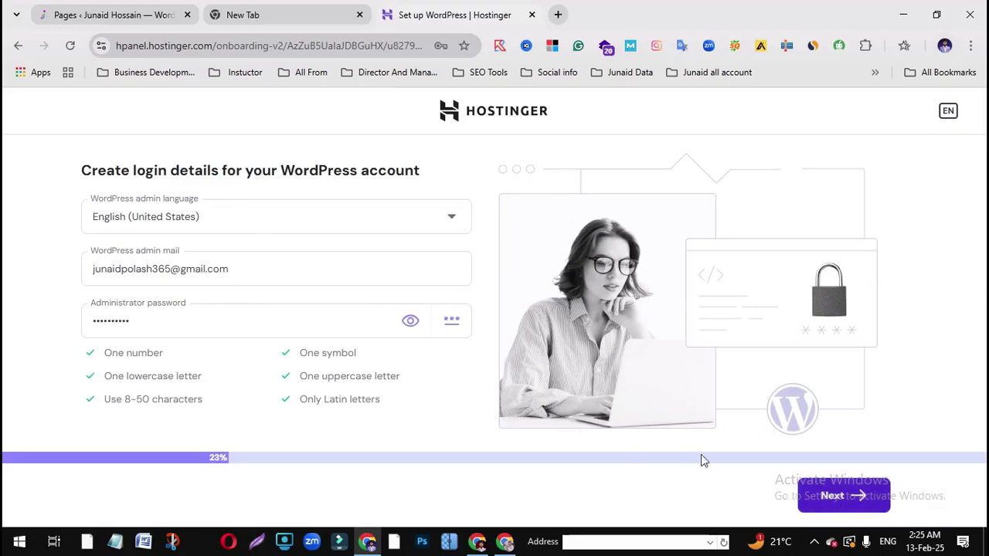
left_click(147, 321)
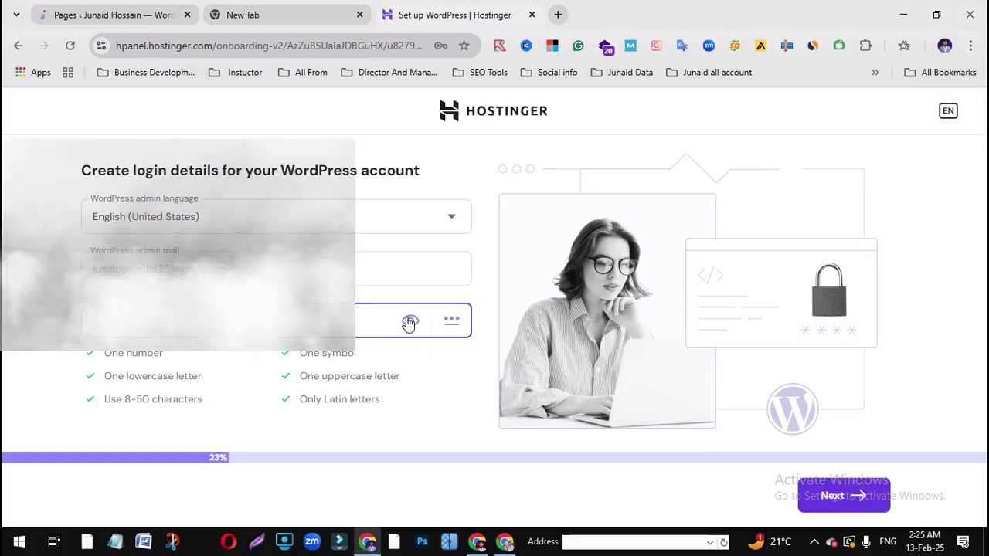
left_click(410, 321)
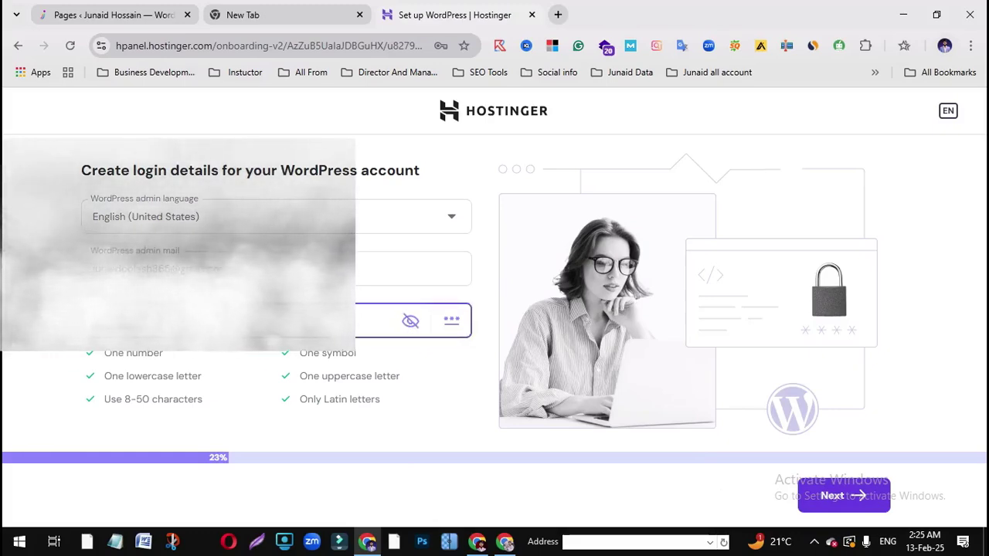
key("ctrl+a")
key("BackSpace")
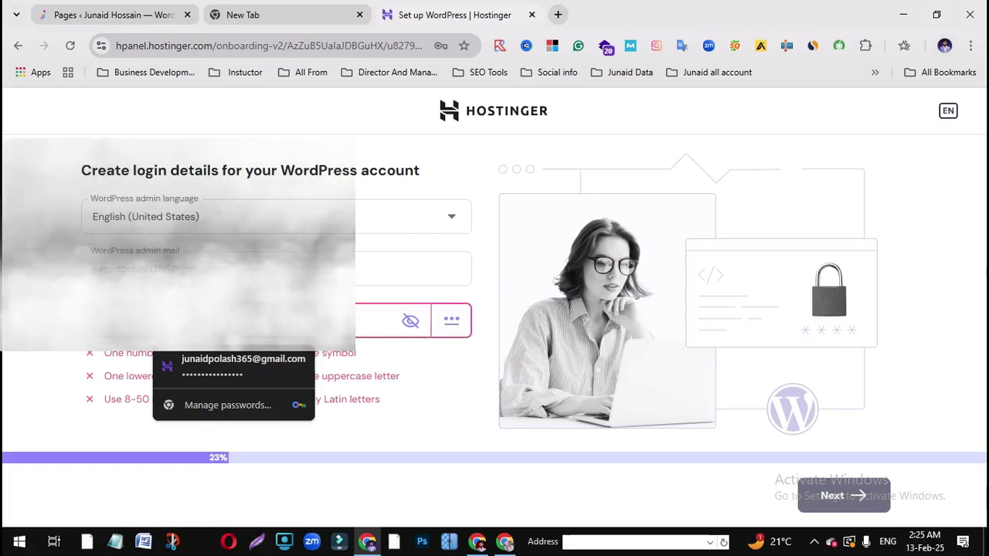
type("••••••")
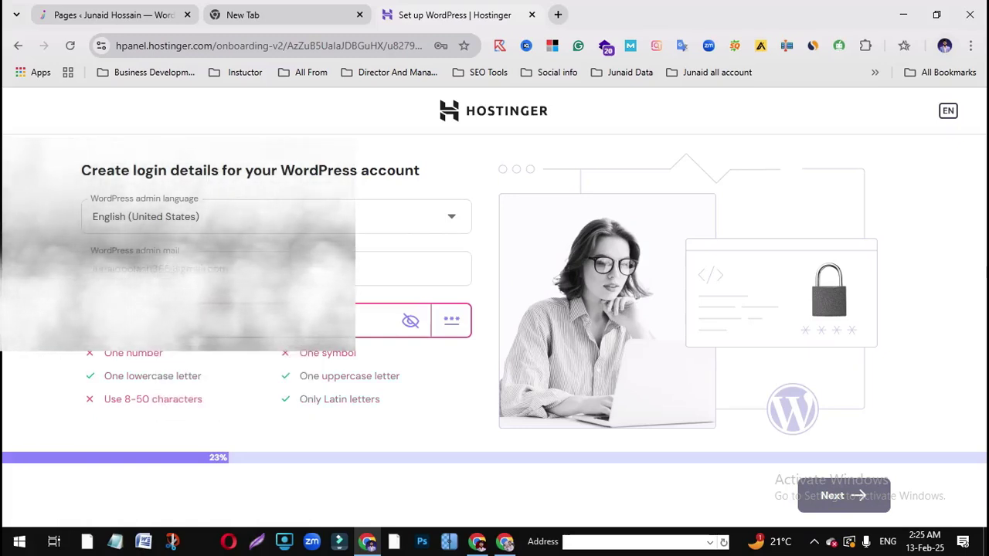
type("••")
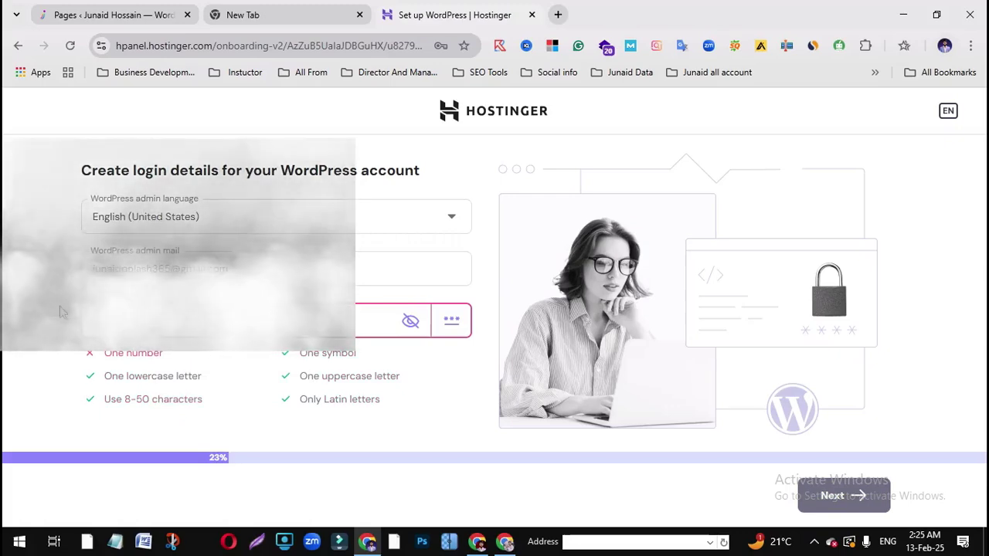
type("1")
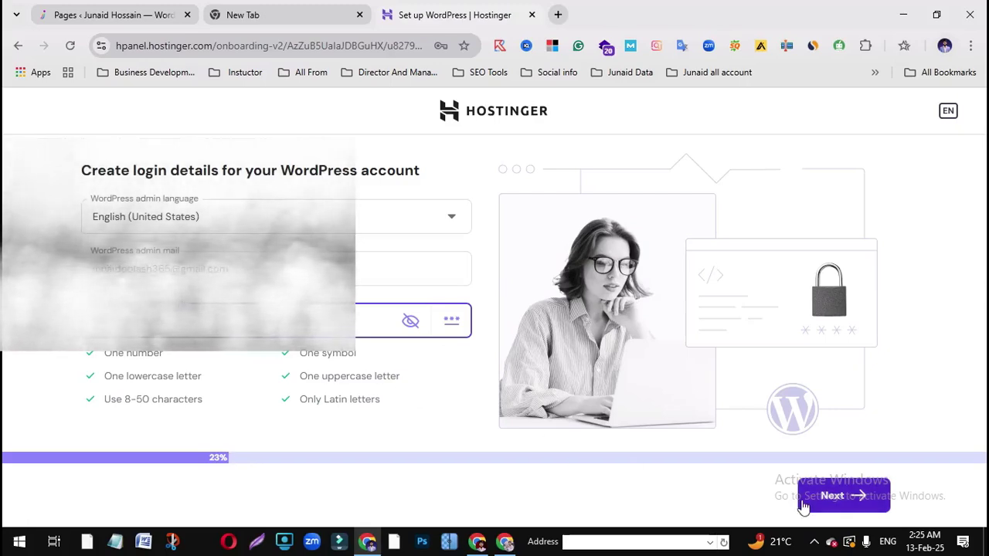
left_click(844, 498)
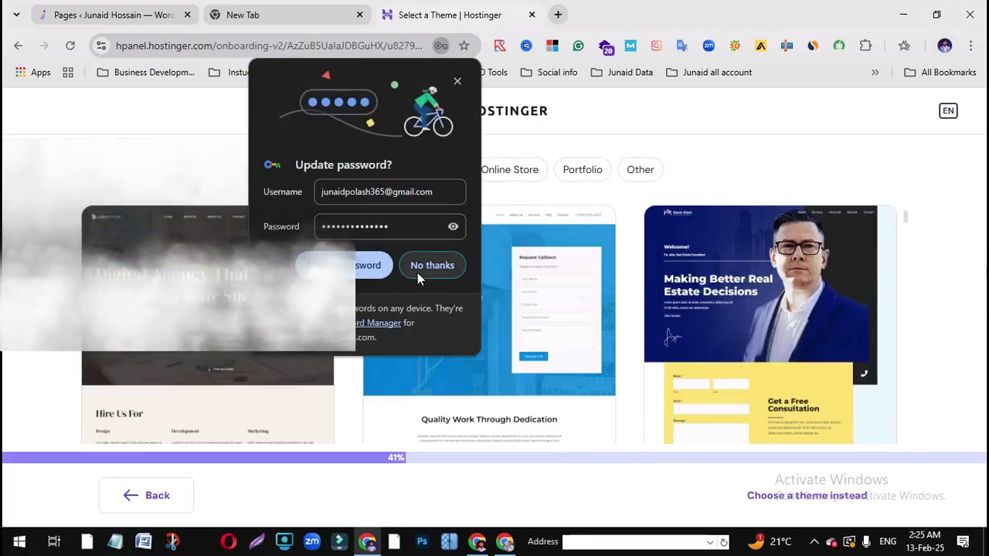
Decline Chrome's password update and browse the plumbing, locksmith, dental and agency starter templates
left_click(421, 270)
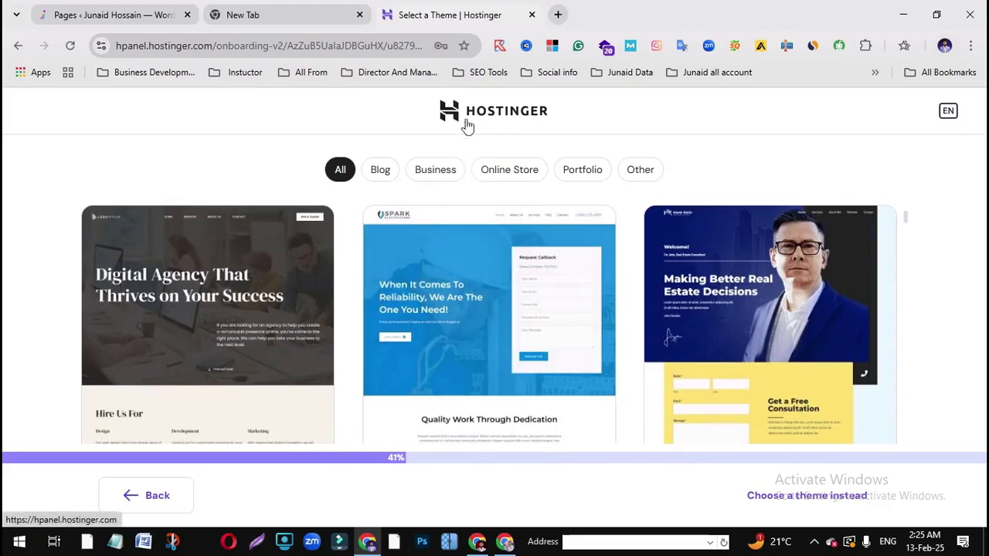
scroll(463, 305, "down", 2)
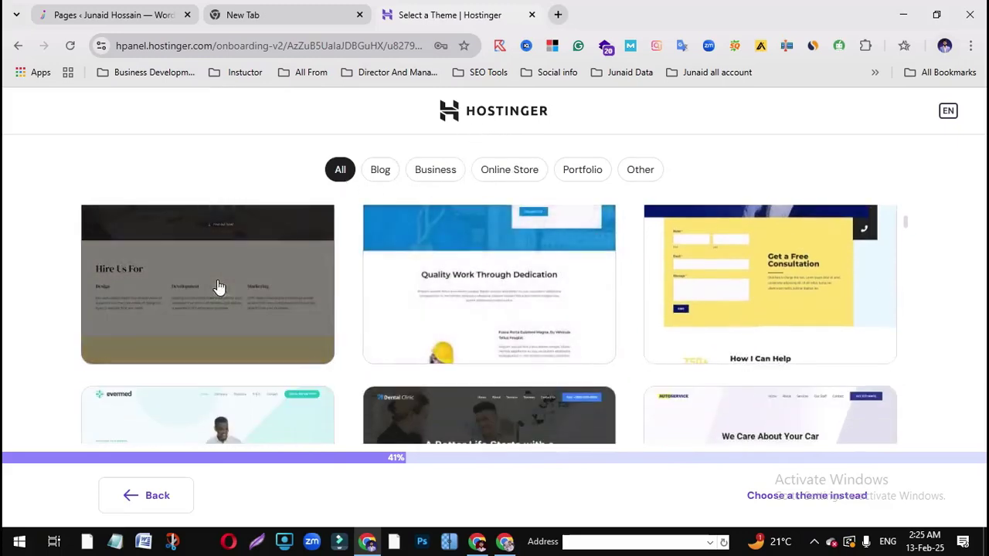
scroll(562, 300, "down", 3)
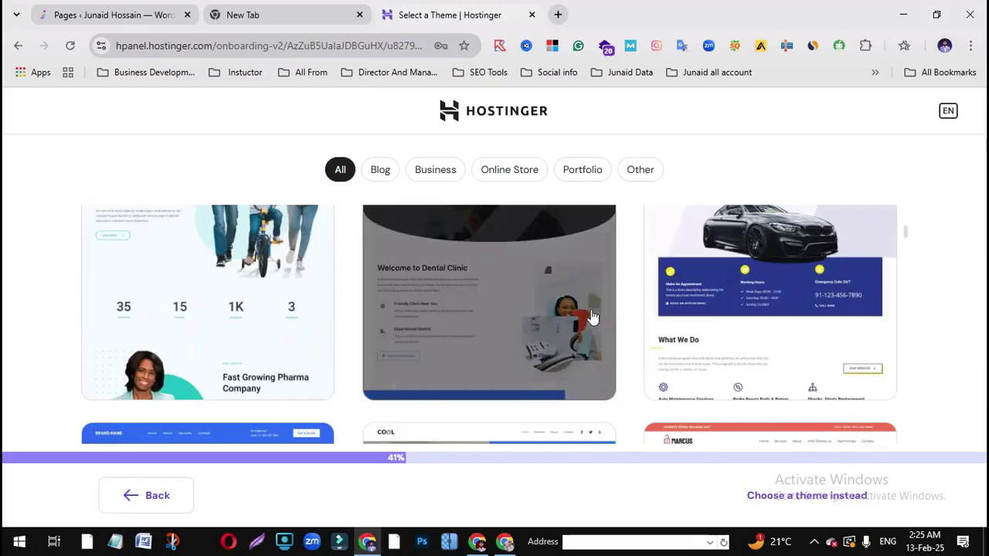
scroll(328, 319, "down", 5)
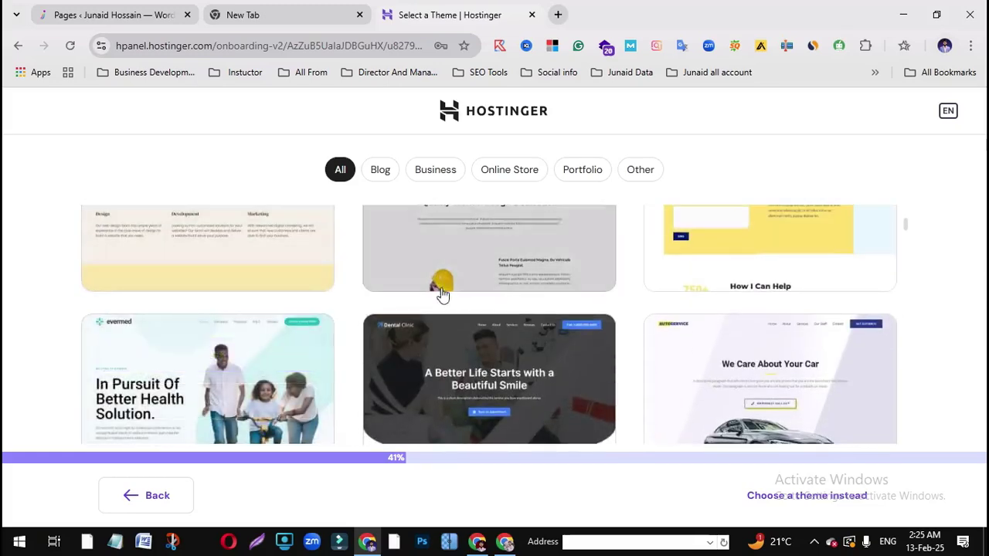
scroll(710, 343, "down", 2)
scroll(628, 410, "down", 2)
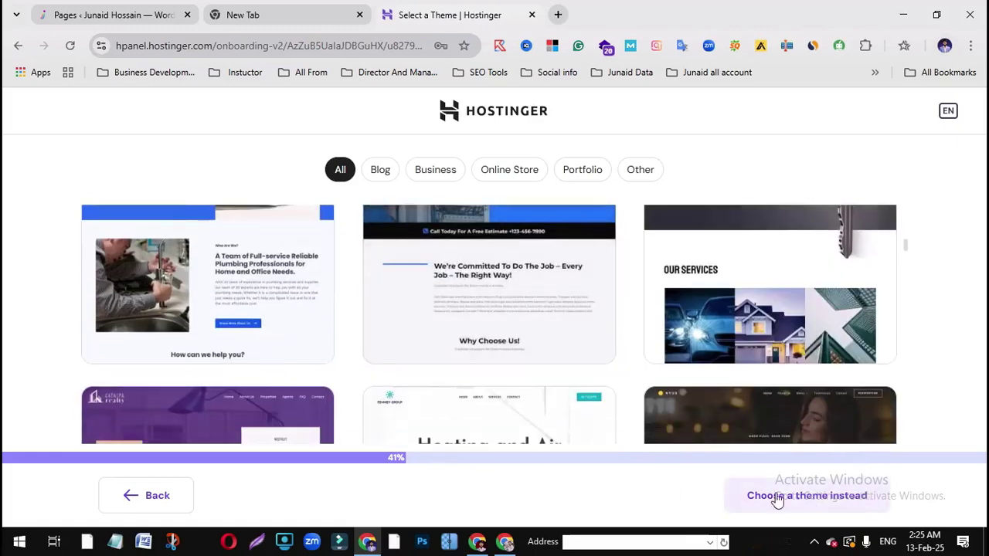
scroll(778, 351, "down", 6)
scroll(778, 351, "up", 5)
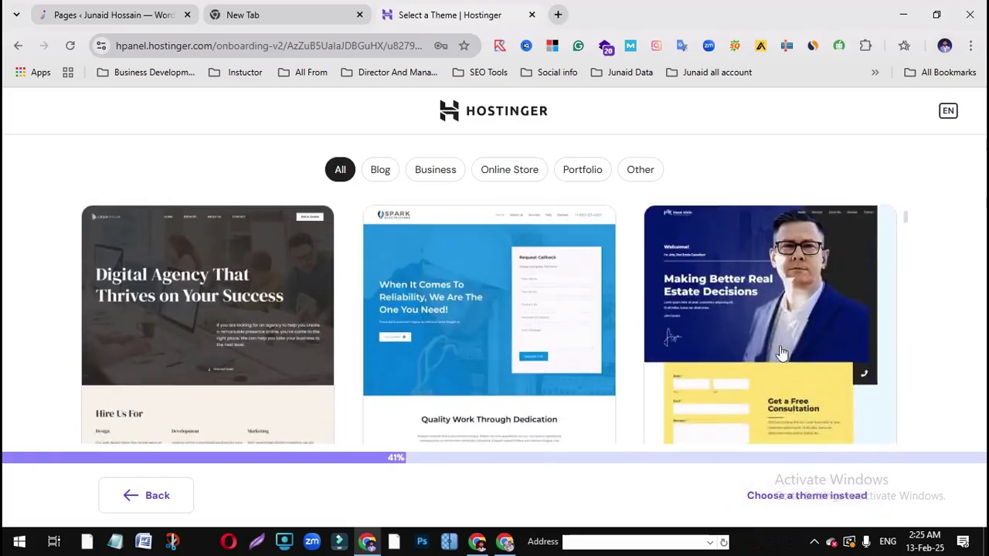
scroll(780, 309, "down", 6)
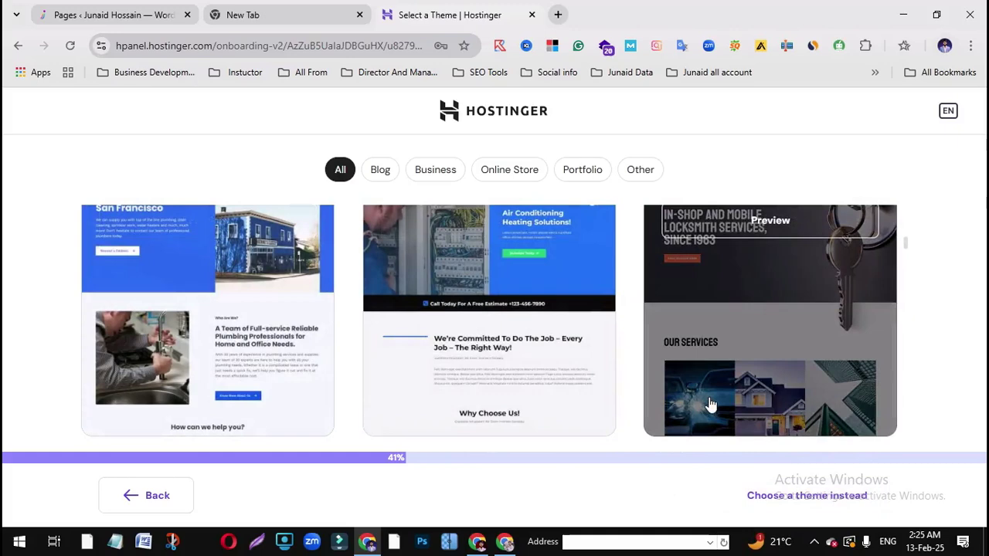
Switch to choosing a WordPress theme such as Astra instead of a template, then continue to plugins
left_click(780, 496)
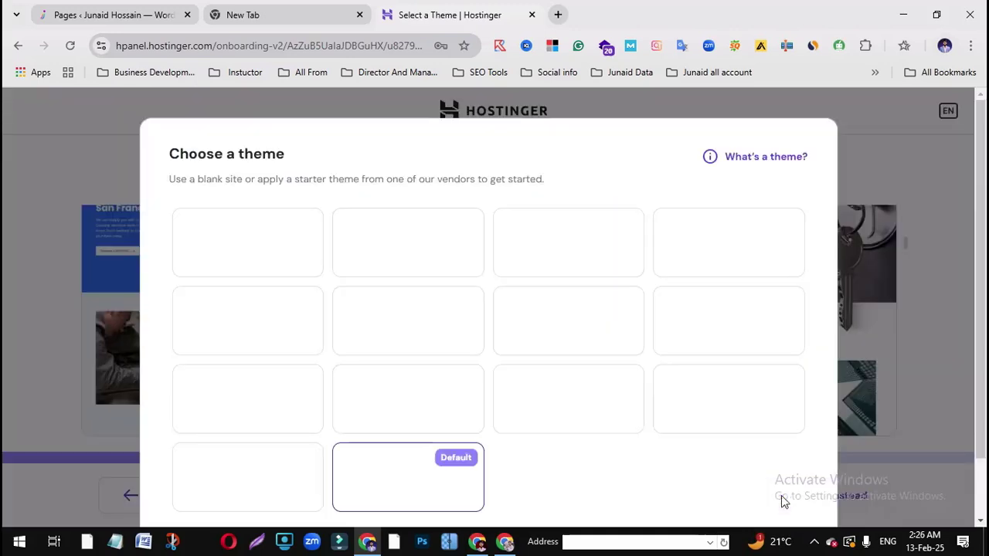
scroll(857, 195, "down", 2)
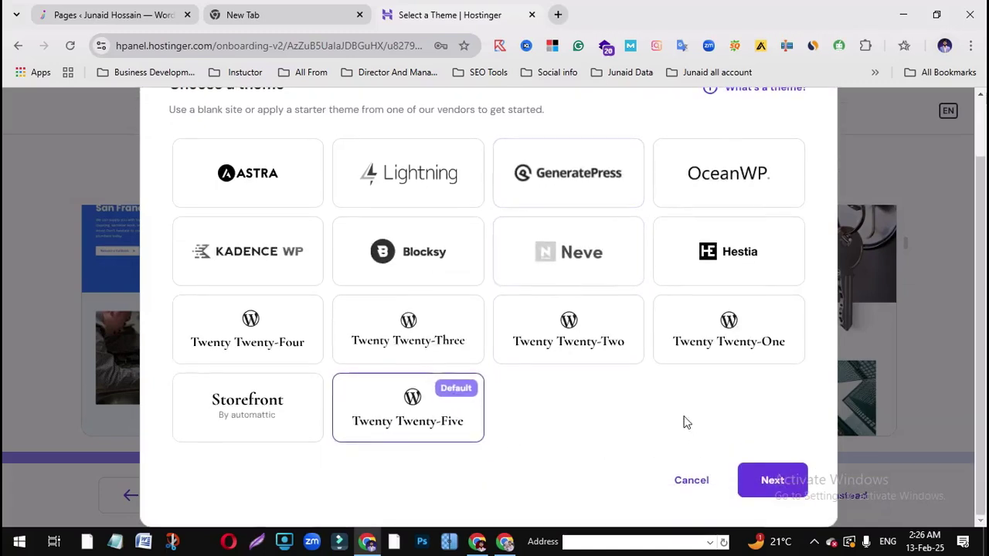
scroll(398, 257, "up", 2)
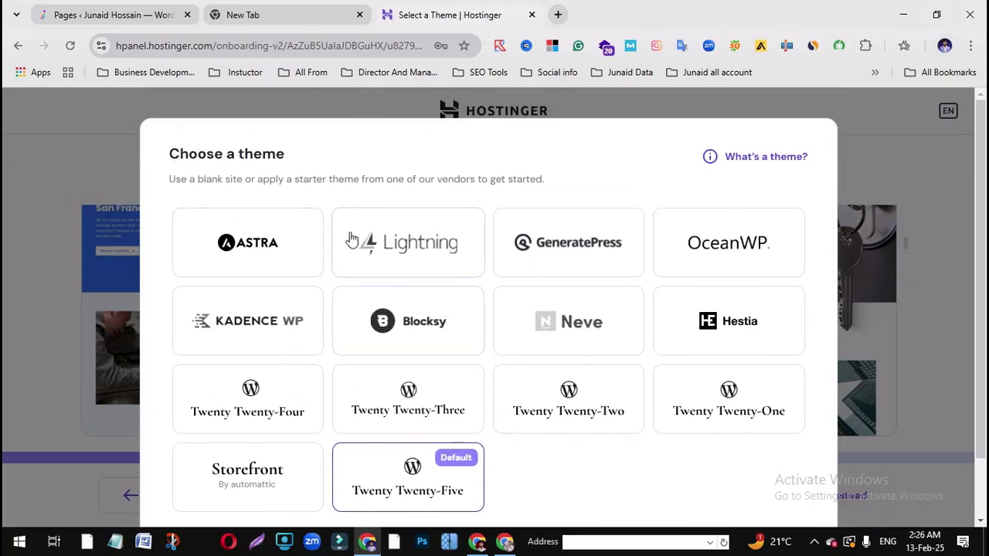
scroll(254, 265, "down", 2)
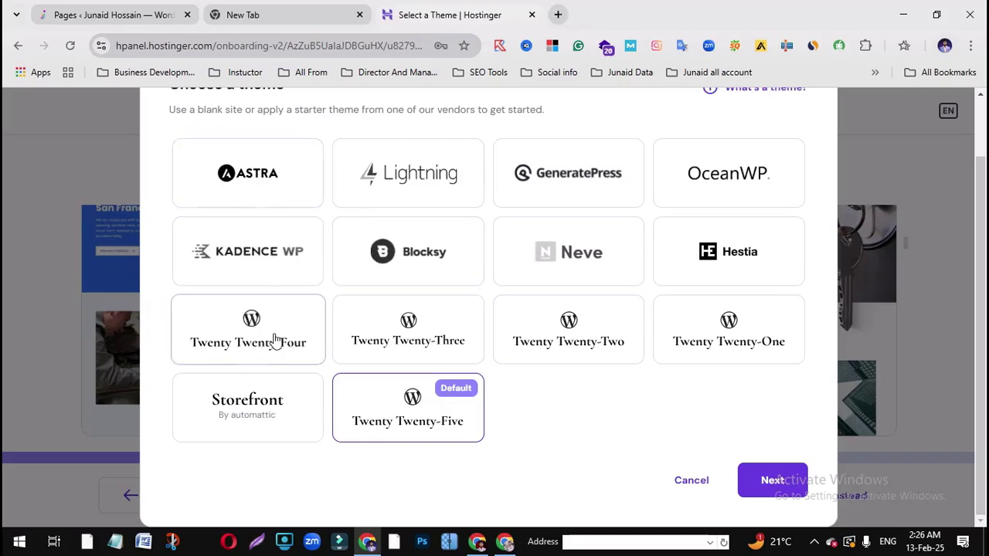
scroll(719, 289, "up", 1)
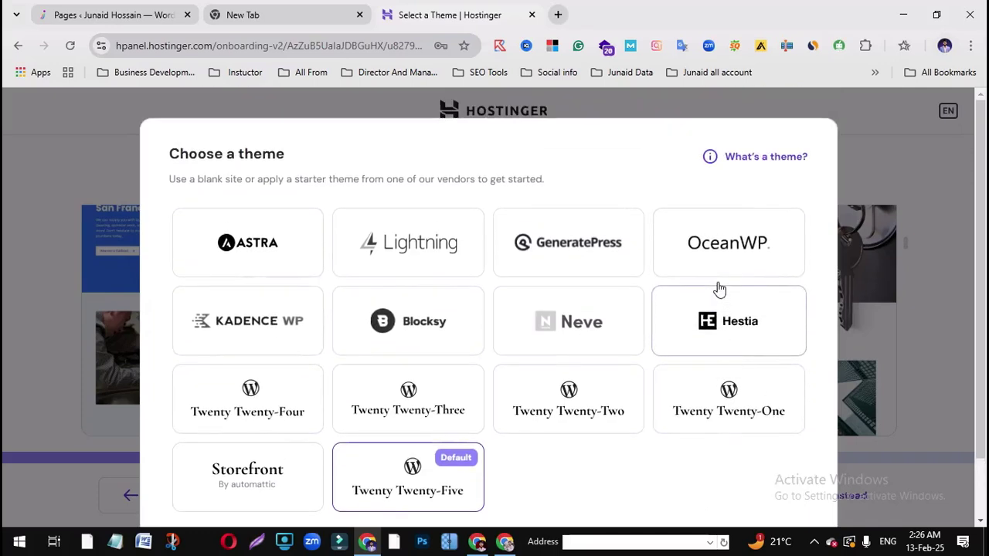
scroll(583, 309, "down", 1)
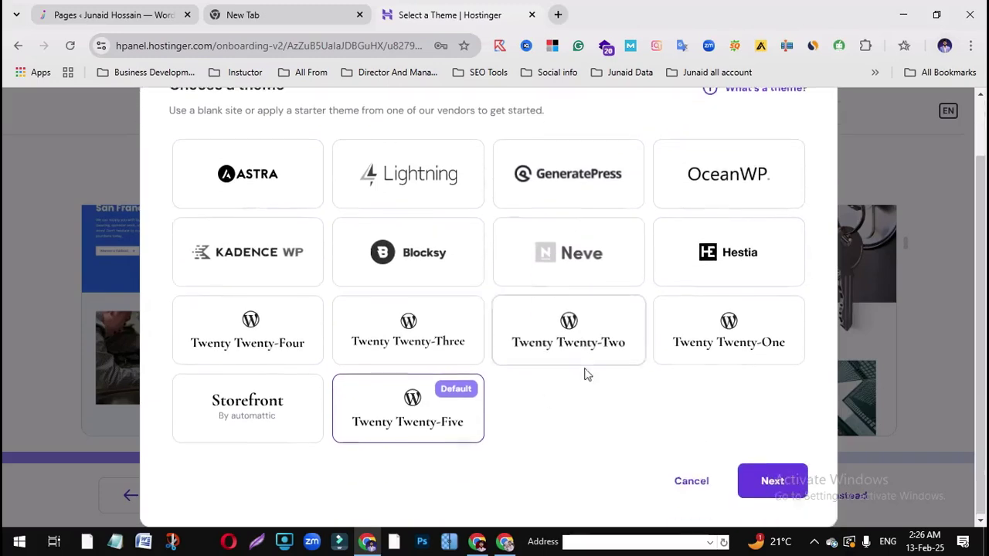
left_click(776, 481)
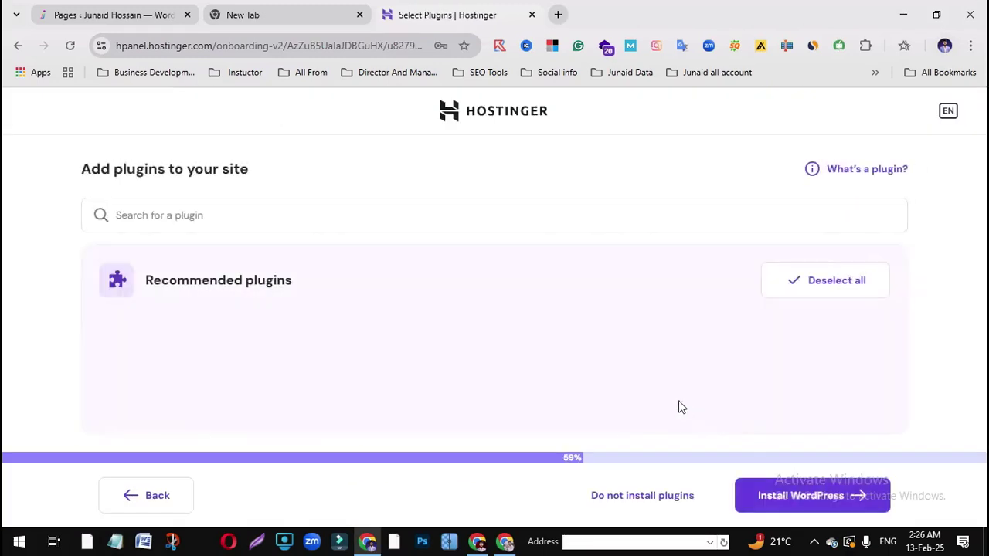
Deselect all the recommended plugins
scroll(549, 316, "down", 2)
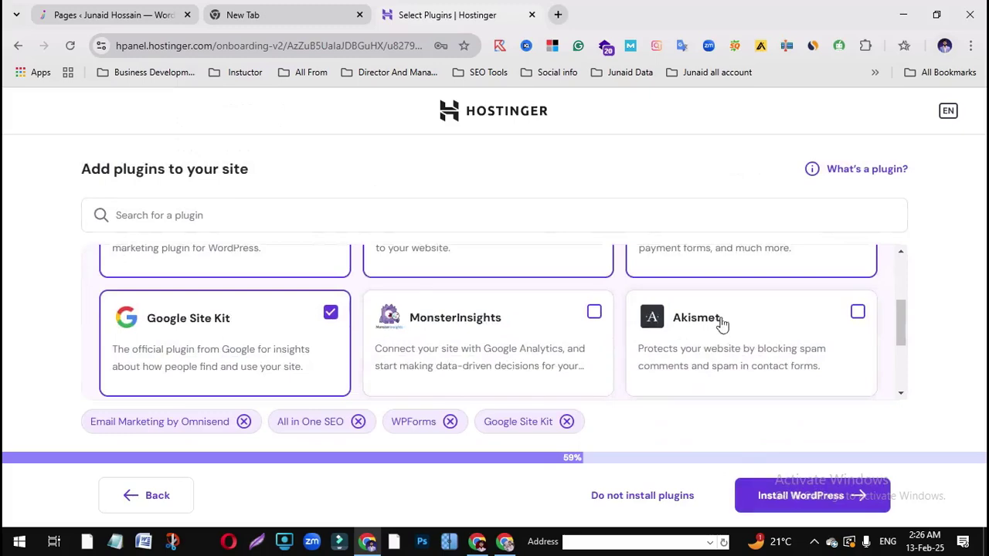
scroll(726, 332, "up", 3)
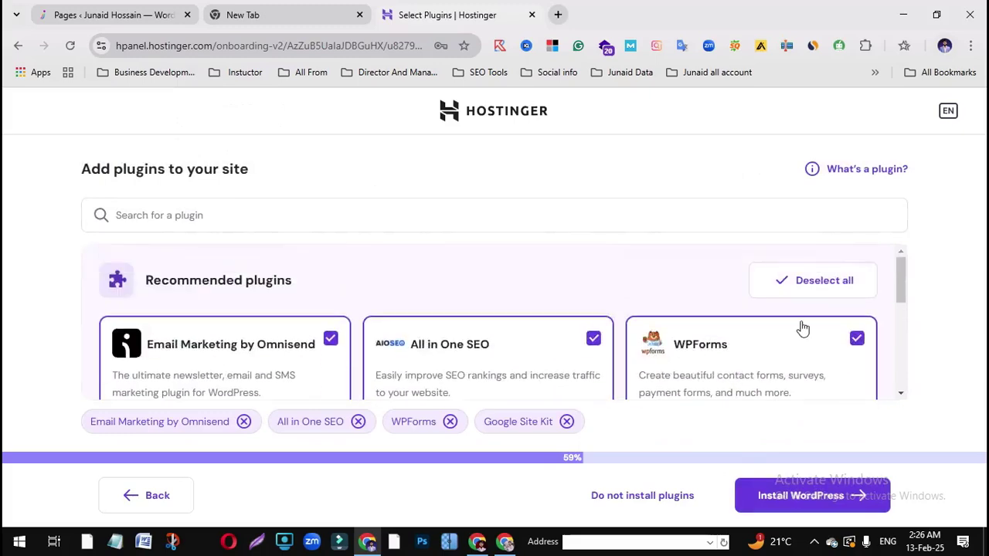
scroll(653, 360, "down", 5)
scroll(280, 262, "up", 5)
scroll(483, 353, "down", 2)
scroll(483, 353, "down", 2)
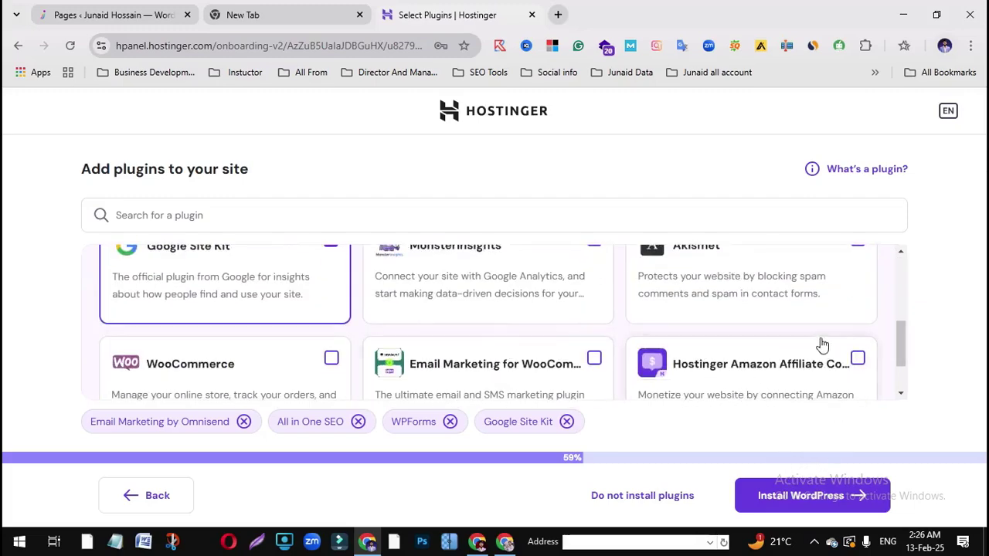
scroll(821, 346, "up", 5)
left_click(815, 282)
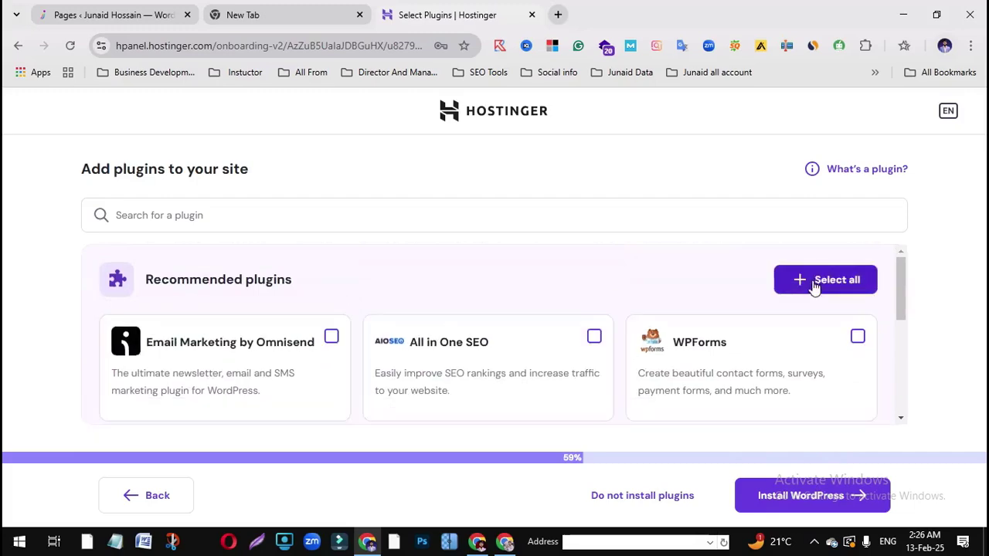
Install WordPress with no extra plugins and move on to the domain step
scroll(463, 363, "down", 3)
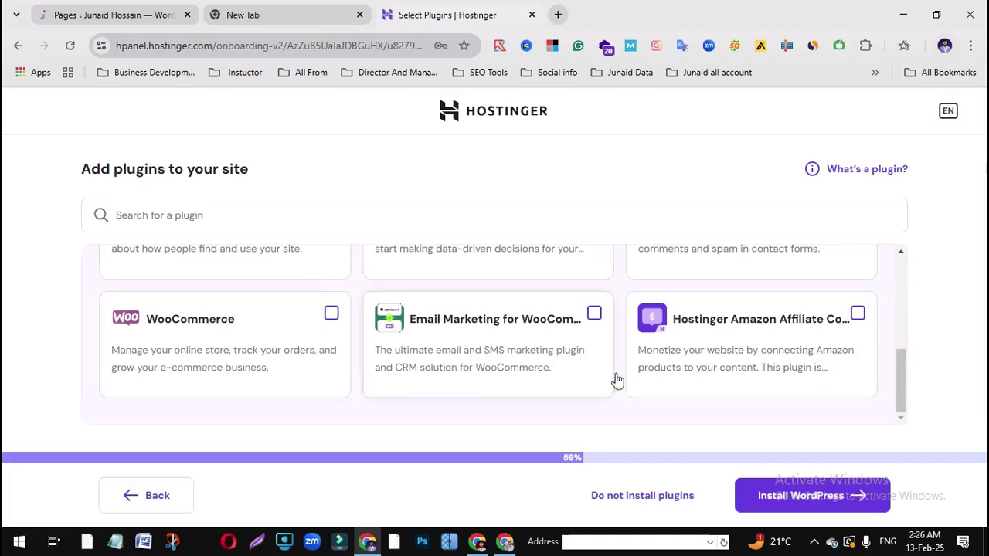
scroll(404, 366, "up", 3)
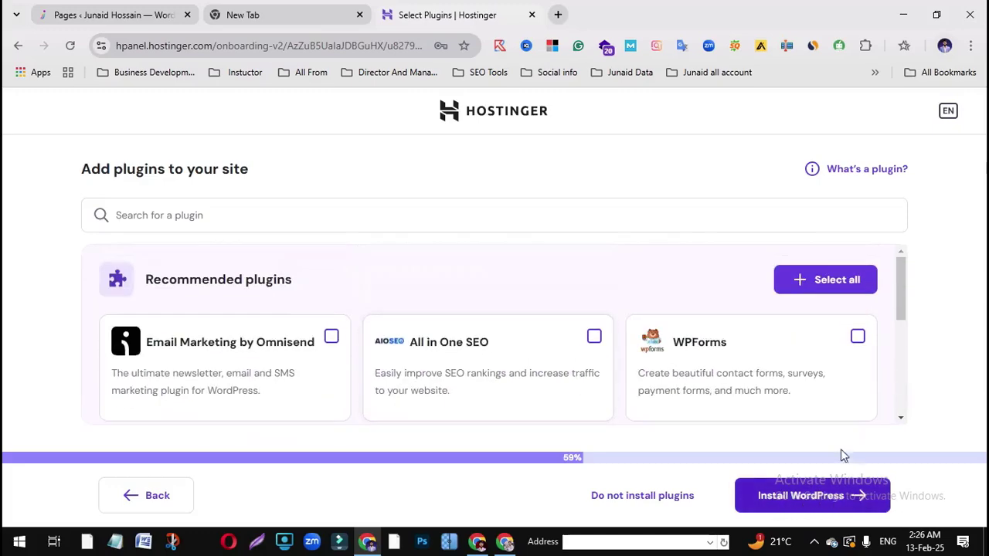
scroll(843, 456, "down", 2)
scroll(556, 400, "up", 1)
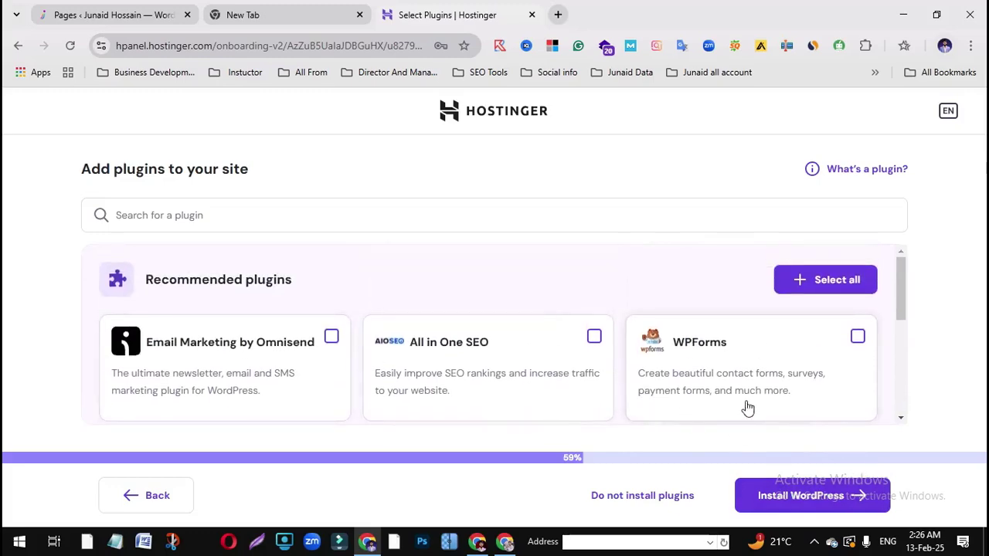
left_click(761, 499)
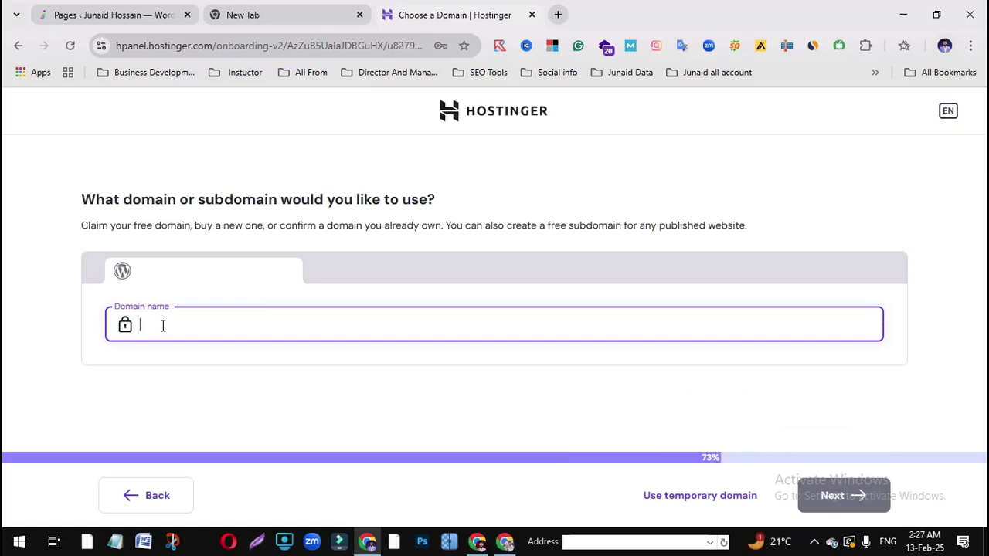
Enter the subdomain name and pick the Free subdomain suggestion under the existing domain
type("ash.junaidhossain.com")
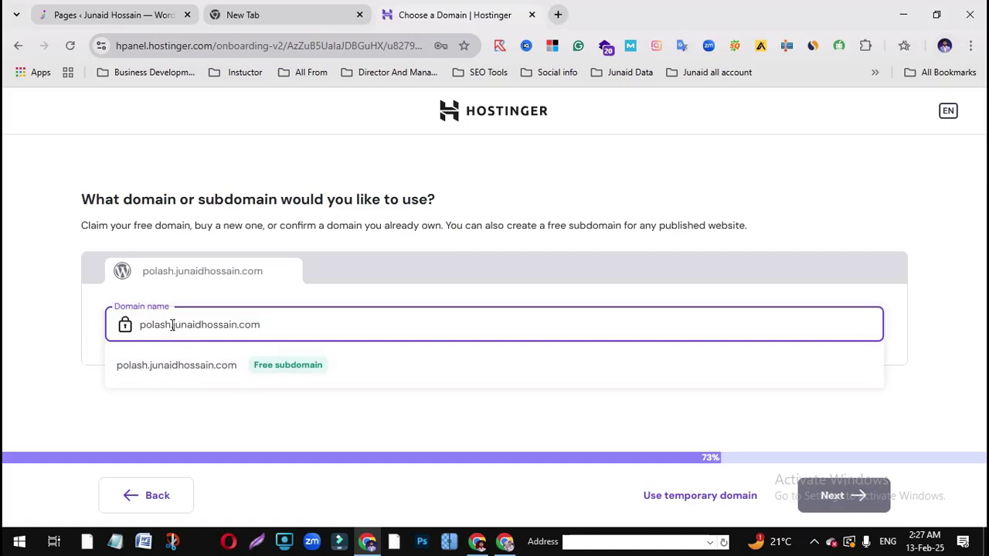
left_click_drag(173, 326, 260, 325)
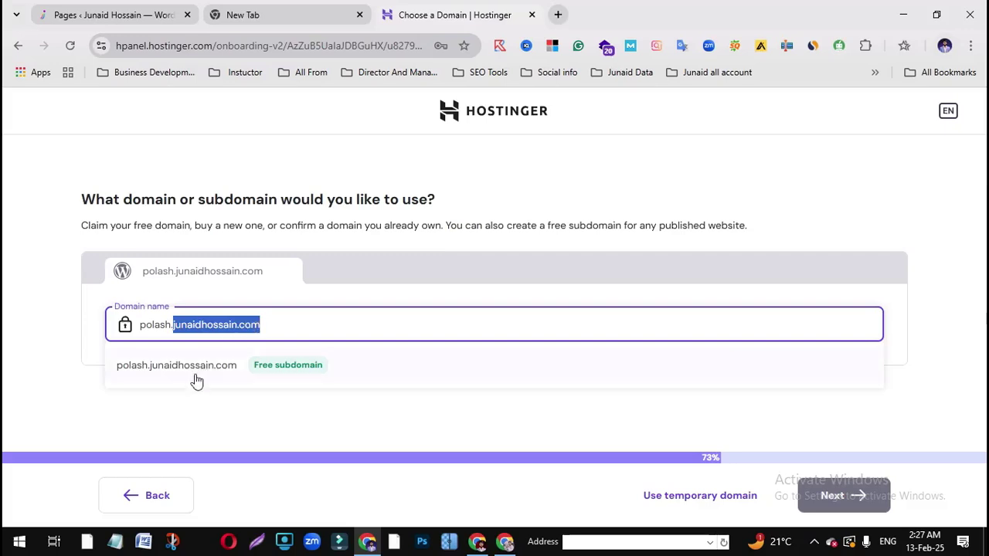
left_click(234, 369)
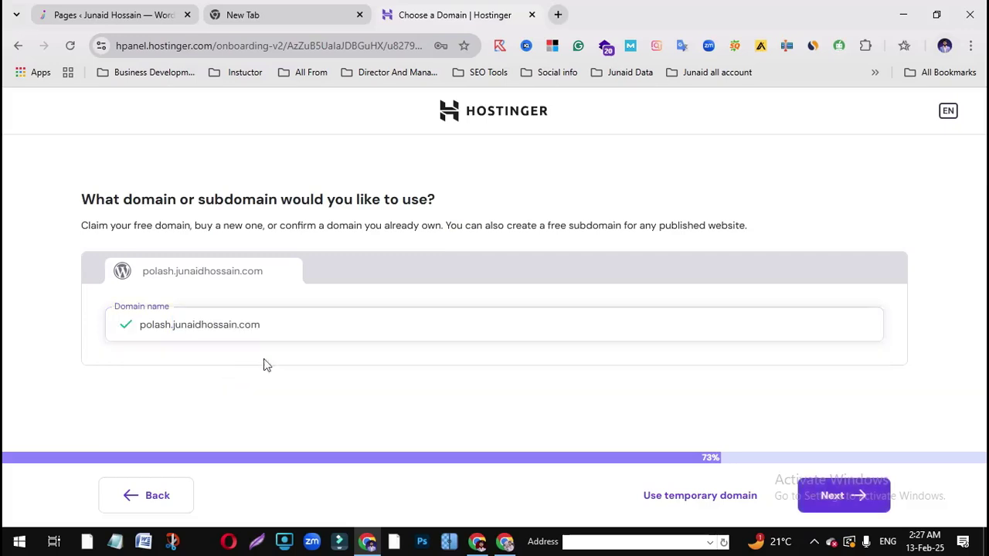
Submit the domain to install, then ignore Chrome's 'Did you mean' safety warning
left_click(835, 495)
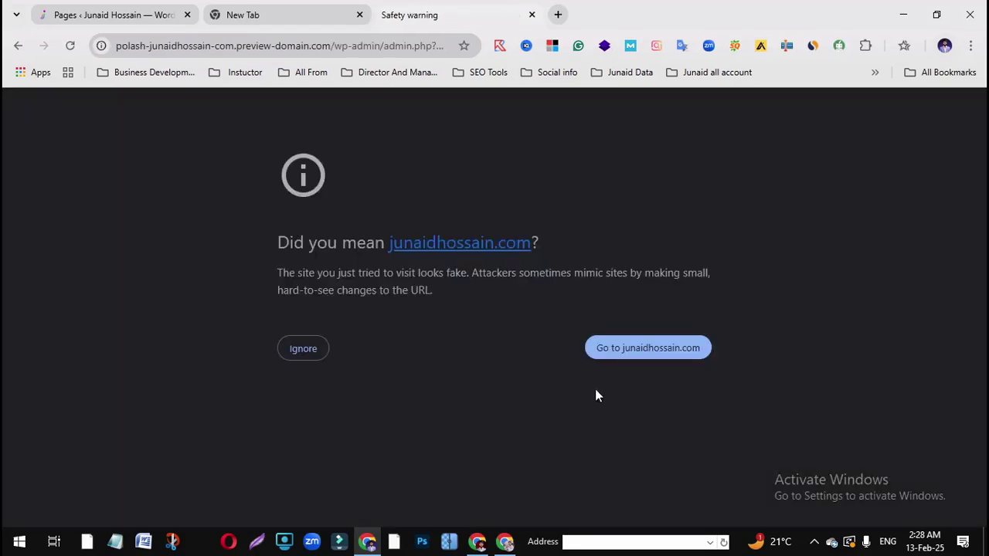
left_click(303, 349)
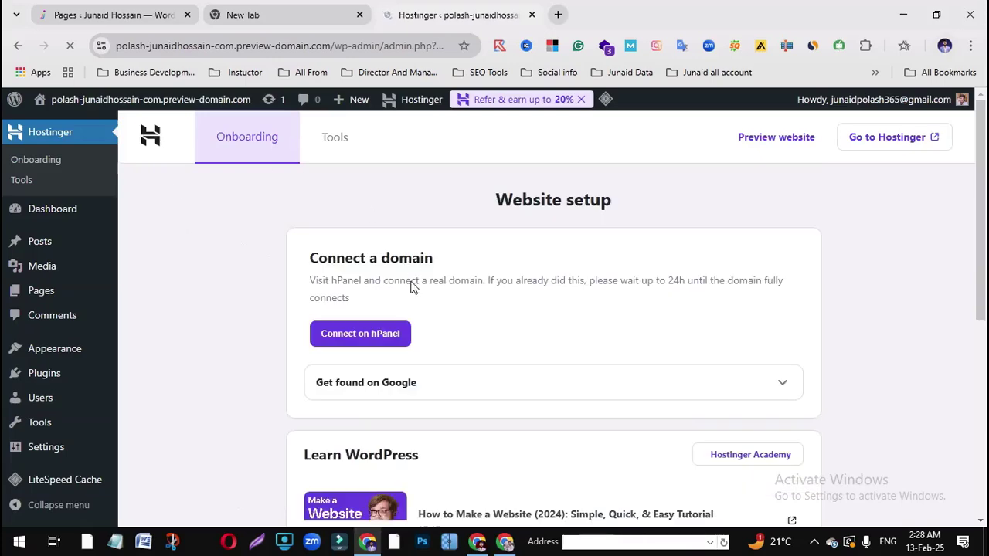
Open the site's public front end in a new tab from the admin-bar site name
scroll(388, 343, "down", 3)
scroll(383, 351, "down", 2)
scroll(309, 255, "up", 5)
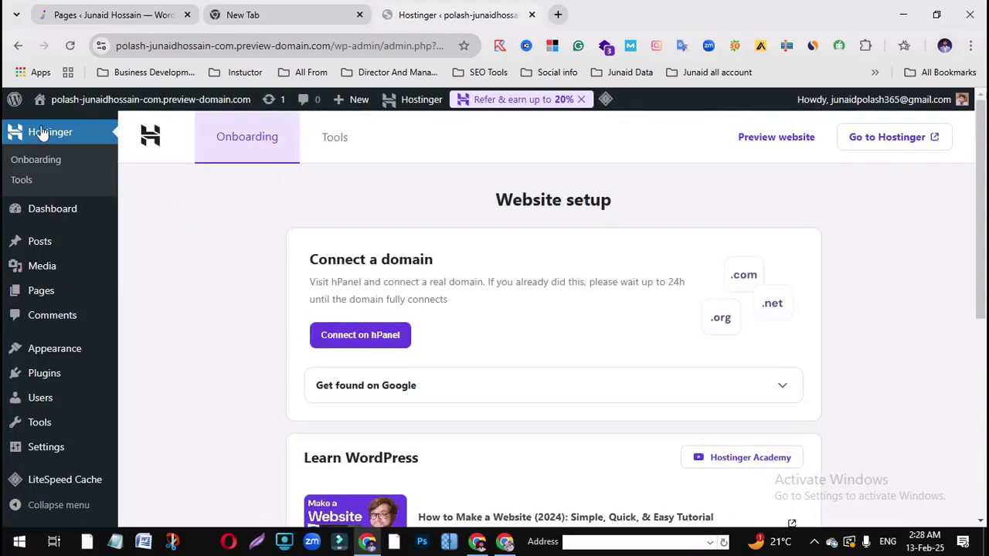
mouse_move(56, 102)
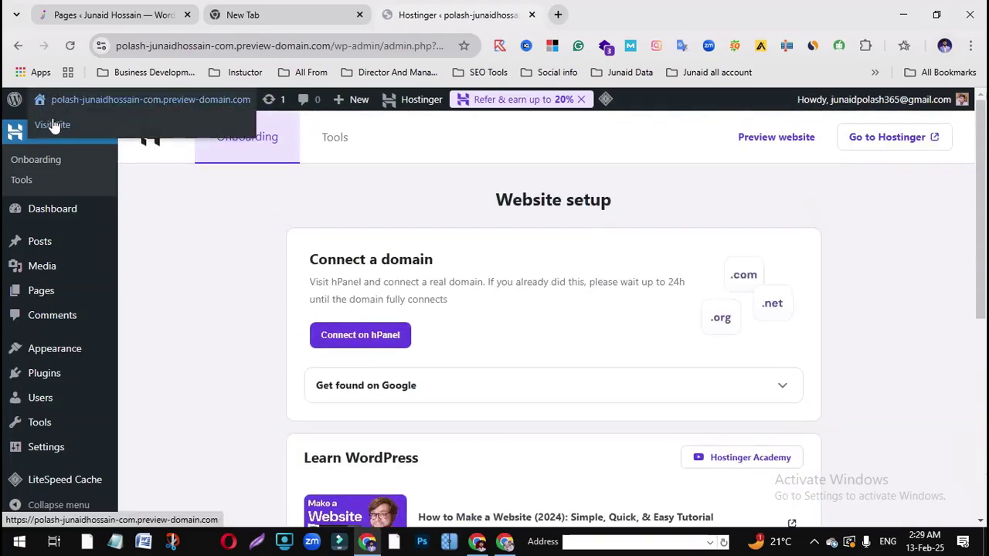
right_click(53, 123)
left_click(108, 143)
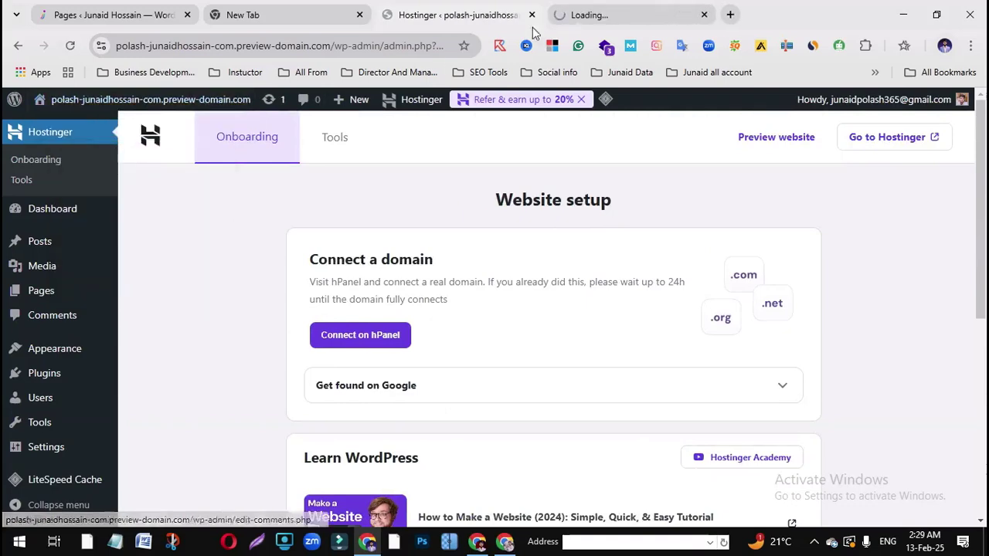
Switch to the new tab, close the Hostinger preview banner, and scroll the Blog page with 'Hello world!'
left_click(638, 14)
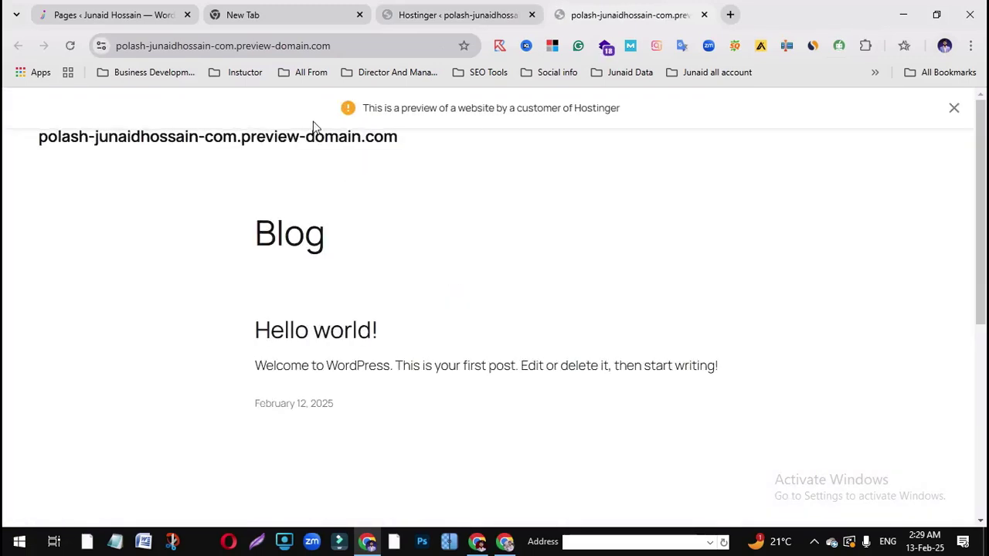
left_click(954, 108)
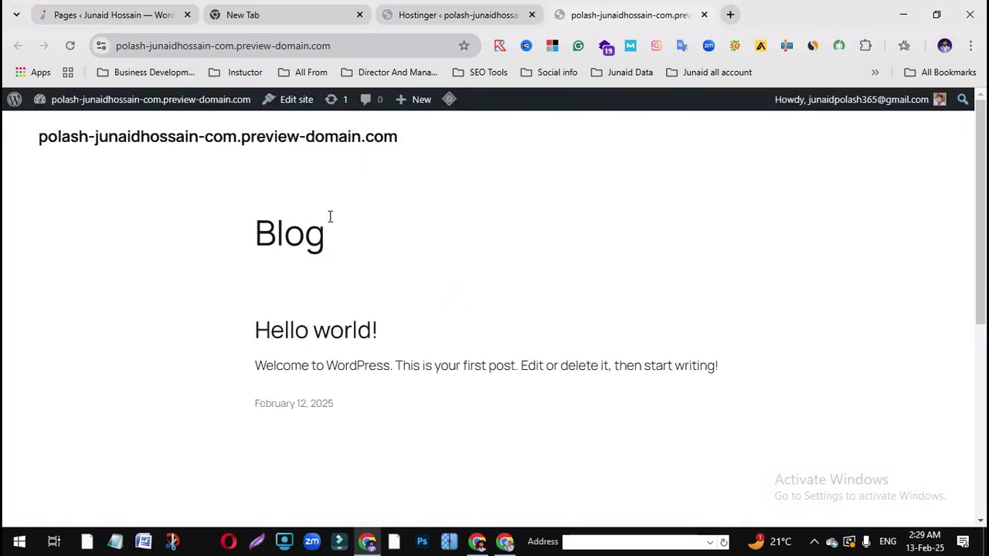
scroll(396, 353, "down", 5)
scroll(396, 353, "up", 2)
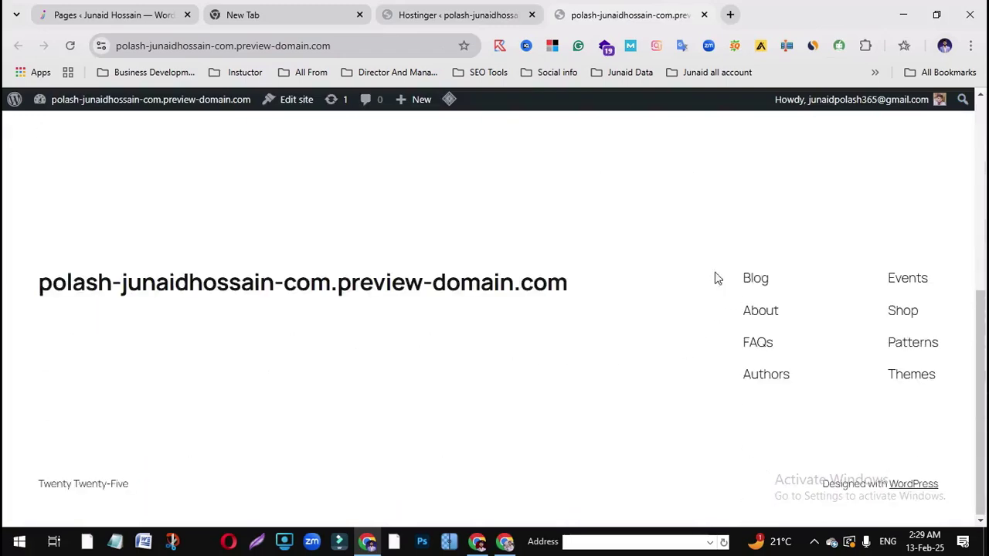
scroll(441, 306, "up", 5)
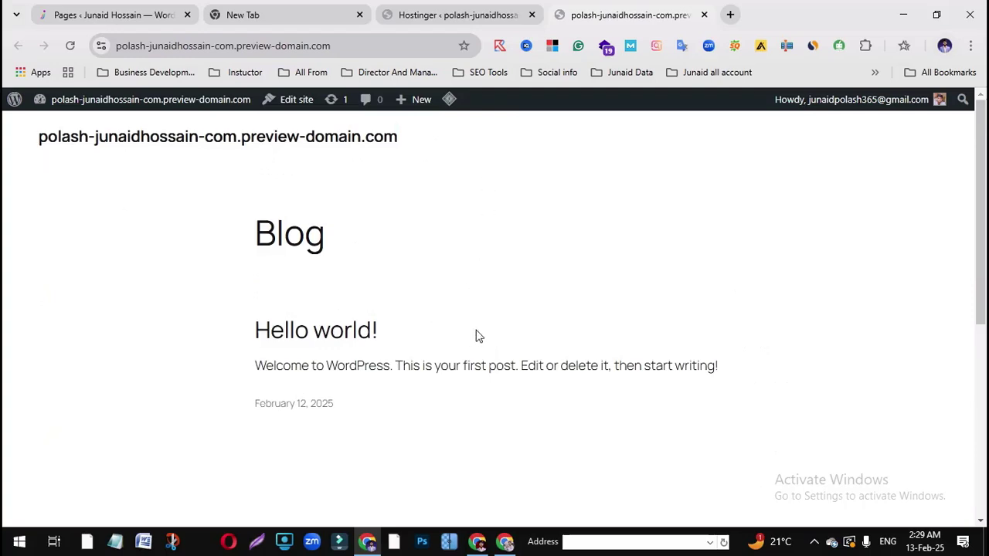
Return to the WordPress admin tab and open Pages > All Pages, showing the draft Privacy Policy
left_click(309, 7)
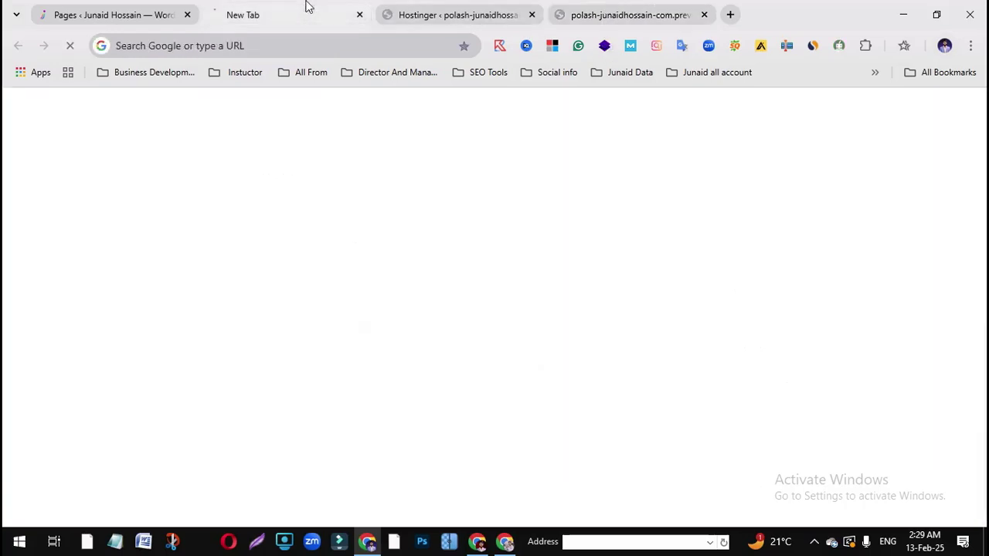
left_click(455, 10)
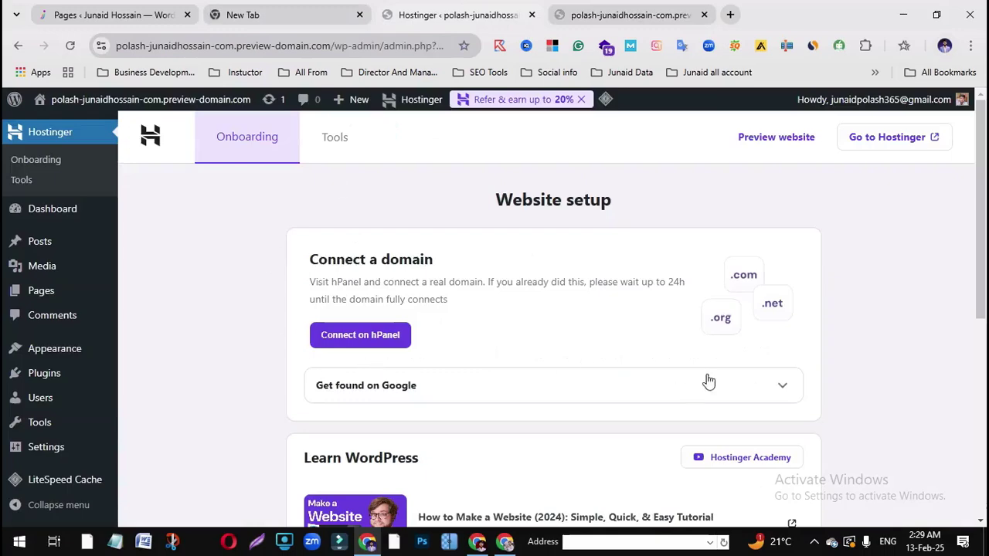
scroll(72, 386, "down", 5)
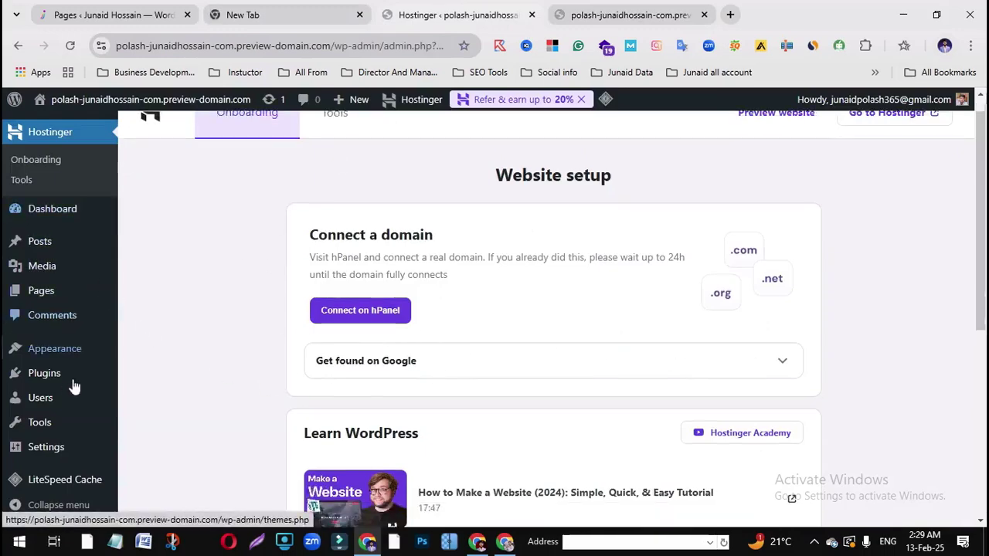
mouse_move(55, 371)
scroll(56, 332, "up", 5)
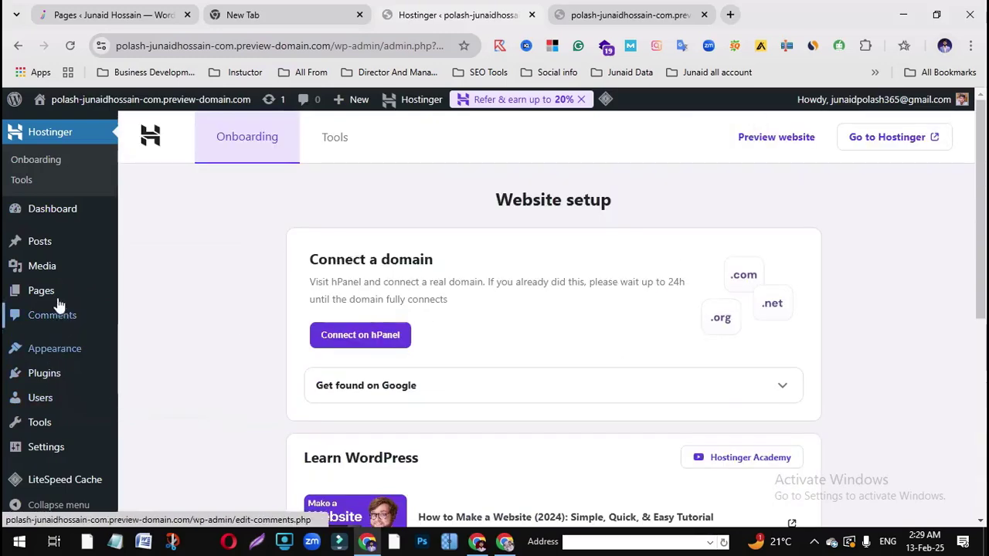
mouse_move(57, 297)
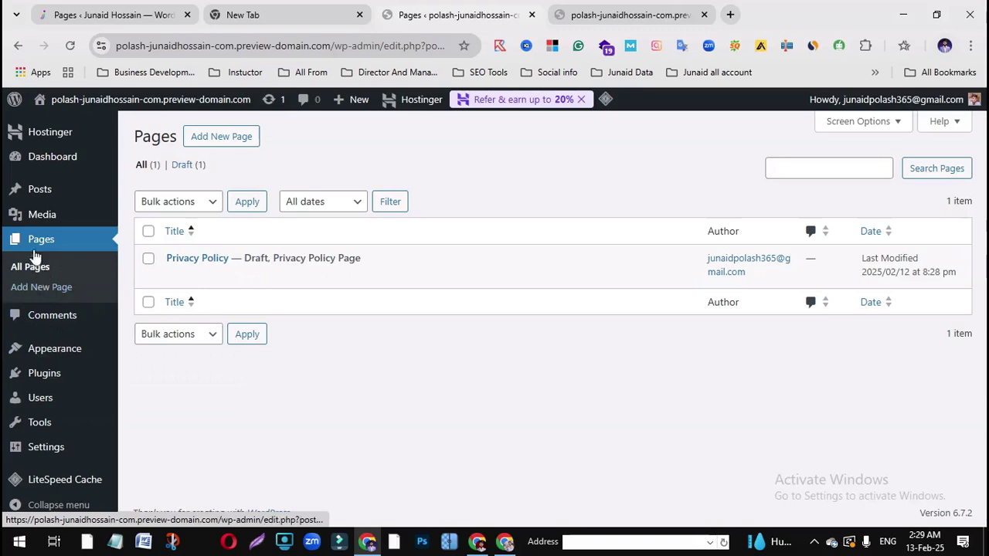
Glance at Comments, then open Installed Plugins listing the three active plugins
left_click(51, 320)
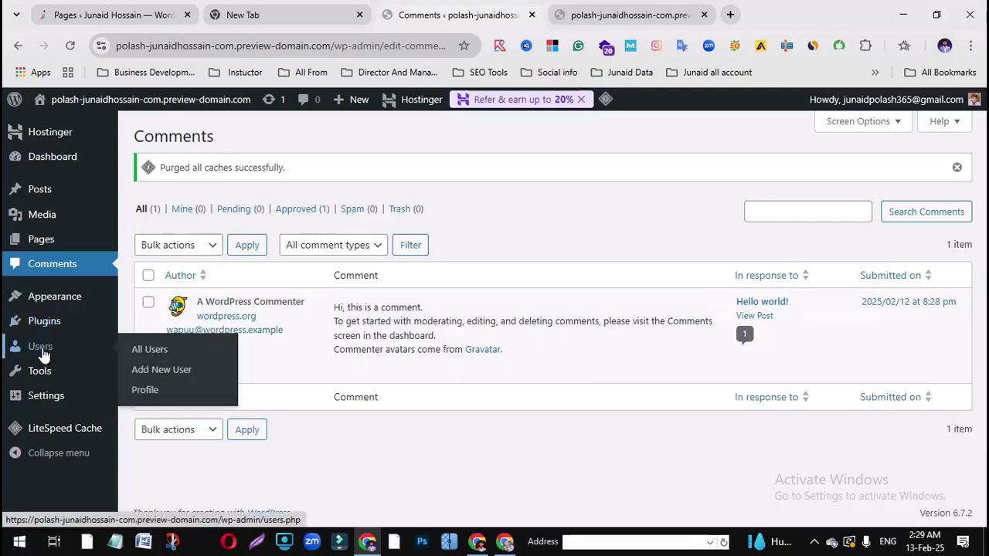
mouse_move(49, 326)
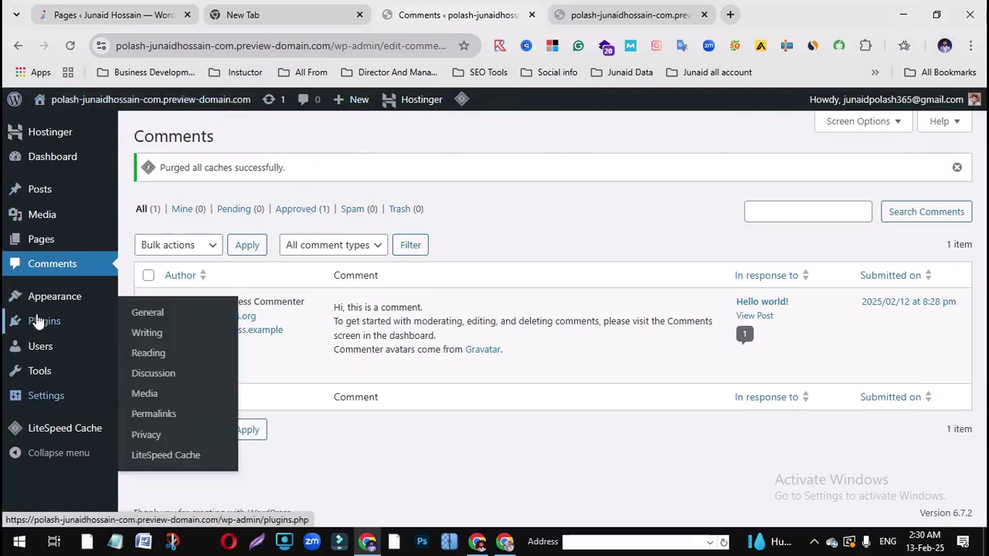
mouse_move(48, 397)
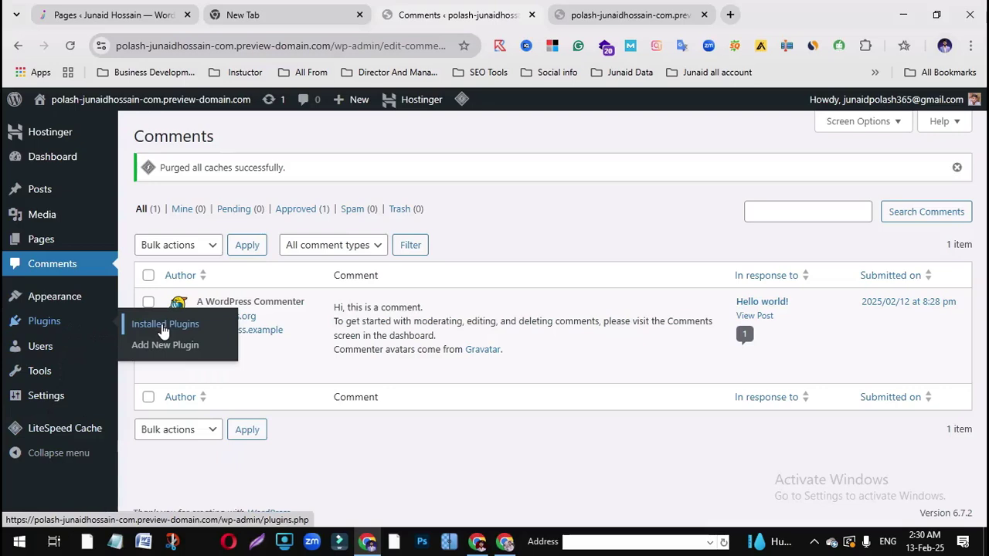
left_click(166, 324)
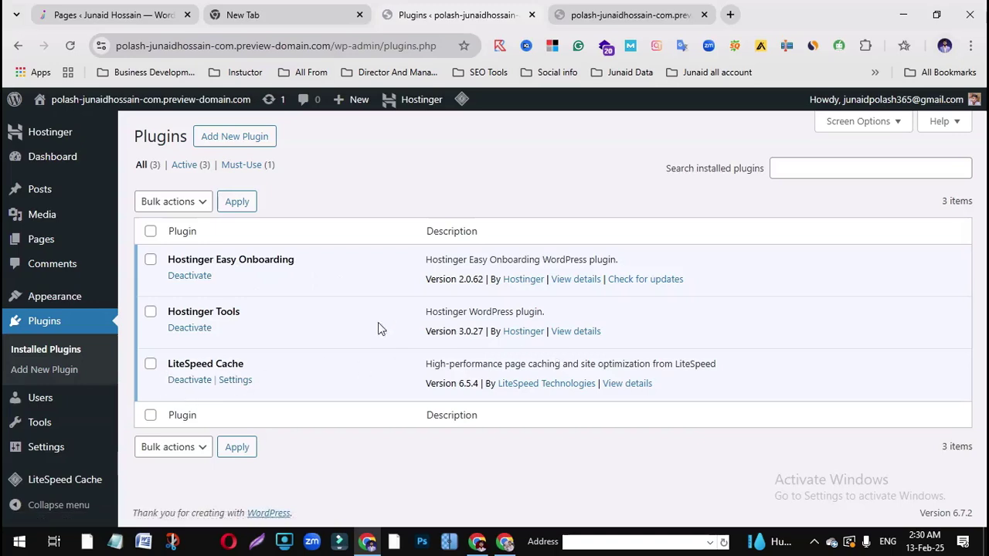
Deactivate the Hostinger Easy Onboarding and Hostinger Tools plugins
left_click(197, 277)
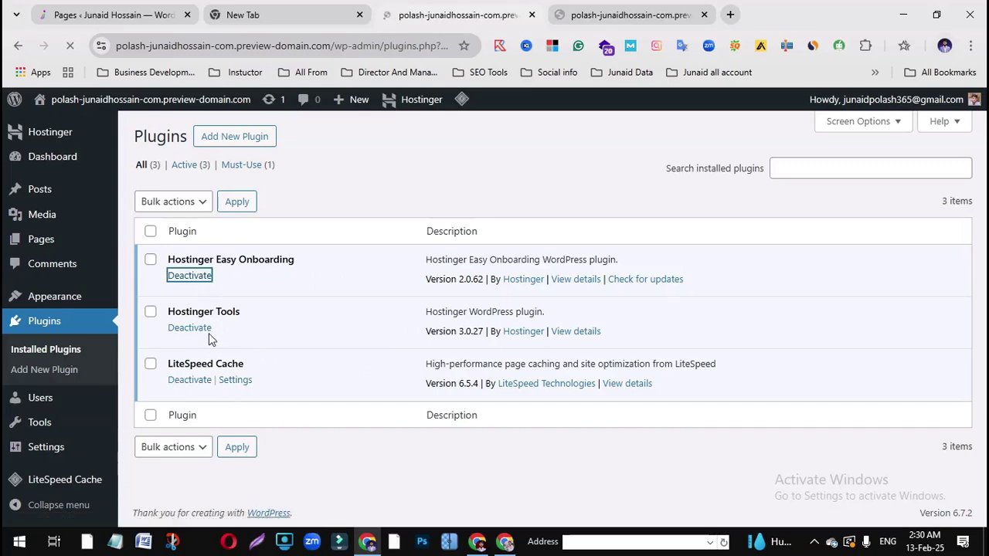
scroll(197, 340, "down", 4)
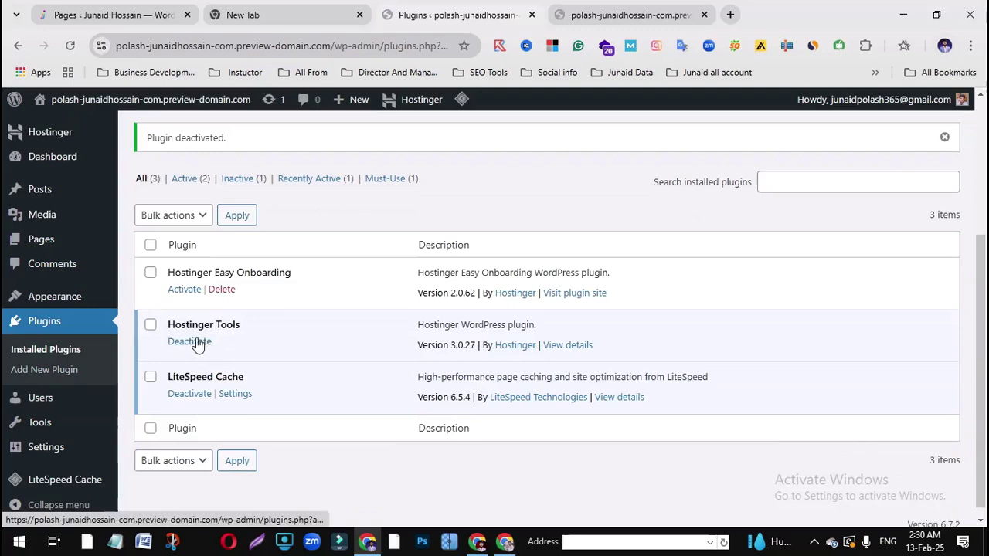
left_click(197, 342)
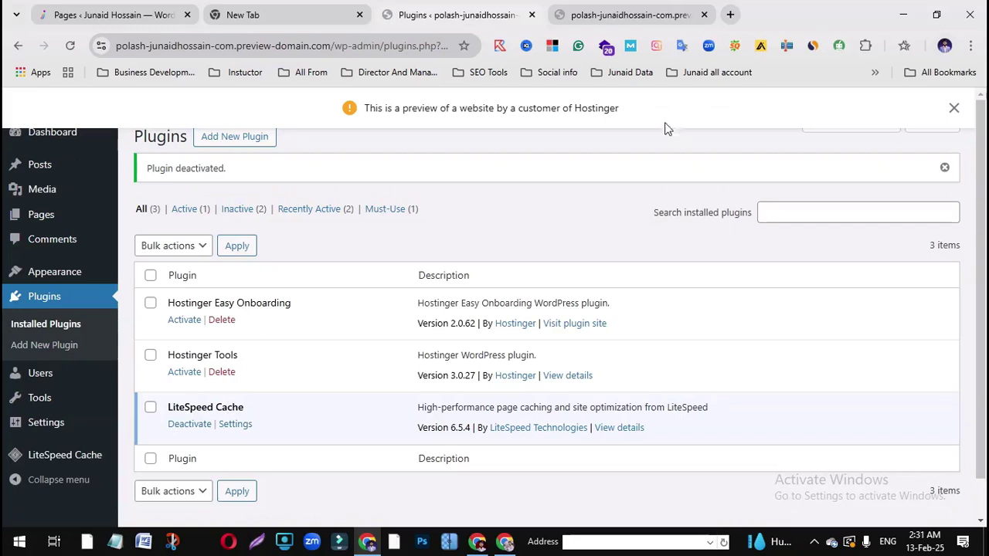
left_click(955, 109)
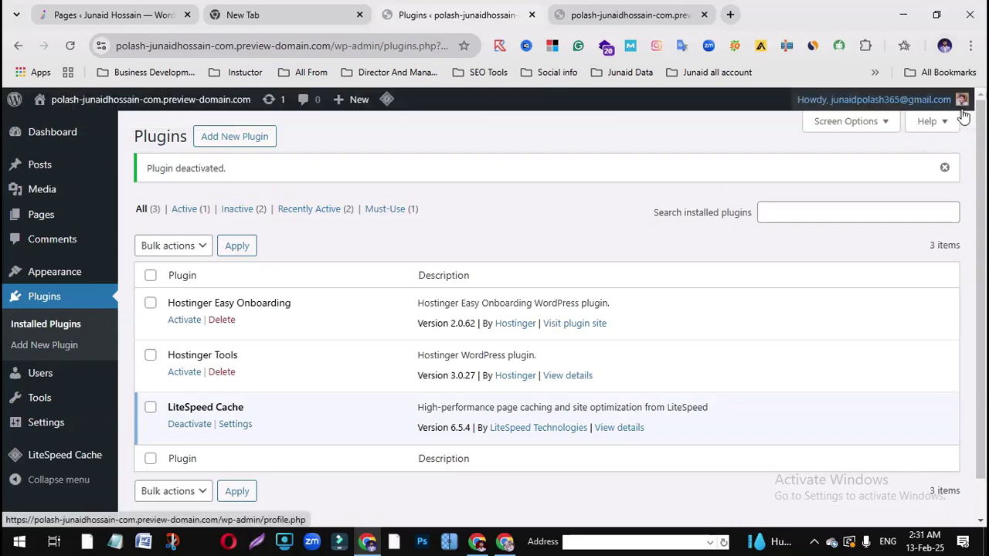
Delete Hostinger Tools and Hostinger Easy Onboarding, confirming each, leaving only LiteSpeed Cache
left_click(222, 373)
left_click(558, 137)
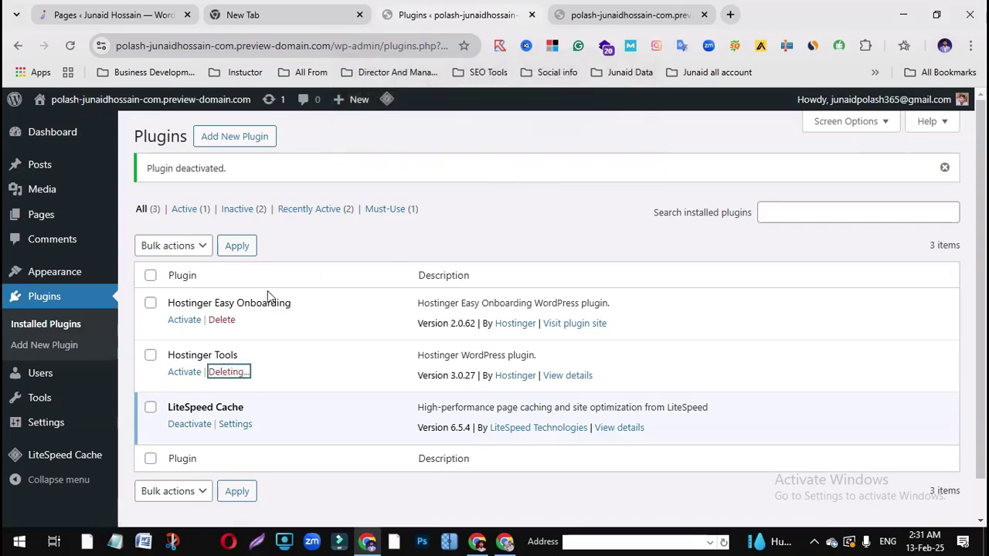
left_click(221, 319)
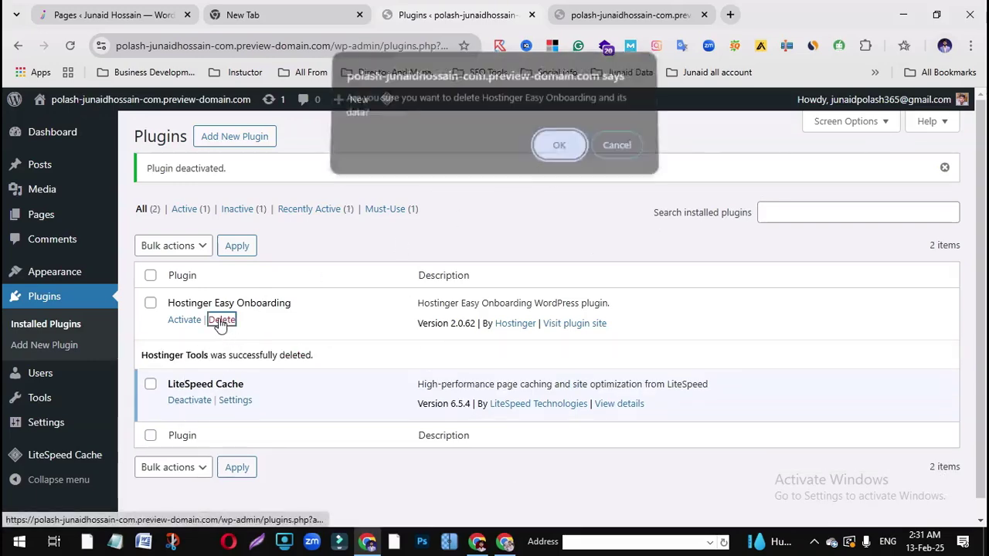
left_click(569, 155)
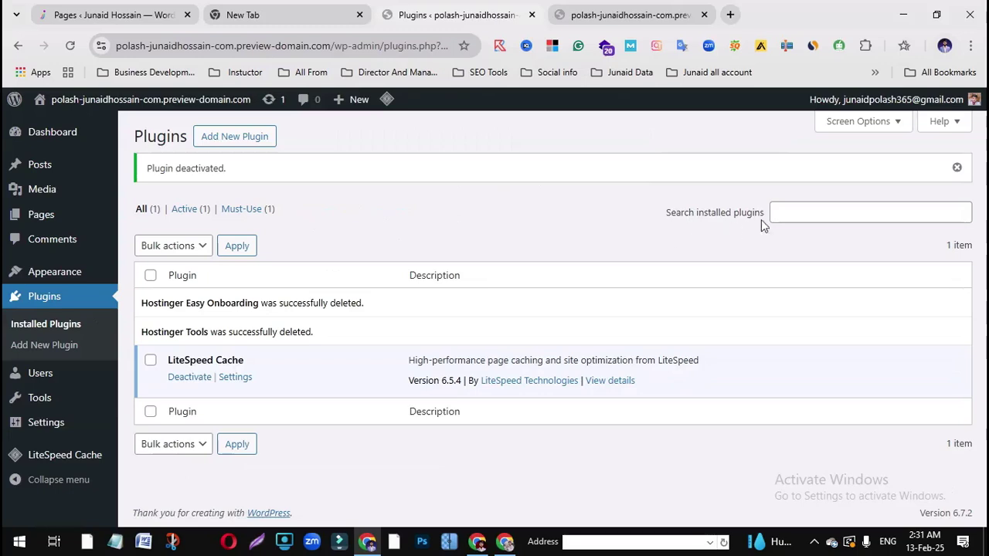
left_click(242, 137)
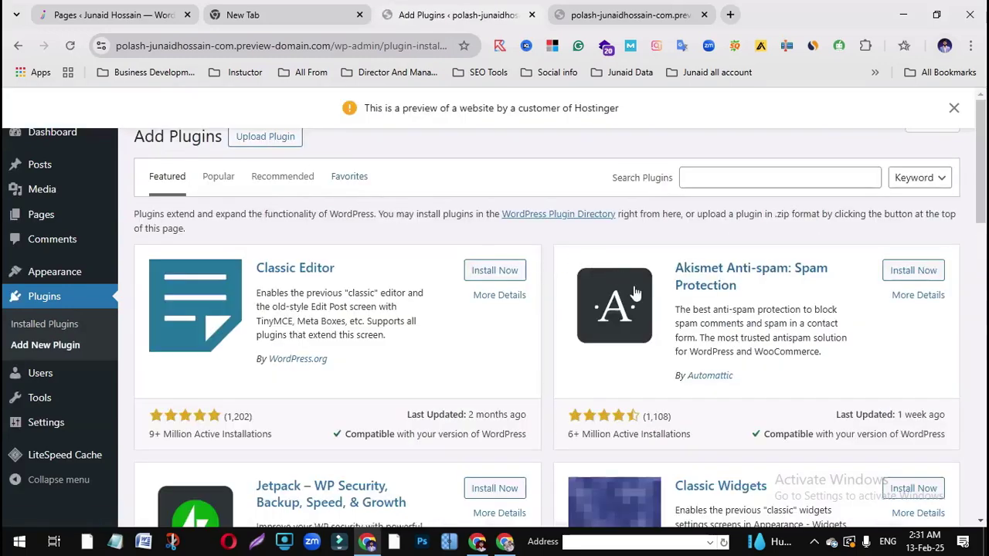
Search the plugin directory for 'elementor' and install Elementor Website Builder
left_click(705, 178)
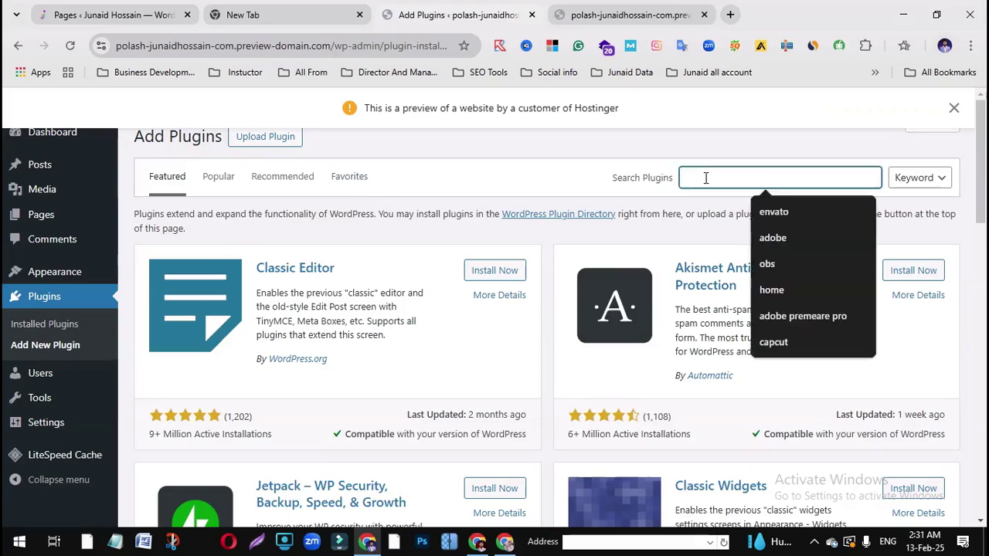
left_click(712, 178)
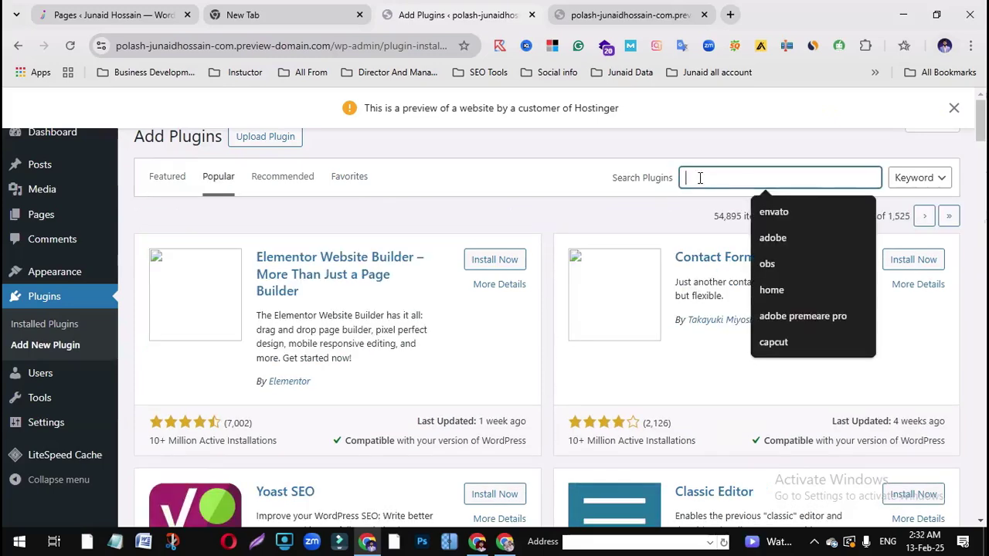
type("e")
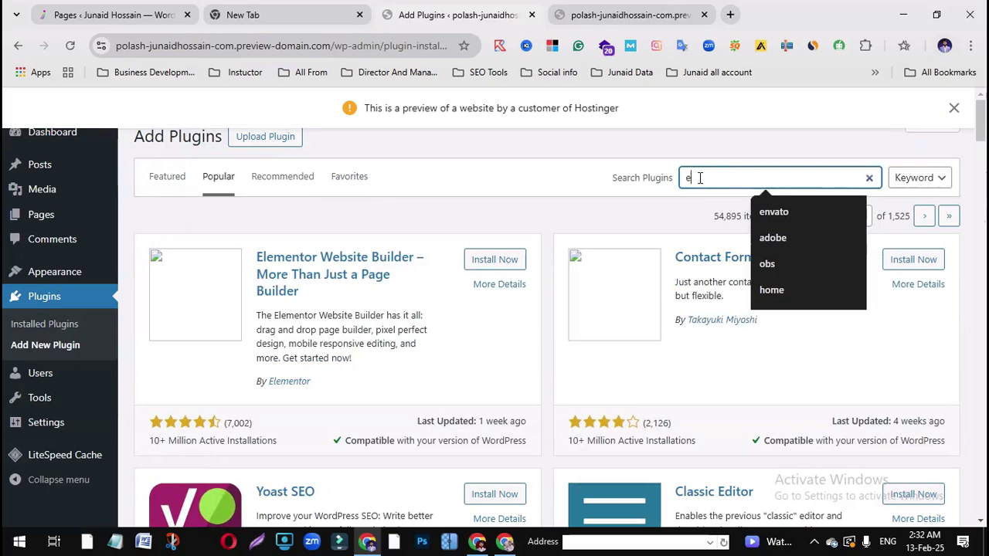
type("le")
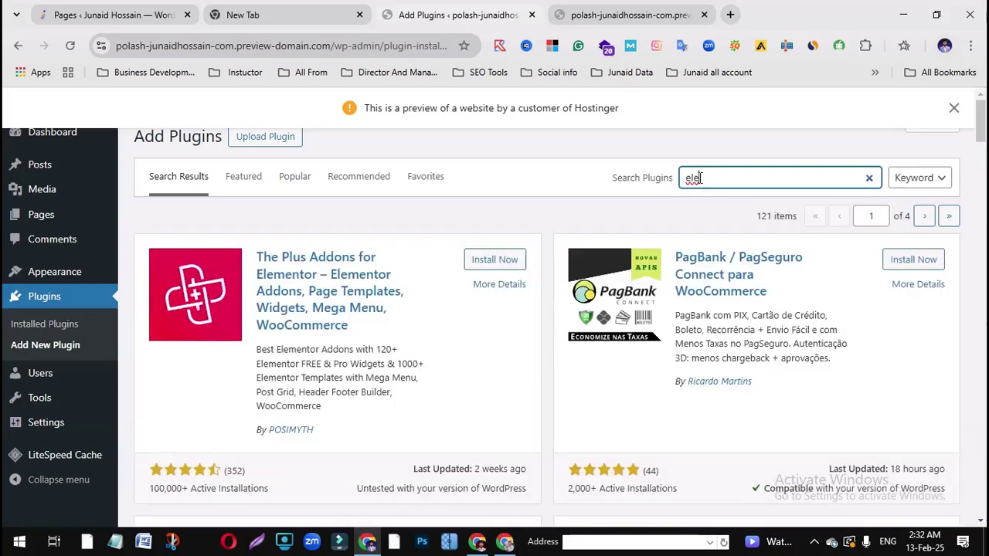
type("mentor")
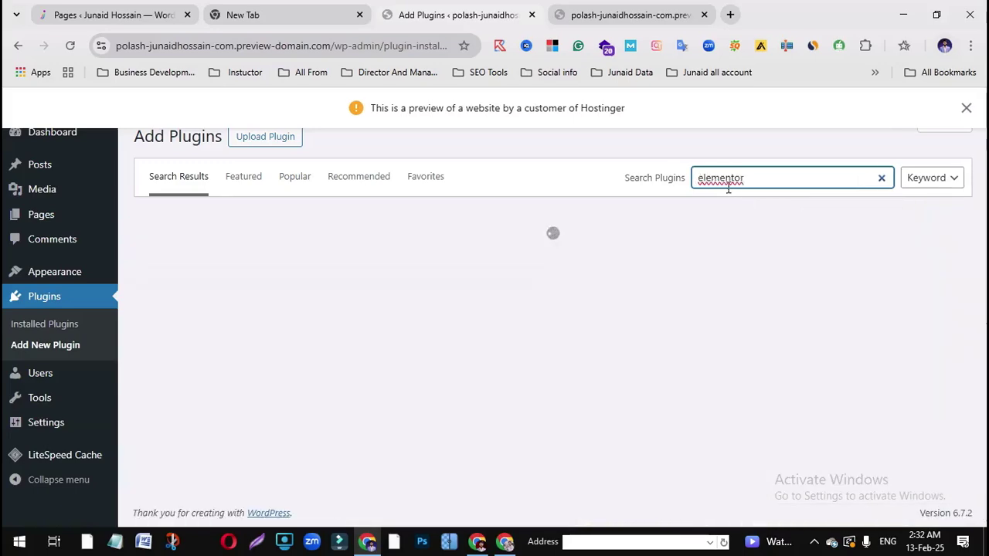
right_click(722, 182)
left_click(499, 227)
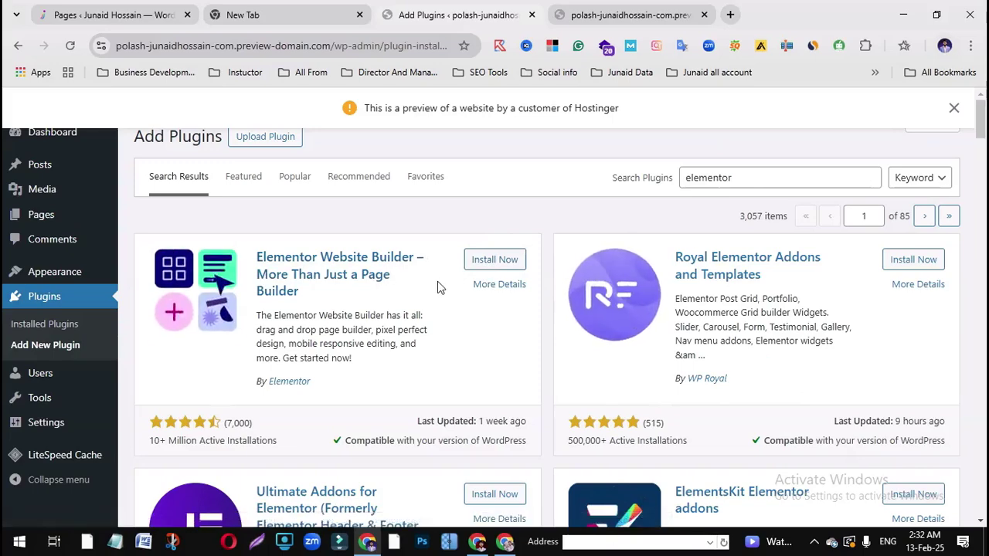
left_click(482, 262)
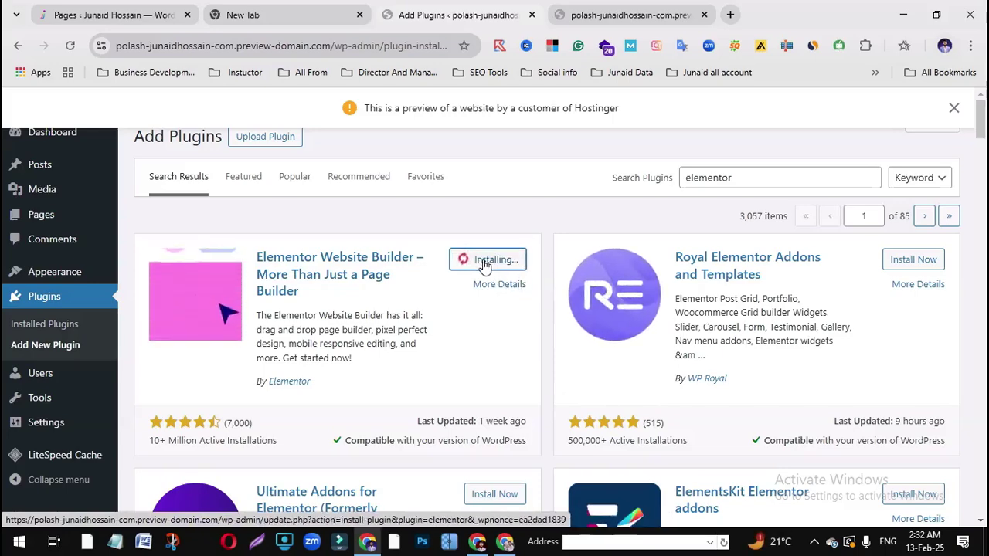
Activate the newly installed Elementor Website Builder plugin
scroll(565, 315, "down", 3)
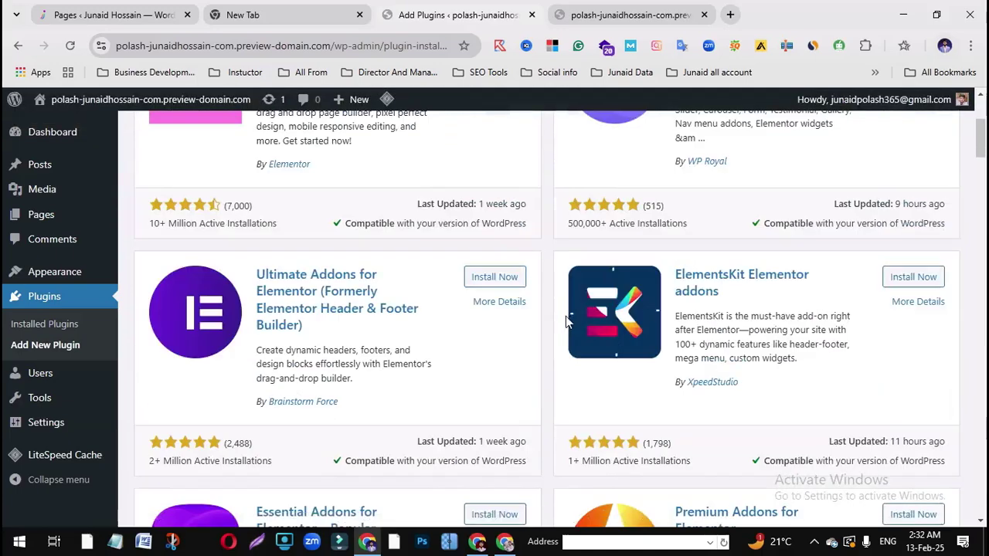
scroll(563, 314, "up", 3)
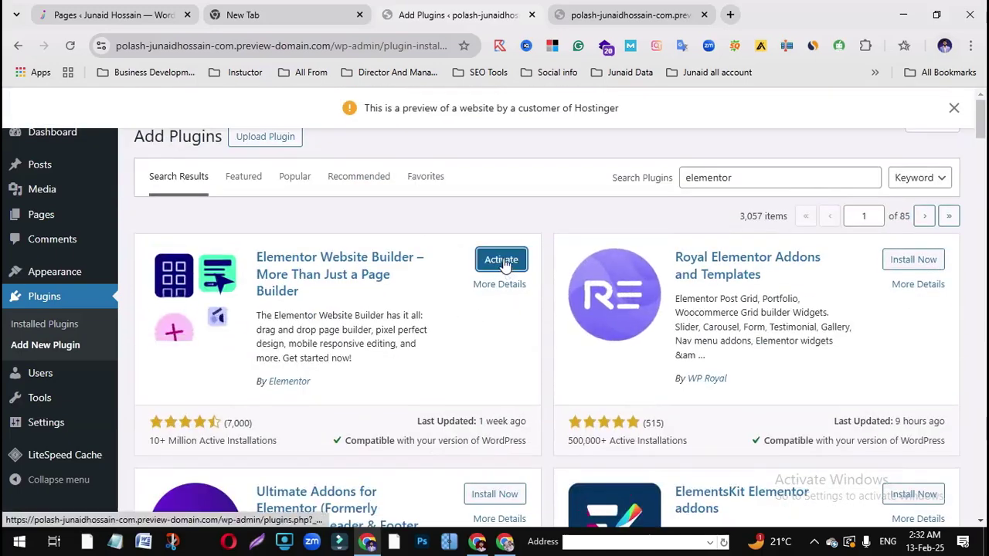
left_click(502, 262)
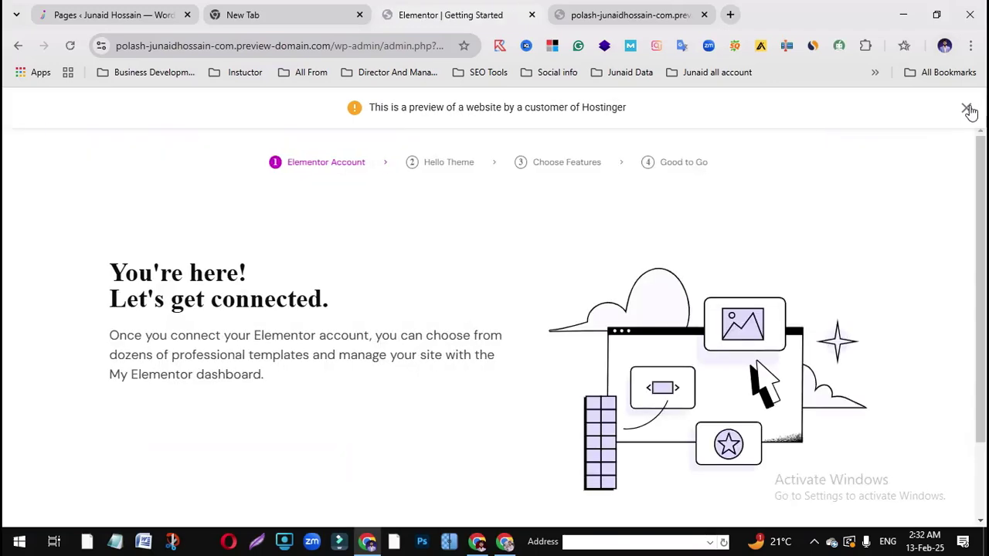
Dismiss the Hostinger preview notice and reload the live site with Elementor active
left_click(965, 108)
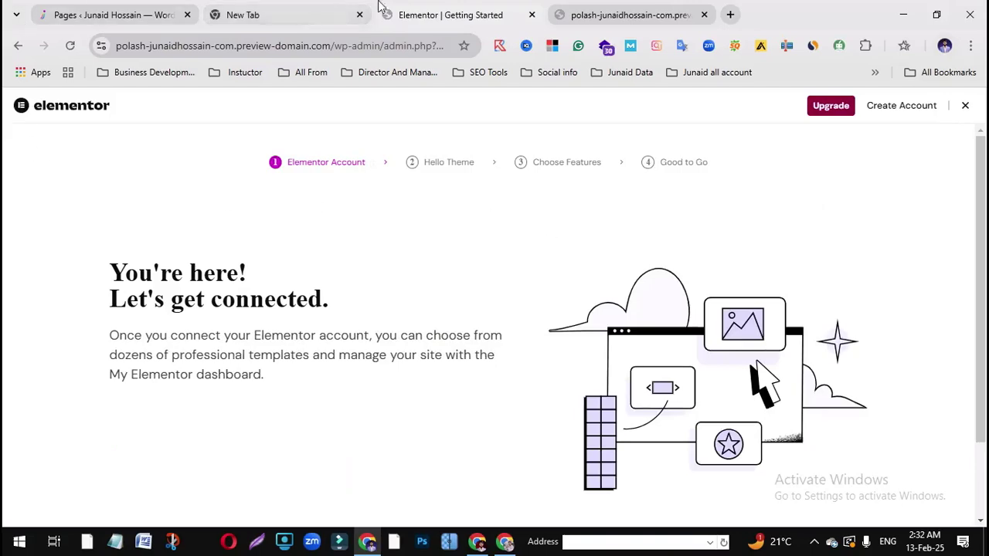
left_click(622, 15)
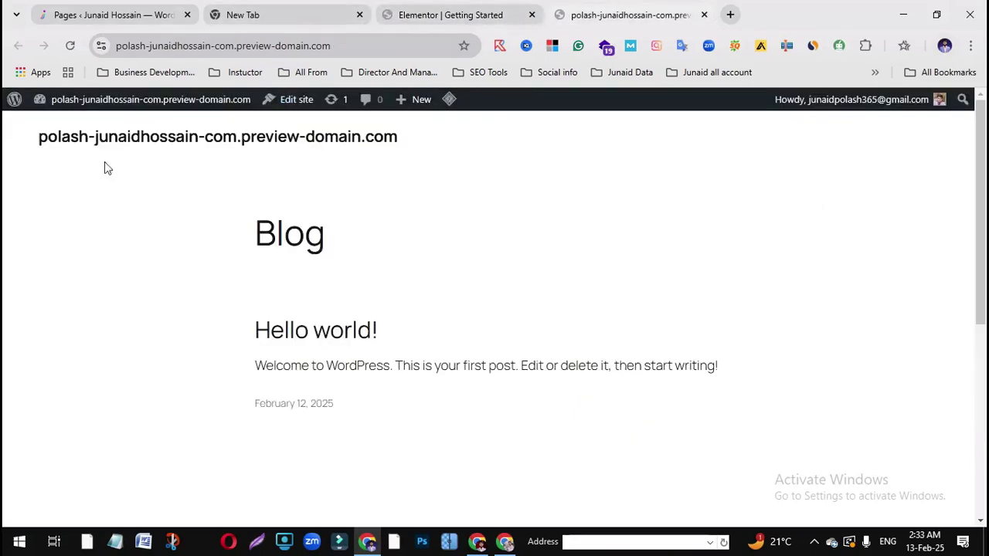
left_click(71, 47)
Go back to Add Plugins in the admin and head to Appearance > Themes
left_click(433, 9)
left_click(17, 46)
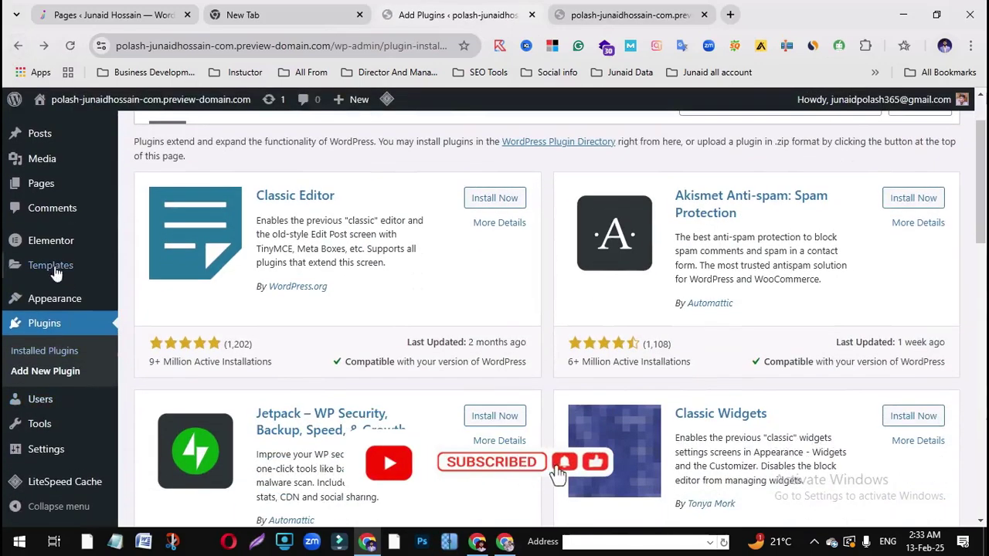
mouse_move(52, 304)
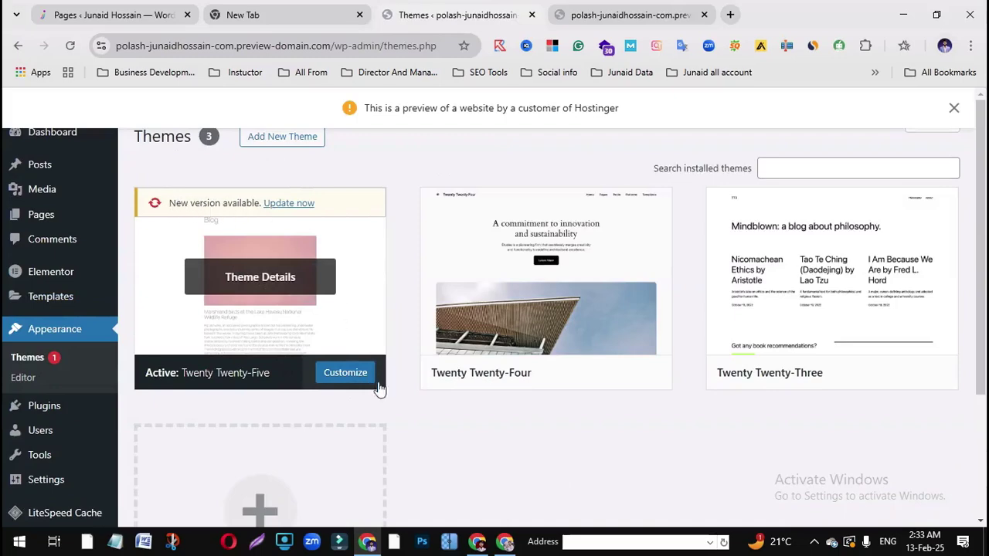
Search installed themes for 'Astra', then go to the Add Themes gallery
left_click(850, 168)
type("Astra")
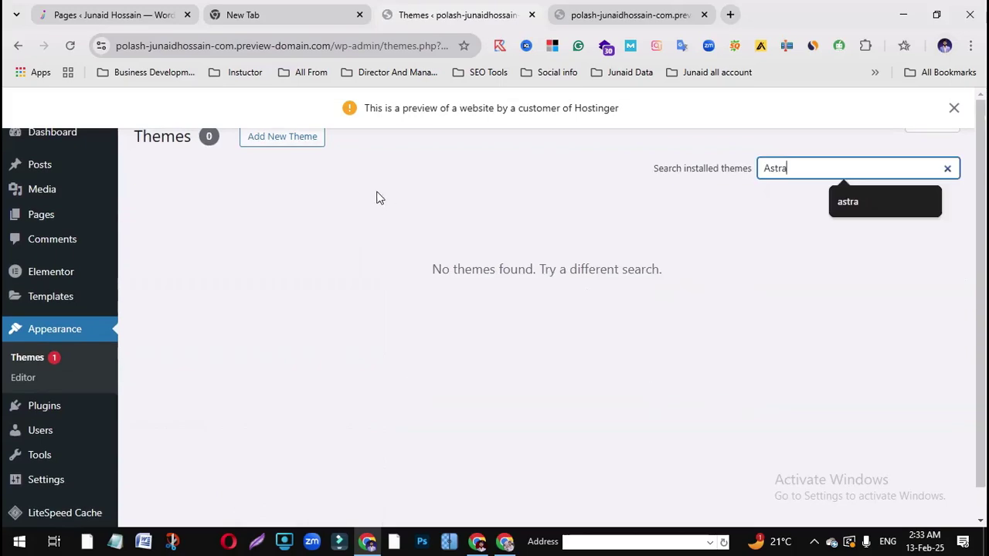
left_click(286, 139)
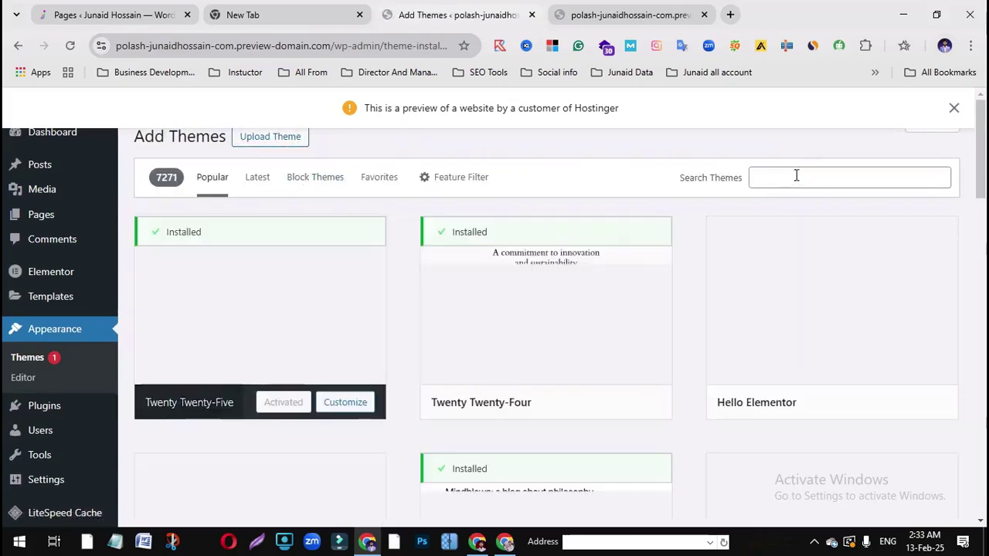
left_click(800, 177)
Find the Astra theme in the gallery and install it
scroll(302, 368, "down", 1)
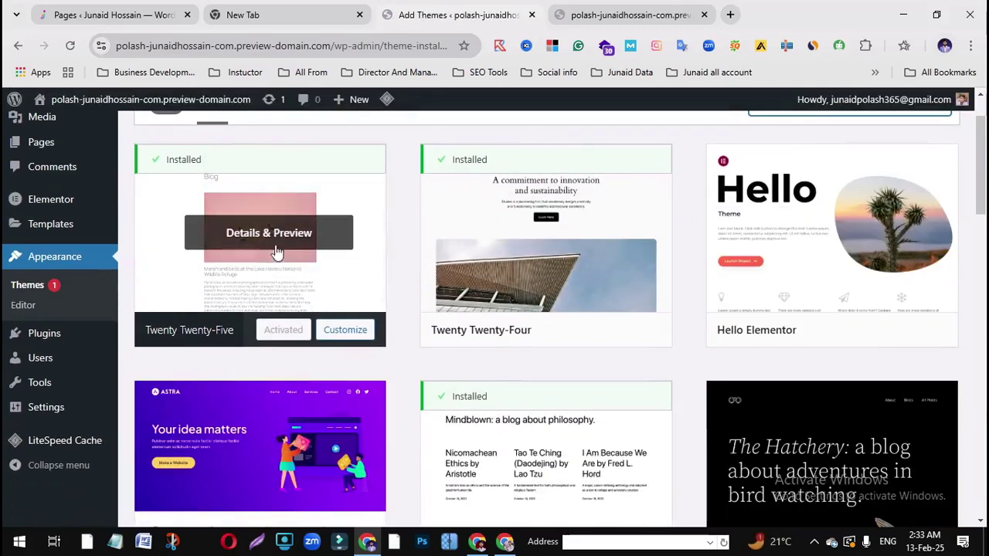
mouse_move(646, 287)
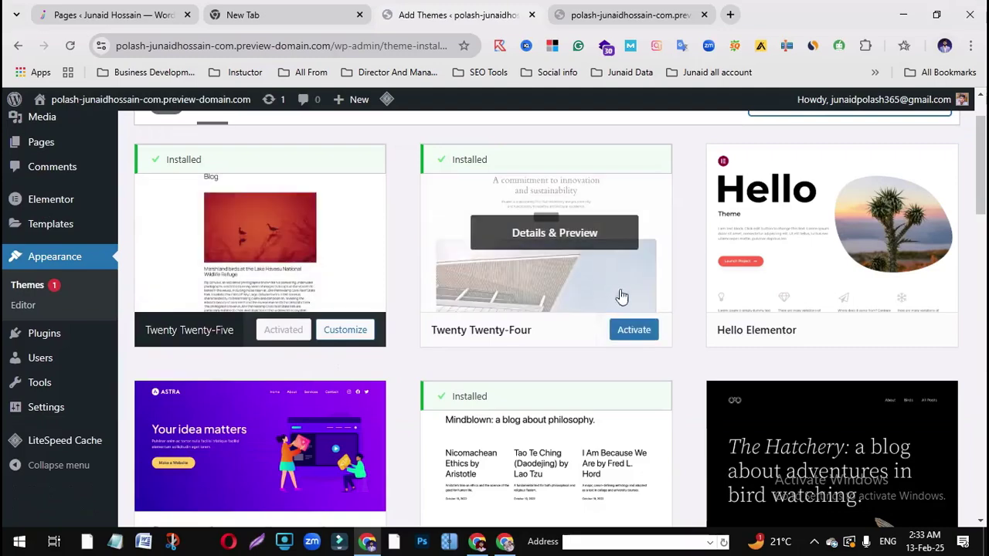
scroll(649, 340, "down", 1)
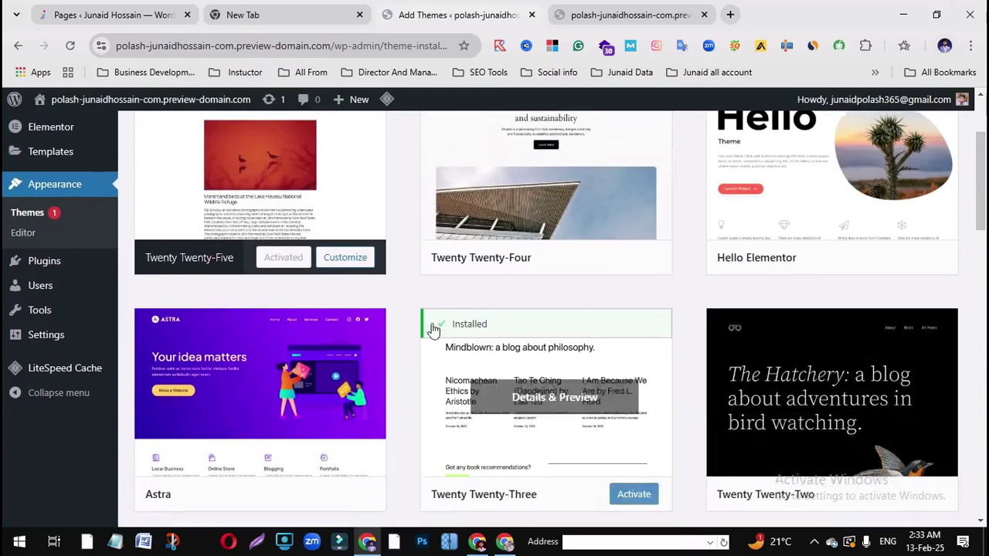
scroll(386, 308, "down", 2)
scroll(377, 342, "up", 2)
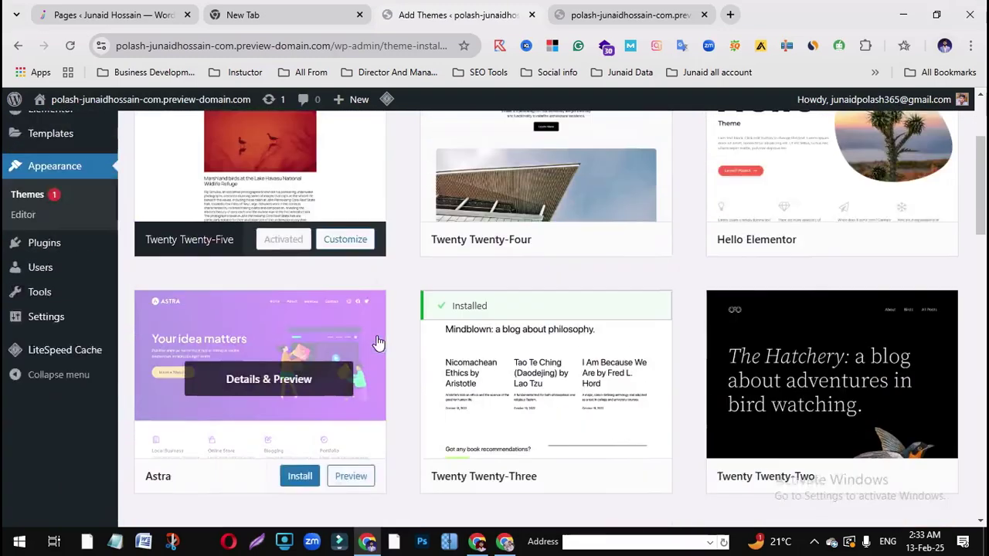
scroll(819, 266, "down", 1)
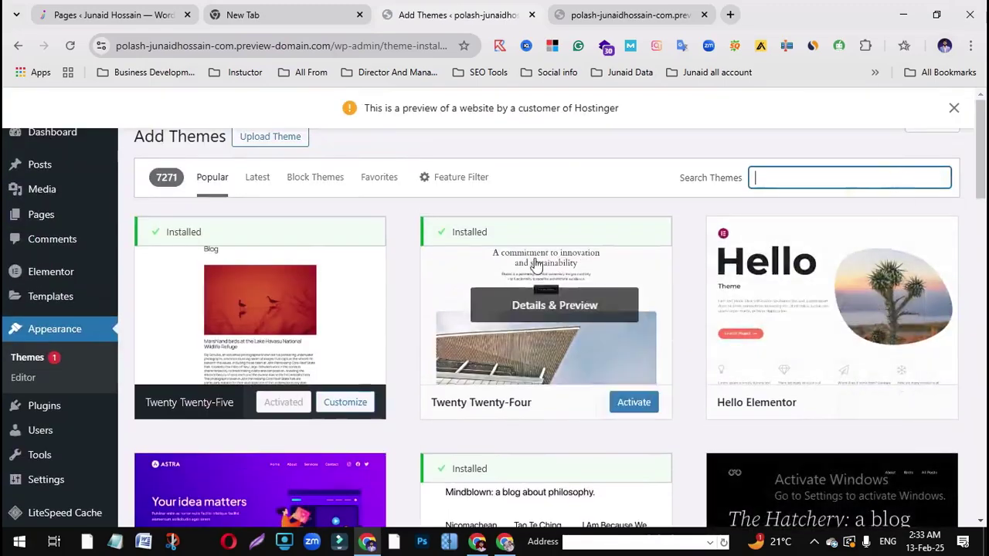
scroll(541, 324, "down", 3)
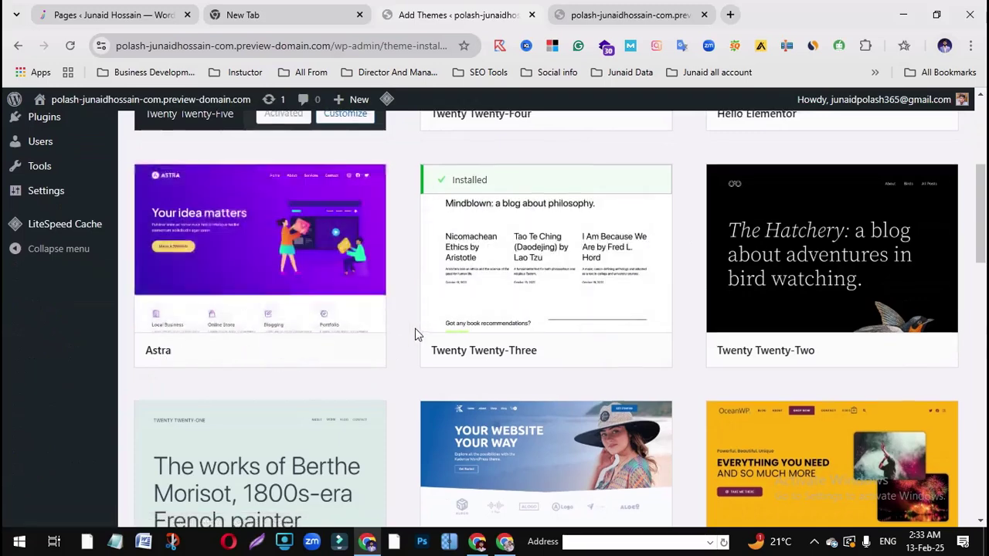
scroll(324, 301, "up", 2)
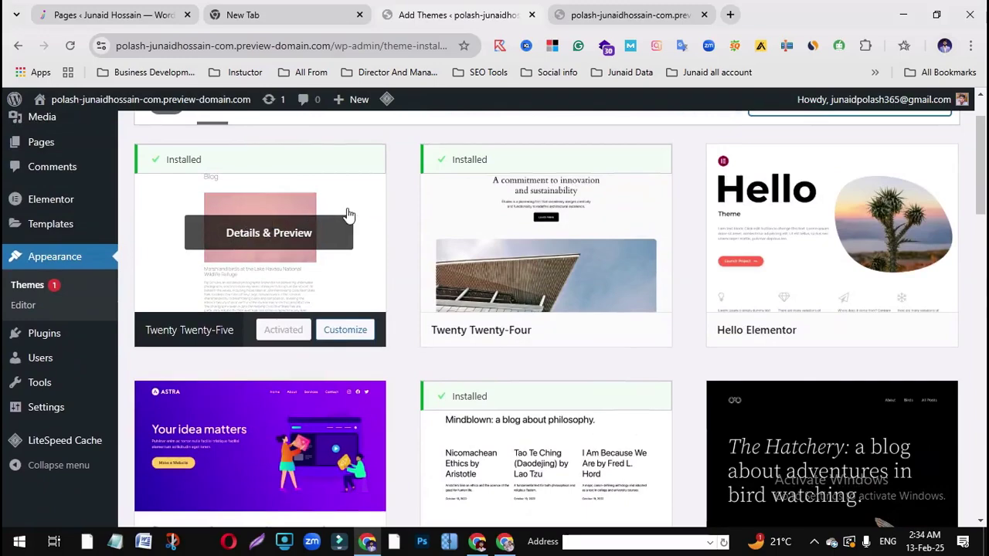
scroll(348, 214, "down", 2)
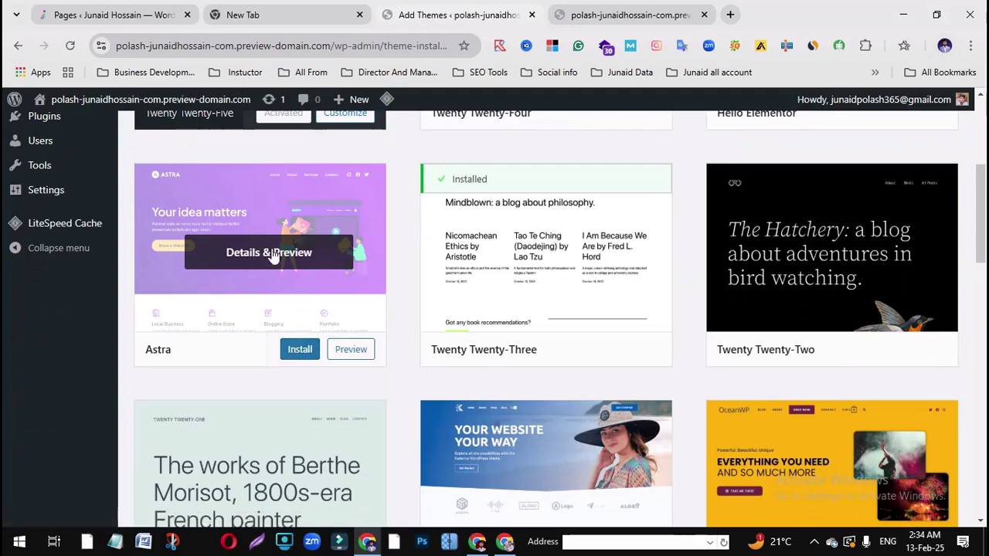
left_click(295, 349)
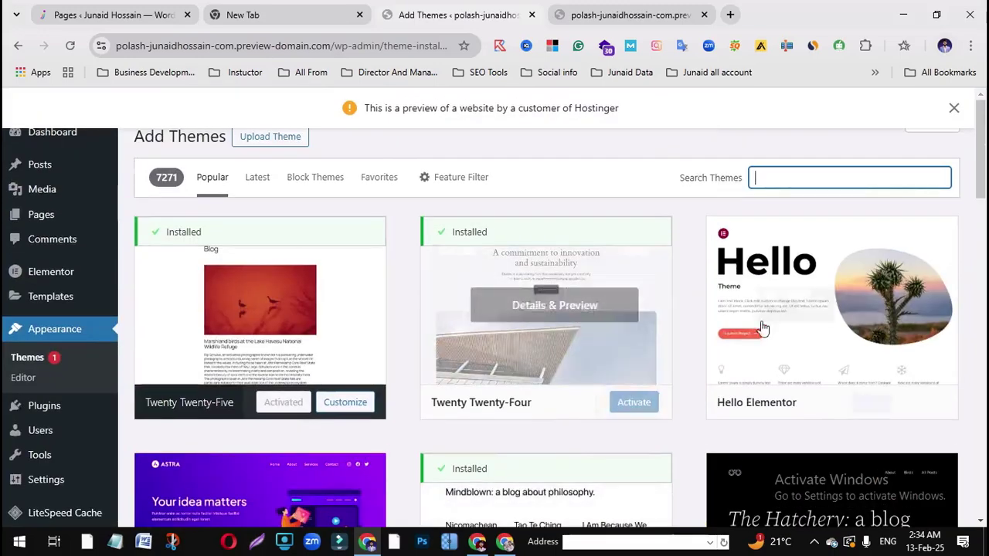
scroll(286, 328, "down", 3)
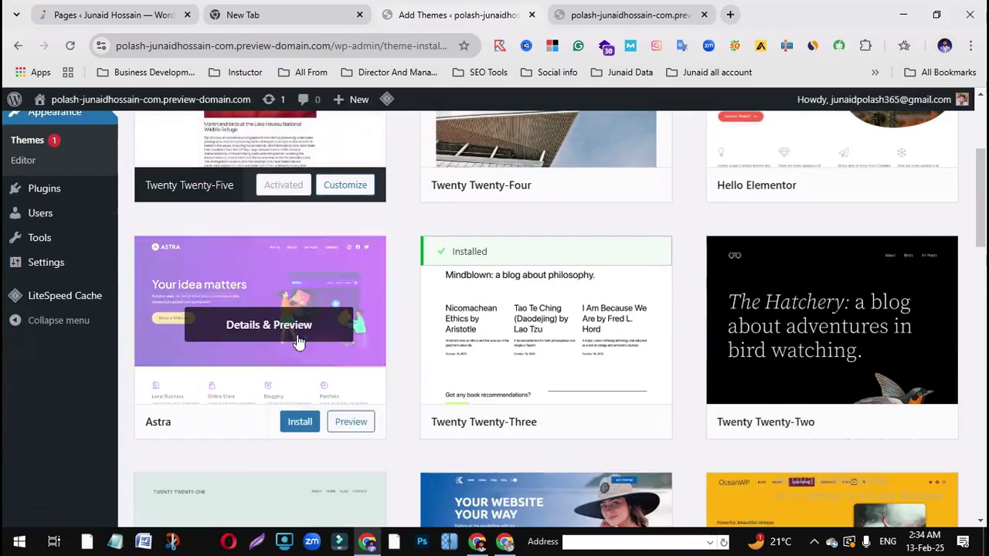
left_click(301, 422)
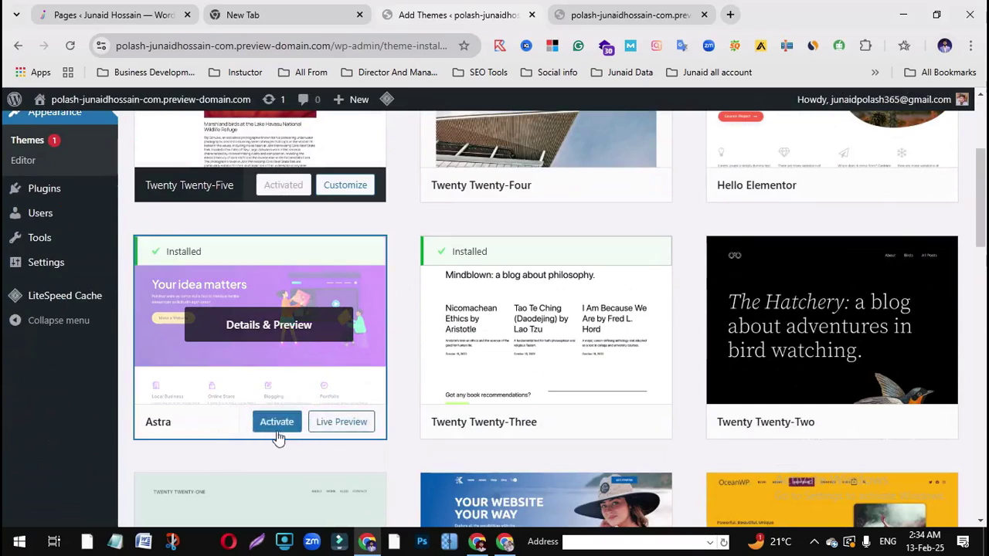
Activate Astra and reload the live site tab to see its new layout
left_click(277, 423)
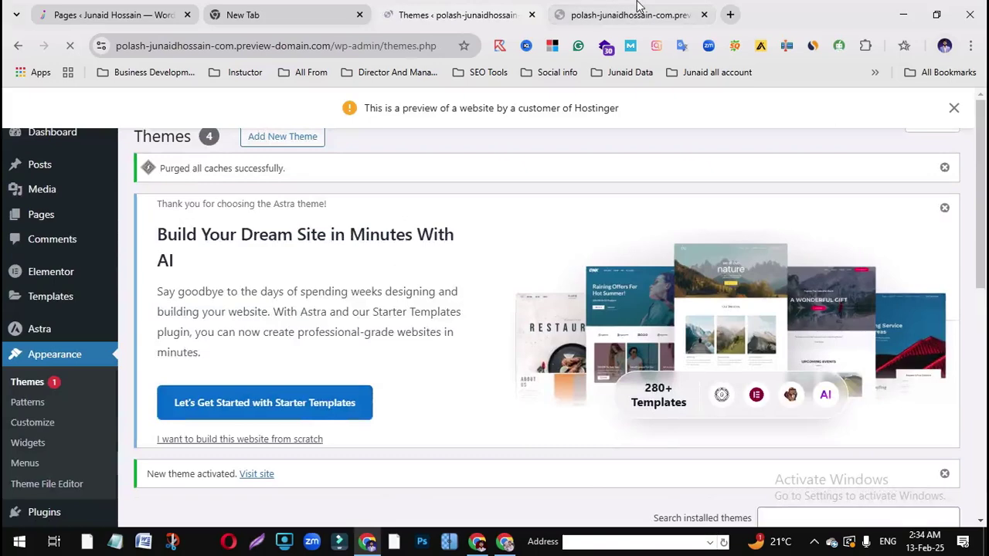
left_click(635, 11)
left_click(80, 44)
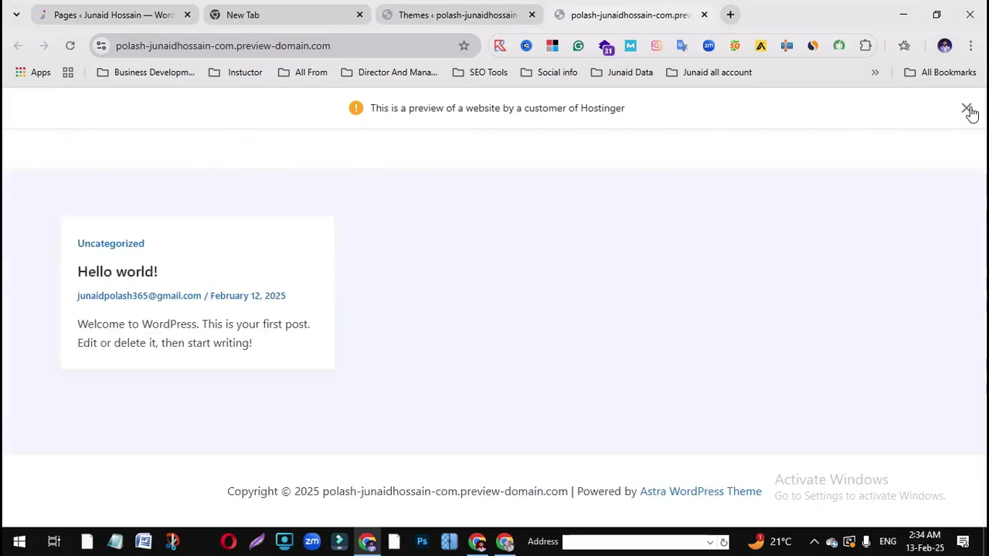
Dismiss the site's preview notice, then return to the Themes admin page
left_click(966, 109)
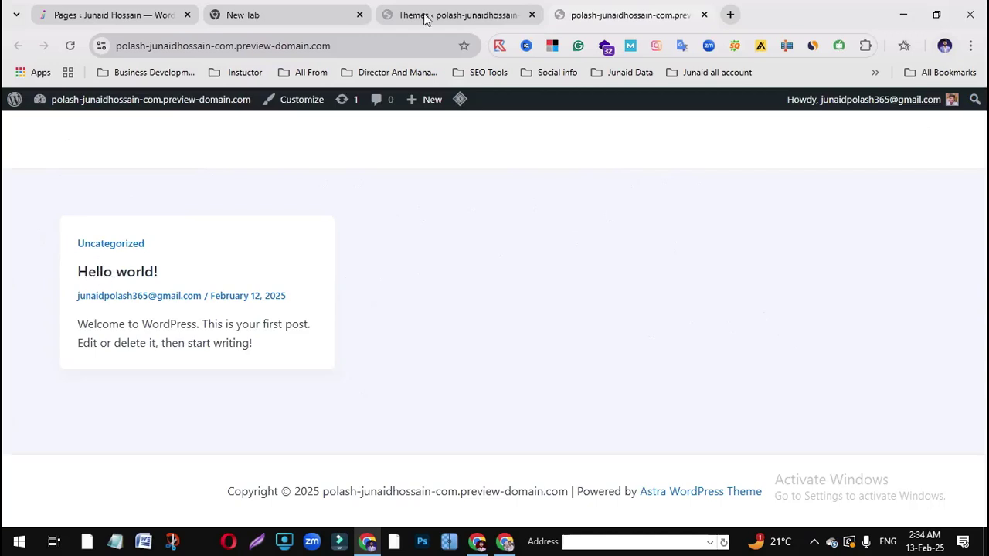
left_click(494, 12)
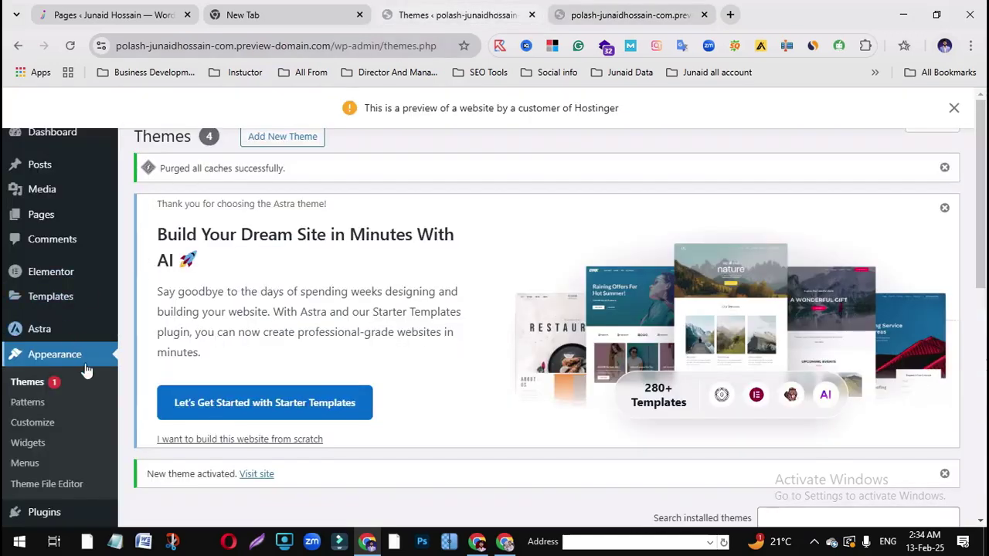
Dismiss the admin preview notice and go to Plugins > Add New Plugin
left_click(955, 109)
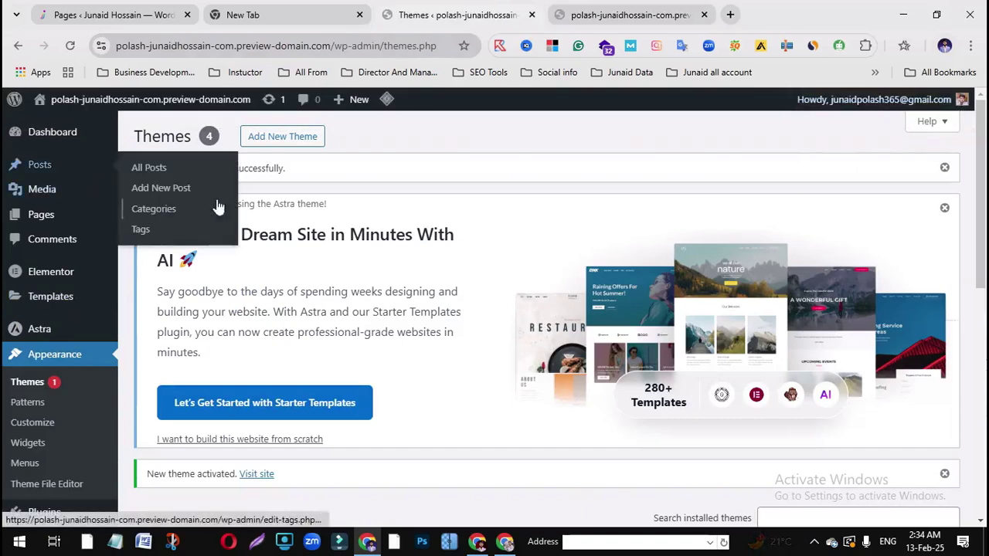
scroll(68, 371, "down", 1)
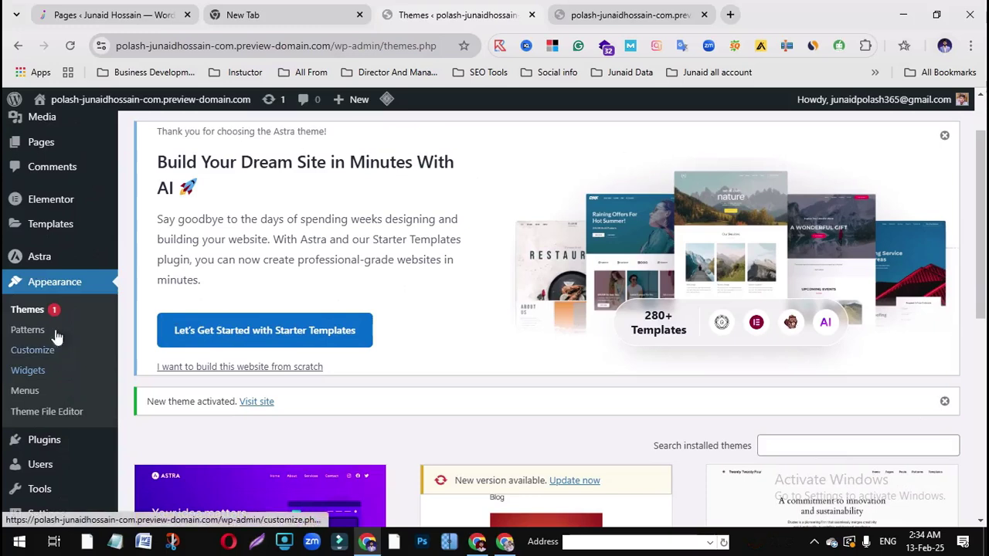
mouse_move(56, 234)
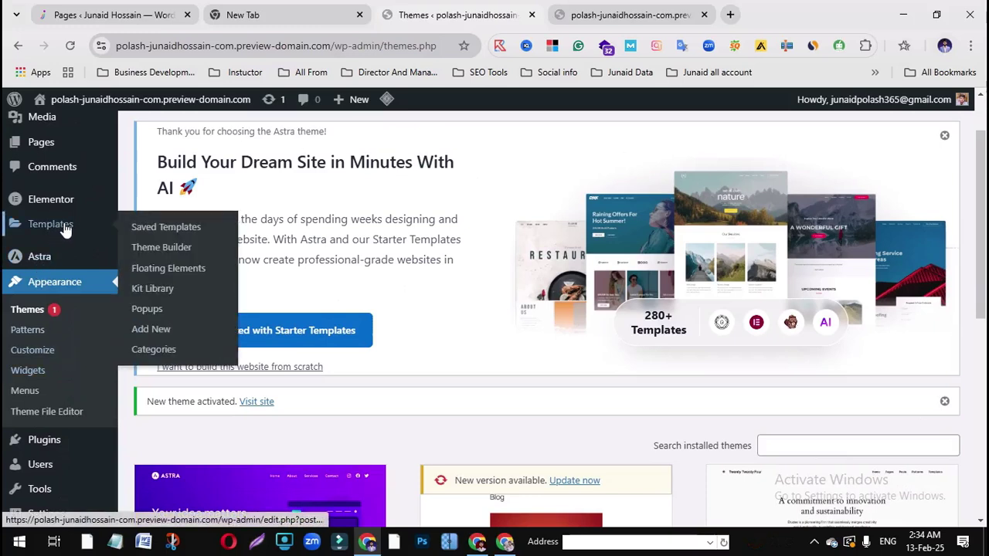
mouse_move(40, 200)
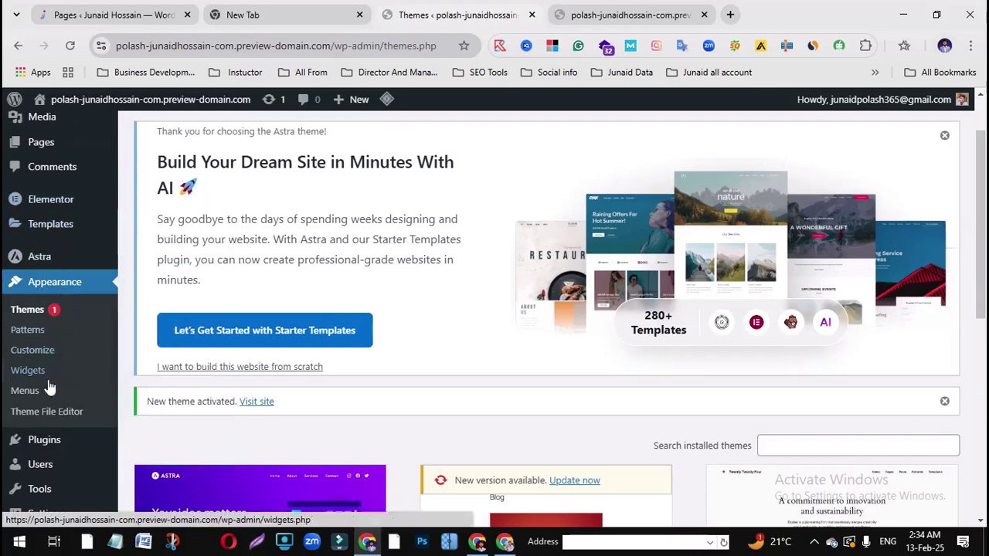
scroll(56, 342, "down", 3)
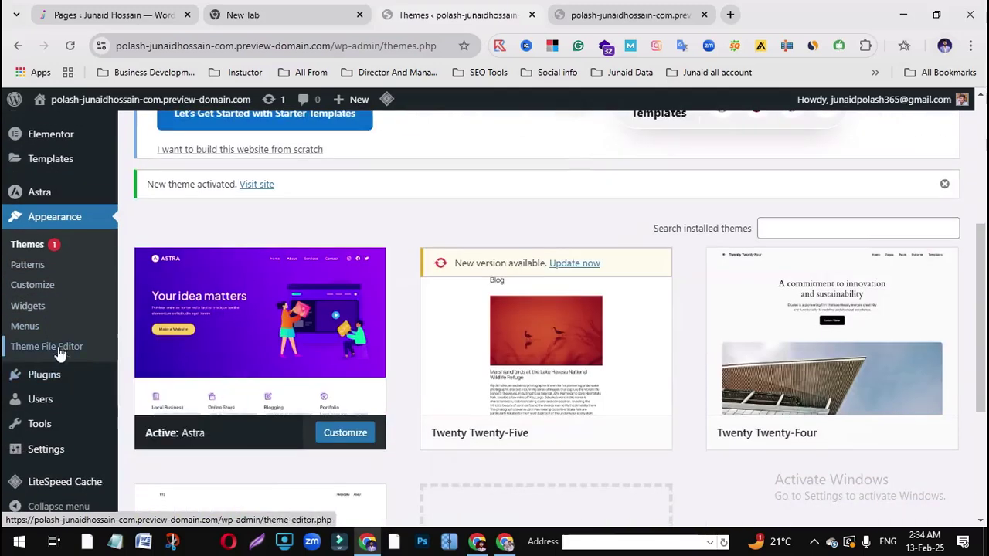
mouse_move(54, 382)
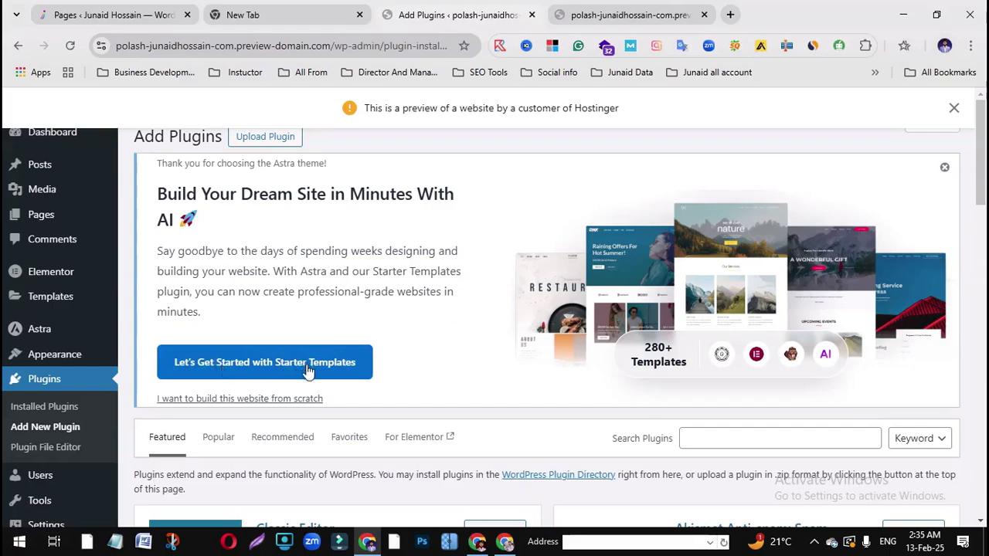
Search the plugin directory for 'starter', correcting the misspelled 'stater' via spelling suggestion
scroll(309, 293, "down", 5)
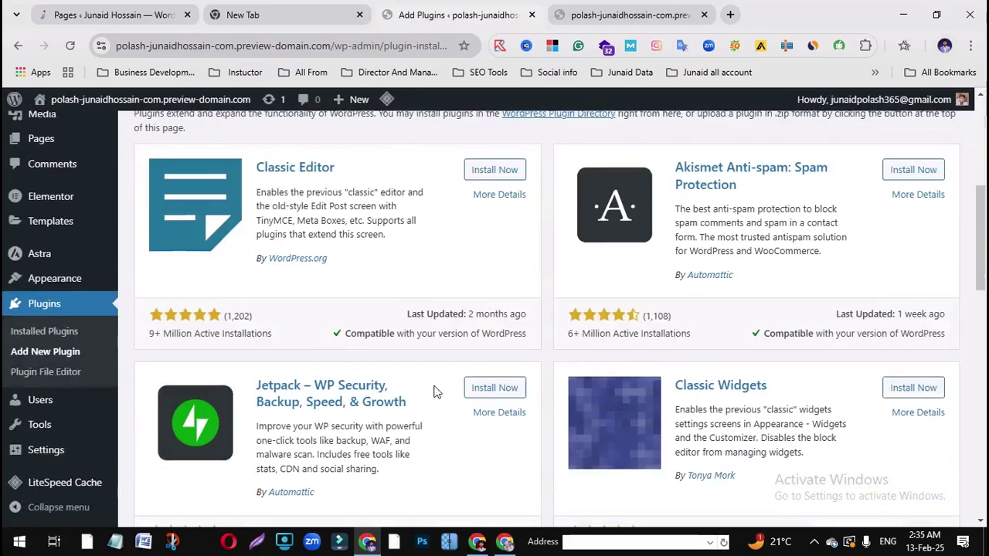
scroll(435, 393, "up", 5)
scroll(541, 365, "down", 4)
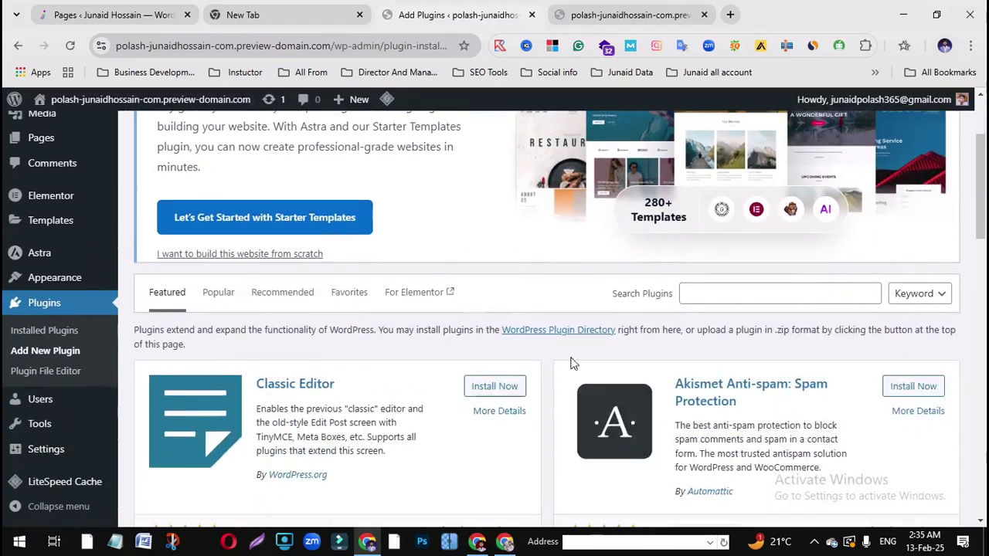
left_click(711, 295)
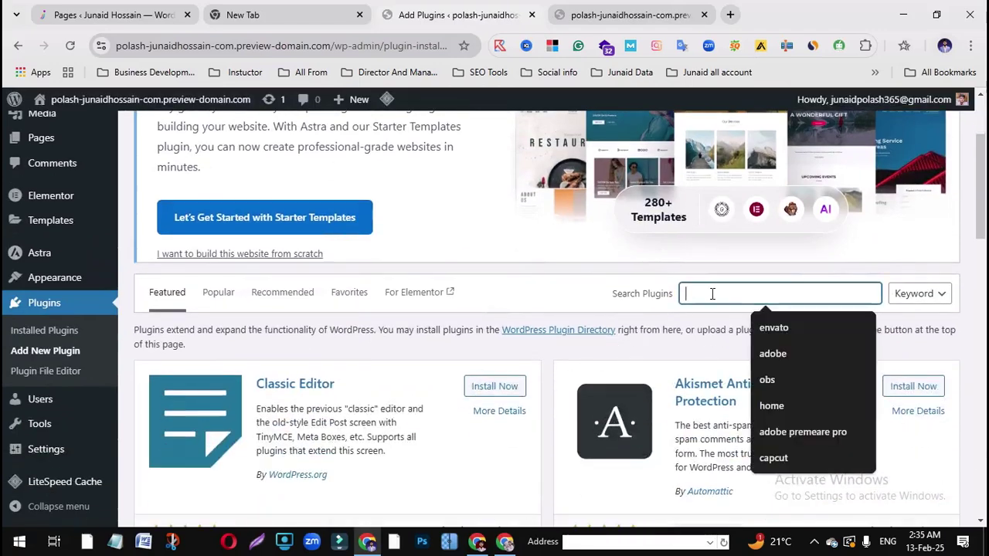
scroll(437, 270, "up", 2)
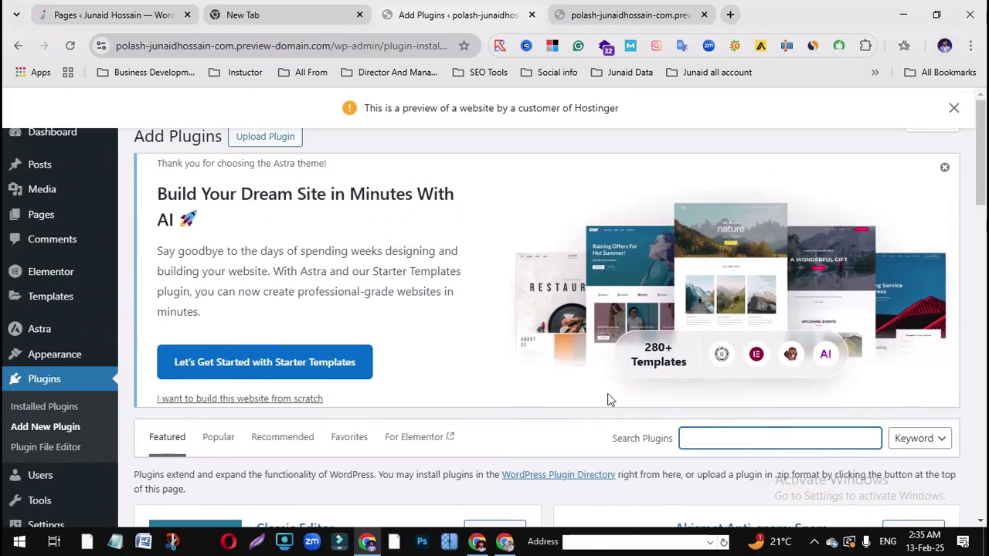
scroll(608, 399, "down", 1)
left_click(718, 370)
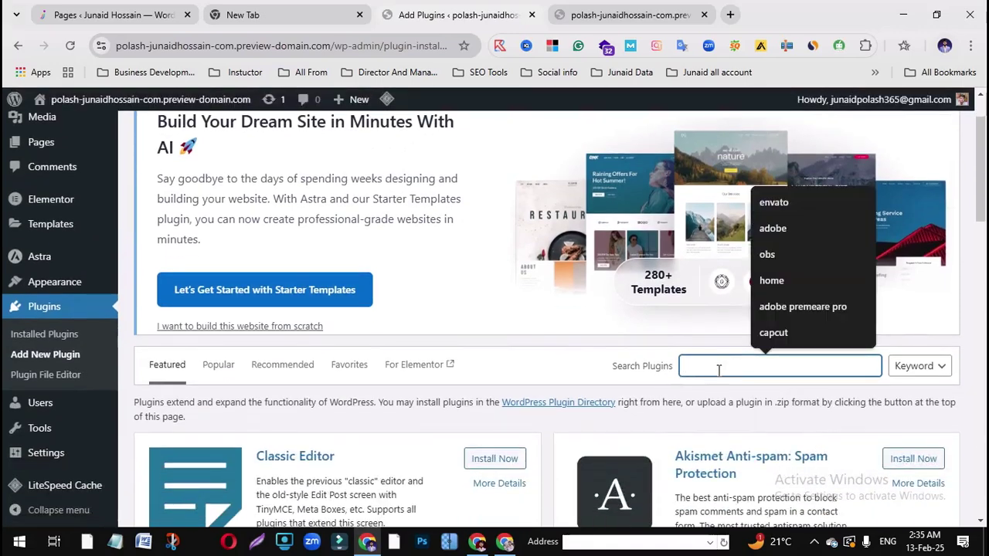
type("s")
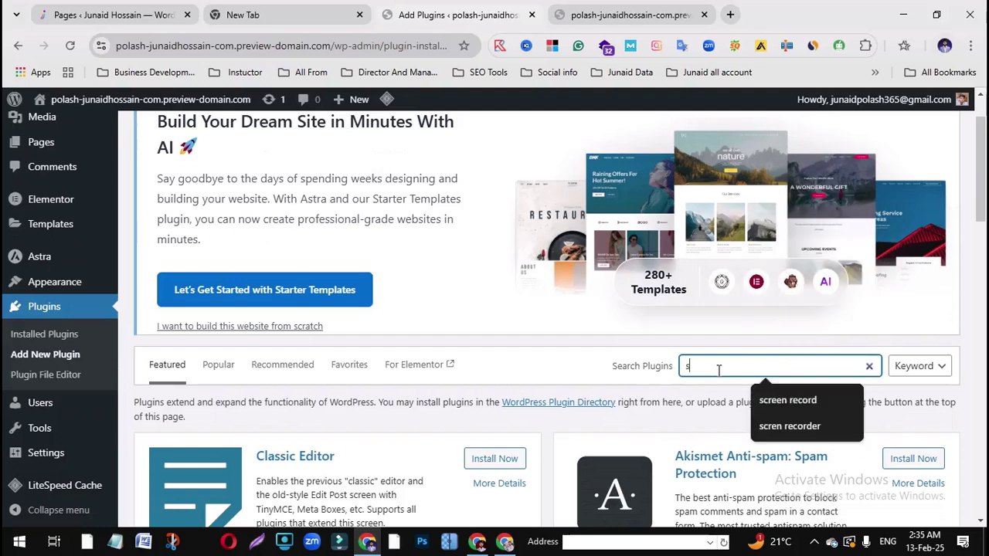
type("t")
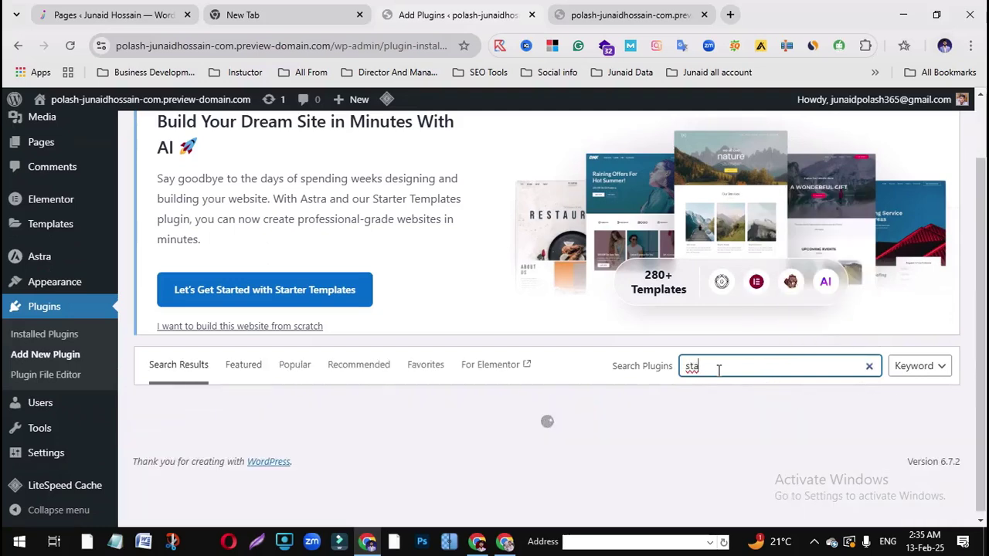
type("ater")
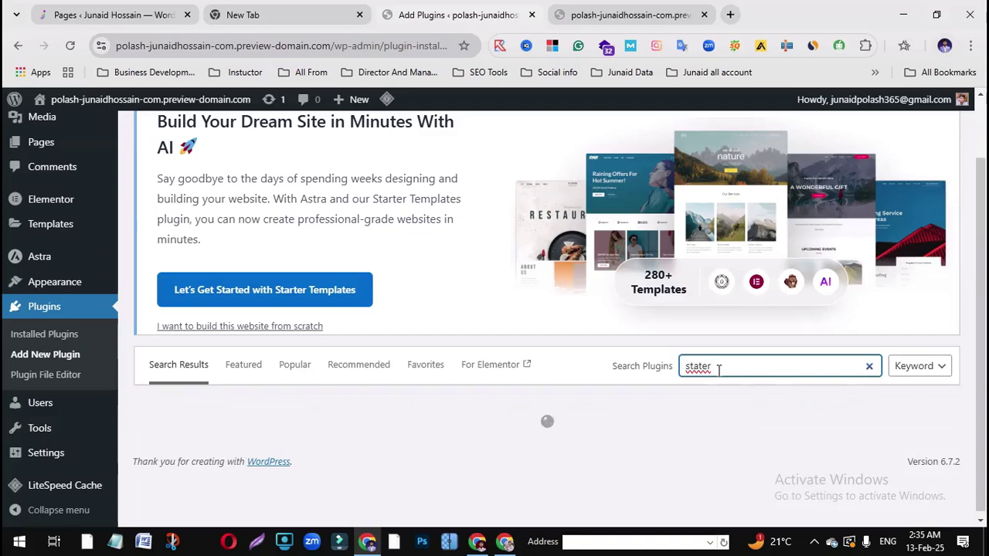
right_click(700, 367)
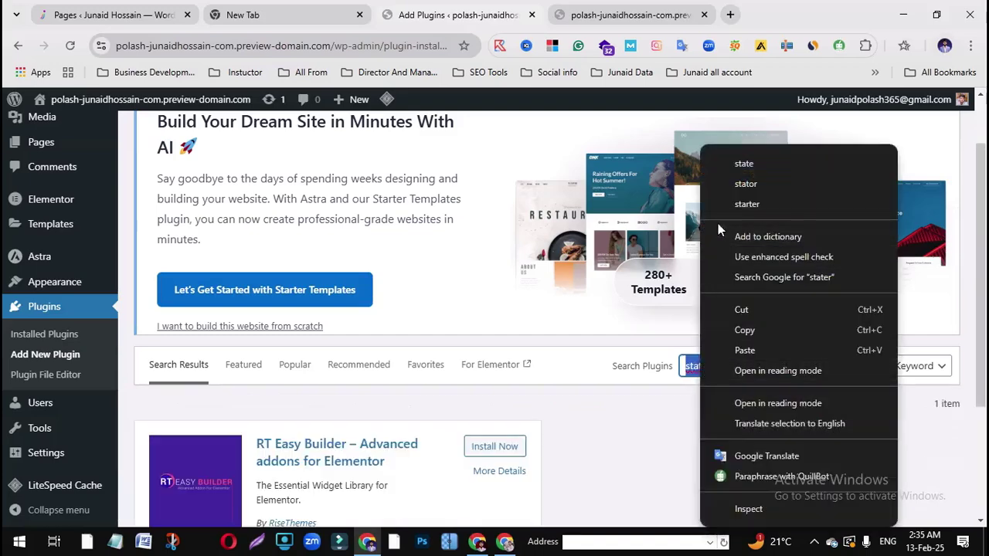
left_click(692, 369)
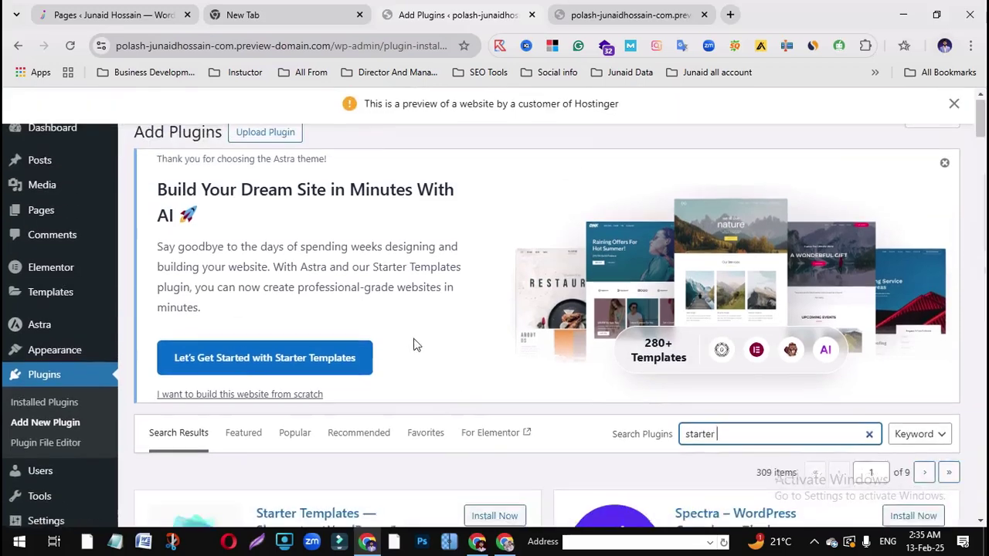
Find Starter Templates in the results and install it
scroll(463, 387, "down", 5)
scroll(440, 396, "up", 8)
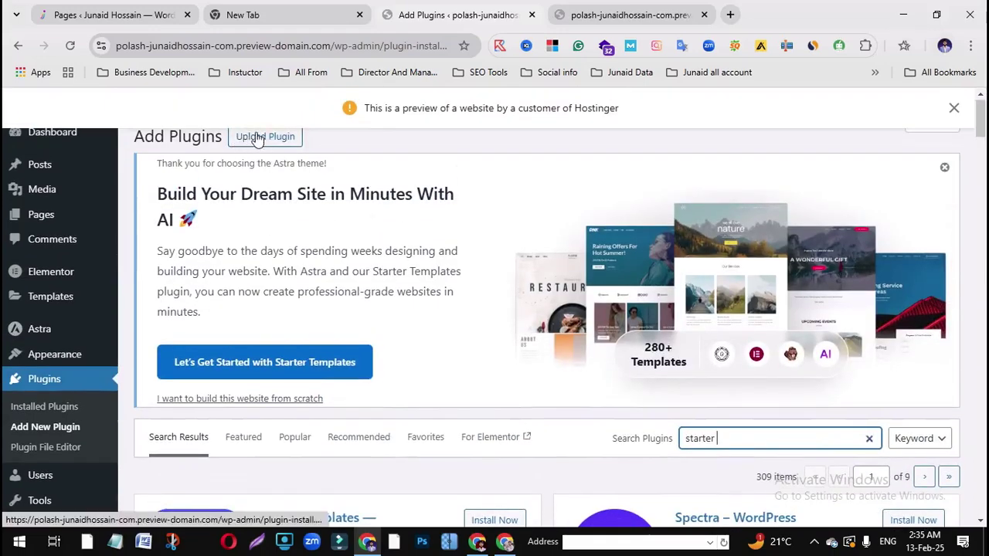
scroll(541, 382, "down", 3)
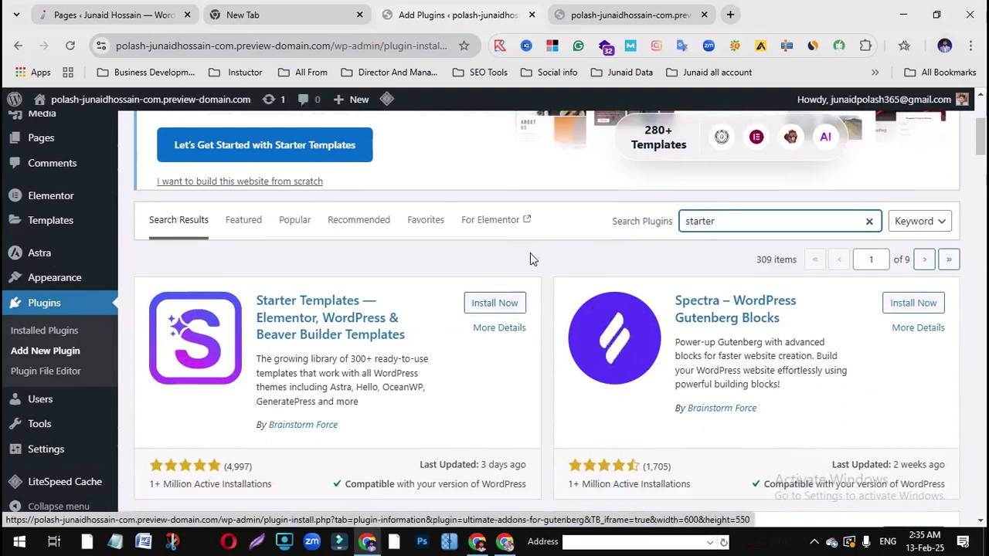
scroll(330, 174, "up", 3)
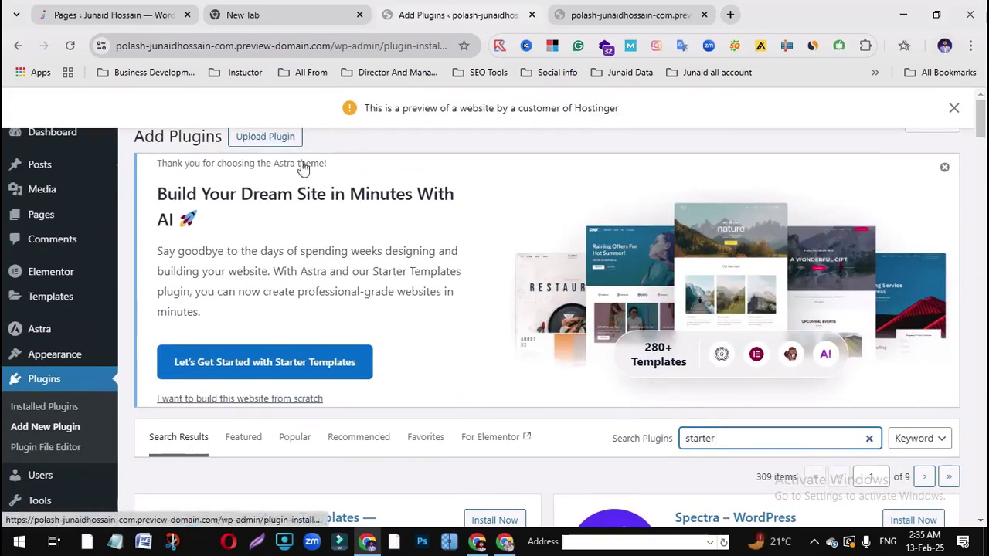
scroll(624, 379, "down", 3)
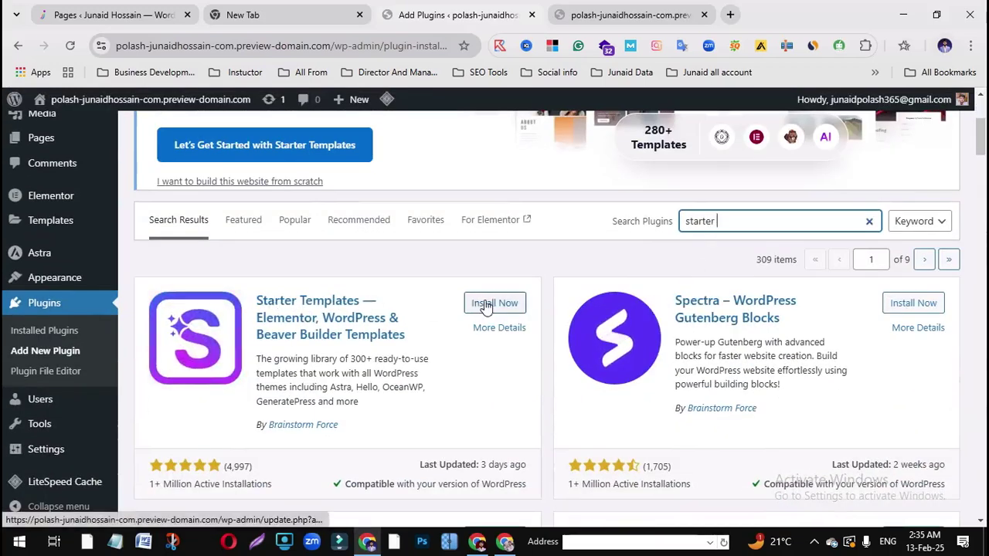
left_click(485, 304)
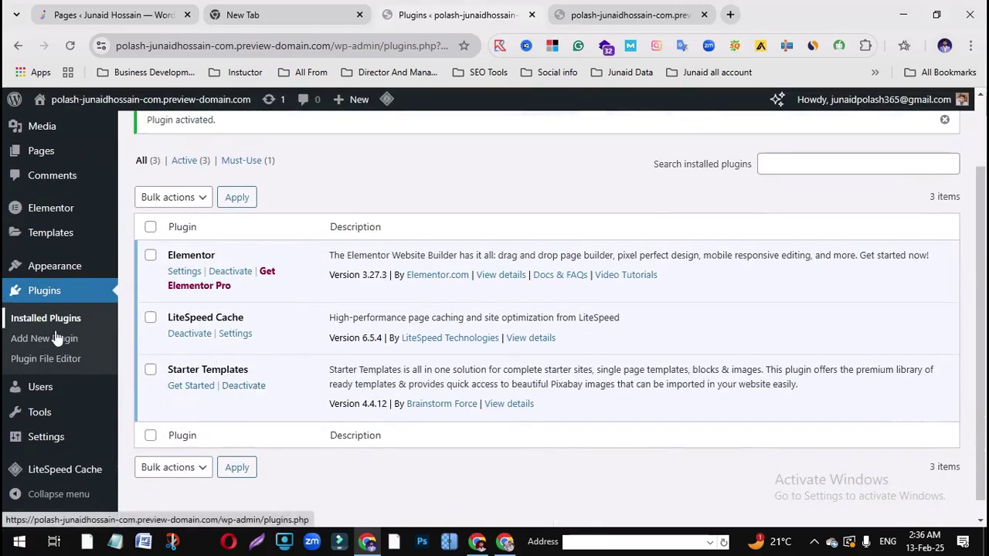
Scroll back up the Installed Plugins page to the success notice
scroll(54, 216, "up", 2)
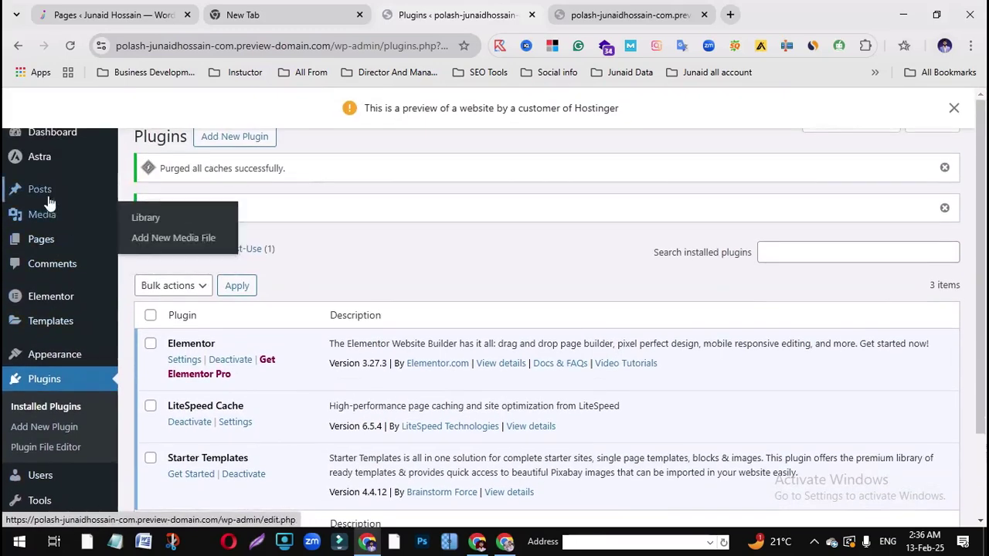
Return to the WordPress admin dashboard
left_click(68, 133)
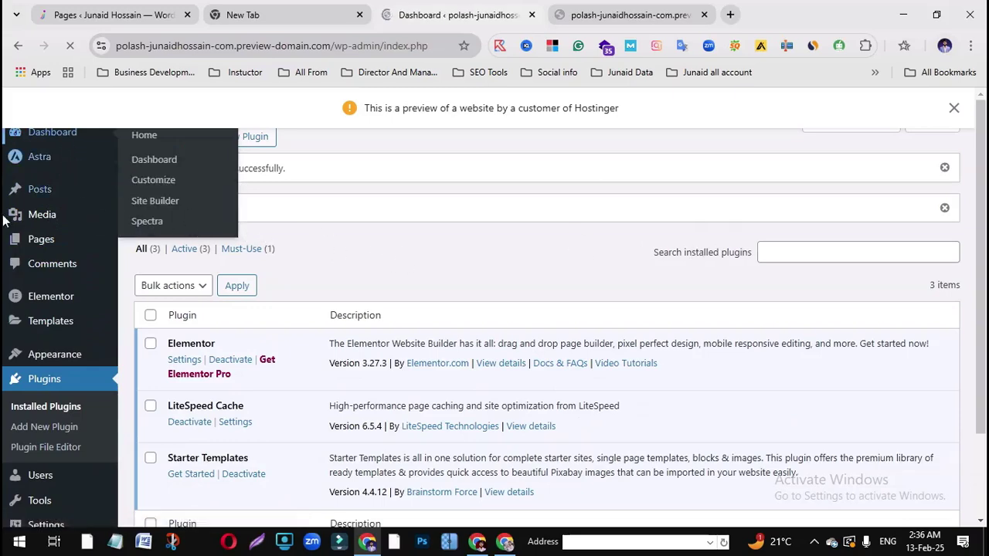
scroll(286, 331, "down", 5)
scroll(265, 371, "up", 5)
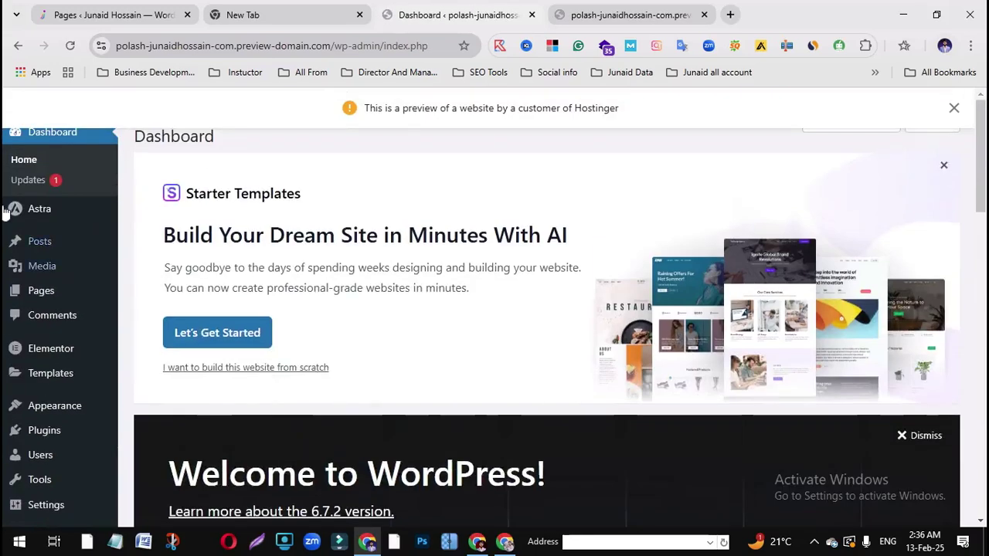
scroll(265, 340, "down", 5)
scroll(262, 324, "down", 5)
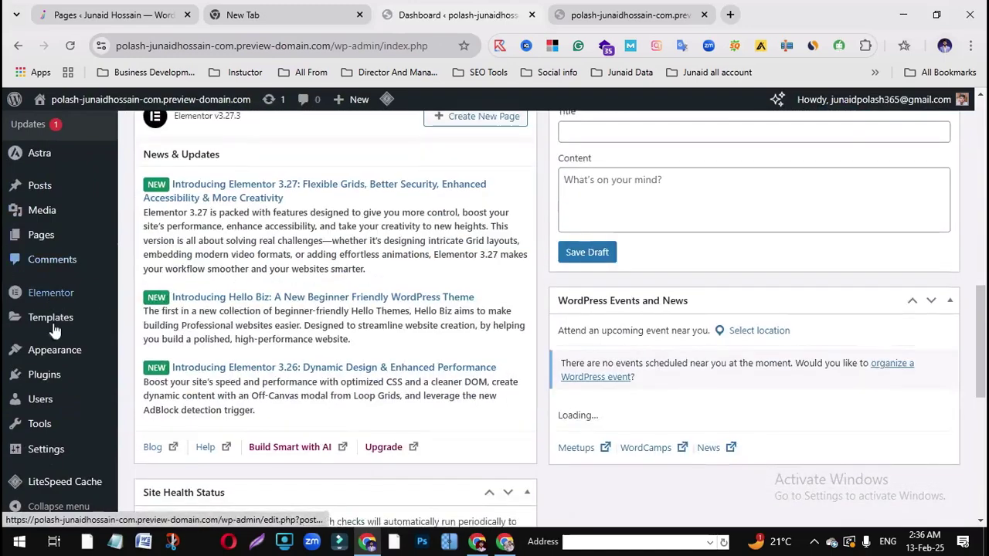
scroll(46, 317, "down", 5)
Open Starter Templates from the Appearance menu in the sidebar
mouse_move(62, 361)
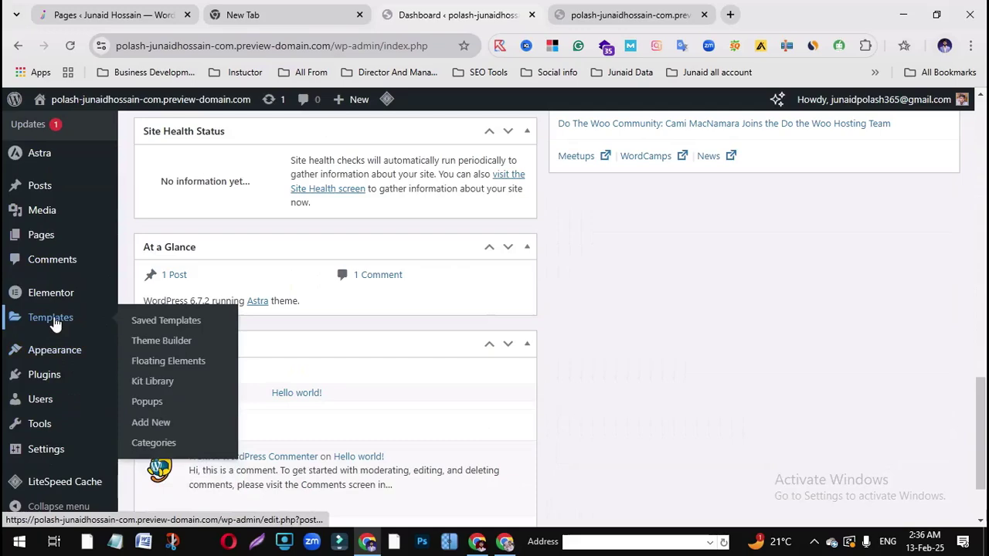
mouse_move(52, 452)
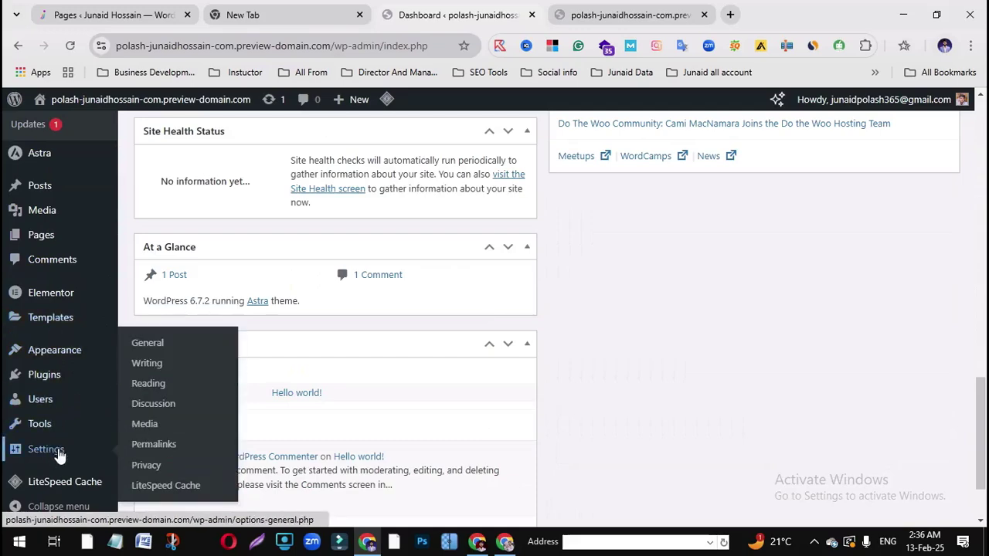
scroll(59, 455, "up", 10)
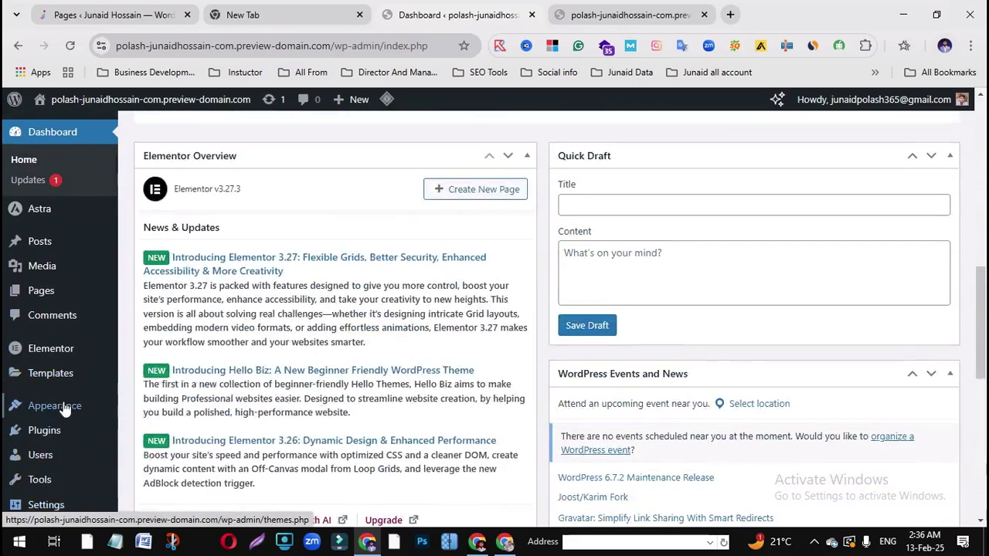
mouse_move(52, 295)
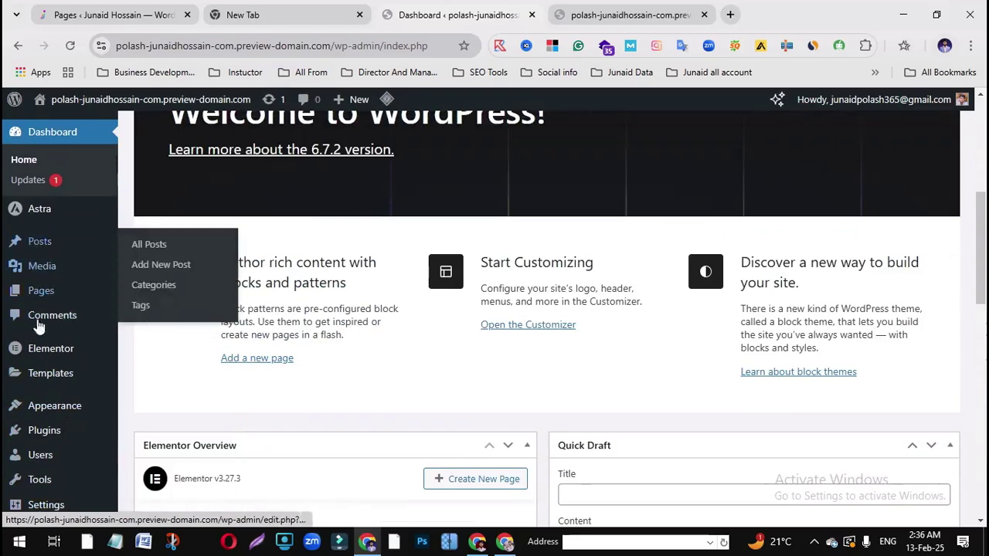
mouse_move(47, 416)
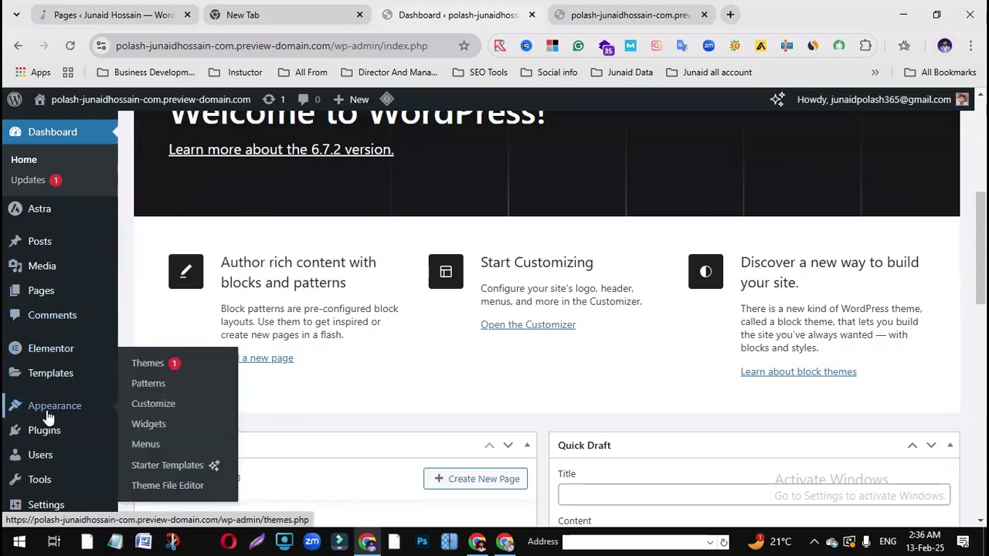
scroll(48, 417, "down", 1)
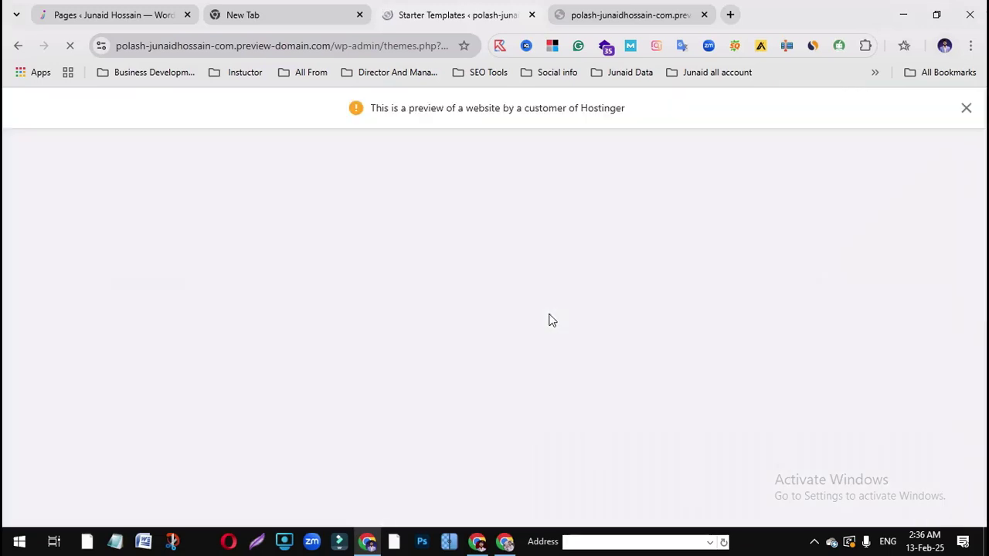
Dismiss the Hostinger preview notice while the Starter Templates start screen loads
left_click(964, 108)
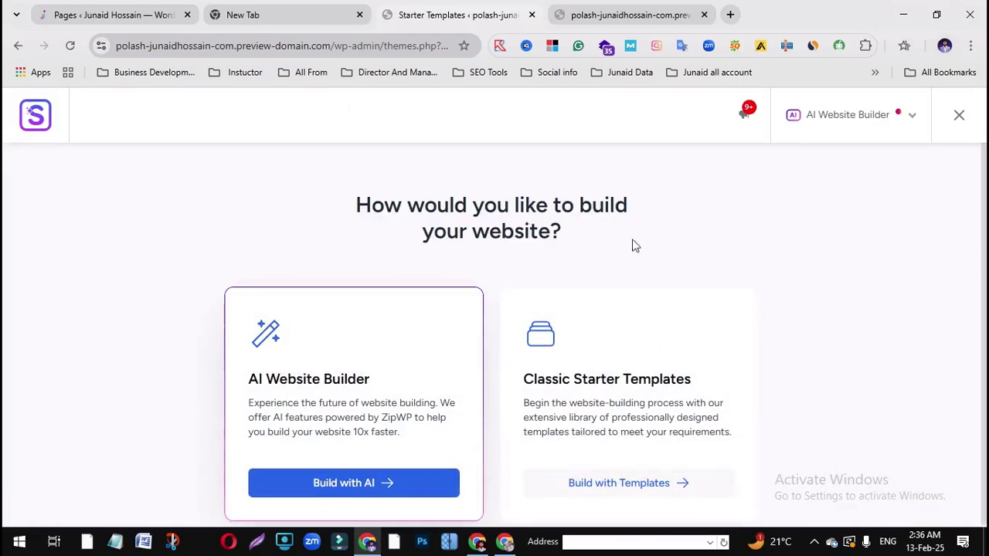
scroll(624, 318, "down", 1)
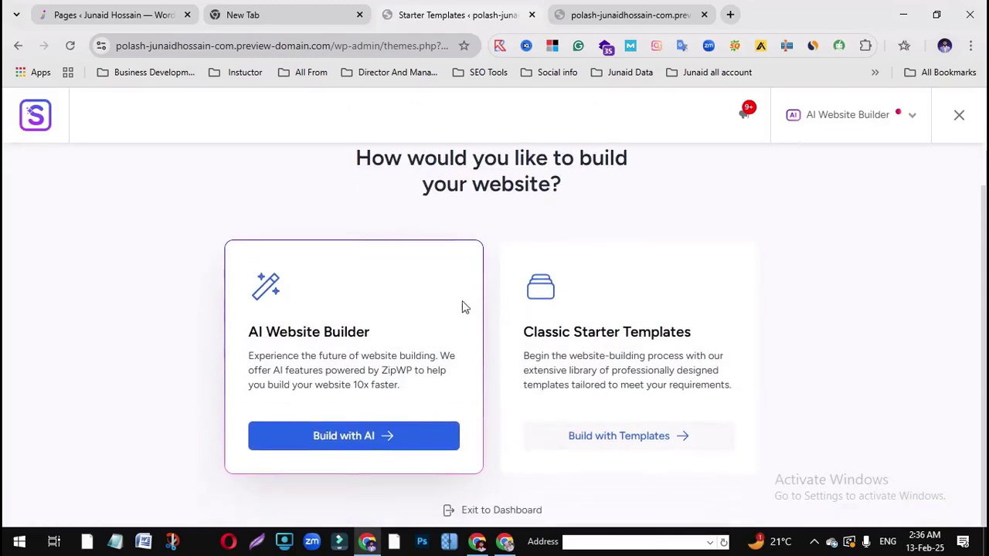
scroll(462, 308, "up", 1)
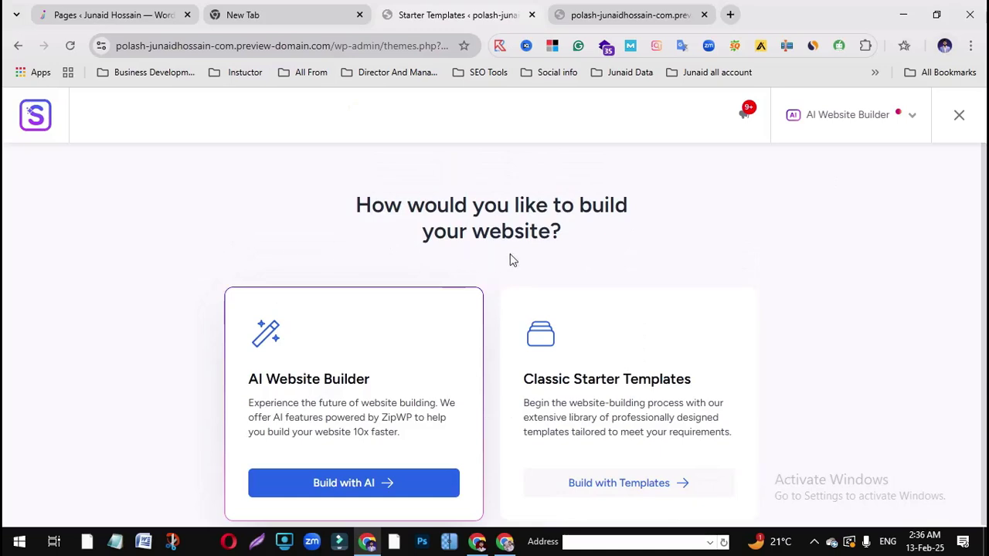
scroll(509, 259, "down", 1)
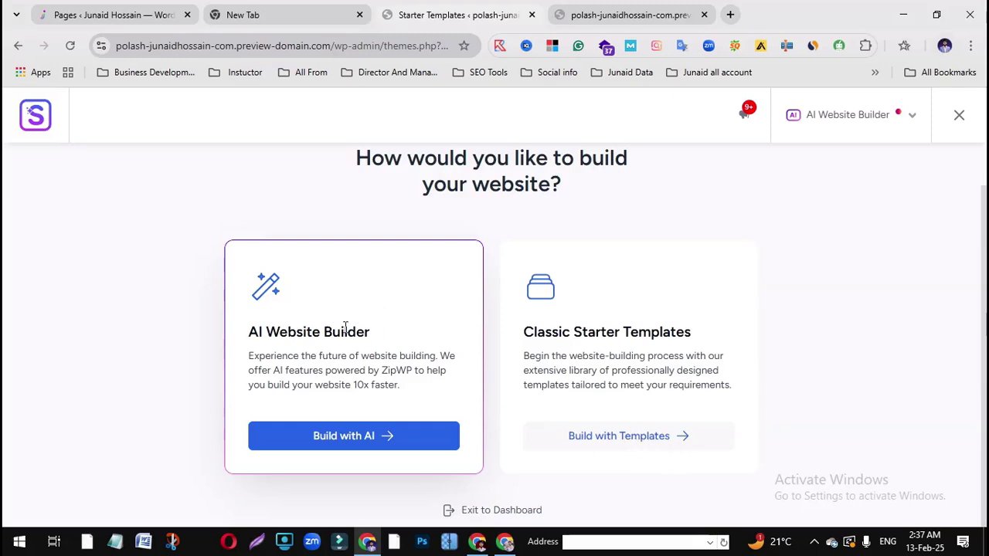
Choose Build with Templates, then Elementor as the page builder
left_click(641, 438)
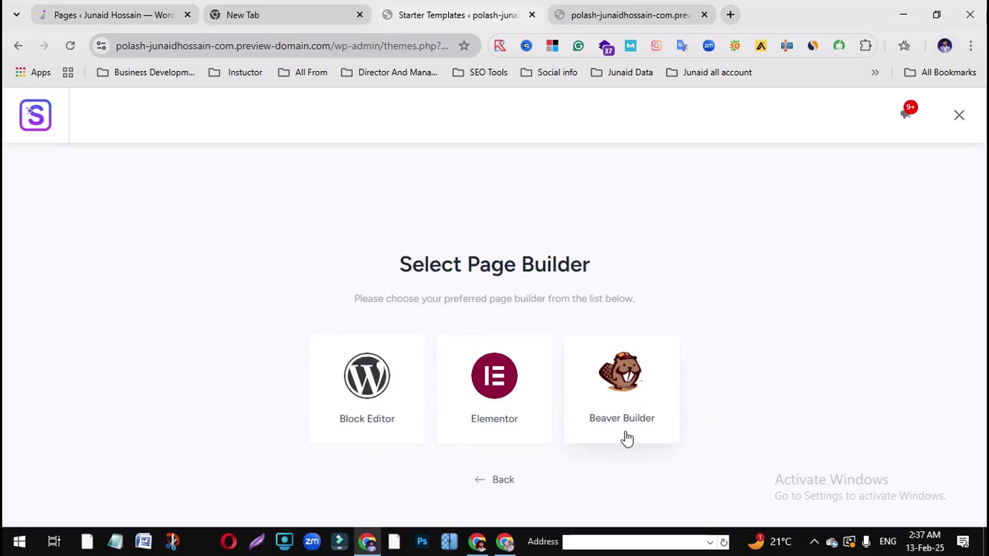
left_click(492, 394)
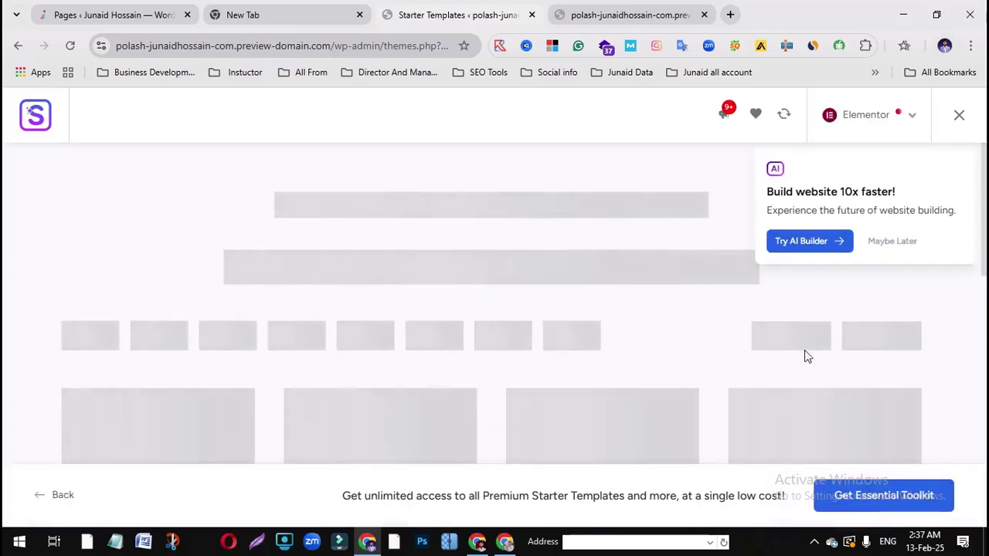
scroll(627, 408, "down", 3)
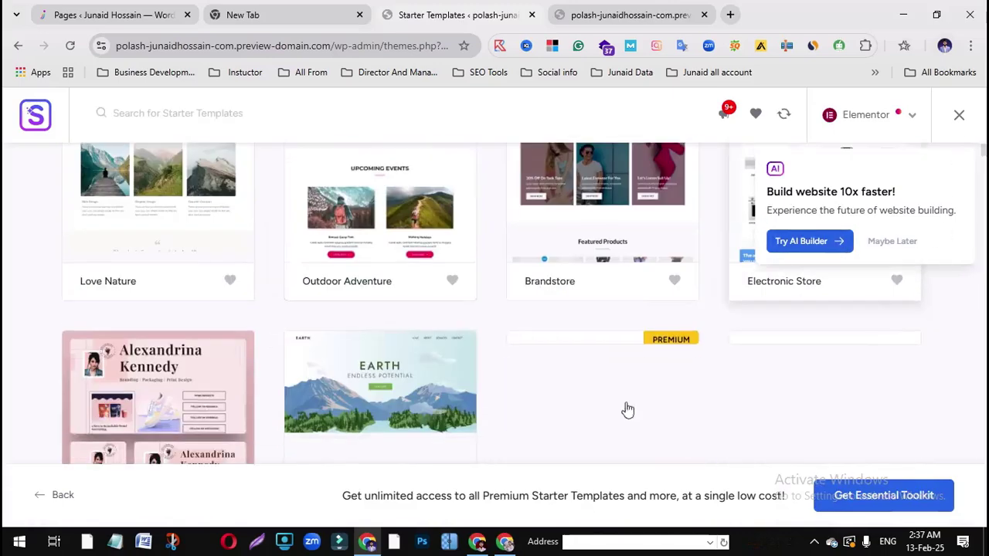
scroll(798, 432, "up", 5)
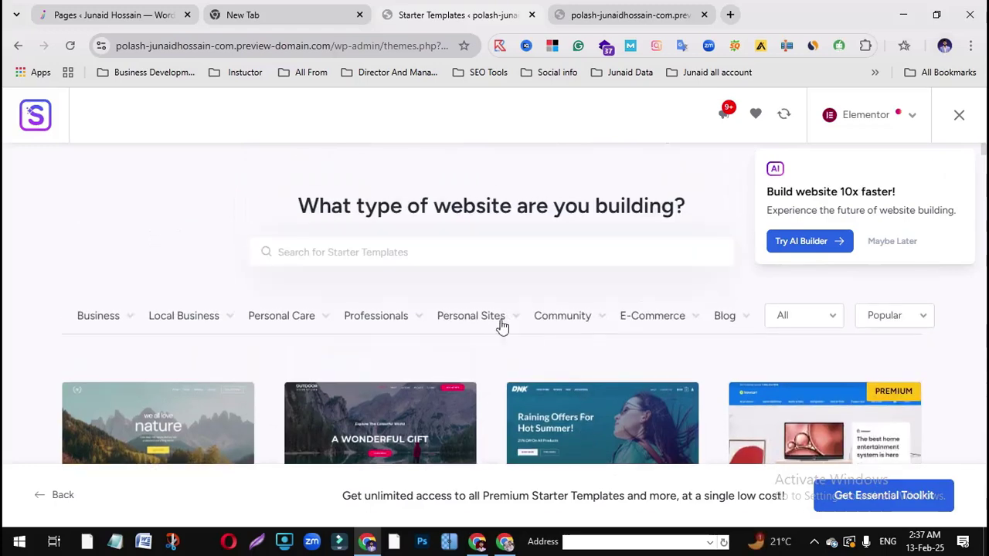
mouse_move(375, 317)
scroll(381, 329, "down", 3)
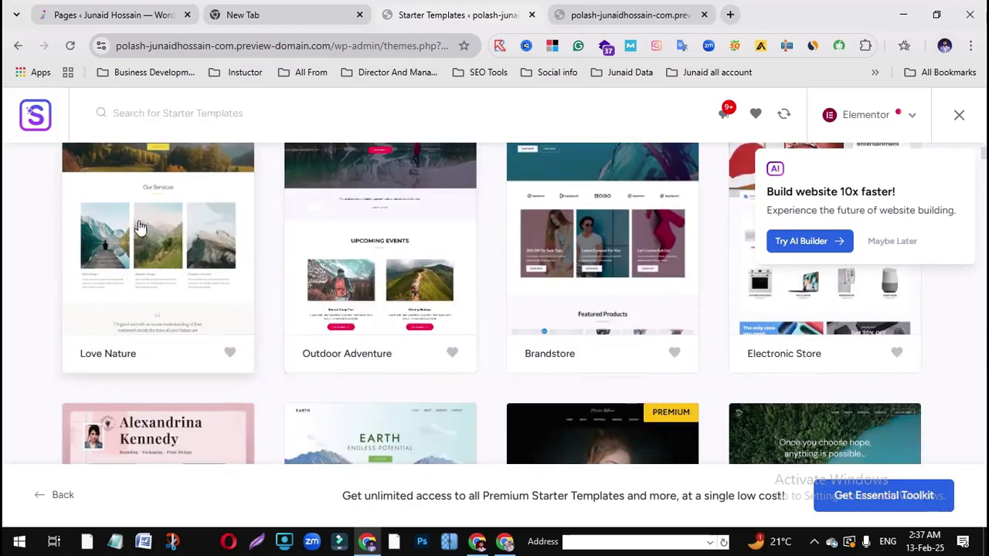
Dismiss the AI builder suggestion and filter templates to Portfolio & CV
left_click(888, 246)
scroll(553, 321, "up", 3)
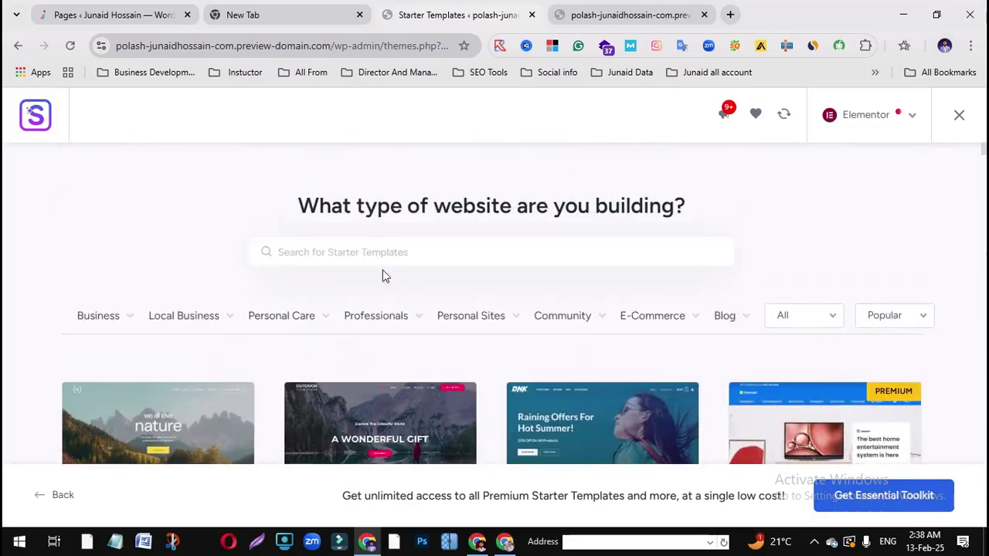
mouse_move(391, 321)
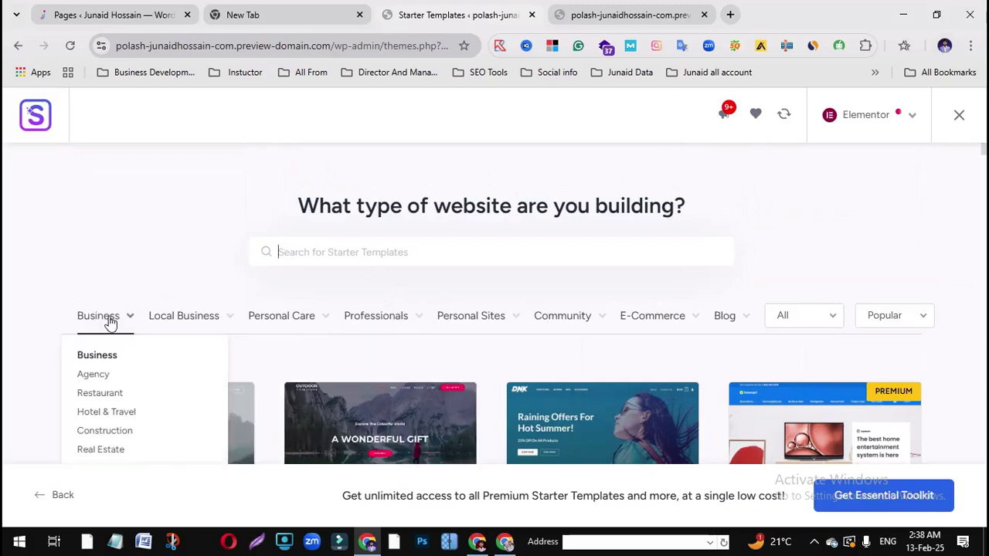
mouse_move(177, 323)
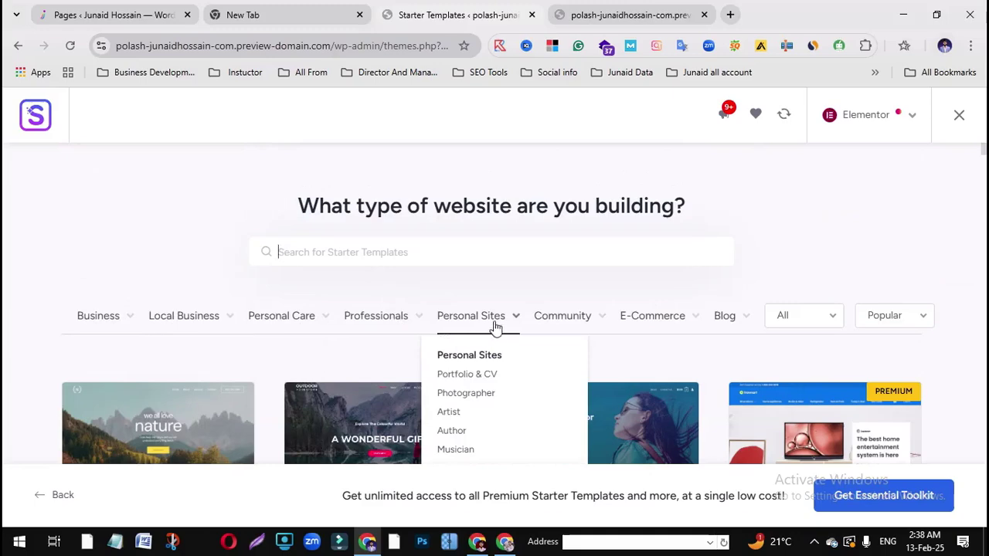
mouse_move(490, 332)
left_click(480, 381)
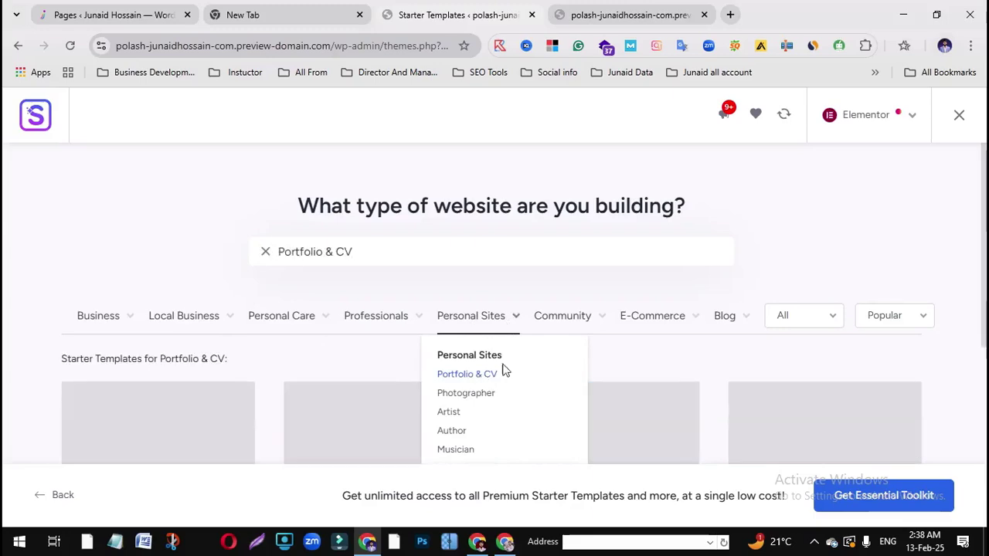
Browse the Portfolio & CV templates and open the Personal Portfolio web developer template
scroll(768, 302, "down", 1)
scroll(769, 303, "down", 3)
scroll(324, 315, "up", 1)
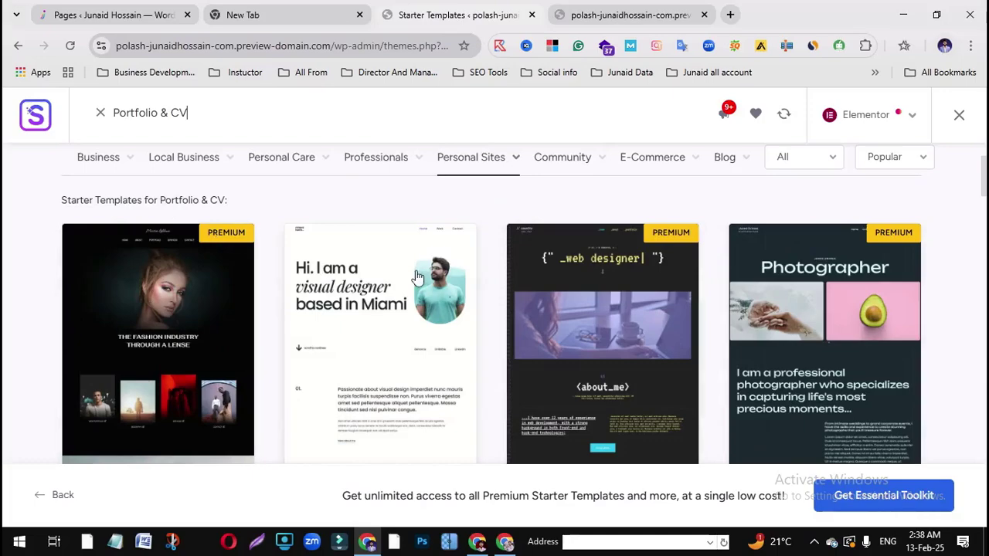
scroll(417, 309, "down", 3)
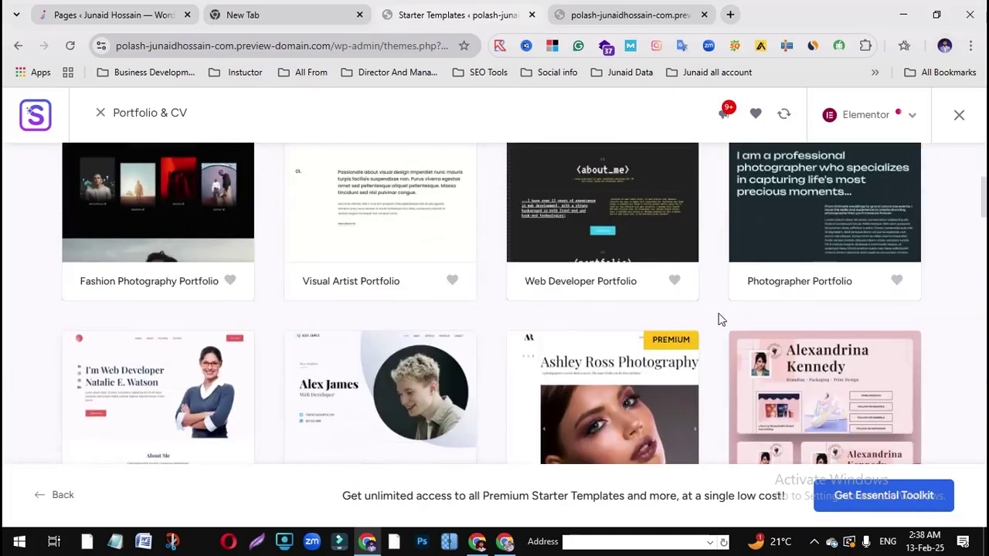
scroll(720, 324, "down", 3)
scroll(143, 288, "up", 2)
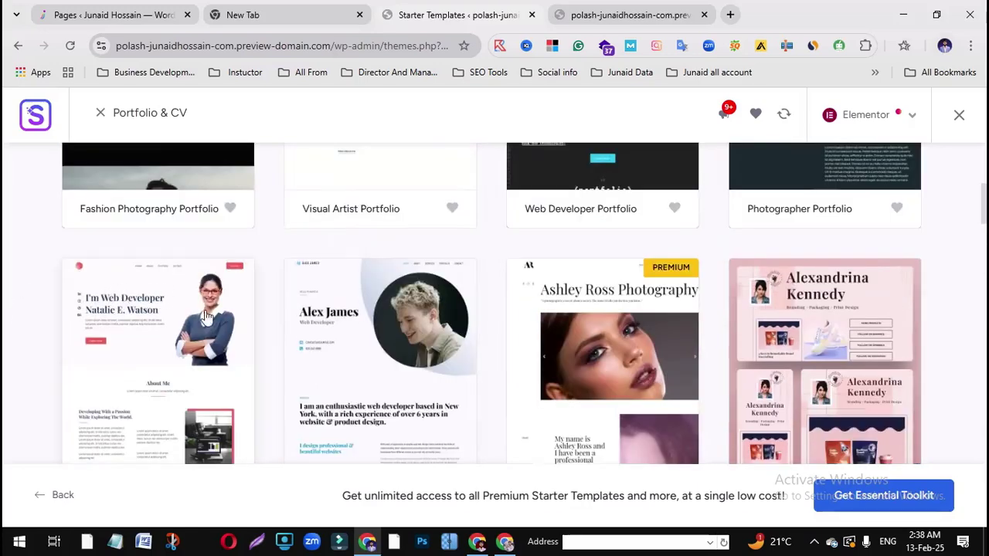
scroll(205, 317, "down", 1)
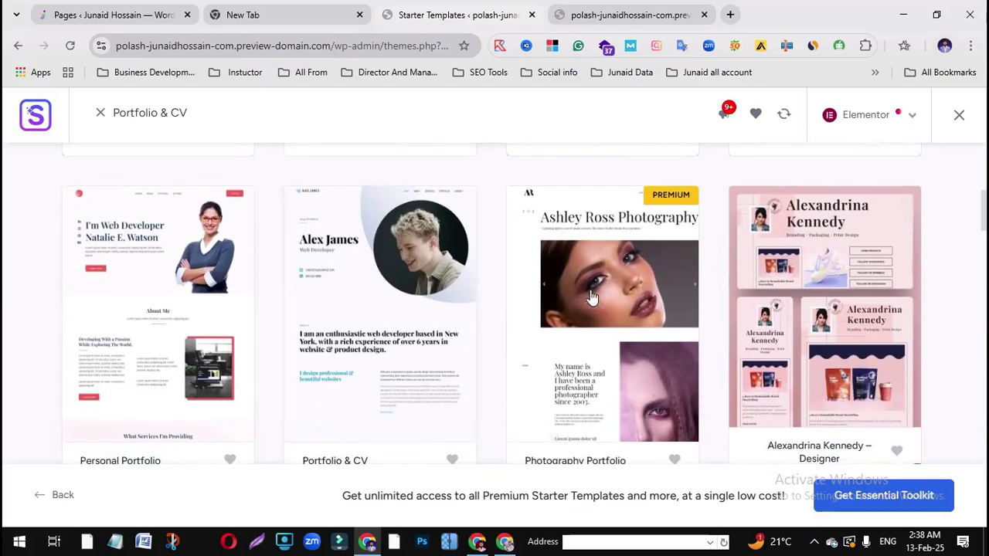
scroll(695, 312, "down", 4)
scroll(632, 328, "down", 4)
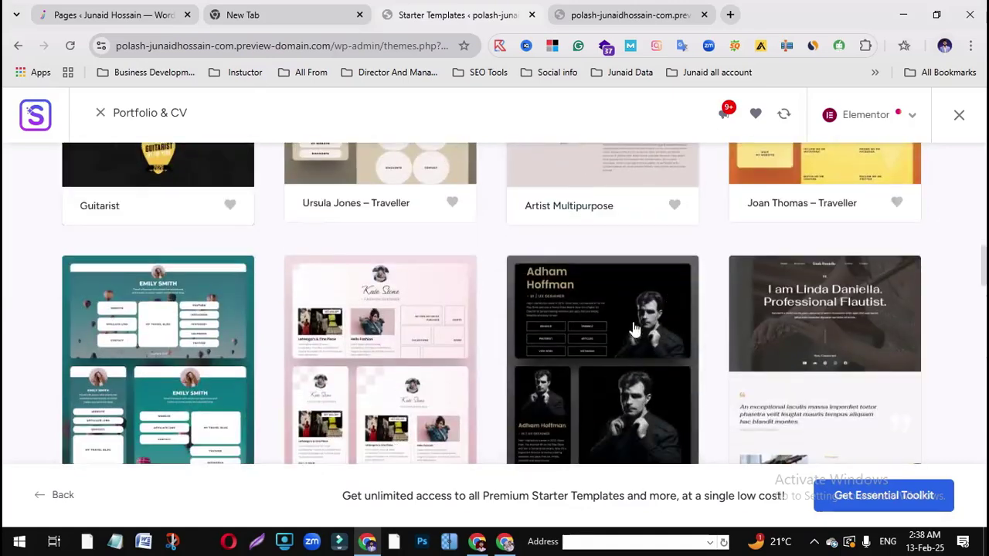
scroll(632, 328, "down", 5)
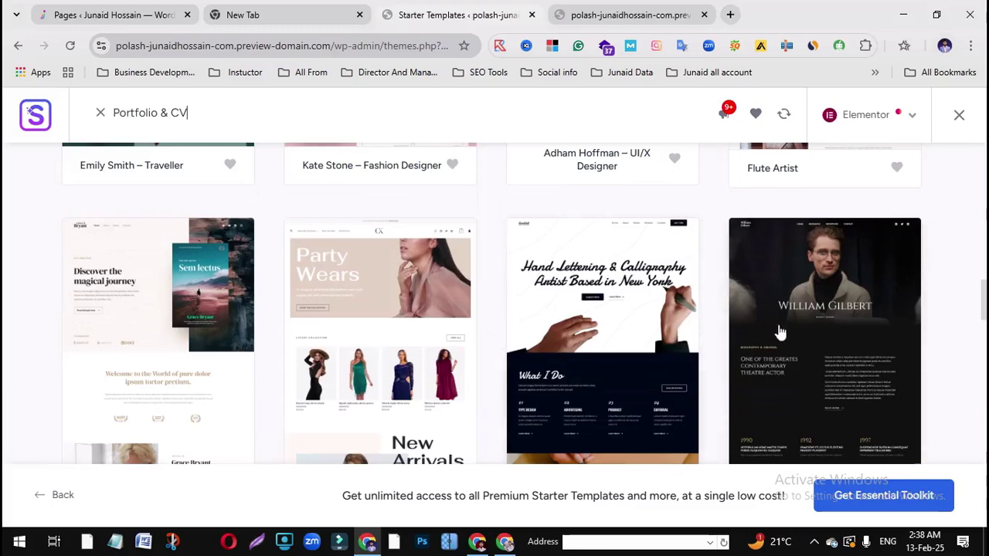
scroll(512, 320, "down", 6)
scroll(289, 332, "up", 1)
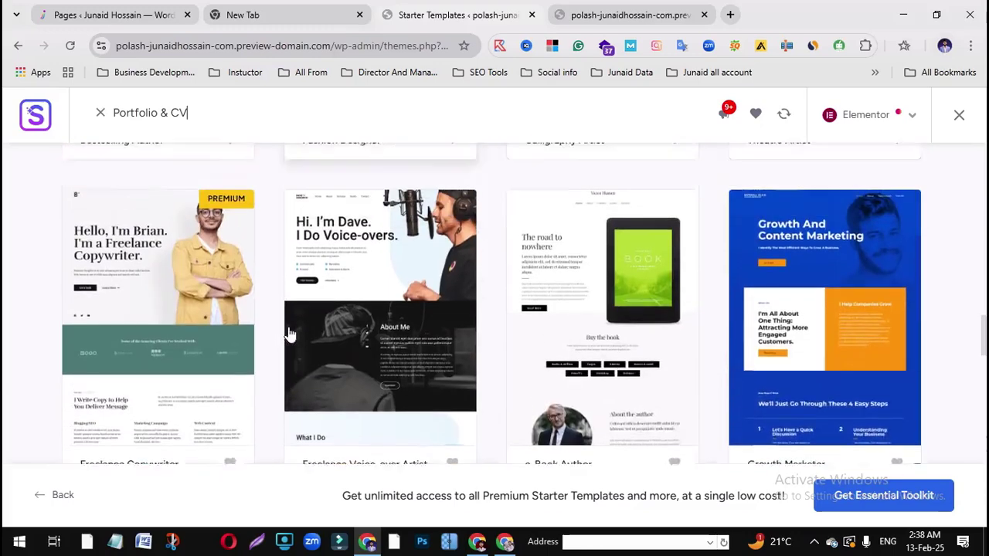
scroll(289, 332, "up", 1)
scroll(456, 342, "down", 2)
scroll(509, 331, "up", 1)
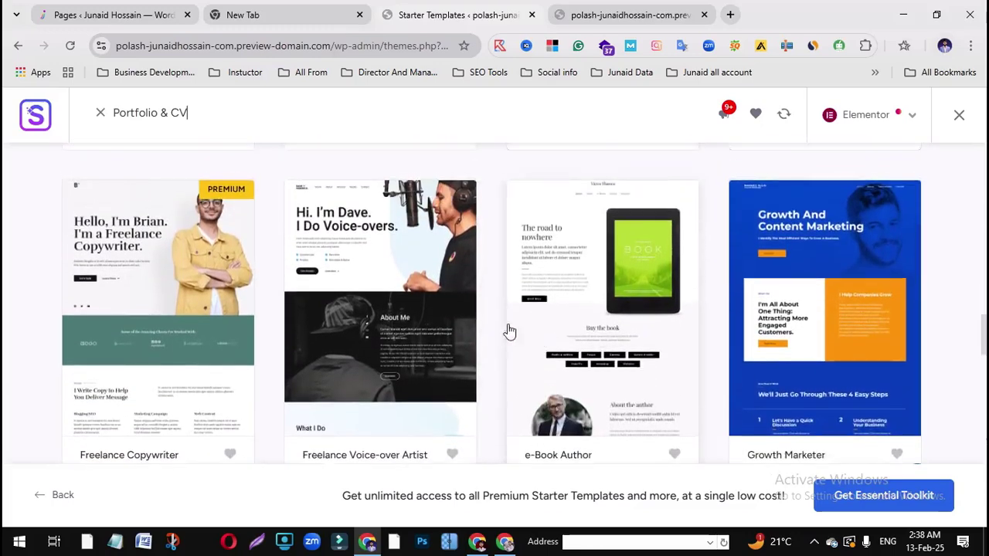
scroll(509, 331, "down", 3)
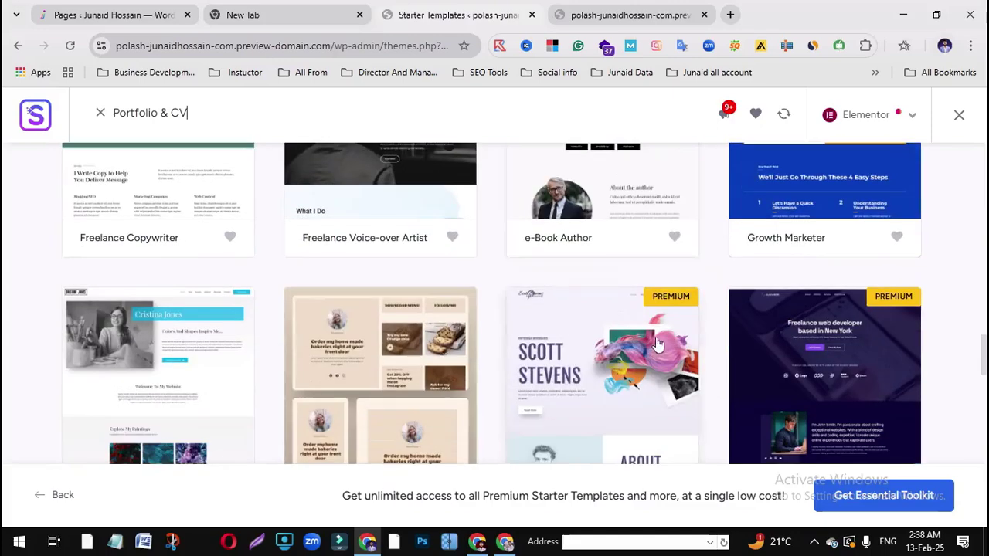
scroll(657, 338, "up", 3)
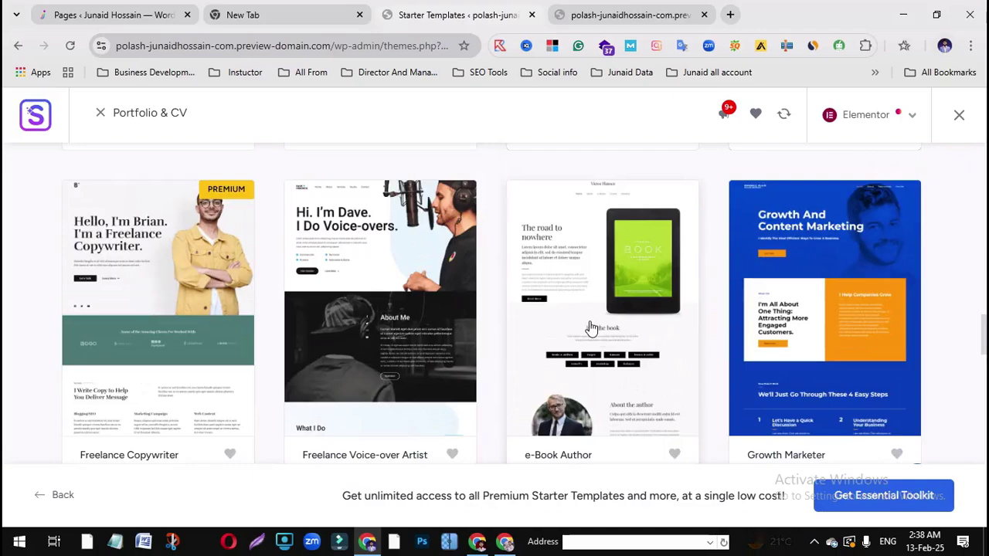
scroll(564, 332, "down", 10)
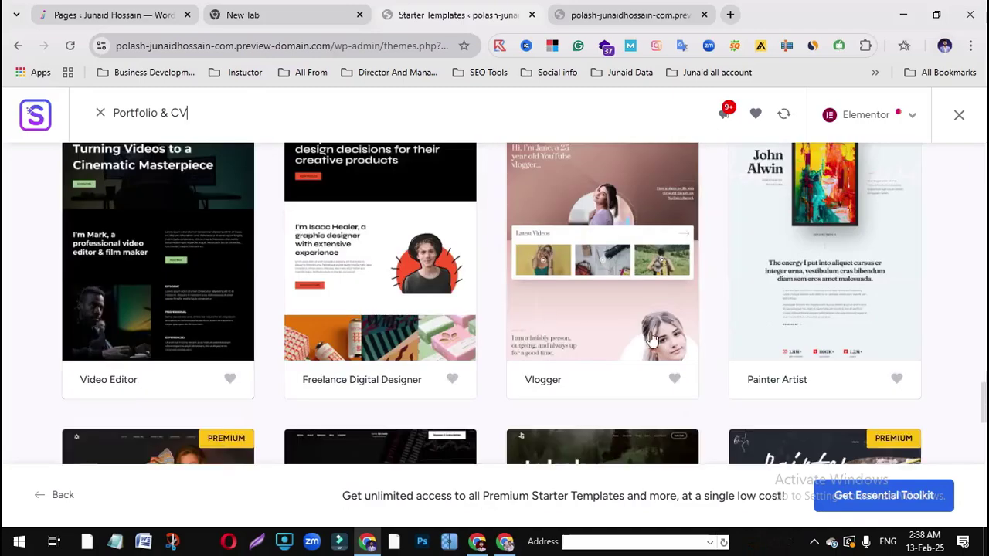
scroll(533, 329, "up", 1)
scroll(607, 319, "down", 4)
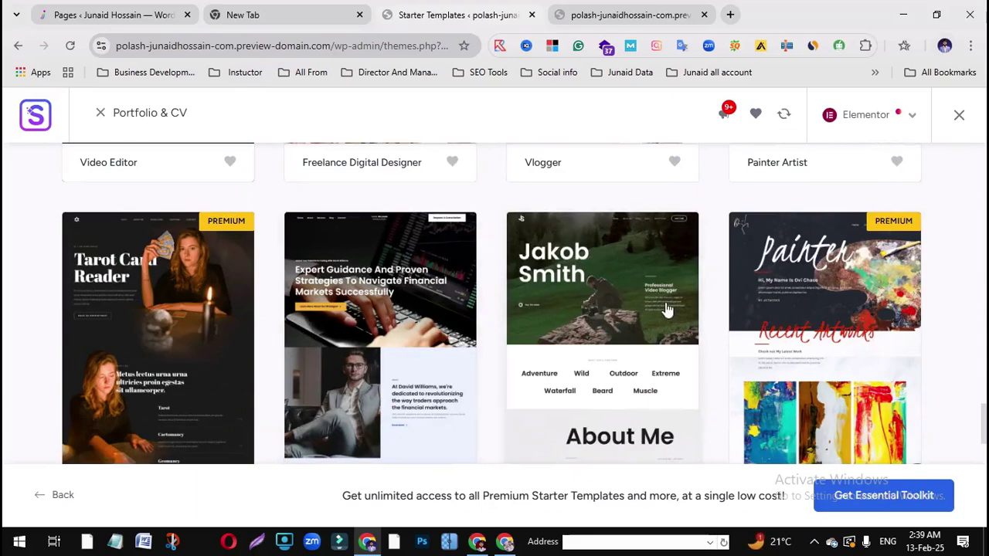
scroll(674, 326, "down", 1)
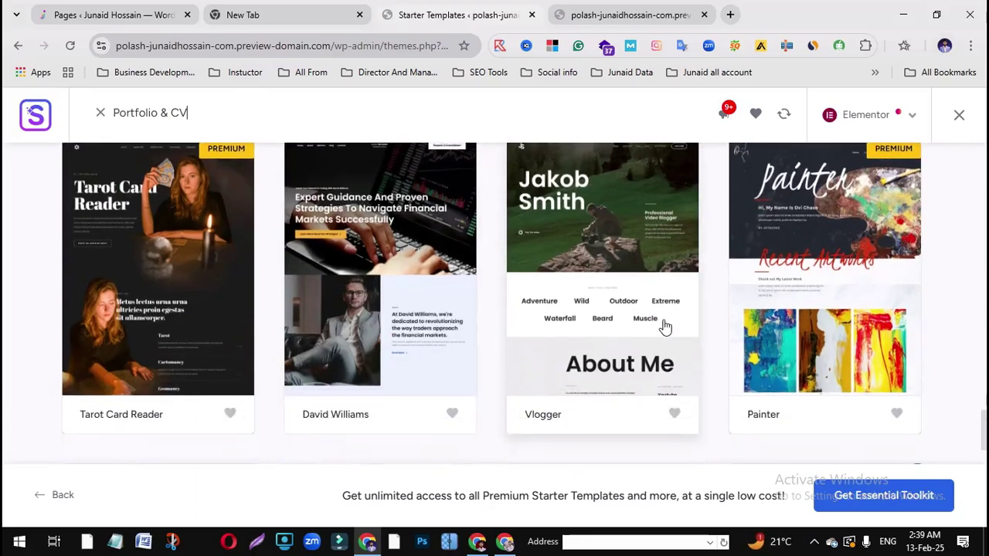
scroll(331, 326, "down", 7)
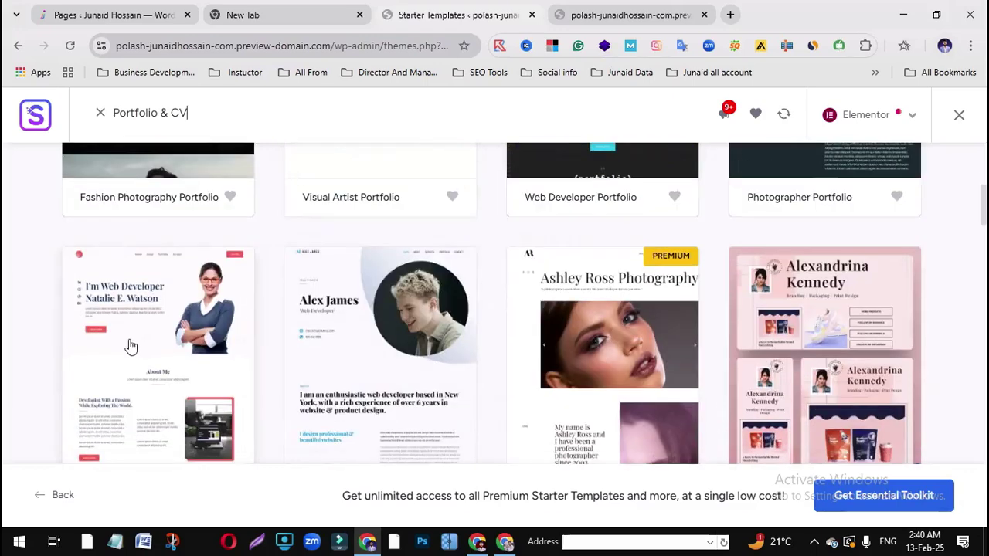
left_click(130, 345)
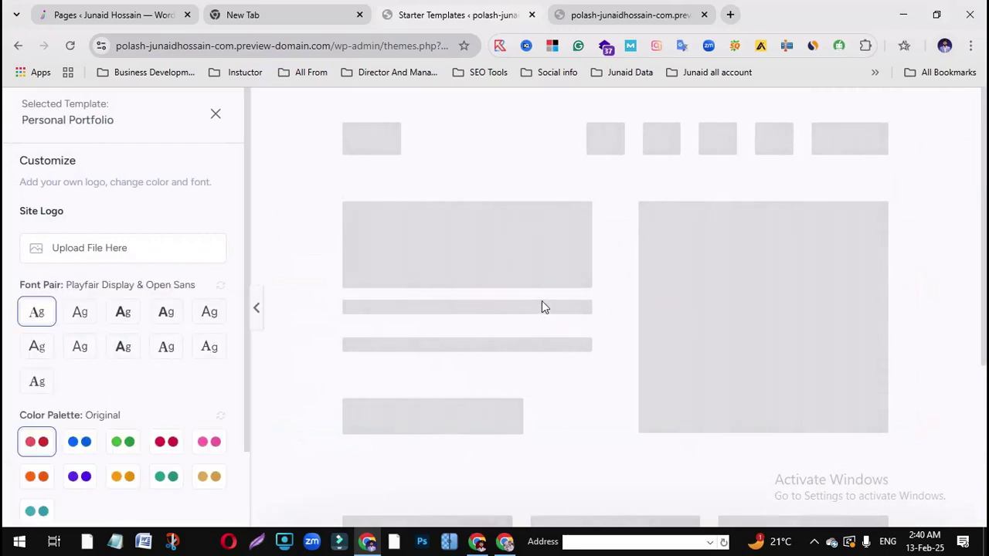
Let the Personal Portfolio preview load, then dismiss the translation popup over Site Logo
scroll(670, 358, "down", 3)
scroll(568, 350, "up", 3)
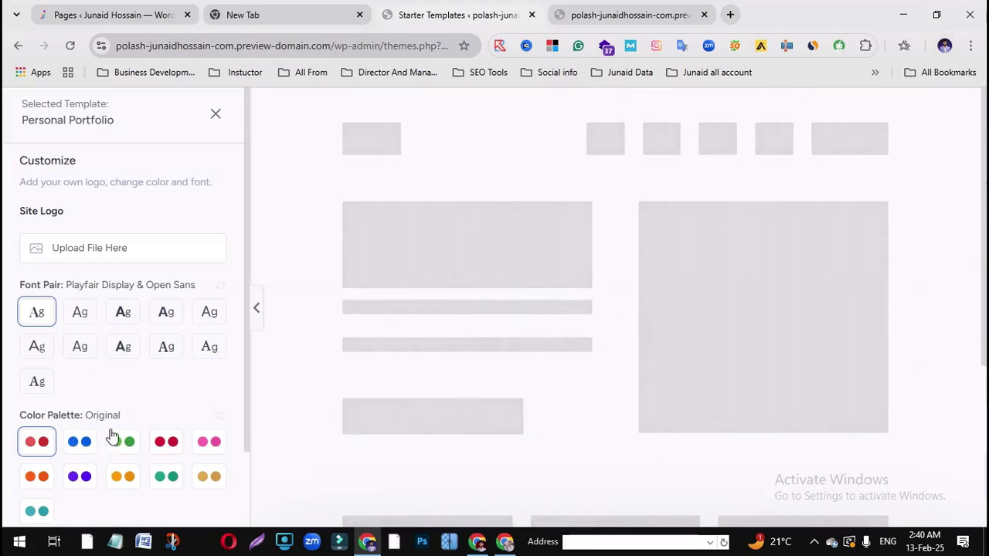
scroll(430, 296, "down", 3)
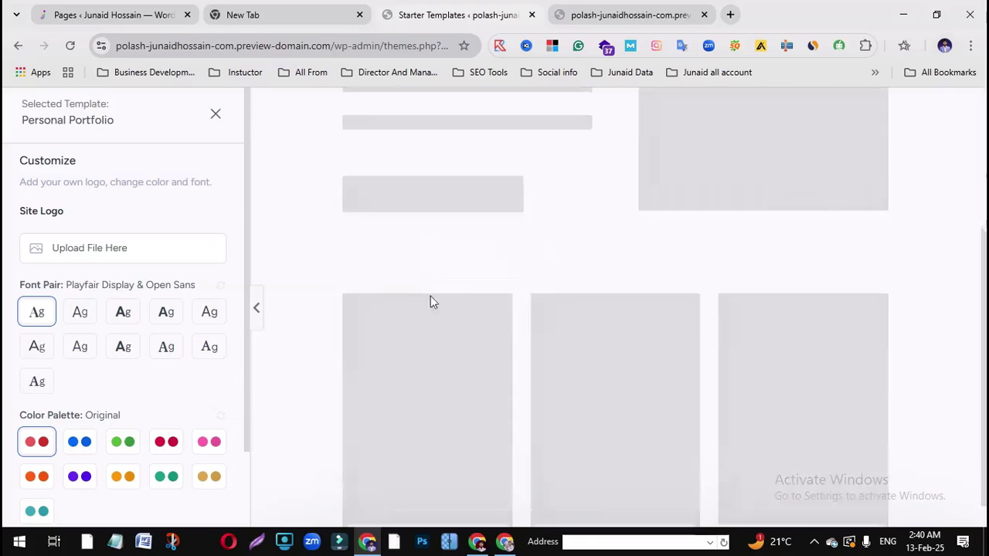
scroll(653, 383, "up", 3)
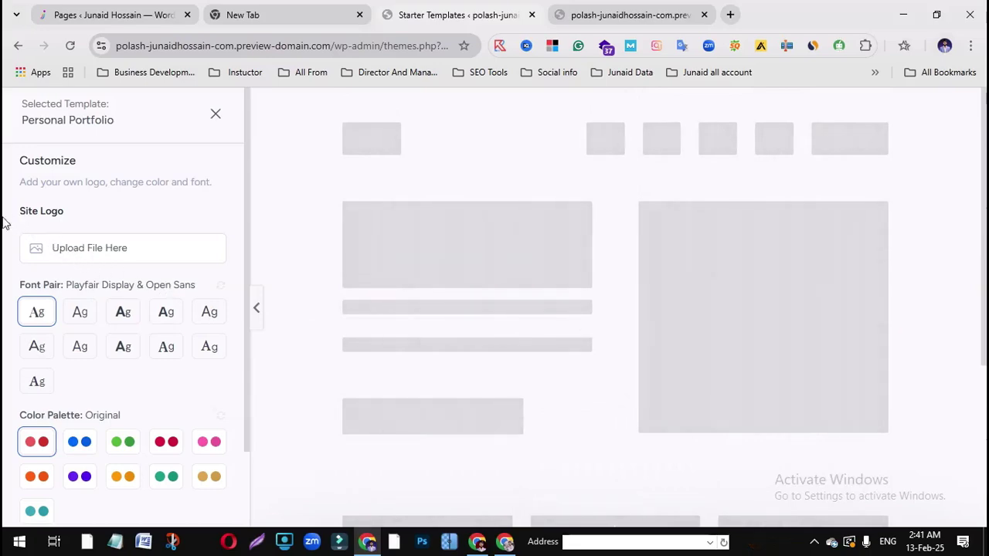
left_click_drag(4, 223, 80, 222)
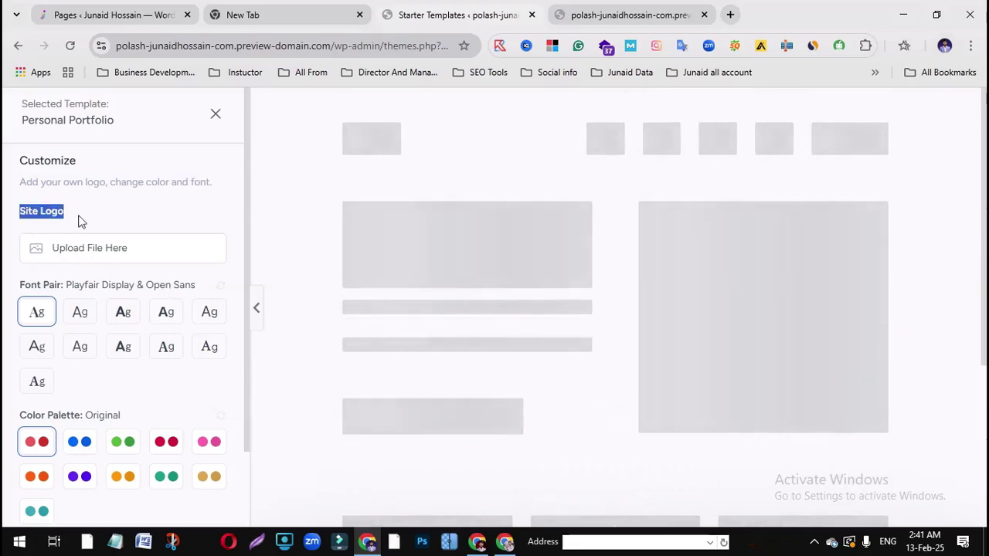
left_click(128, 208)
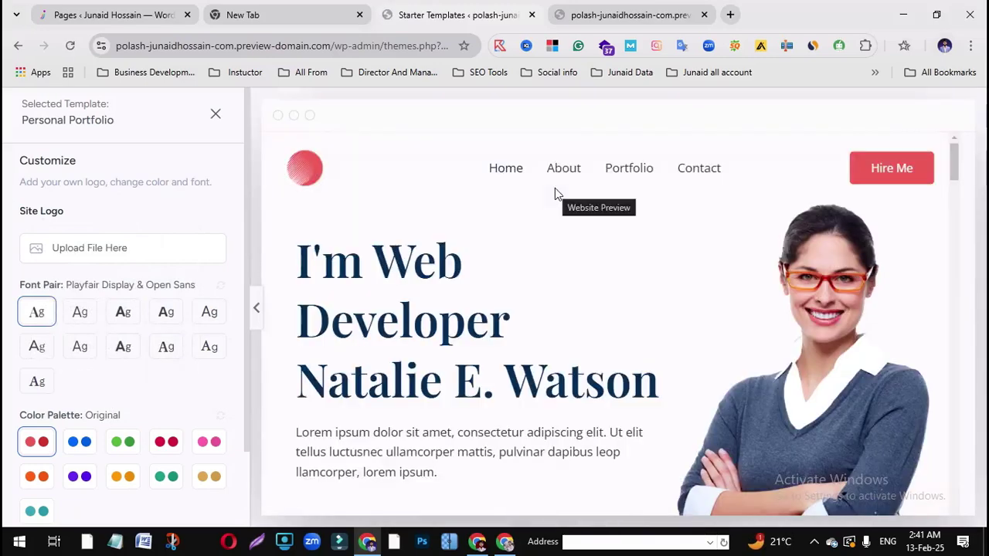
scroll(512, 247, "down", 7)
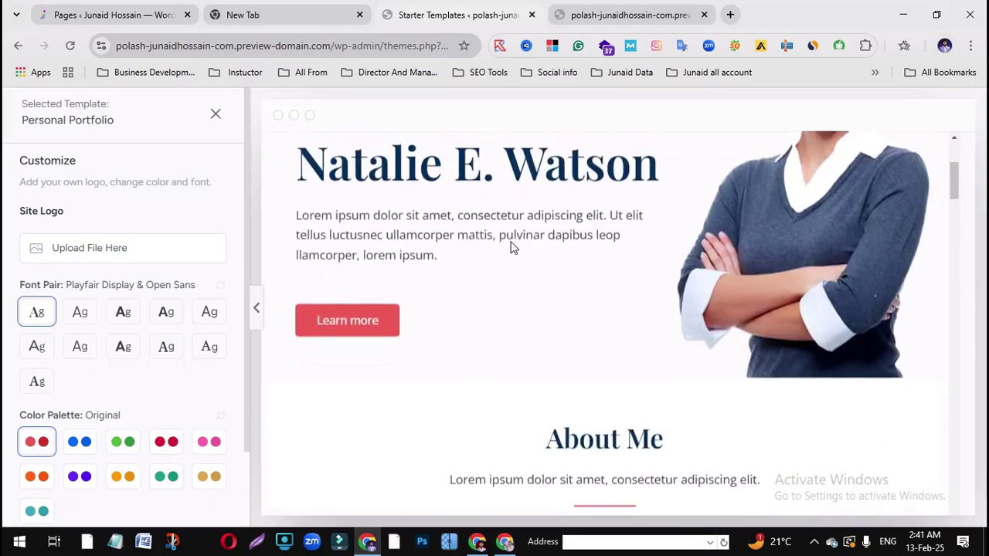
scroll(695, 314, "down", 10)
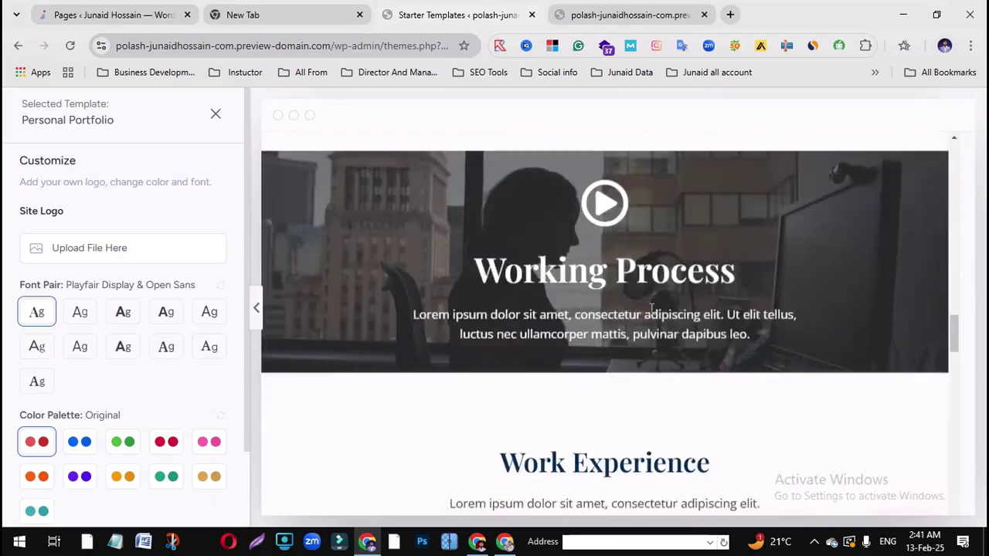
scroll(651, 311, "down", 10)
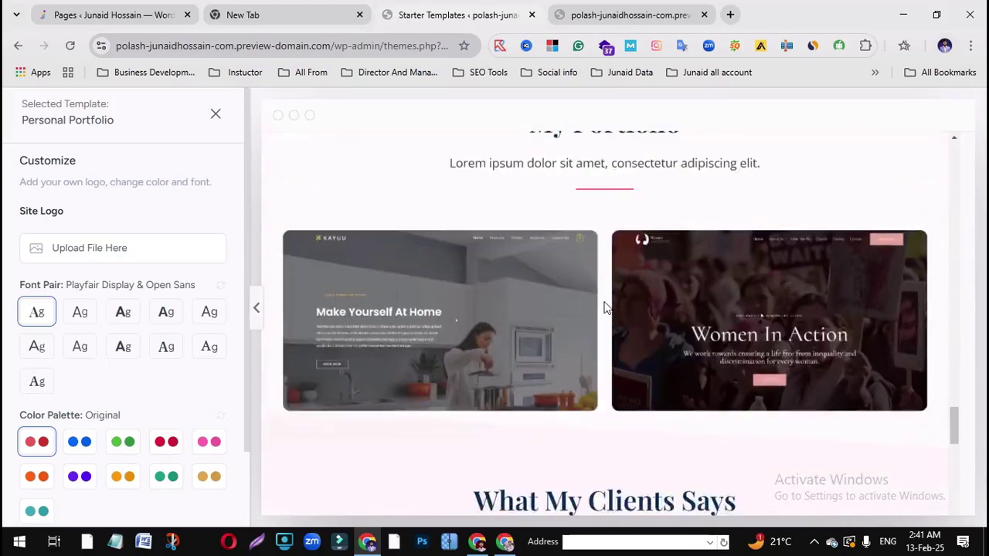
scroll(609, 315, "down", 4)
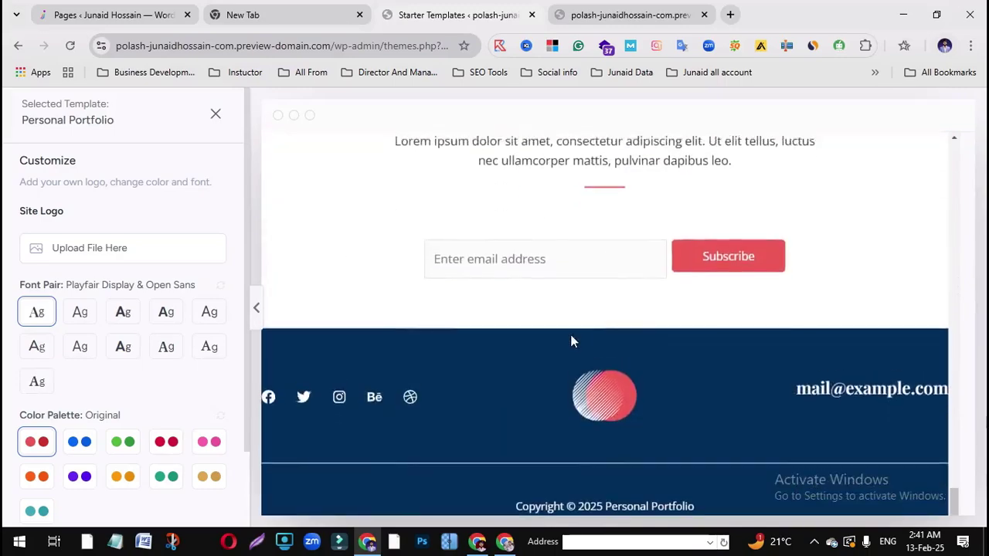
scroll(572, 332, "up", 8)
scroll(567, 313, "up", 5)
scroll(564, 301, "down", 5)
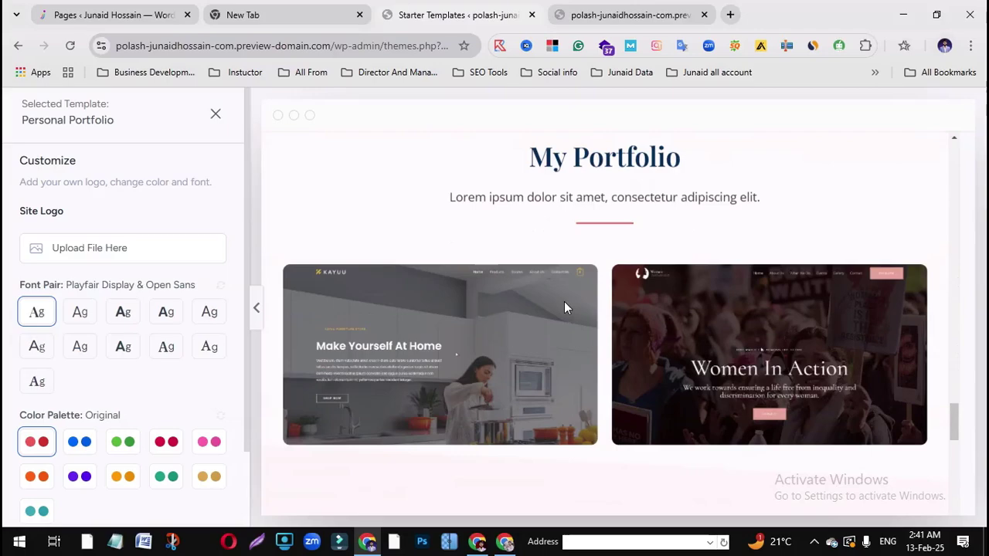
scroll(549, 302, "down", 3)
scroll(549, 294, "up", 6)
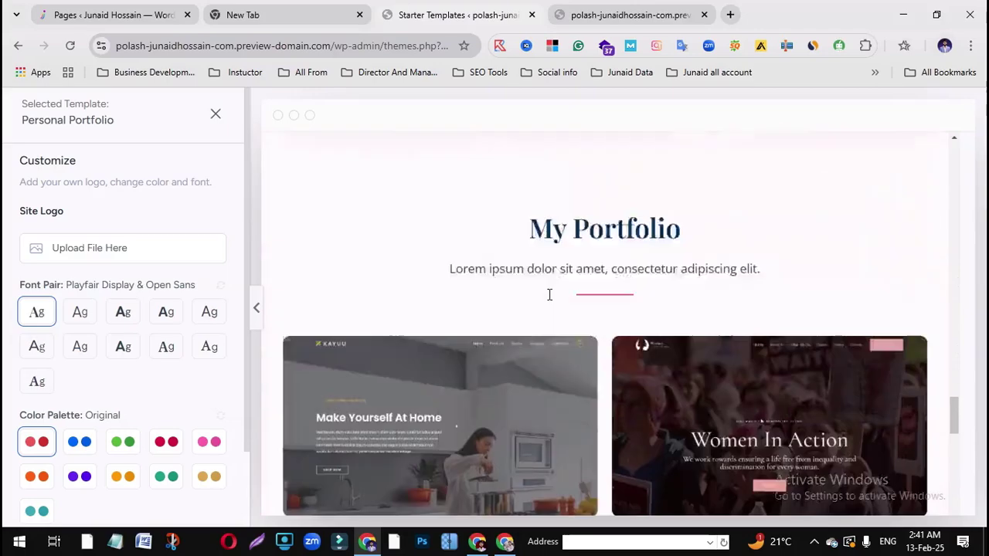
scroll(547, 296, "up", 10)
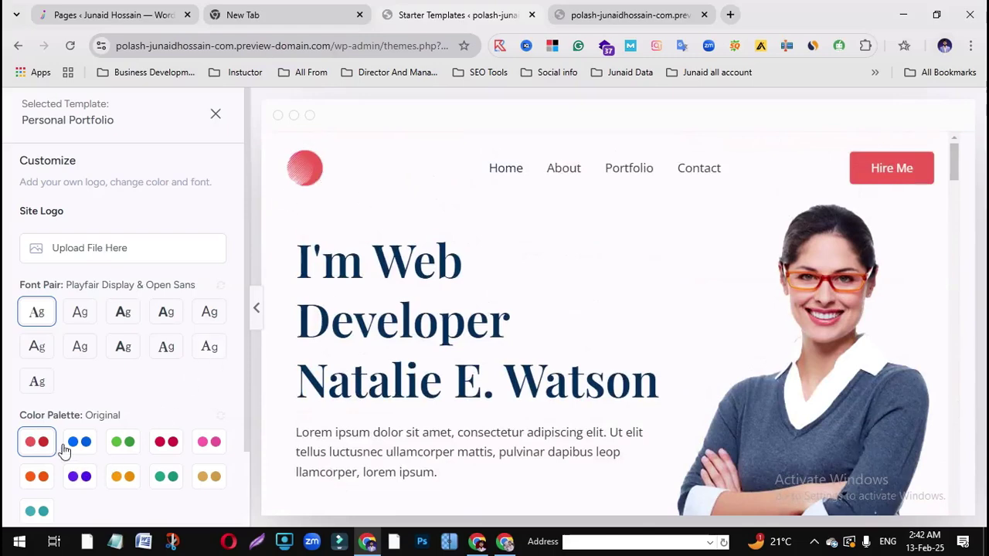
left_click(74, 443)
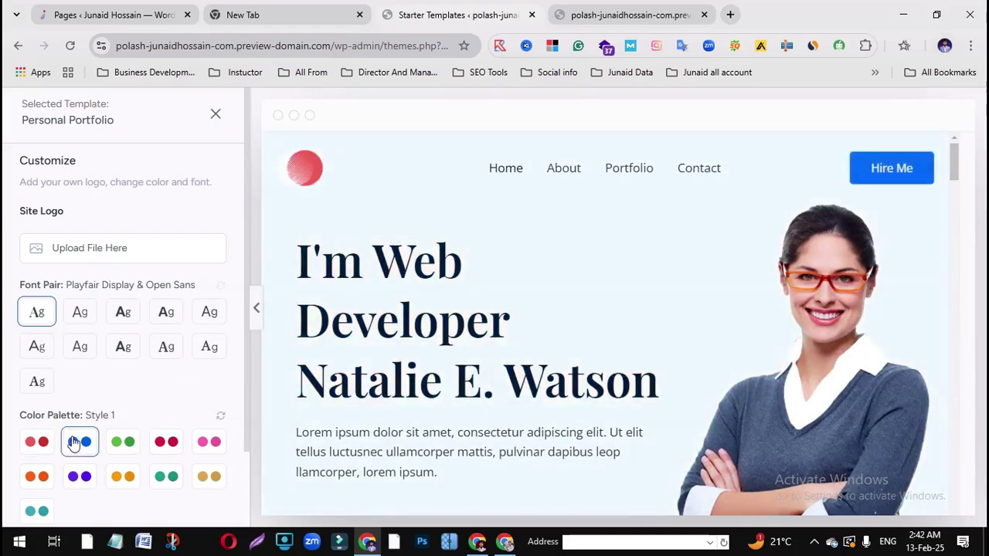
left_click(122, 441)
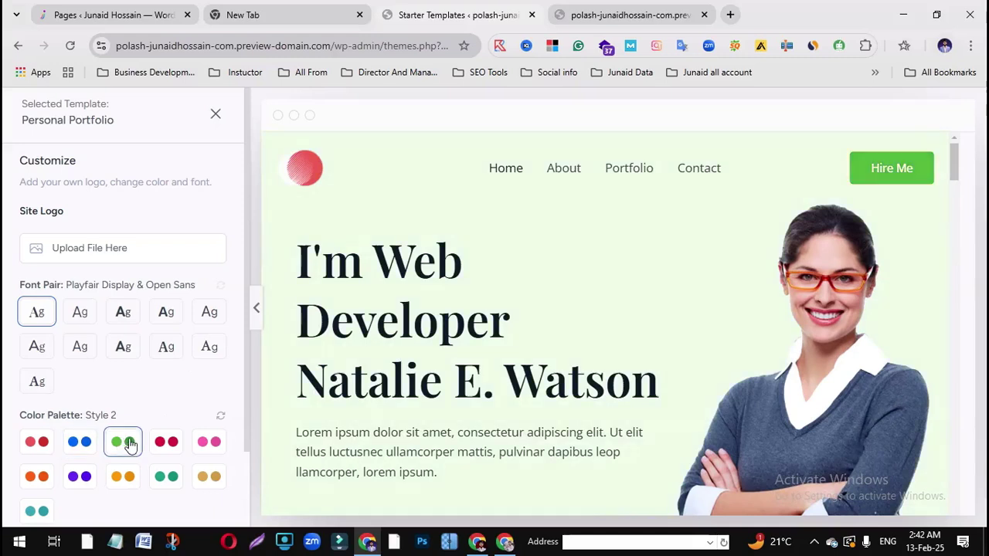
left_click(166, 444)
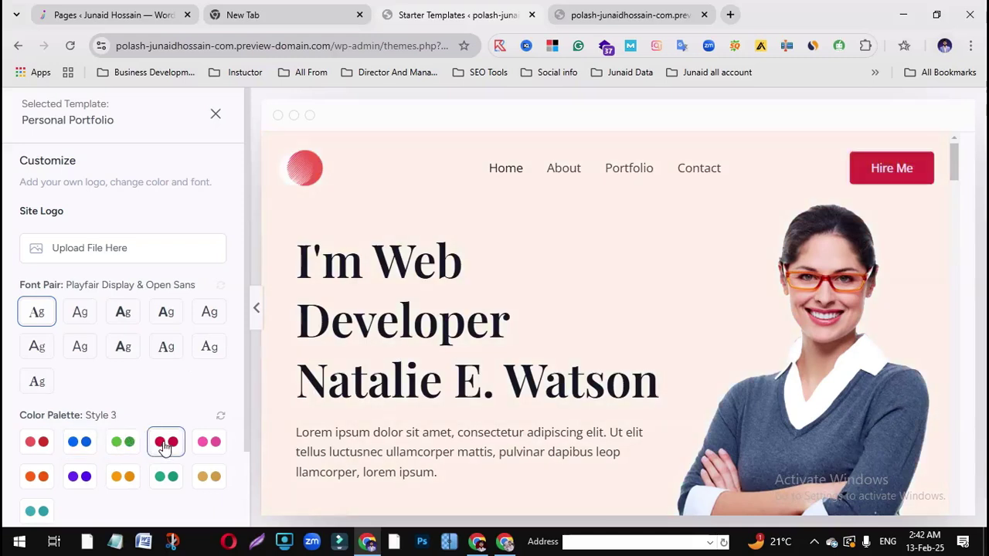
left_click(202, 445)
left_click(46, 477)
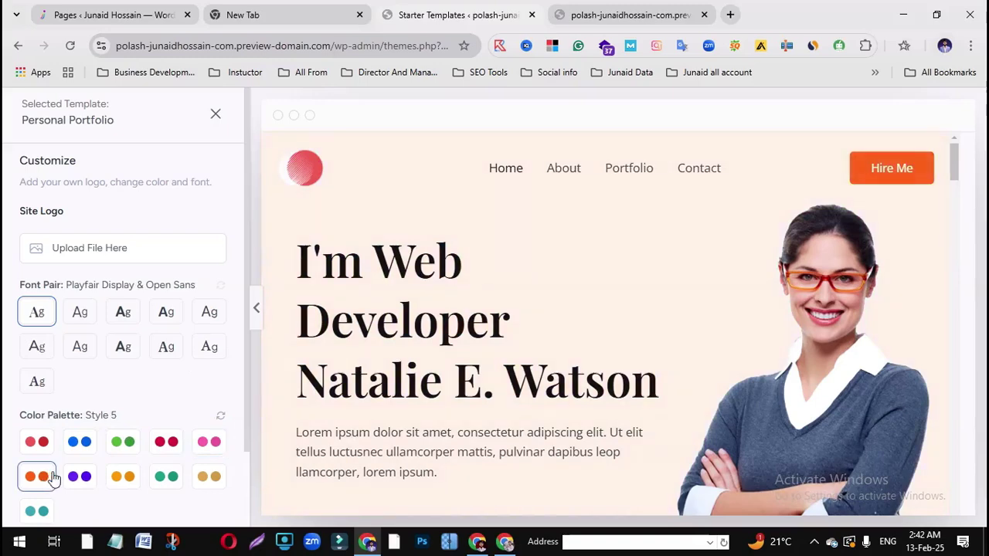
left_click(83, 479)
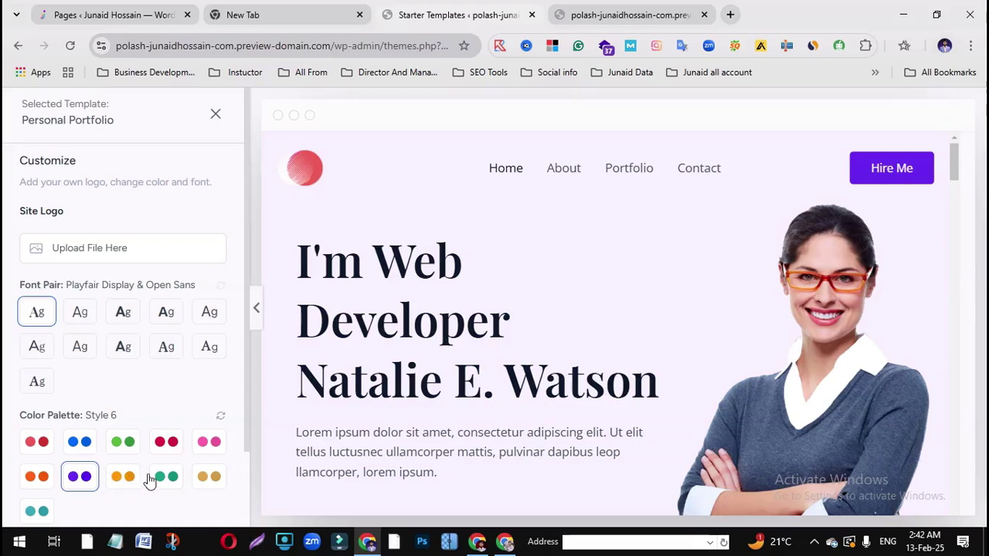
left_click(126, 479)
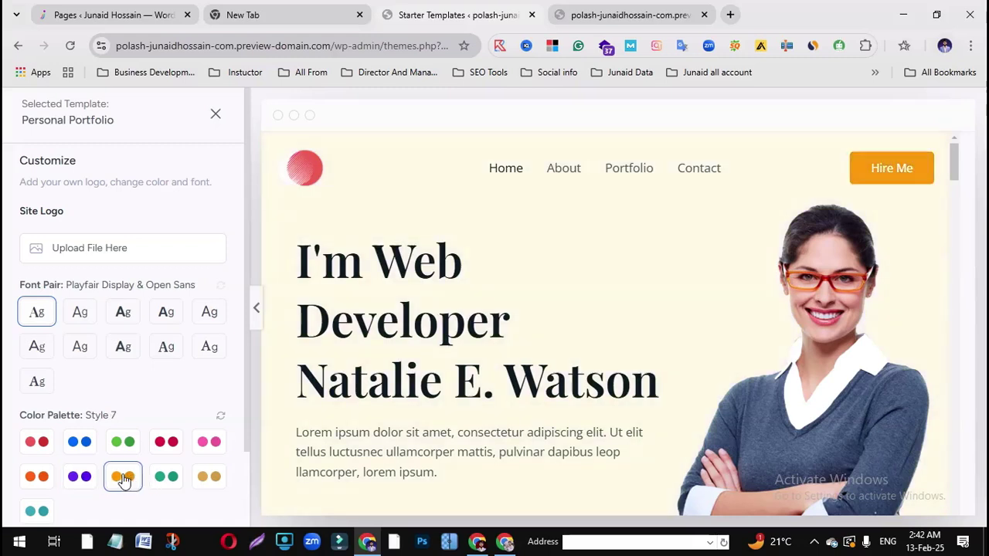
left_click(165, 479)
left_click(199, 481)
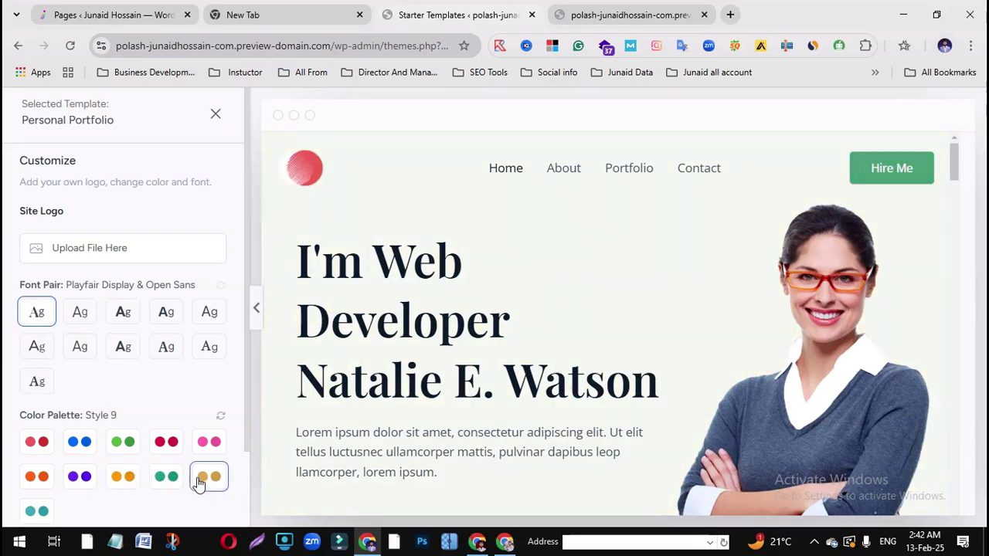
left_click(37, 513)
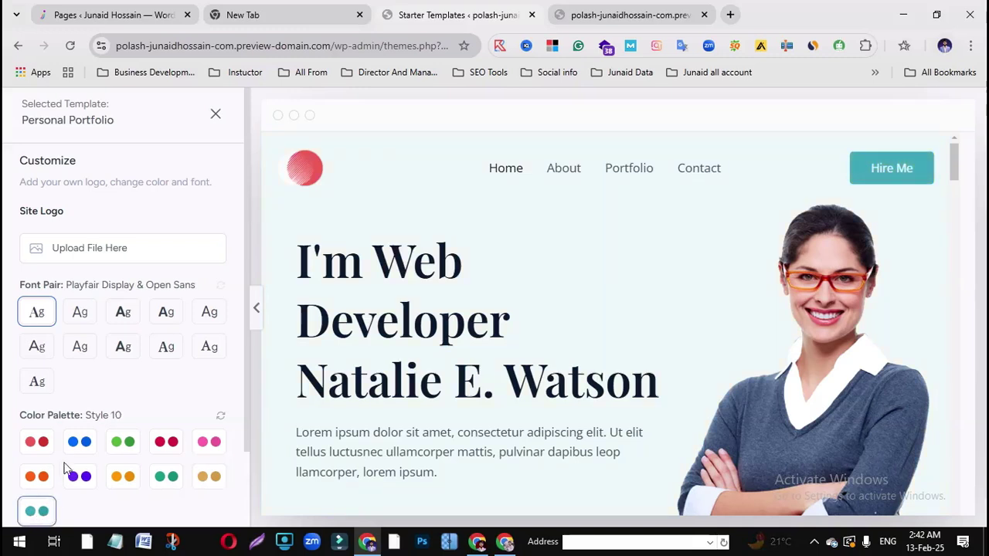
left_click(83, 442)
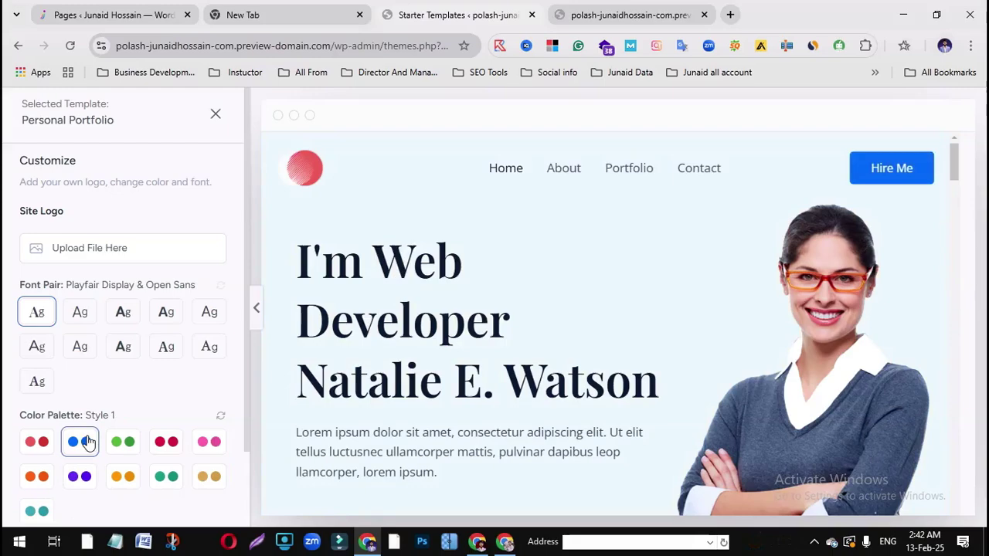
scroll(391, 257, "down", 5)
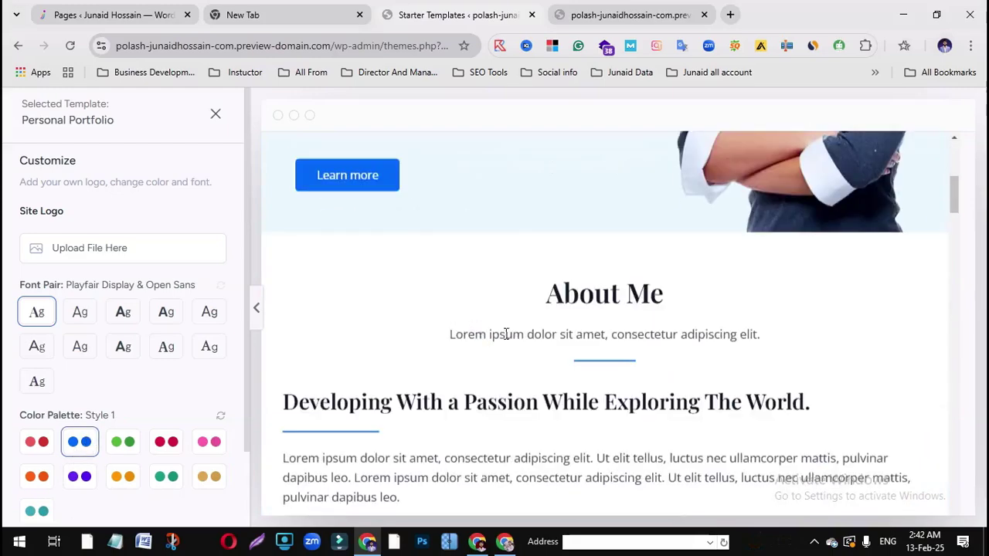
scroll(448, 353, "down", 15)
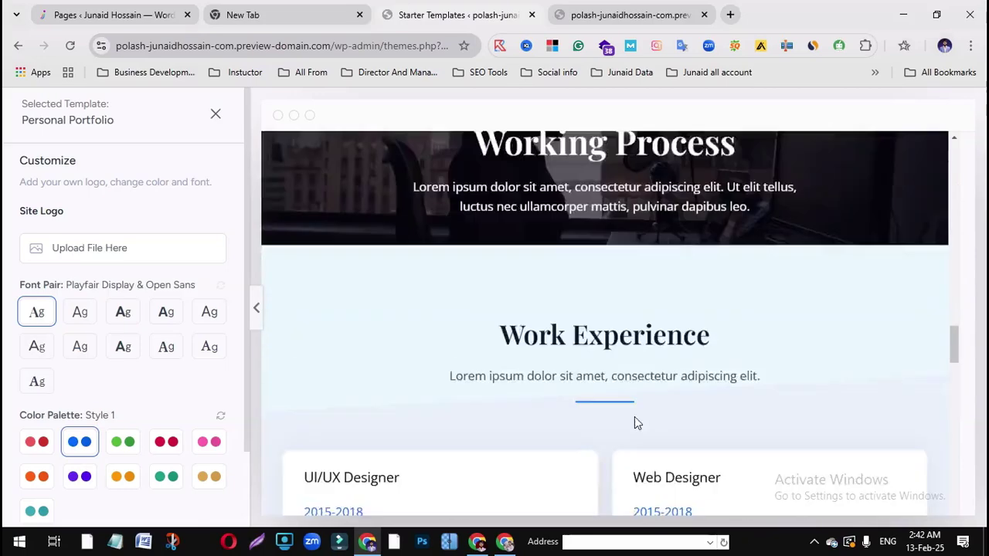
scroll(861, 477, "down", 10)
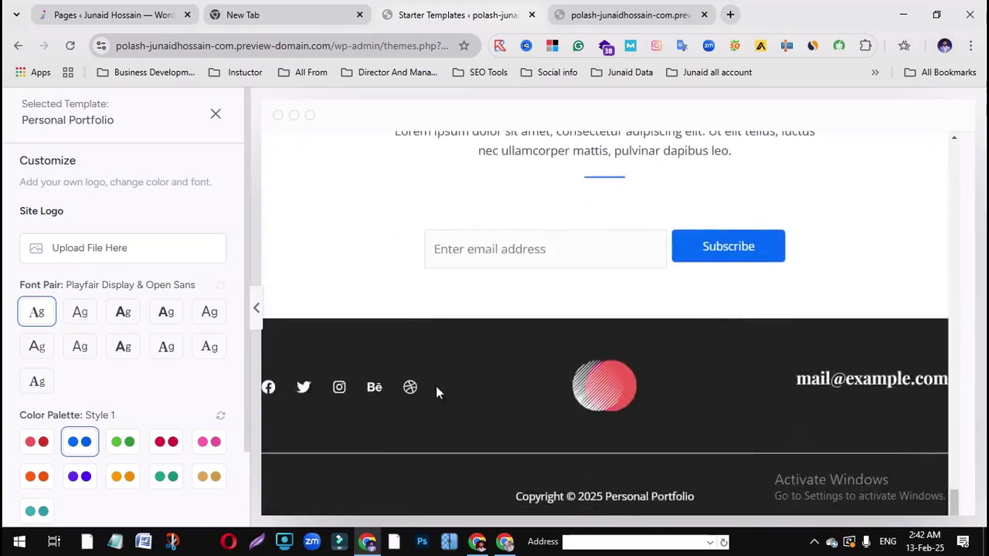
scroll(541, 390, "up", 5)
scroll(647, 385, "up", 10)
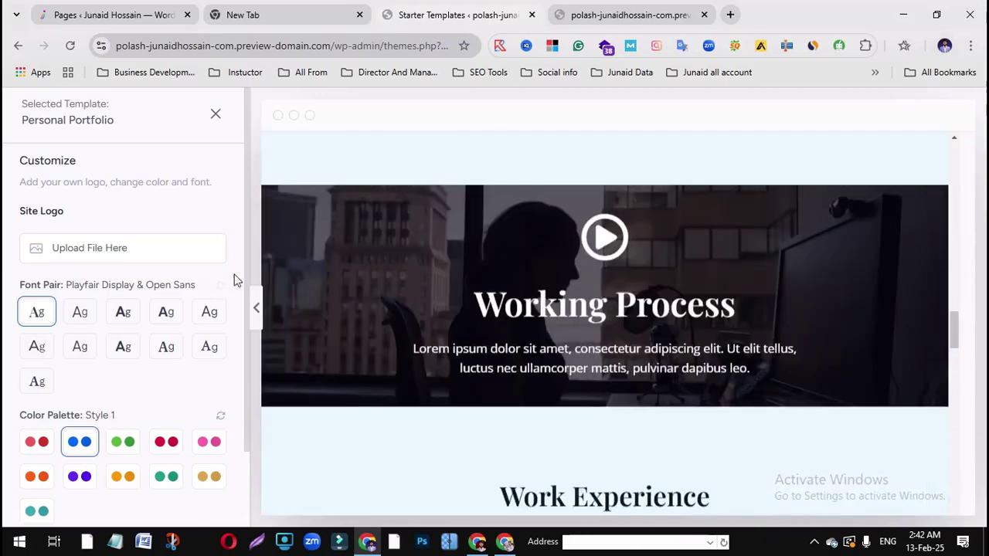
scroll(704, 313, "up", 12)
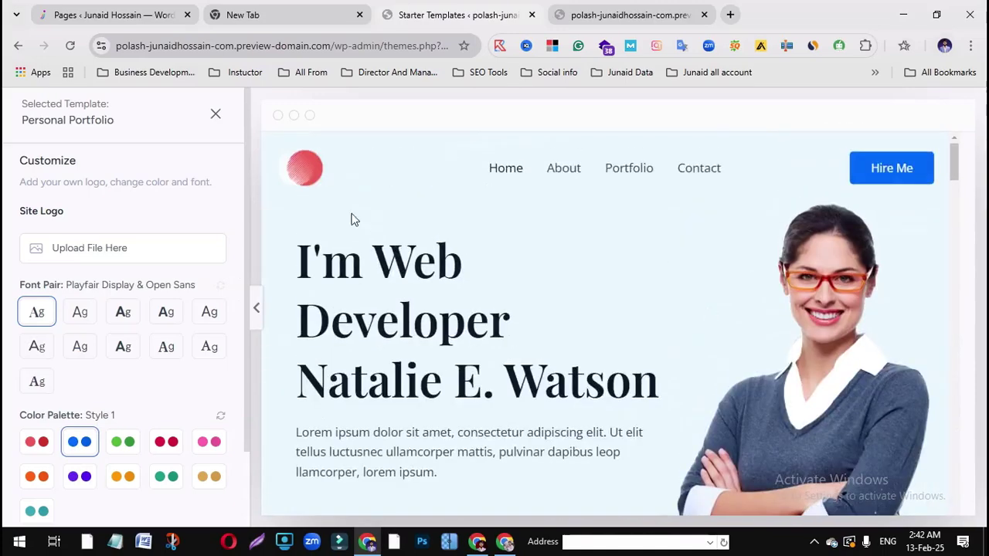
scroll(48, 296, "down", 2)
scroll(124, 370, "up", 2)
scroll(141, 357, "down", 2)
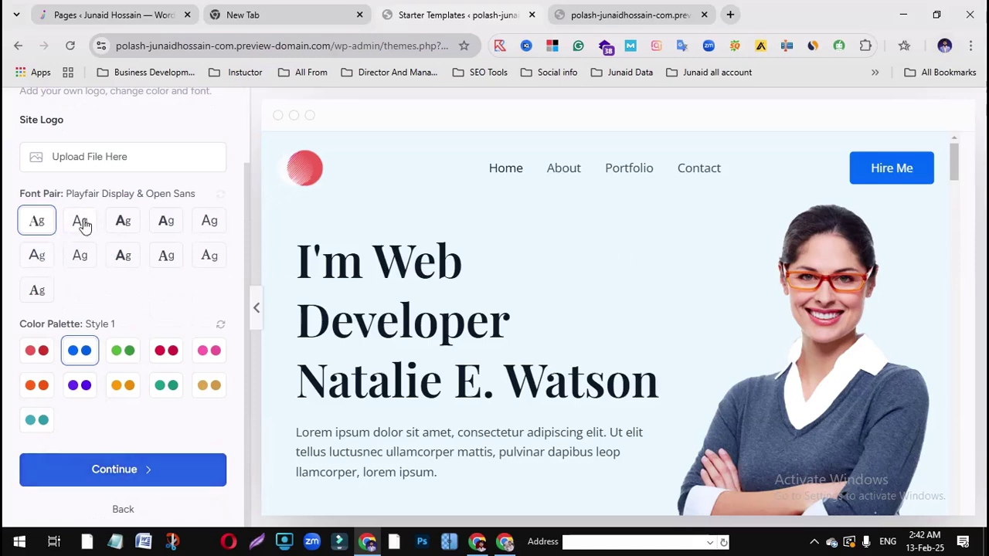
Preview ten font pairs, from Plus Jakarta Sans & Manrope to EB Garamond & IBM Plex Sans
left_click(81, 221)
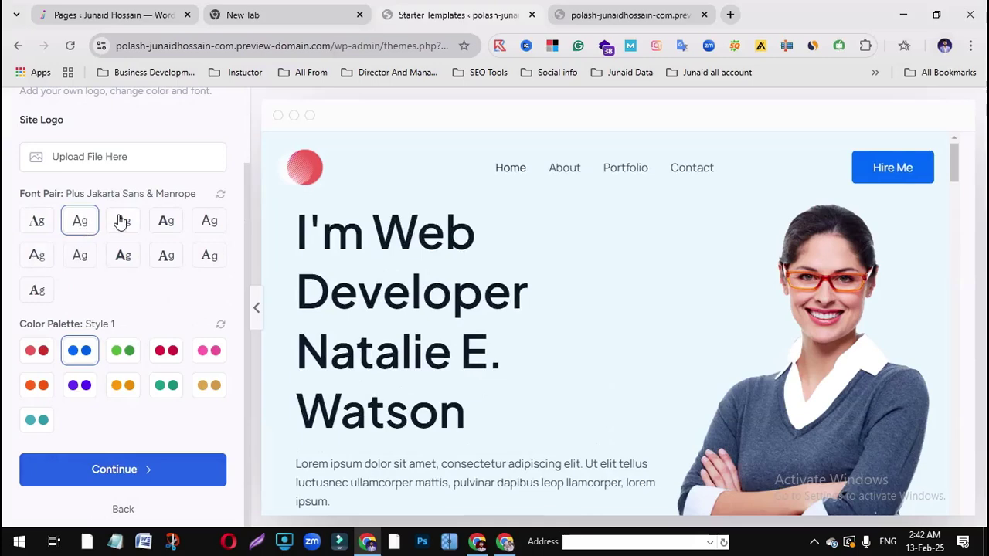
left_click(121, 224)
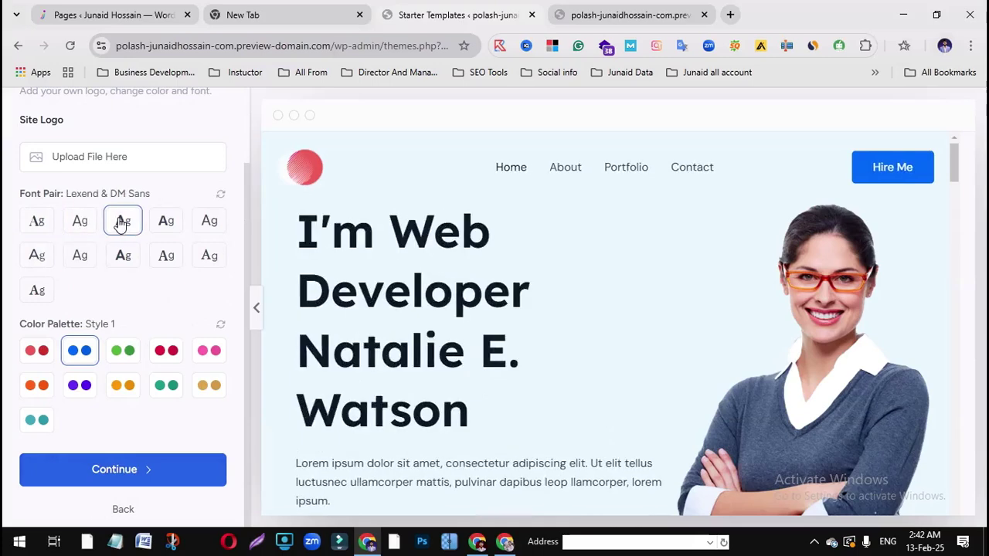
left_click(166, 223)
left_click(206, 226)
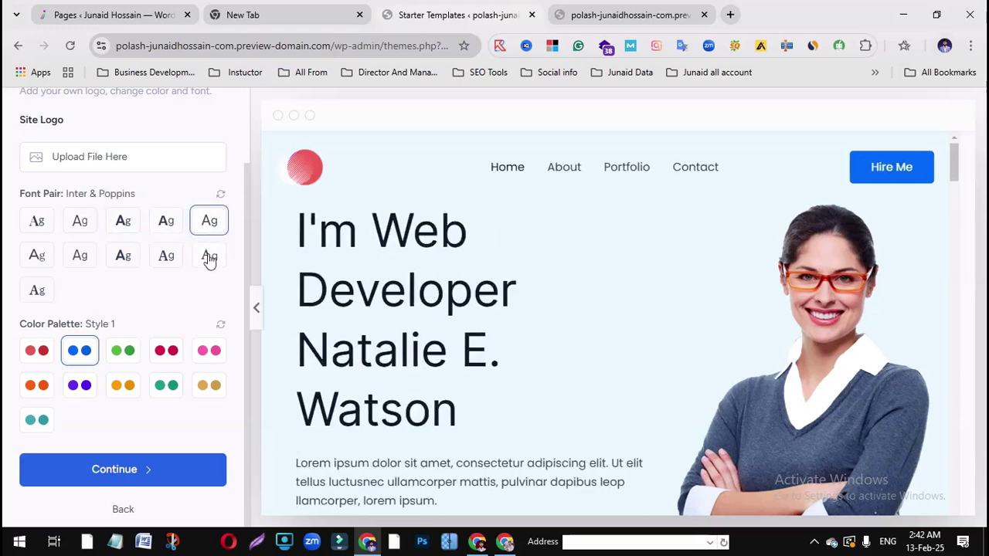
left_click(209, 257)
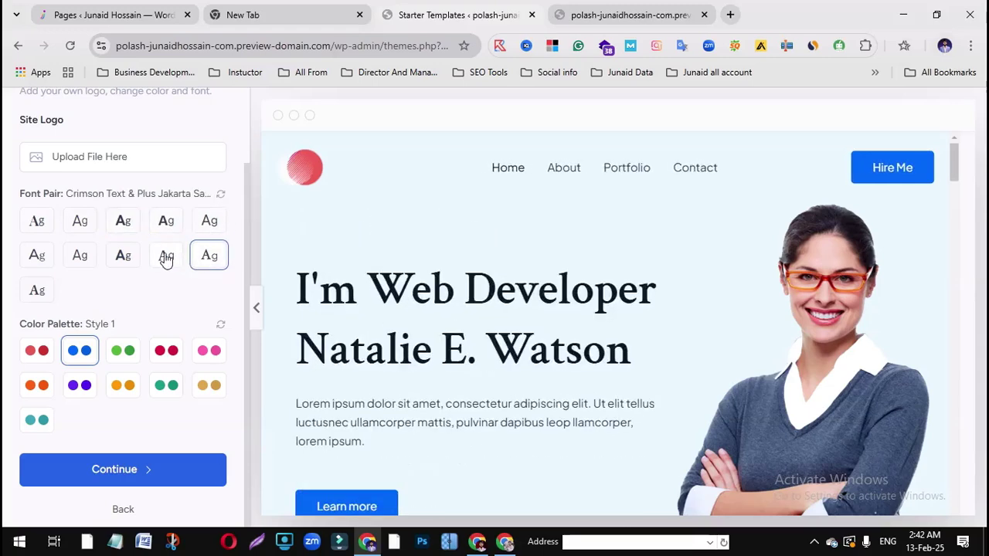
left_click(166, 257)
left_click(131, 257)
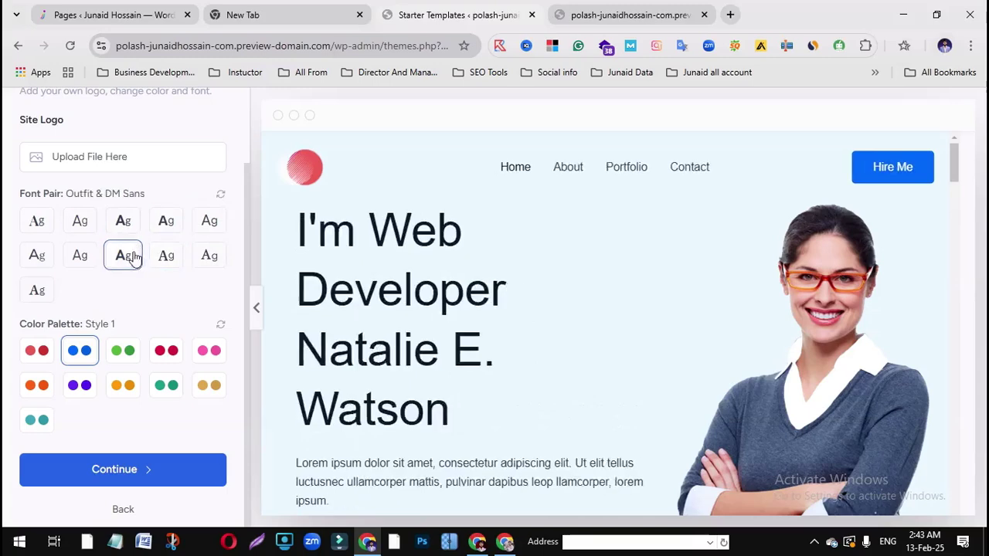
left_click(77, 258)
left_click(36, 257)
left_click(37, 289)
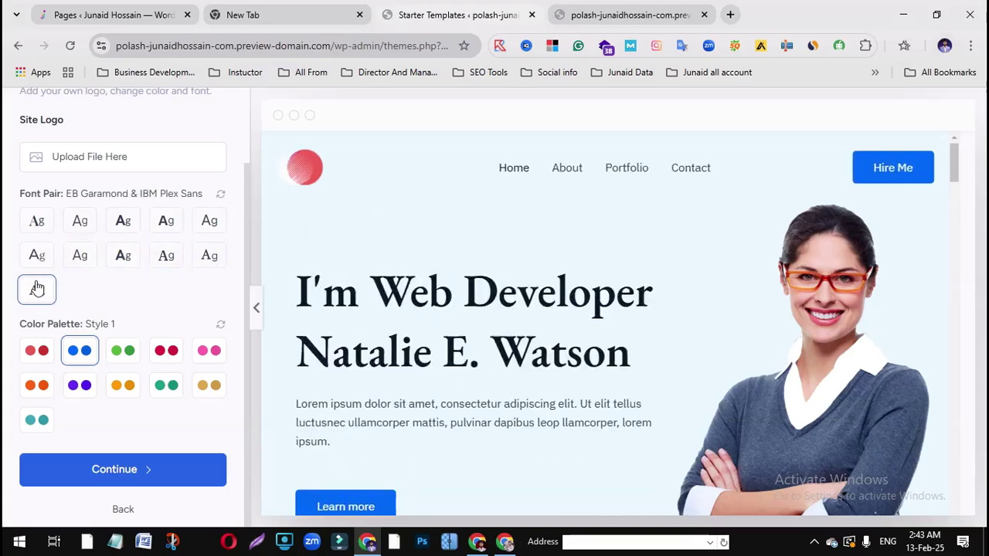
Settle on Playfair Display & Open Sans with the blue Style 1 palette and continue
left_click(33, 223)
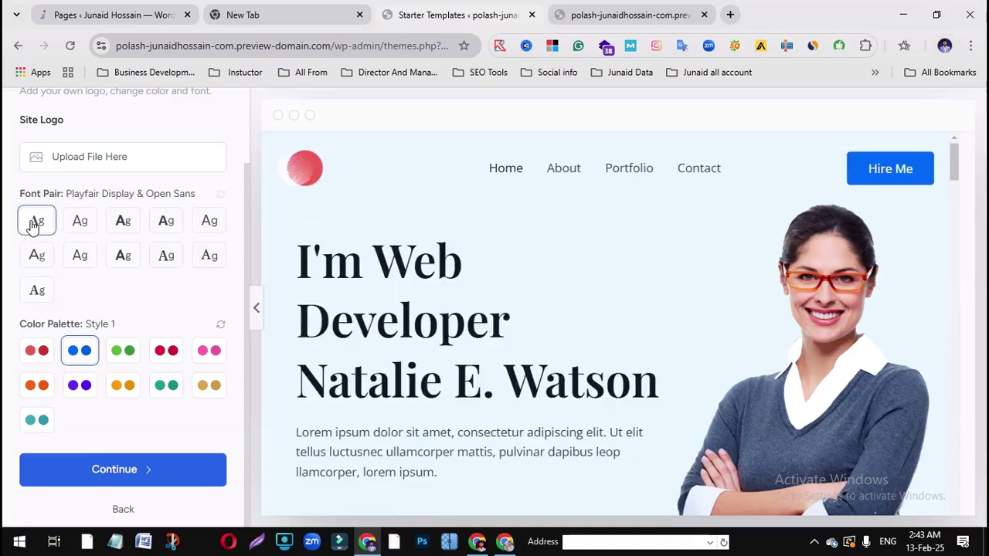
left_click(37, 291)
left_click(37, 222)
left_click(127, 470)
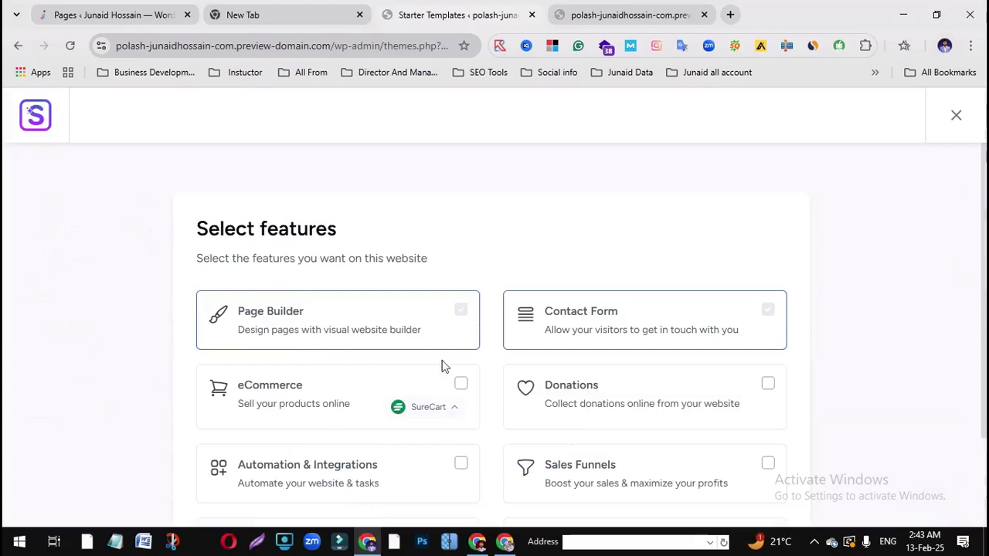
Tick Video Player in the feature list and continue to the final form
scroll(585, 330, "down", 3)
scroll(505, 442, "up", 1)
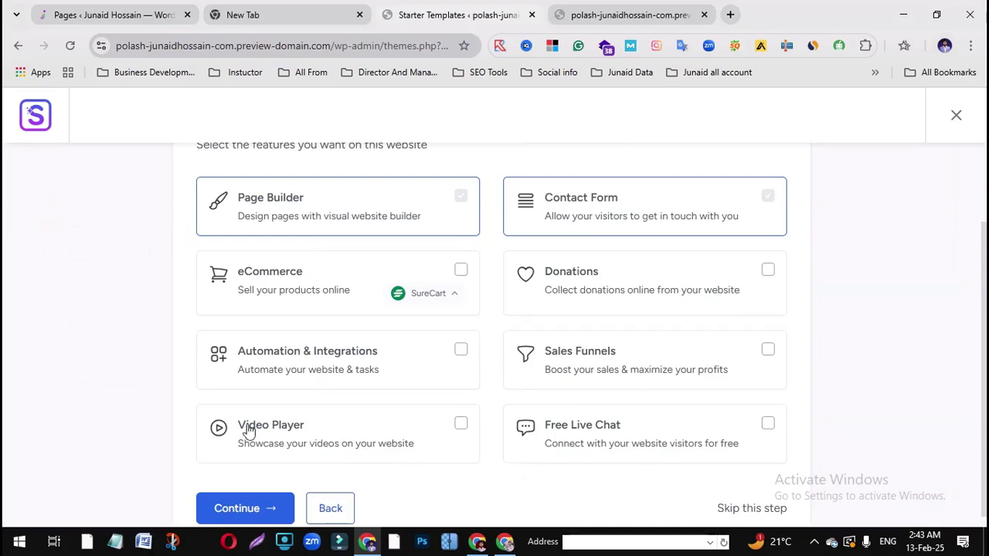
left_click(459, 427)
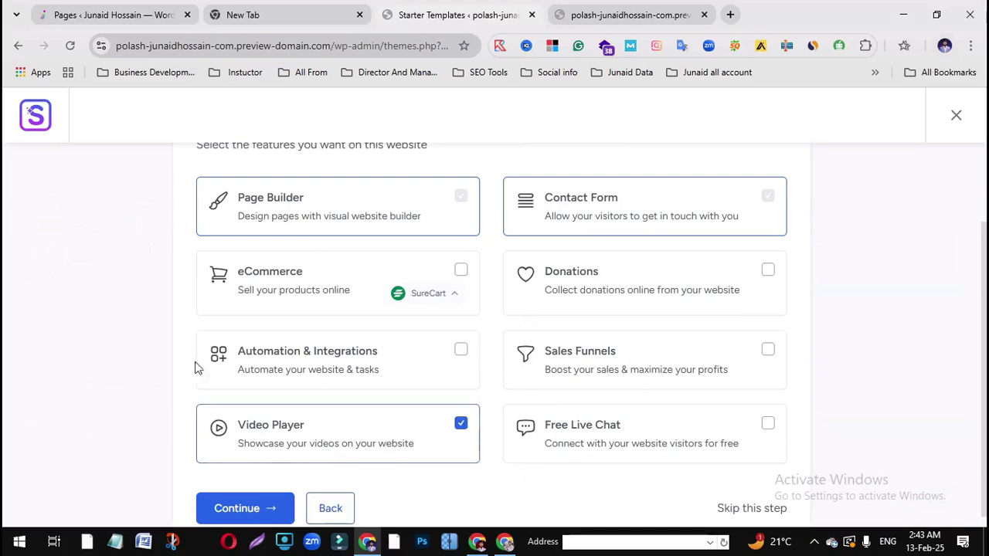
scroll(355, 333, "up", 1)
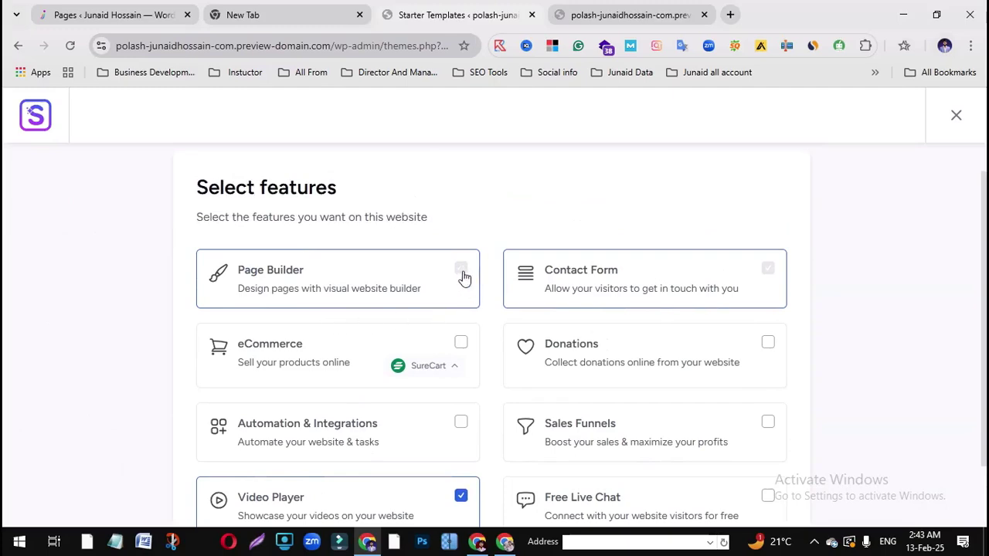
scroll(727, 330, "down", 2)
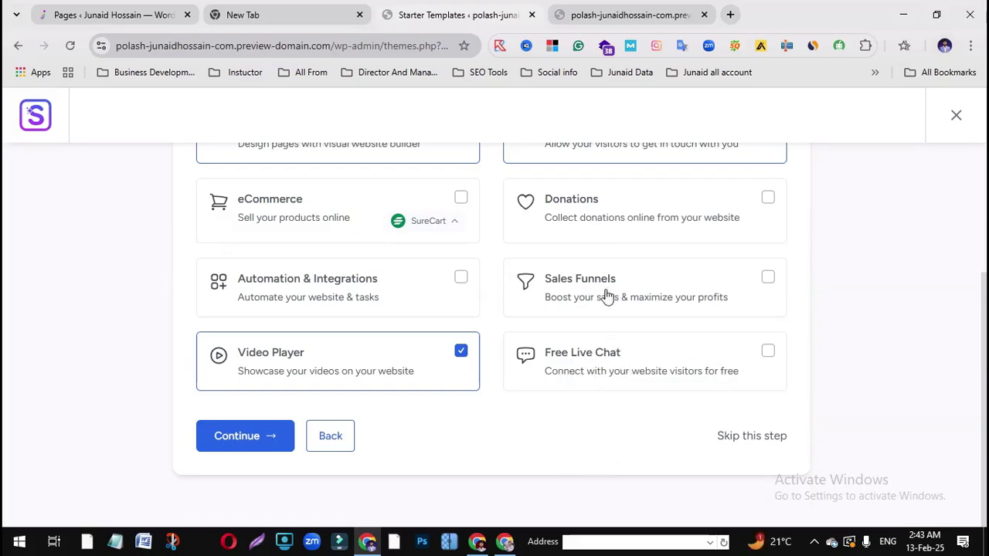
scroll(638, 302, "up", 1)
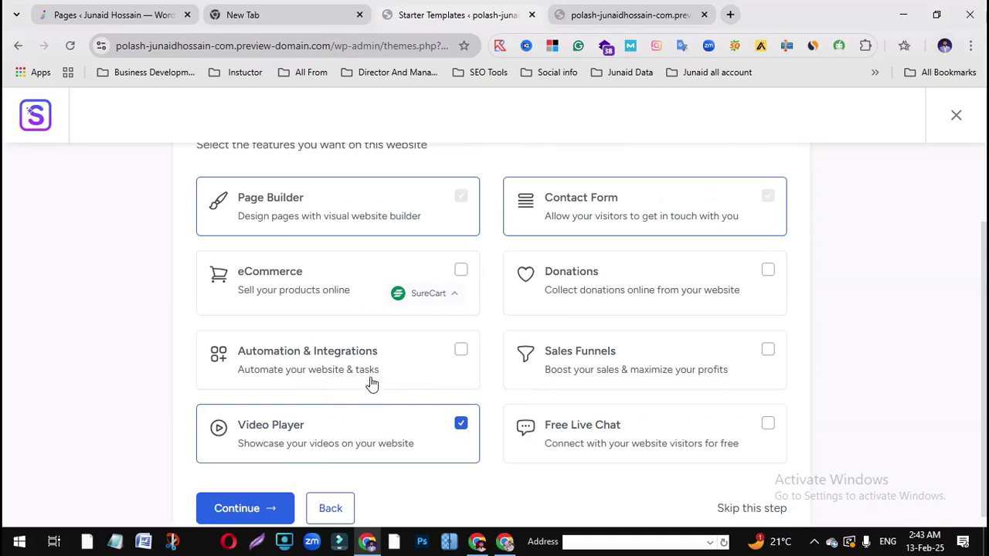
scroll(370, 402, "down", 1)
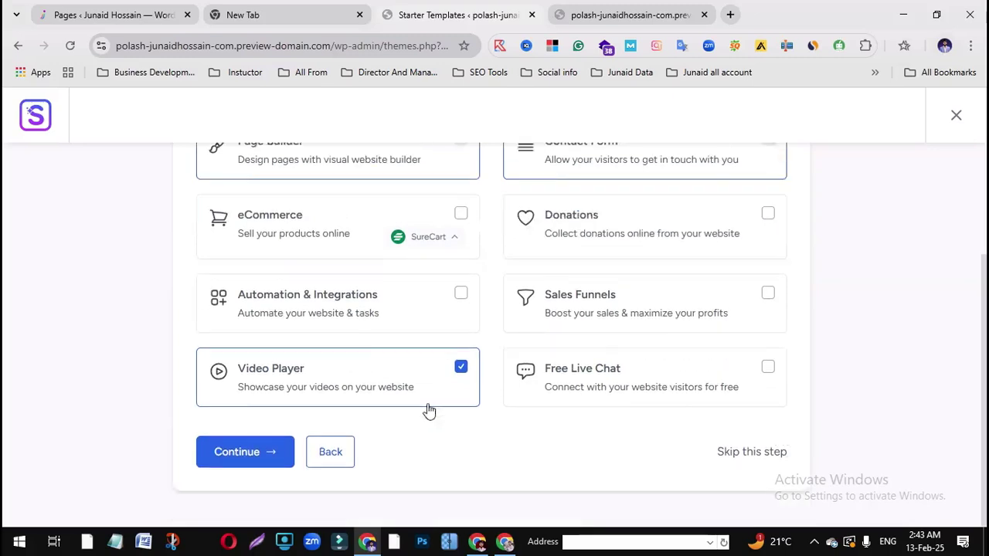
left_click(246, 438)
Enter the user's first name in the form, keeping it despite the spelling flag
left_click(347, 306)
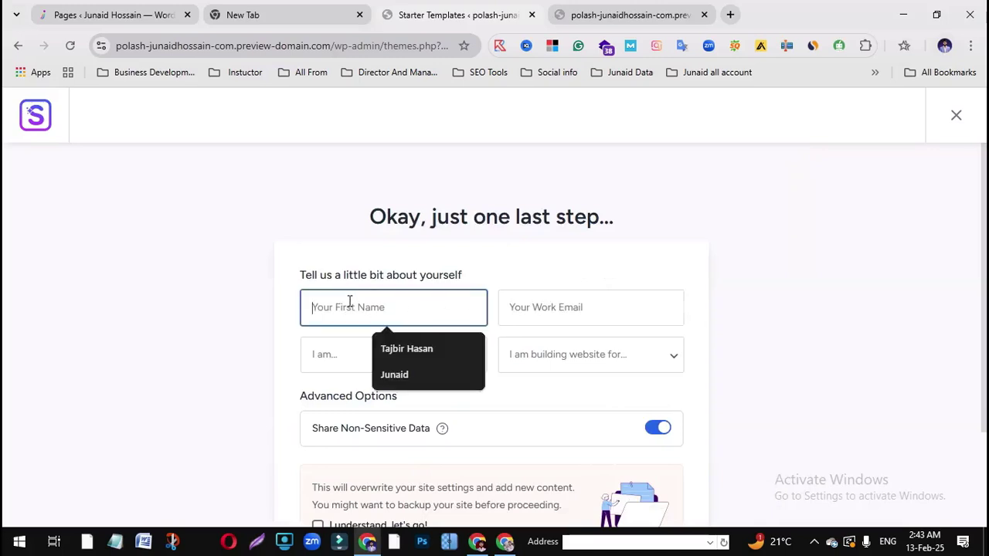
left_click(129, 255)
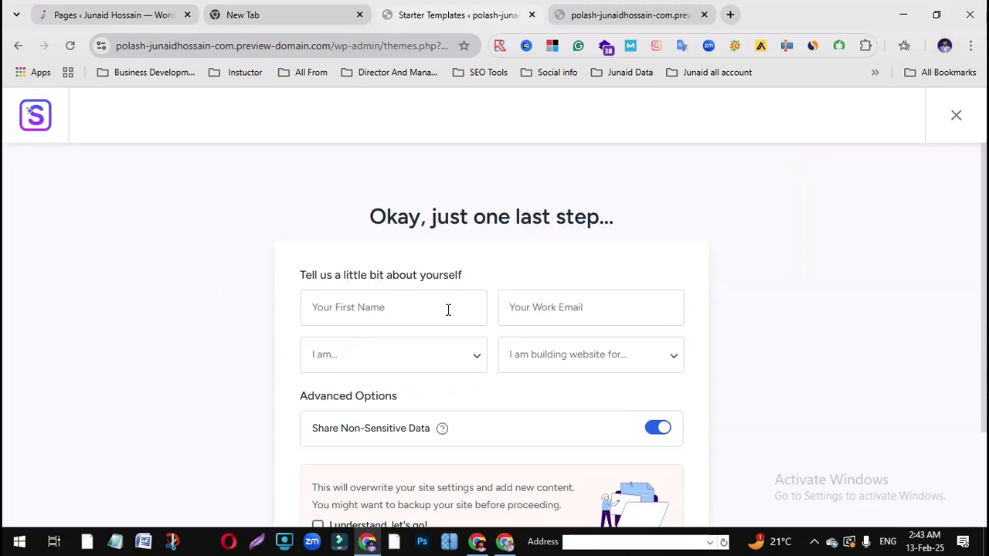
left_click(398, 311)
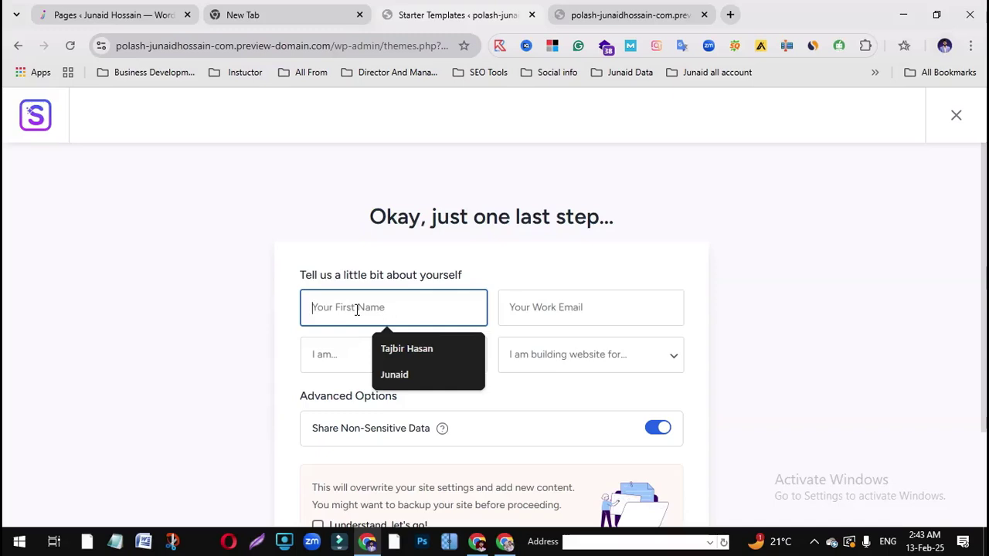
type("Polash")
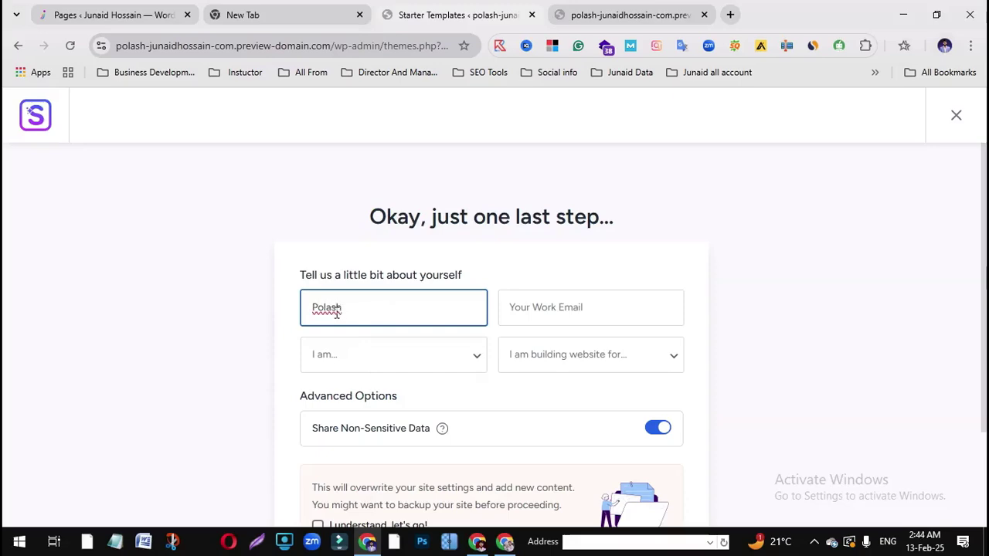
right_click(336, 309)
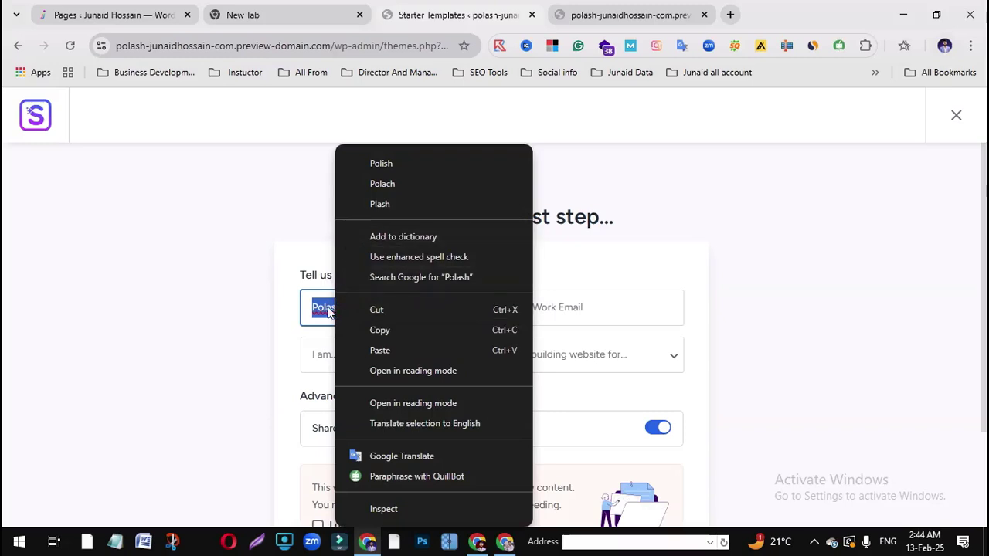
left_click(327, 309)
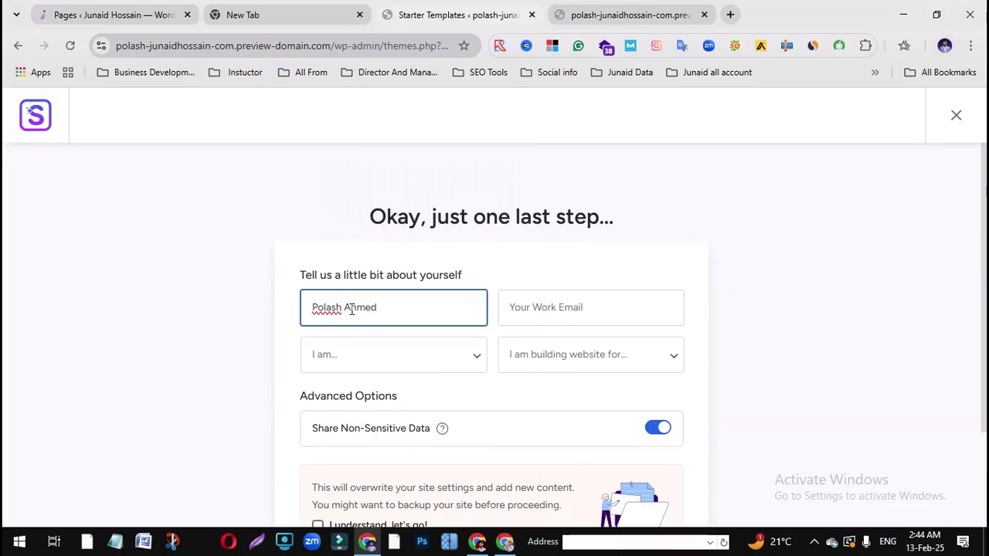
Fill the work email from a saved address and set experience level to Expert
left_click(572, 310)
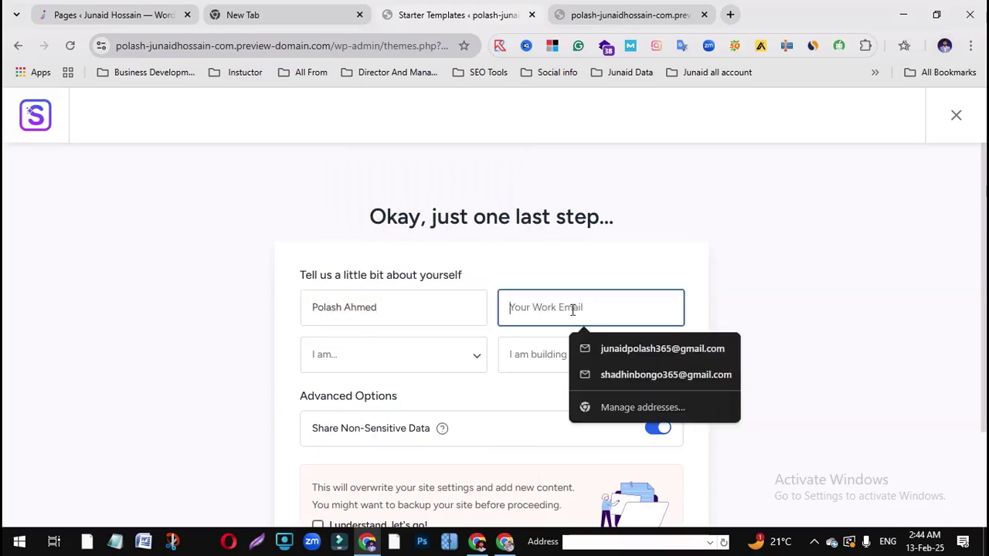
left_click(650, 348)
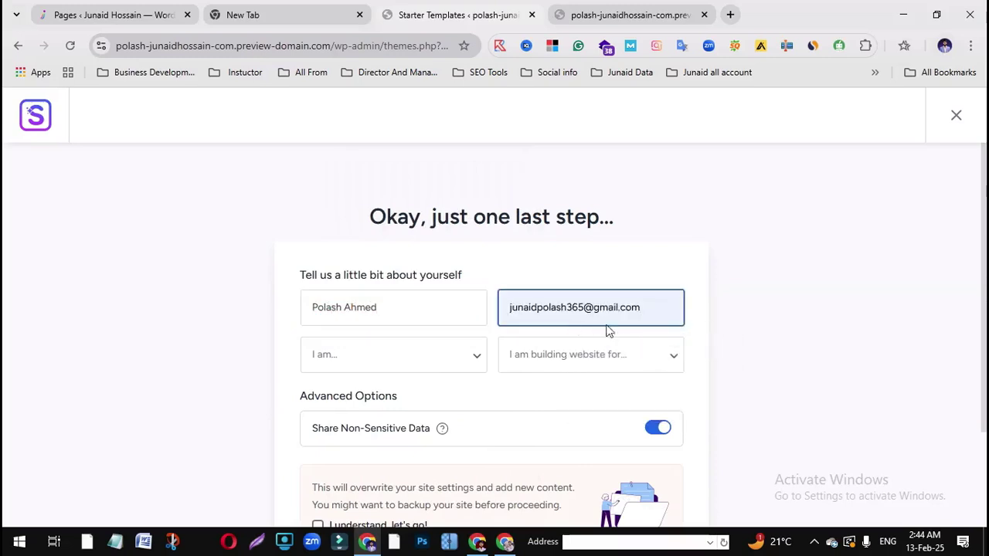
left_click(397, 361)
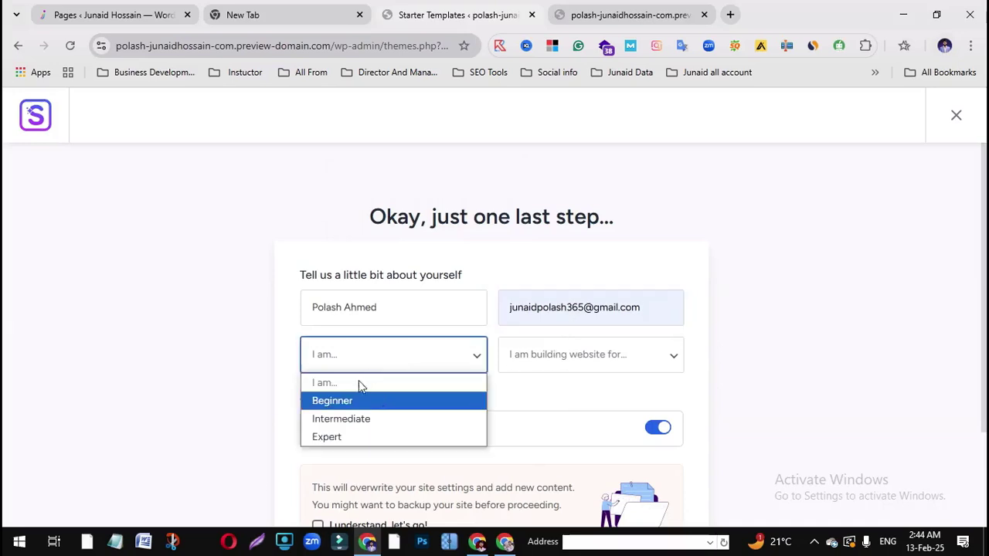
left_click(338, 437)
Set 'I am building website for' to Myself/My Company and scroll down
left_click(569, 359)
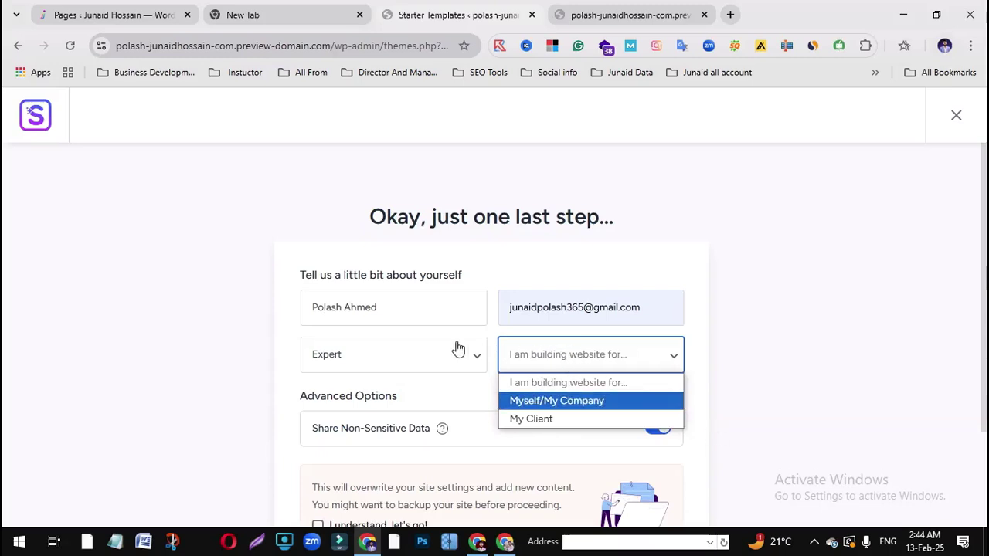
left_click(484, 384)
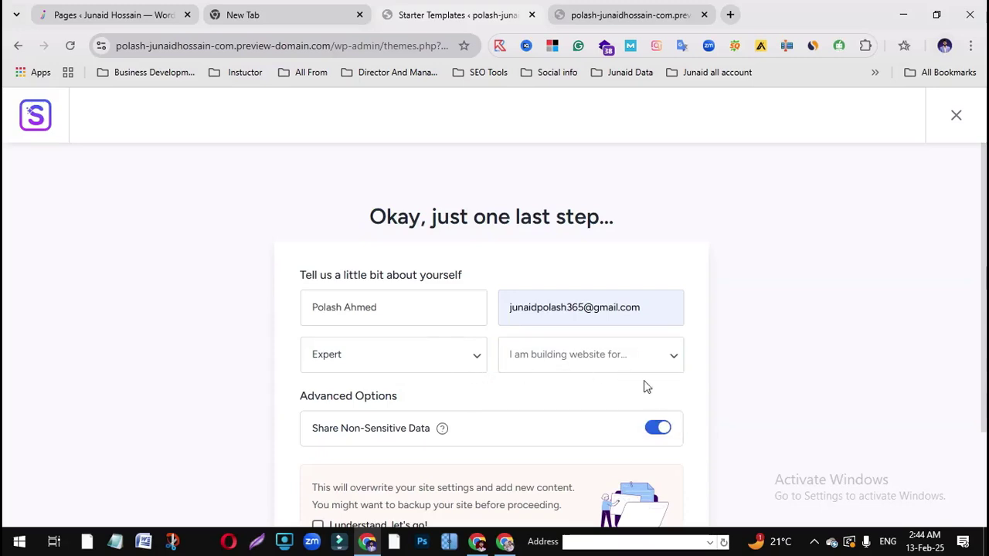
left_click(675, 360)
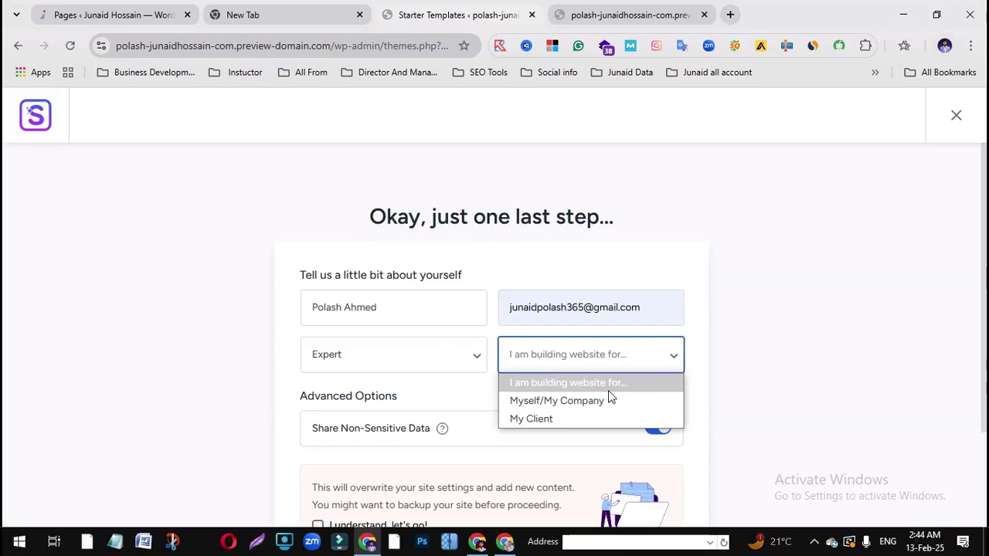
left_click(556, 402)
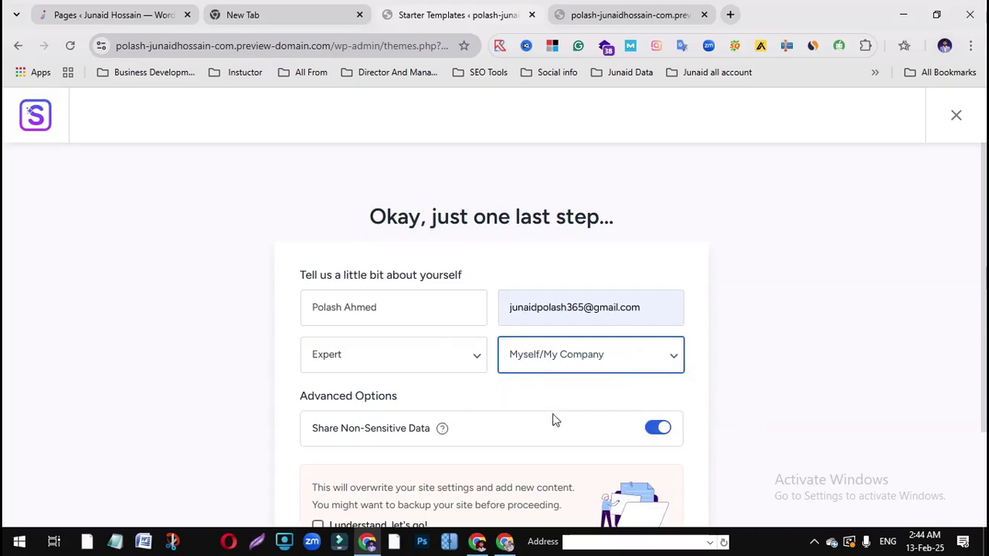
scroll(450, 412, "down", 2)
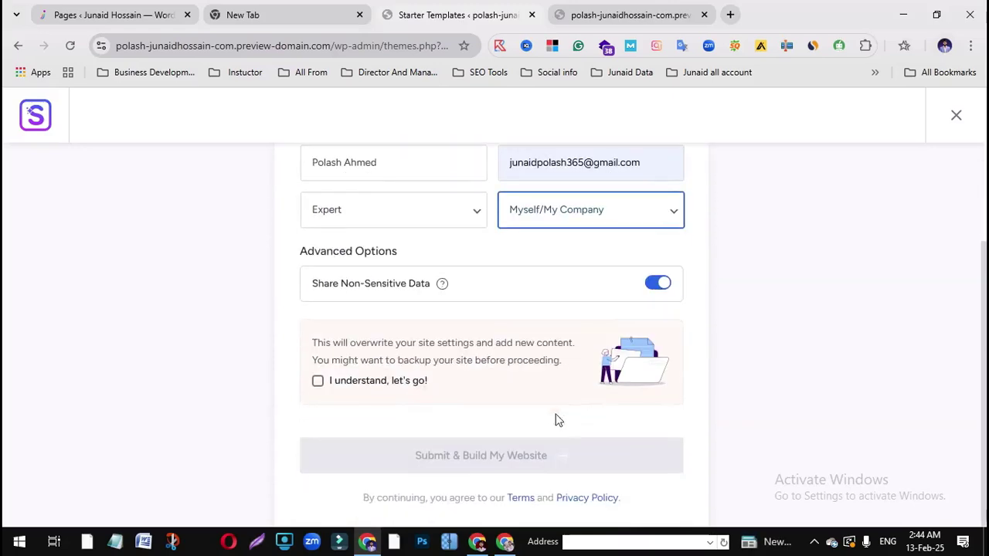
Accept the content-overwrite warning, build the site from the Personal Portfolio template, then go to the Dashboard
left_click(317, 381)
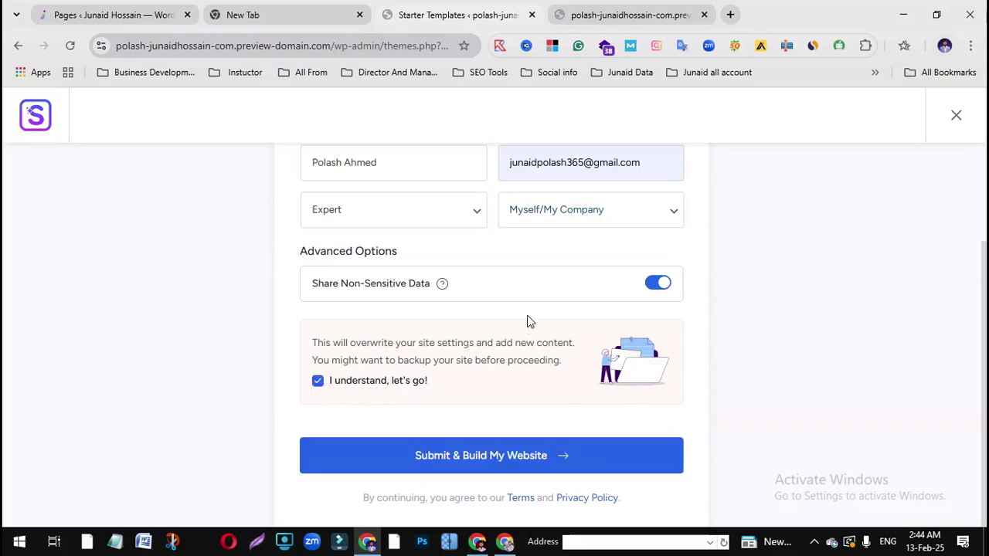
scroll(510, 401, "down", 1)
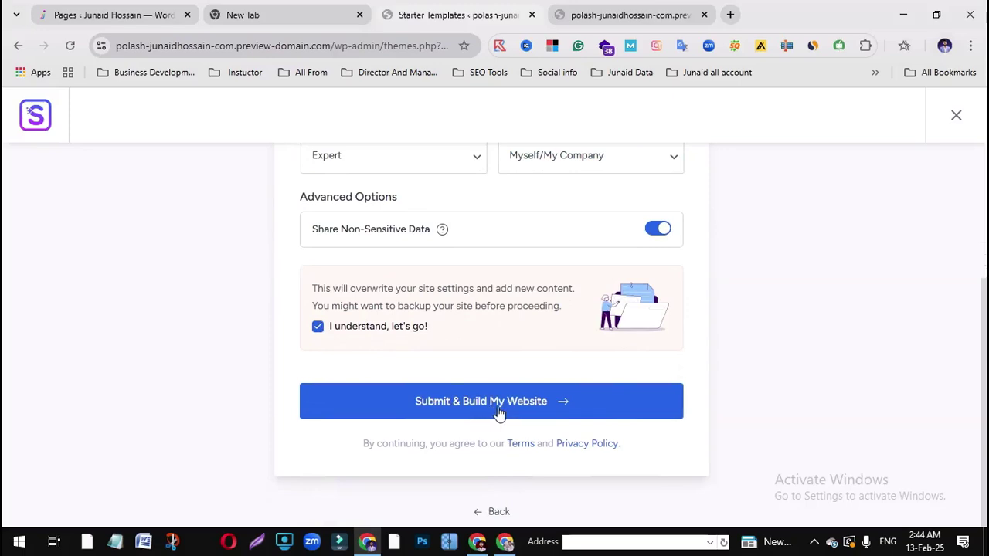
scroll(463, 309, "up", 3)
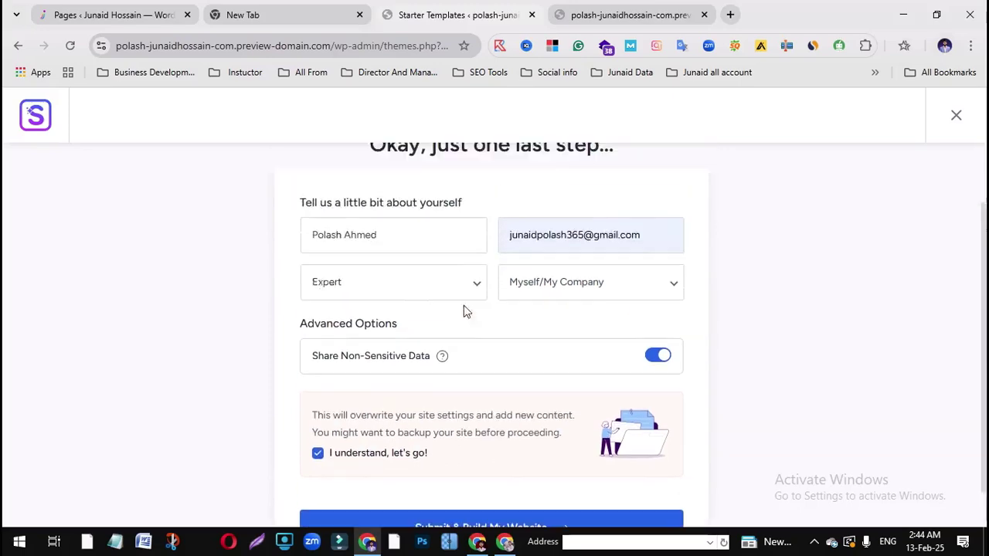
scroll(502, 327, "down", 3)
scroll(306, 167, "up", 2)
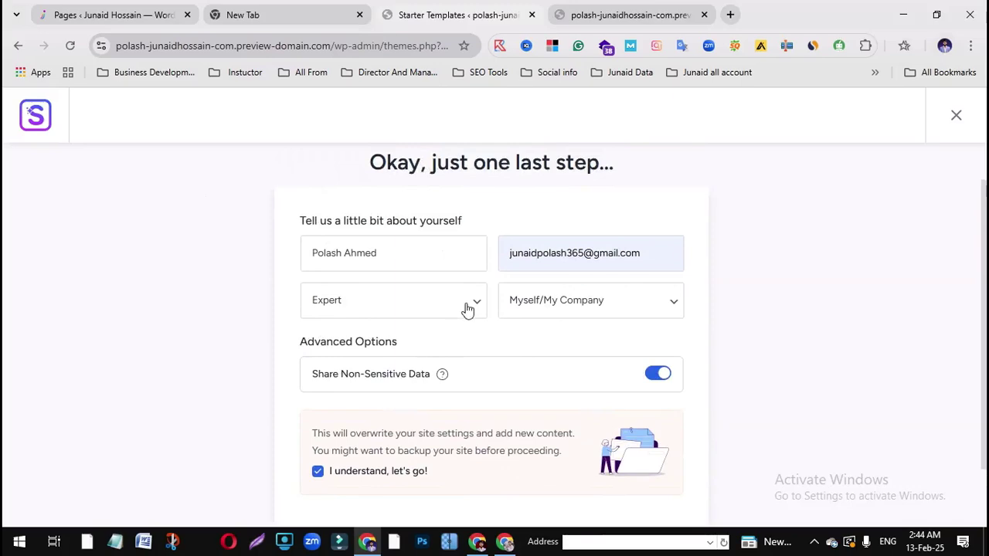
scroll(580, 328, "down", 2)
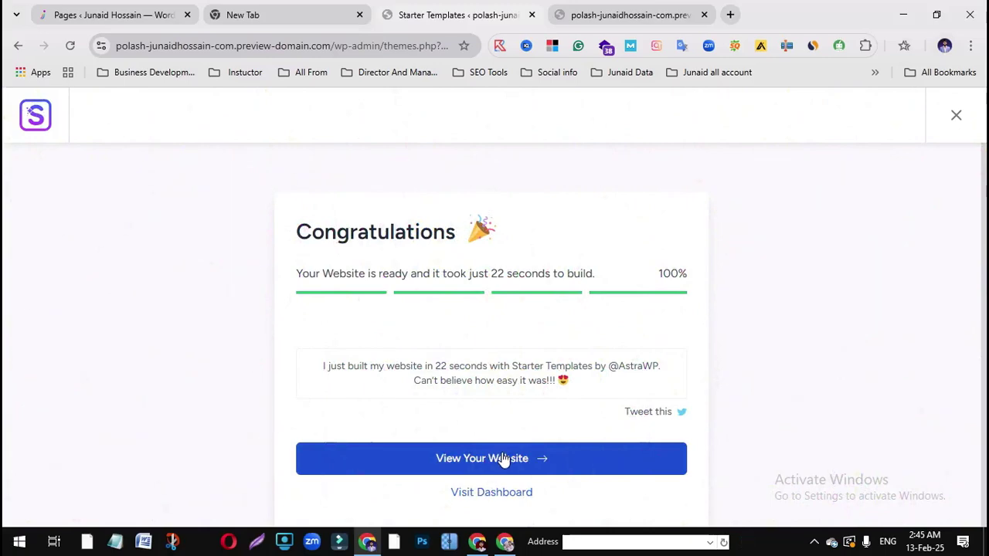
left_click(475, 495)
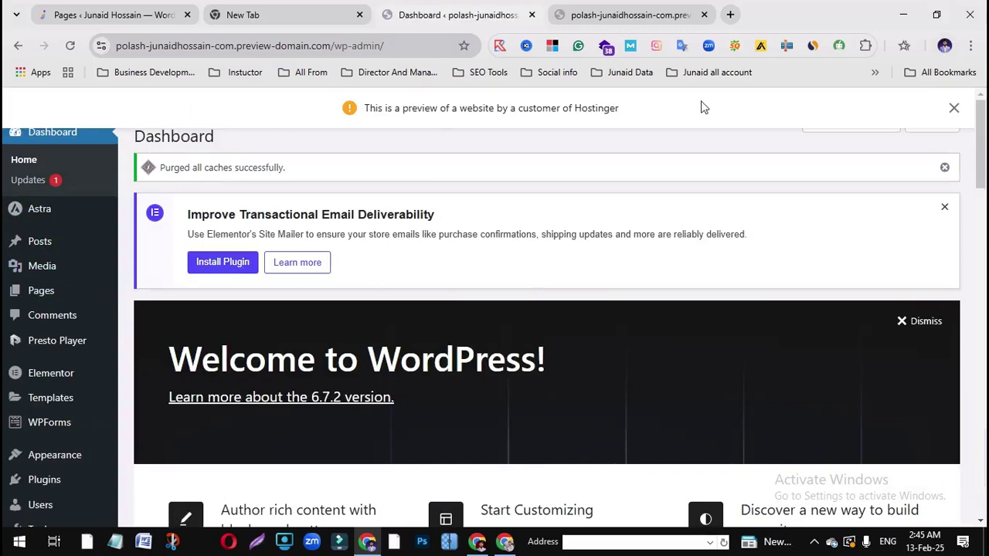
Dismiss the translation popup and close the Hostinger preview notice on the Dashboard
left_click_drag(618, 108, 368, 114)
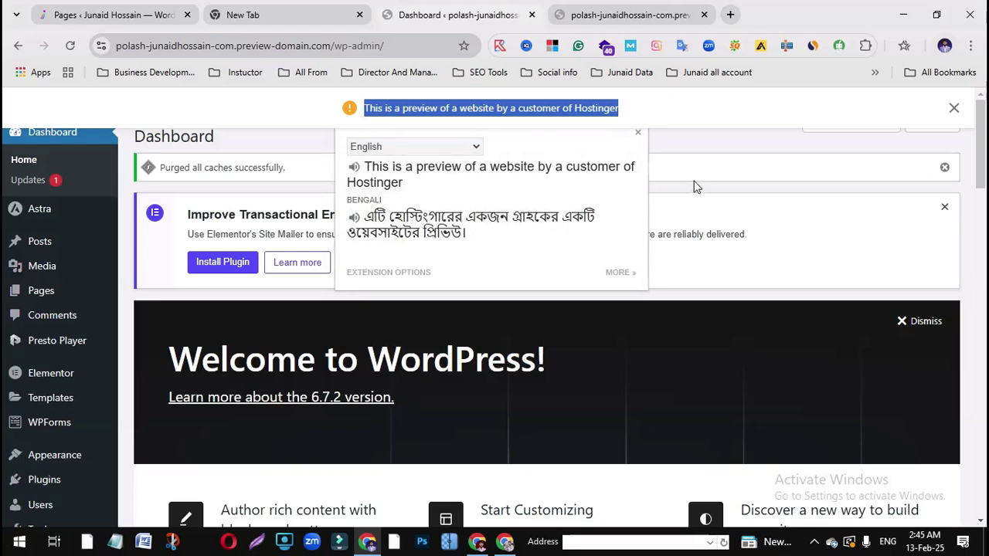
left_click(894, 112)
left_click(954, 108)
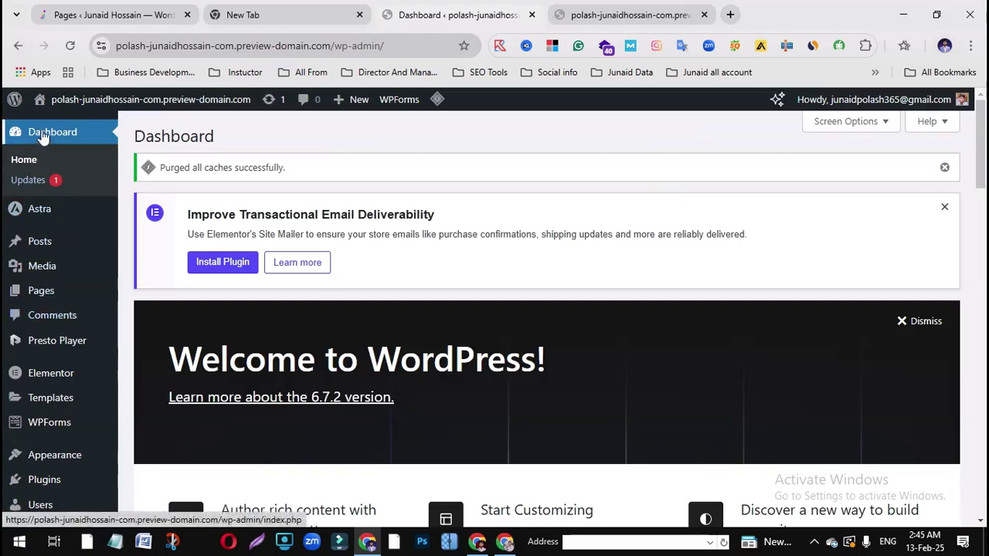
Open the live site in a new browser tab via Visit Site and switch to it
mouse_move(62, 99)
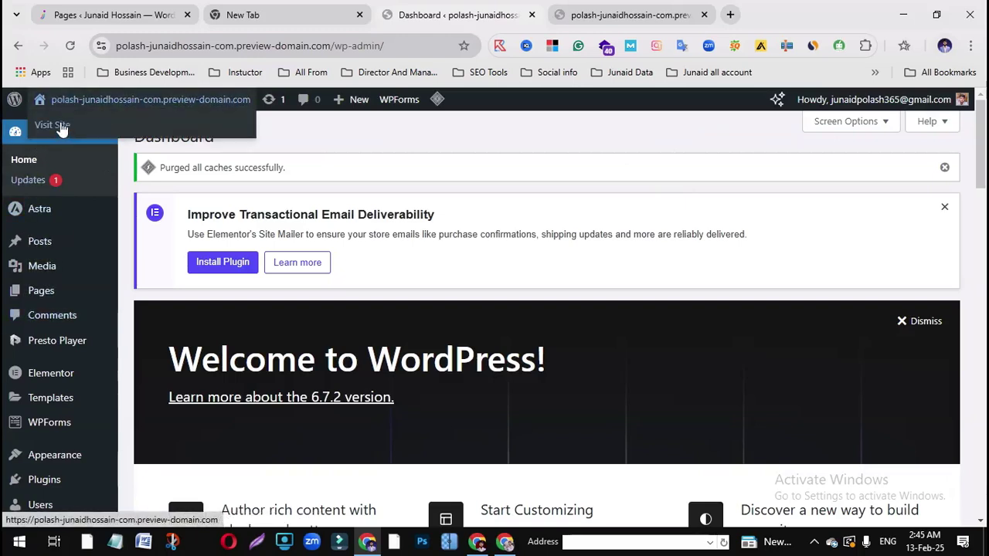
right_click(62, 127)
left_click(92, 143)
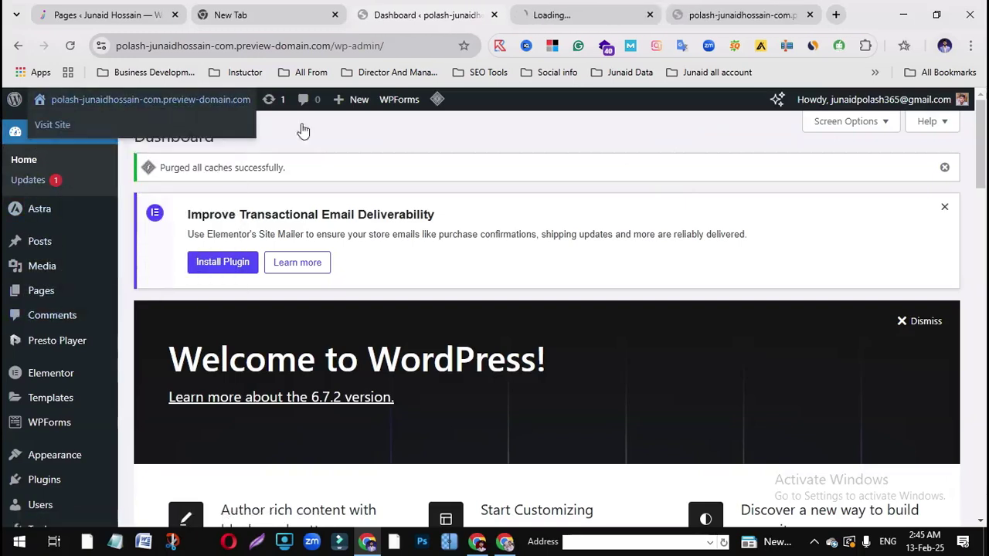
left_click(617, 12)
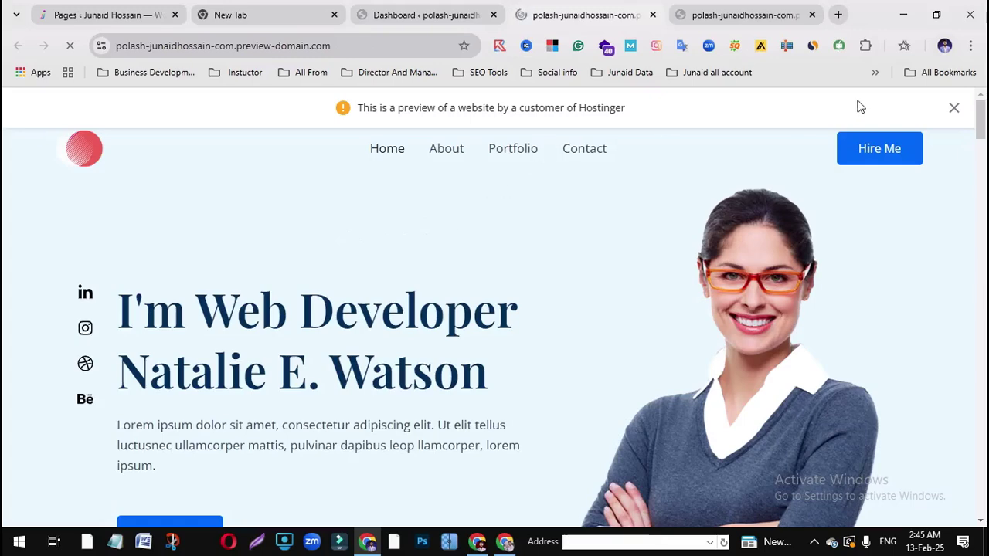
Close the Hostinger preview notice on the live site and skim the hero section
left_click(954, 109)
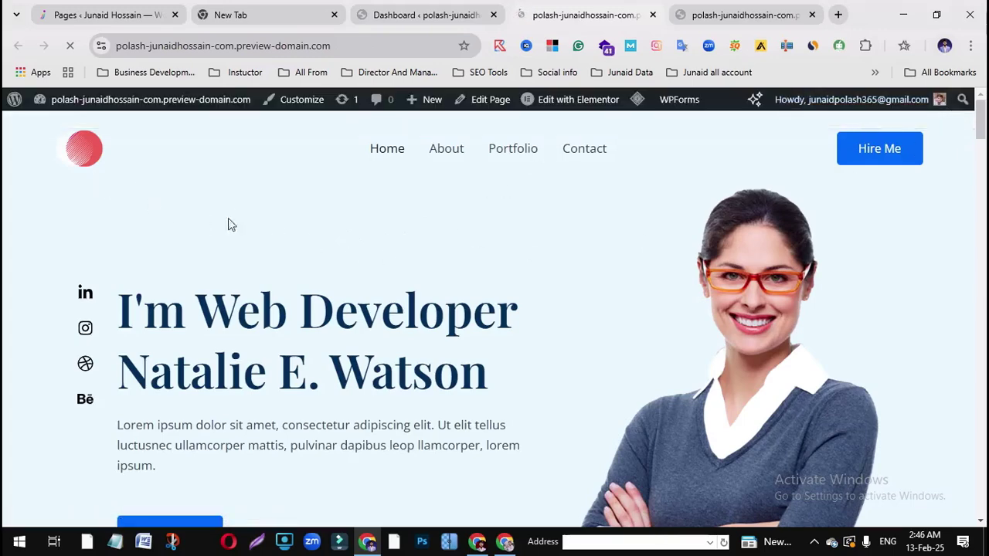
scroll(389, 288, "down", 15)
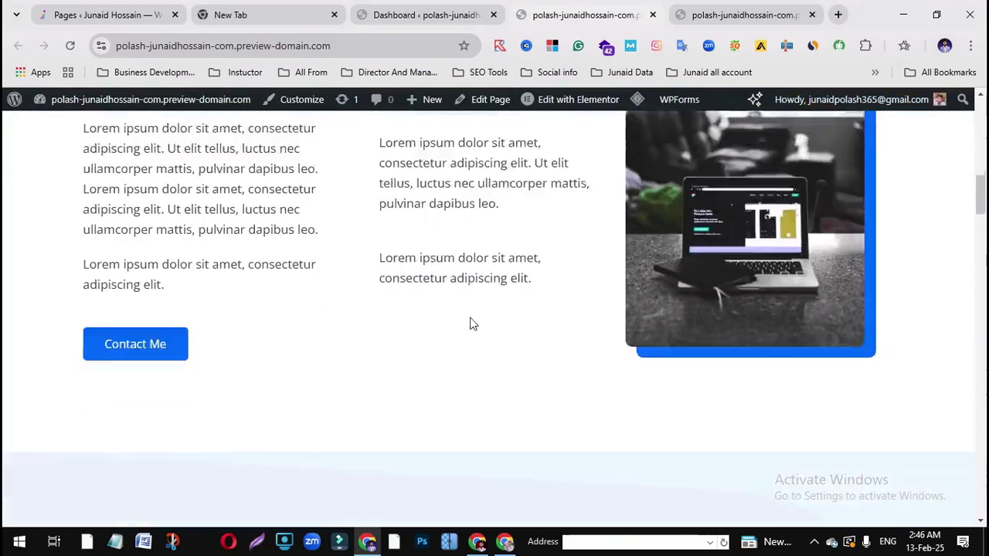
scroll(474, 334, "down", 5)
scroll(476, 342, "up", 2)
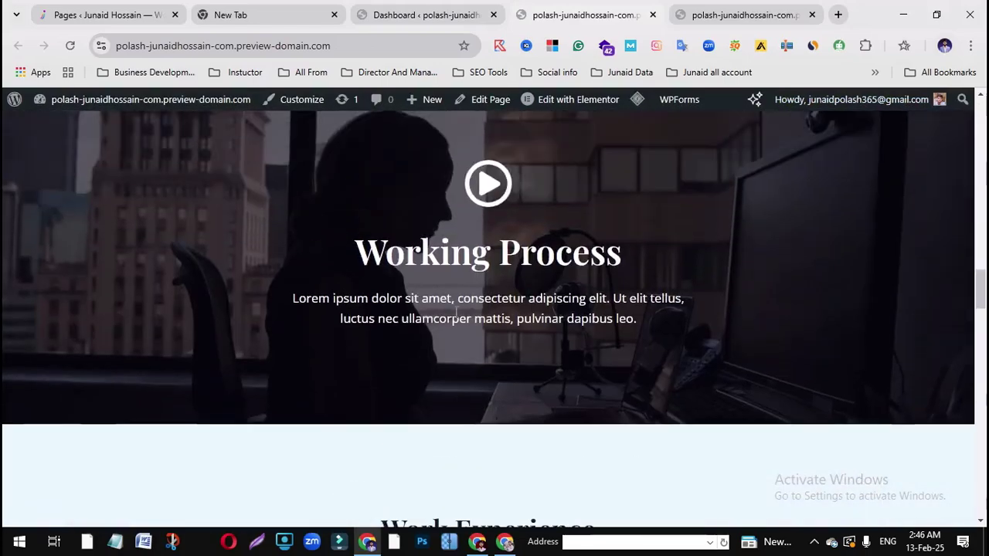
scroll(397, 386, "up", 3)
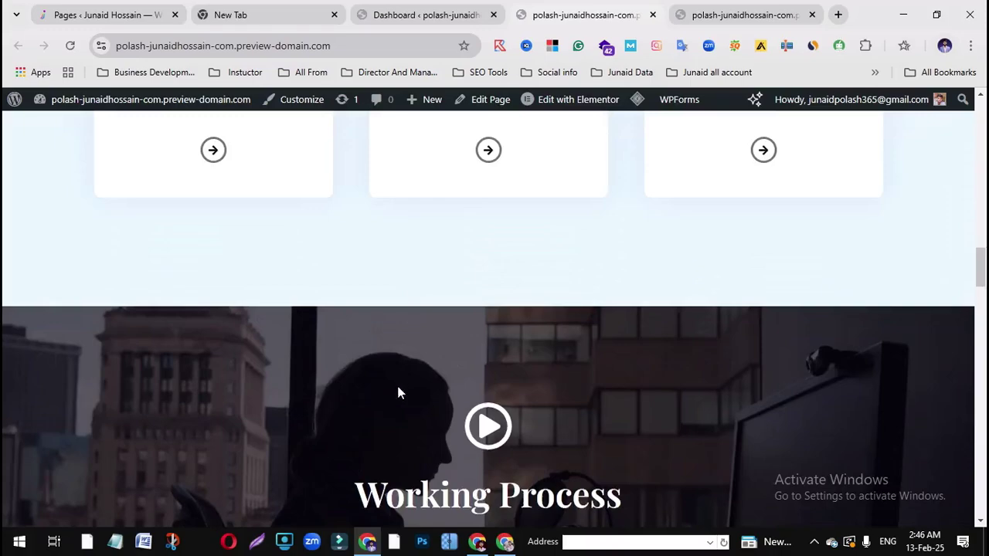
scroll(463, 378, "down", 10)
scroll(511, 368, "up", 4)
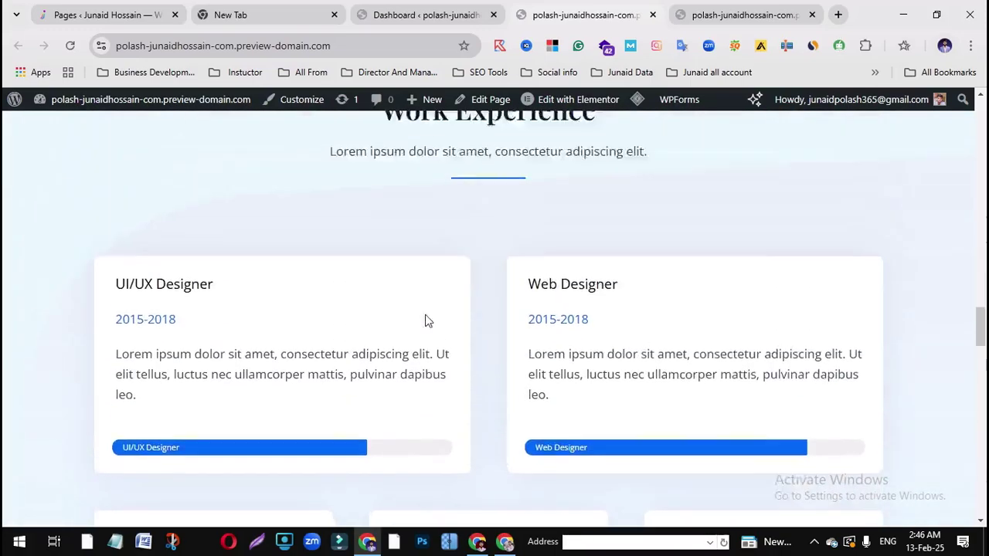
Scroll the homepage down to the footer and back, reload it, and return to the admin tab
scroll(449, 220, "down", 8)
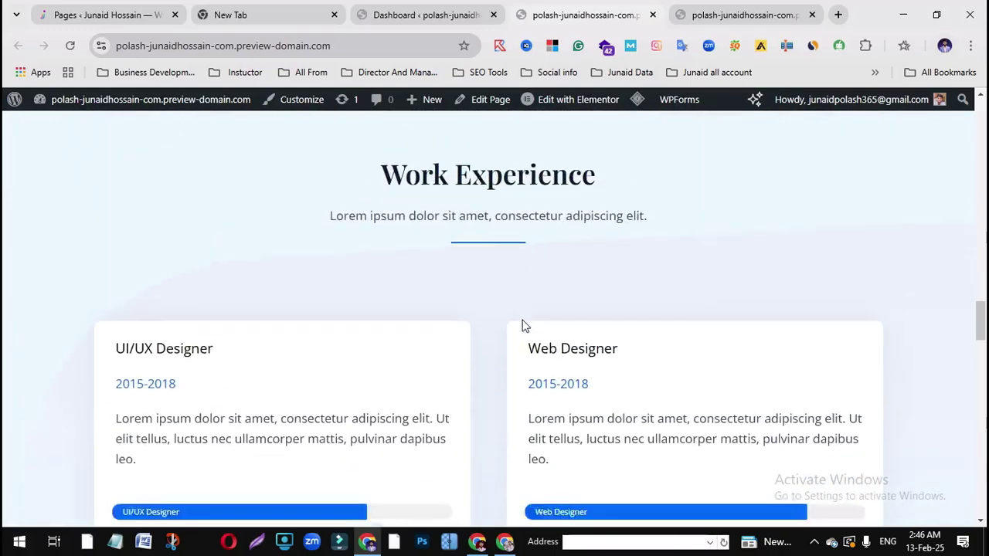
scroll(396, 300, "down", 12)
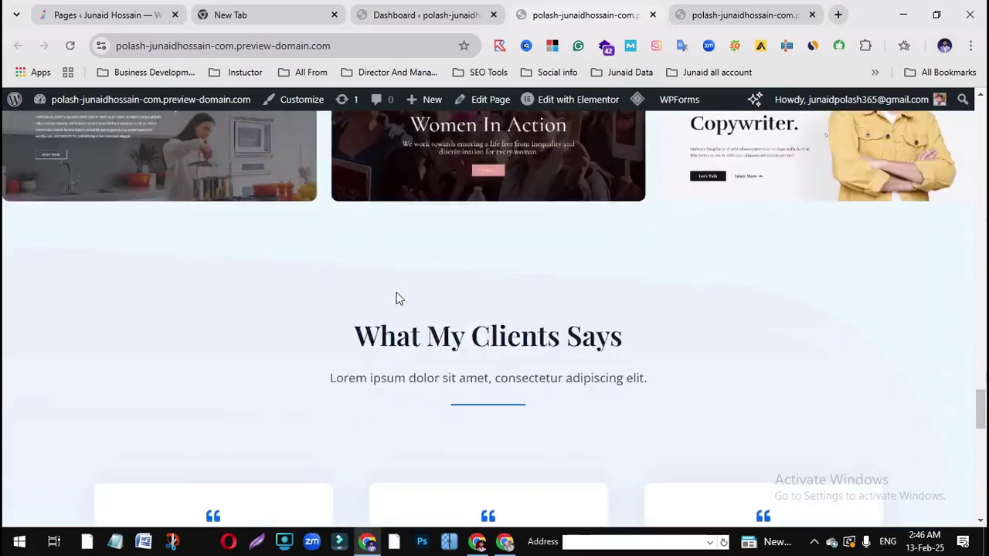
scroll(610, 355, "down", 2)
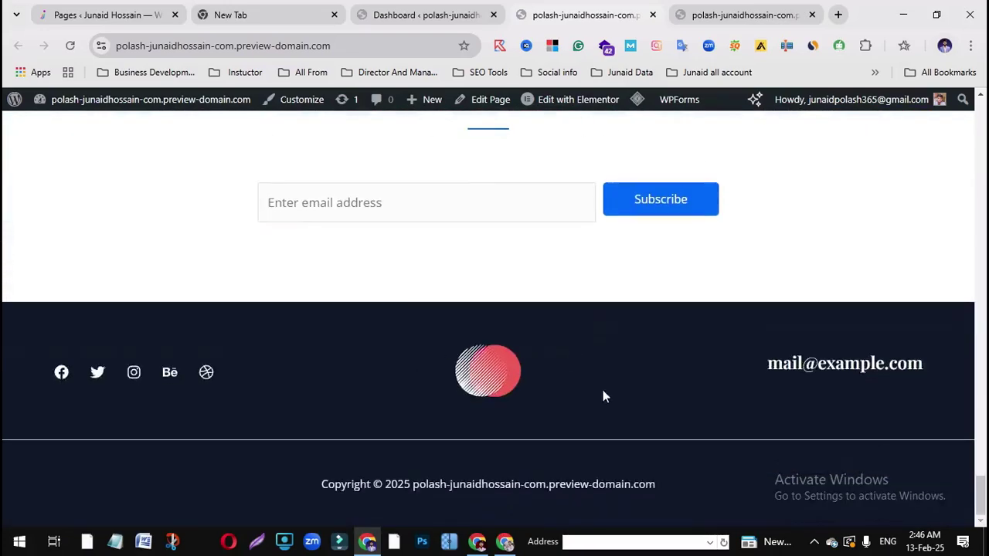
scroll(590, 381, "up", 20)
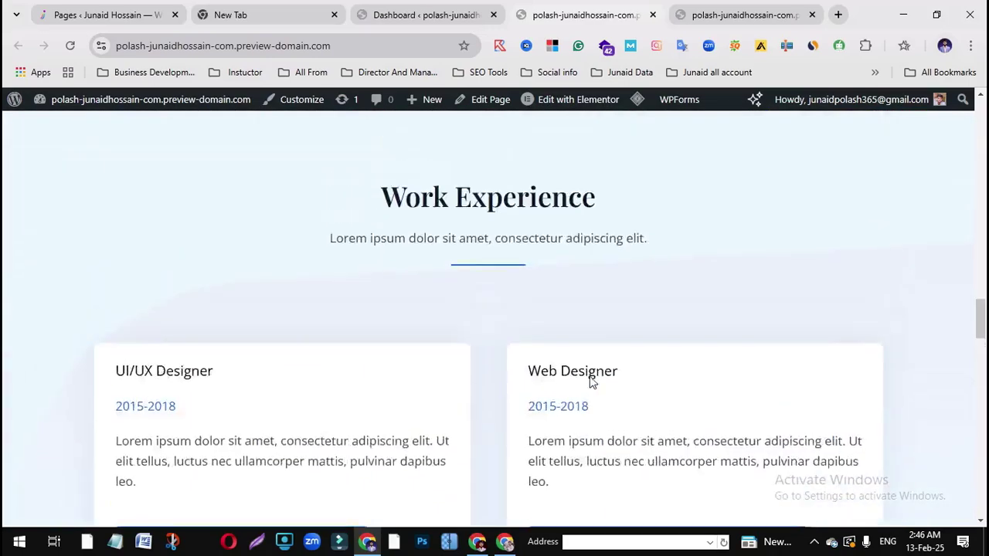
scroll(591, 377, "up", 10)
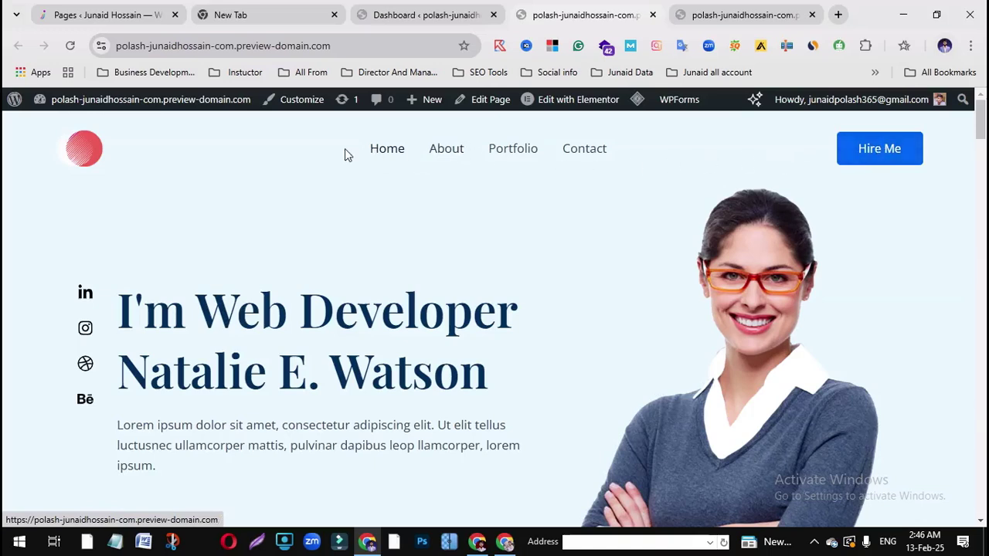
left_click(380, 151)
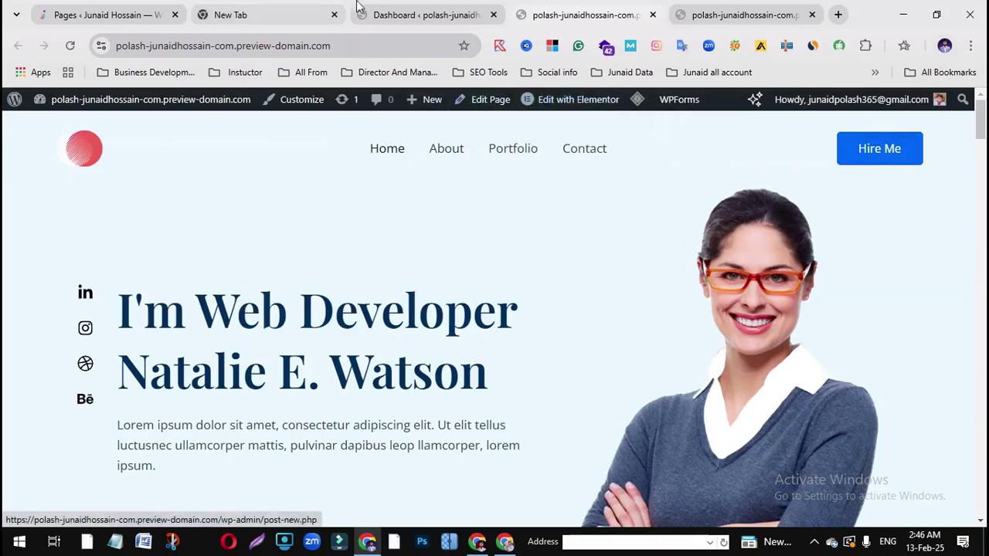
left_click(436, 14)
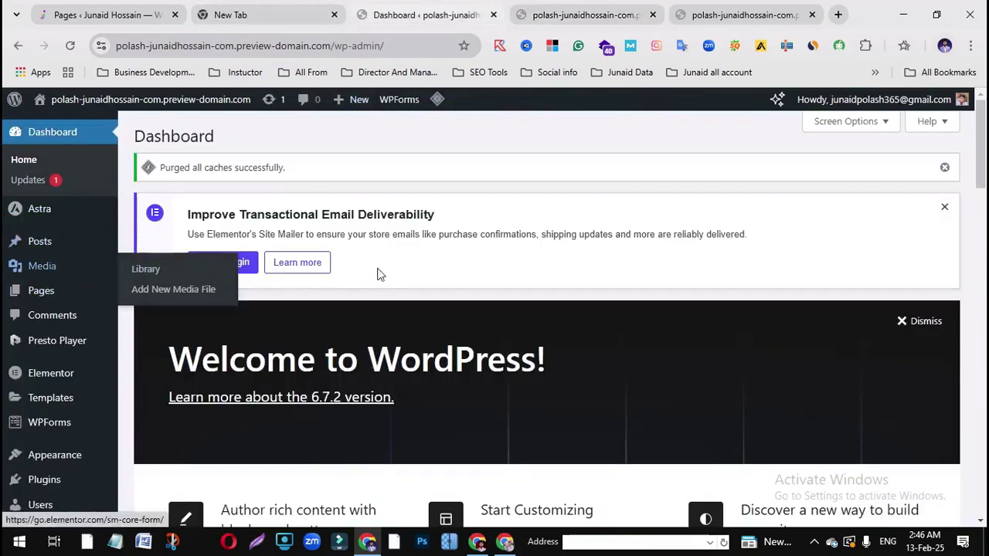
Open Pages > All Pages to see About, Contact, Home, Portfolio and the draft Privacy Policy
mouse_move(39, 299)
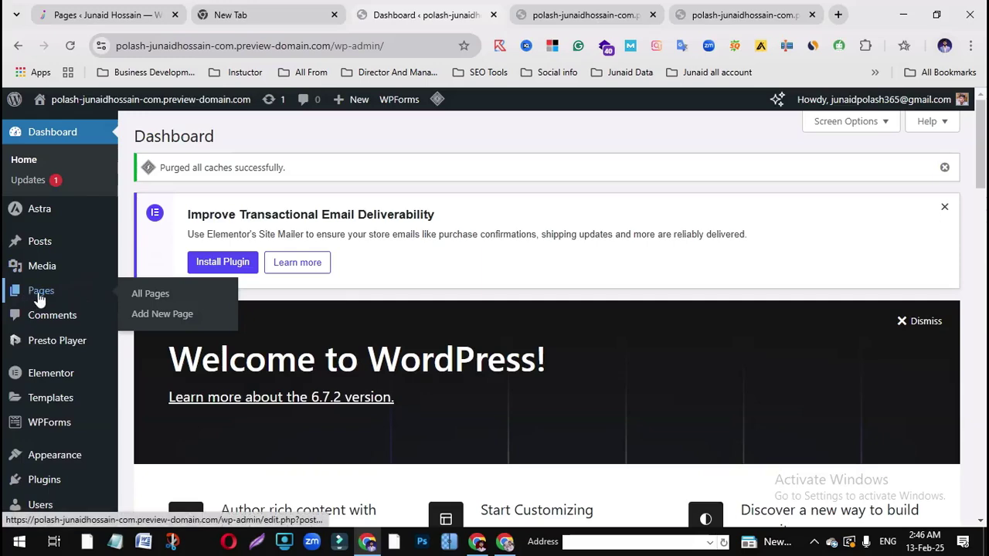
left_click(193, 295)
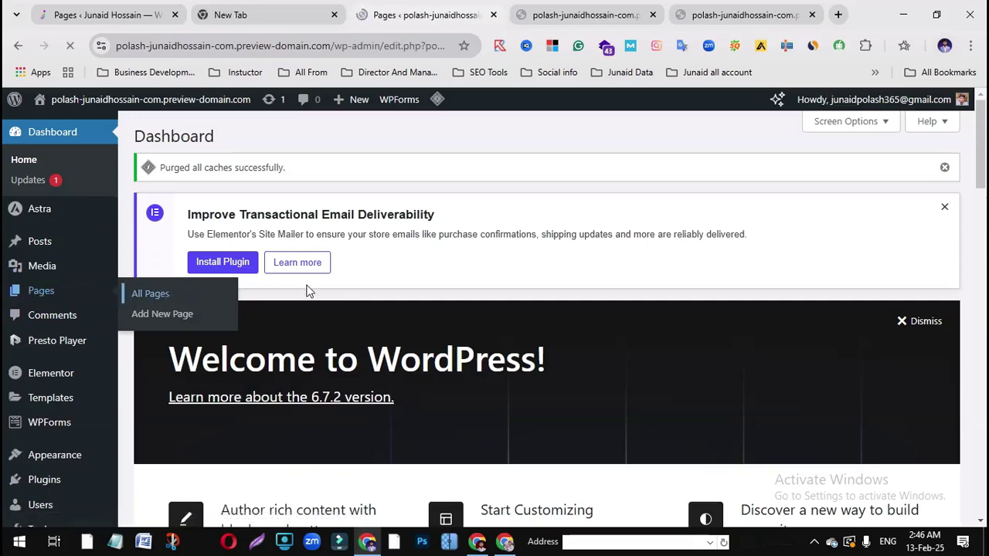
scroll(177, 332, "down", 3)
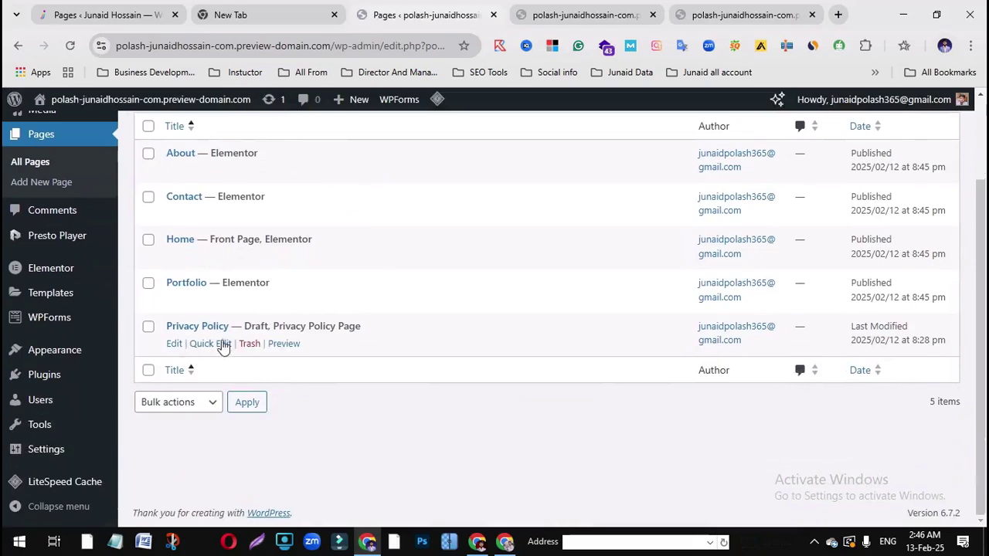
scroll(179, 303, "up", 3)
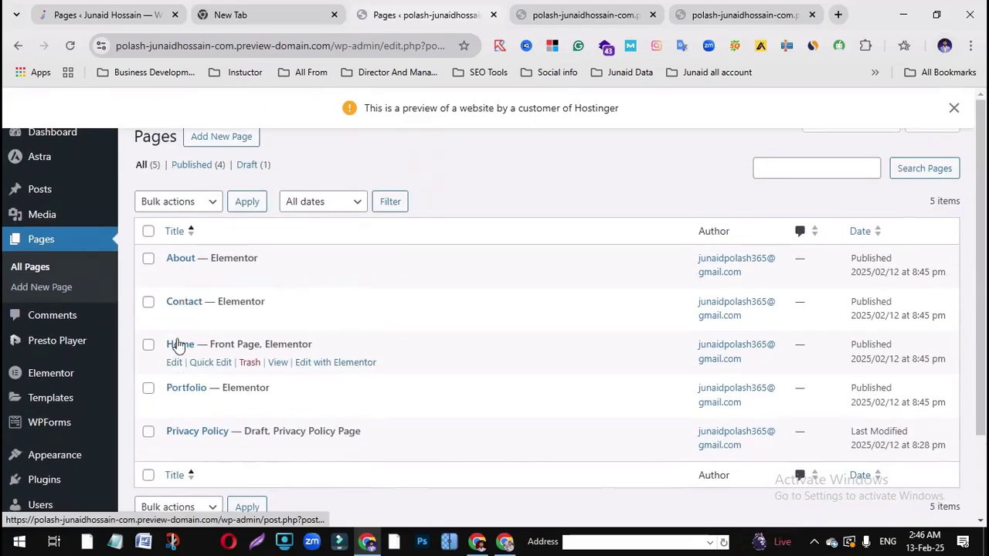
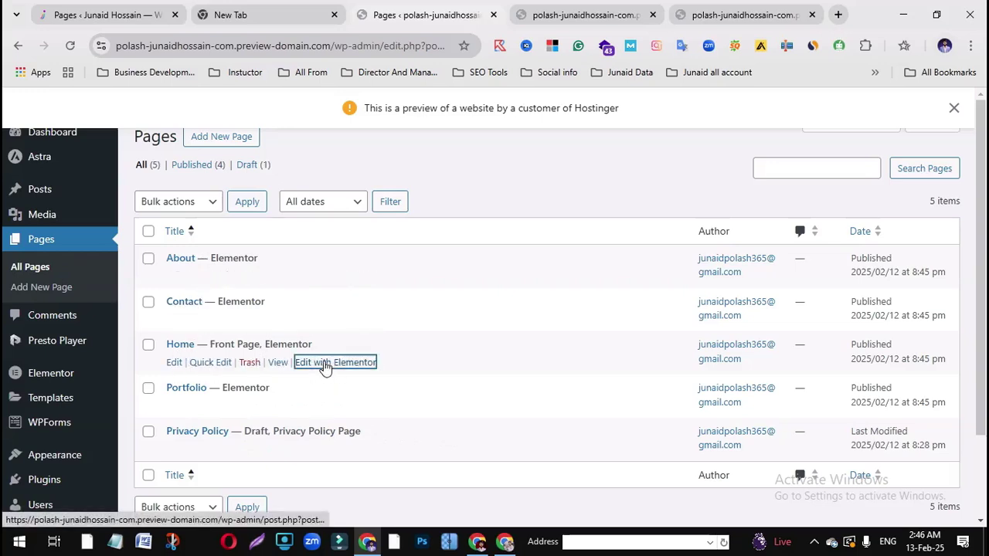
Open the Home page's Edit with Elementor link in a new tab and switch to it
right_click(325, 364)
left_click(390, 203)
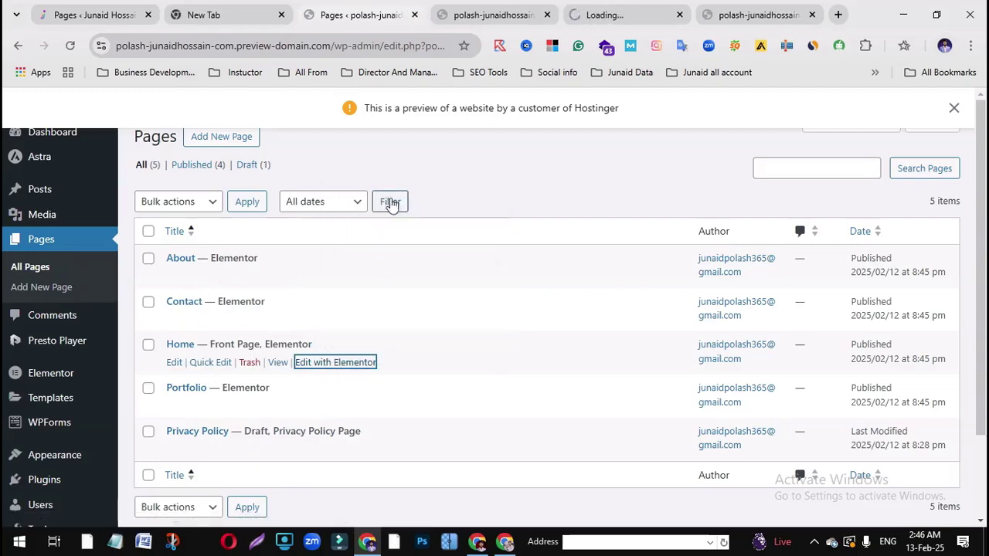
left_click(622, 8)
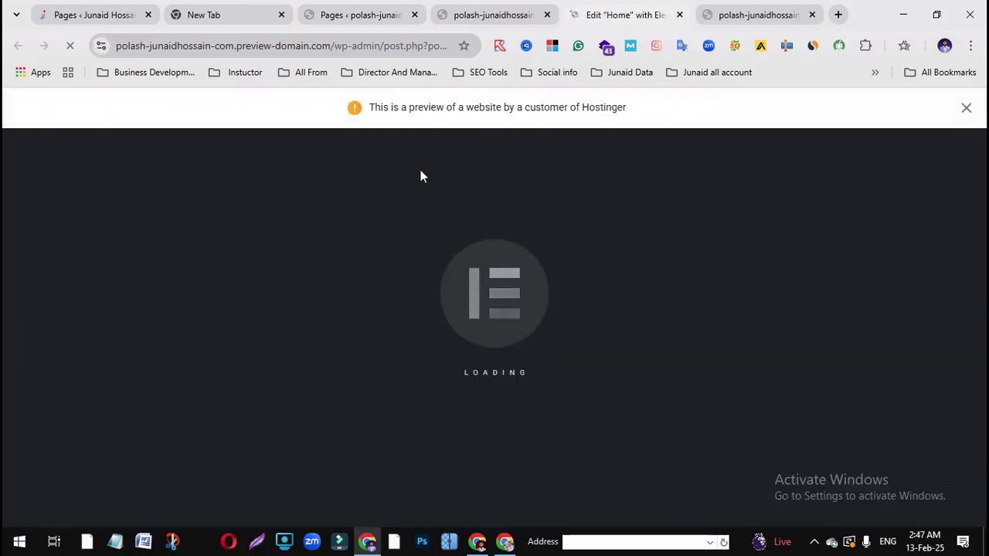
Dismiss the Hostinger notice, Notifications popup, Structure navigator and Elementor AI modal to reveal the hero
left_click(965, 107)
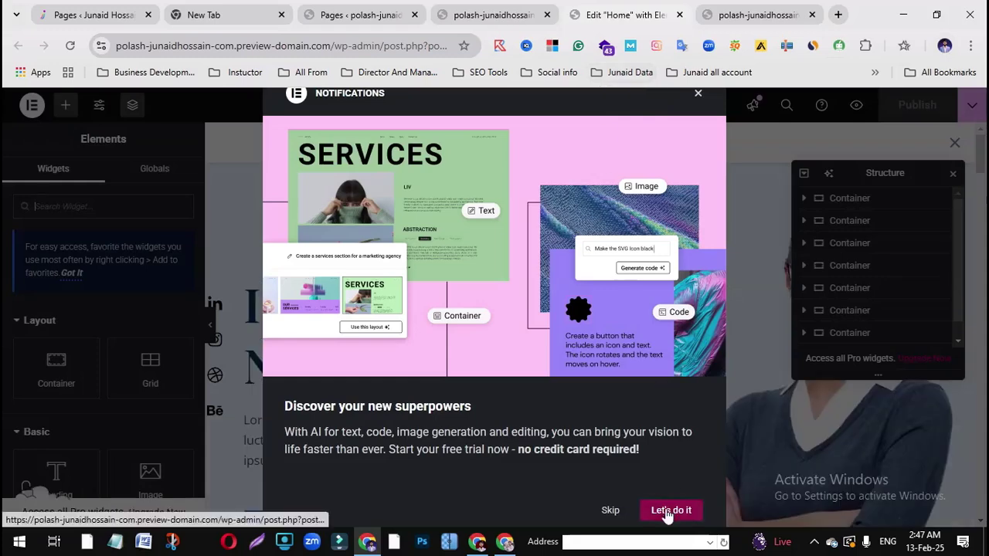
left_click(669, 511)
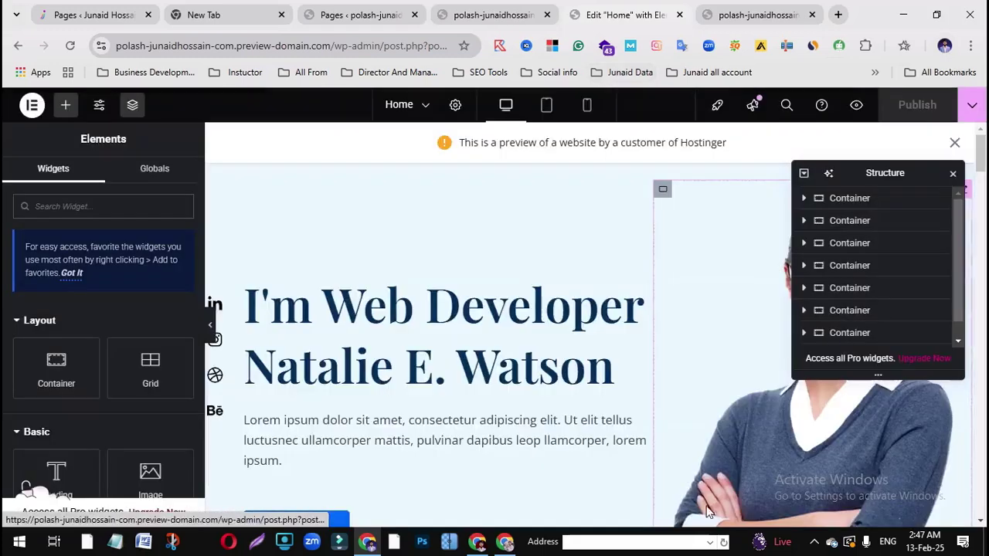
left_click(953, 172)
left_click(874, 167)
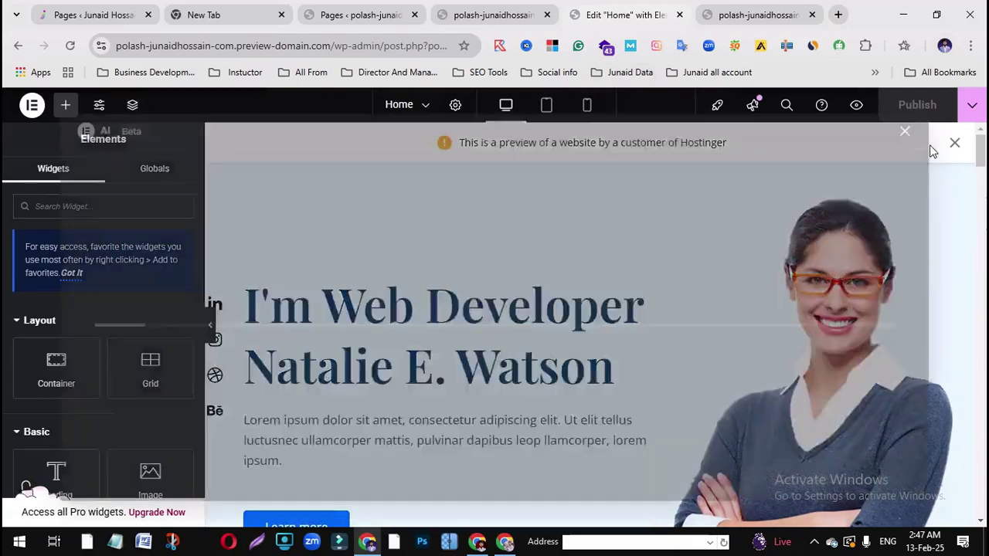
left_click(905, 133)
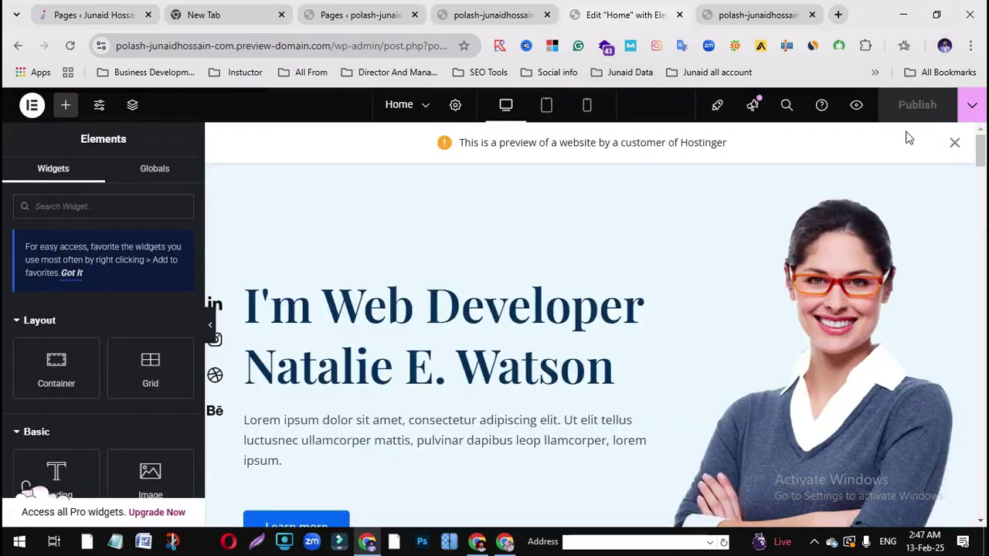
left_click(952, 144)
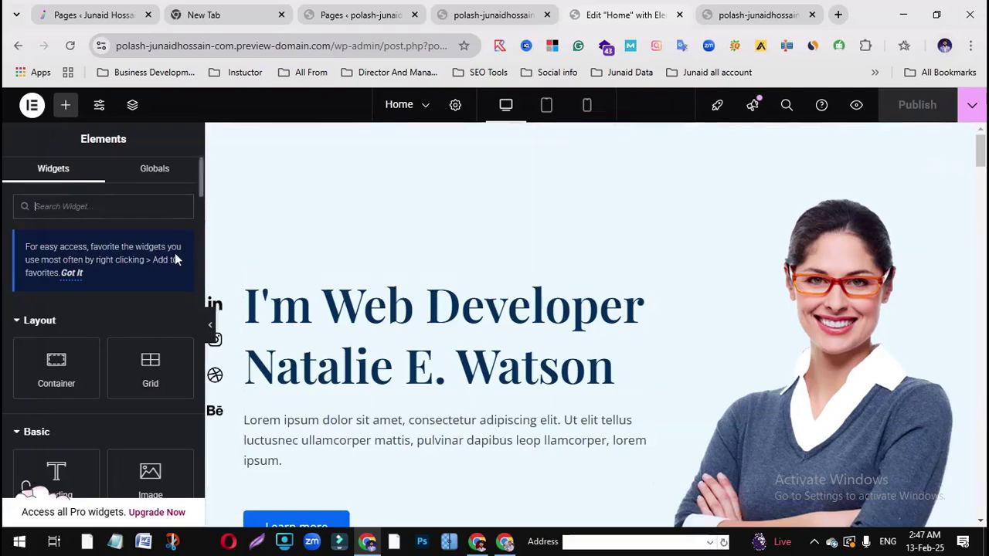
scroll(574, 270, "down", 8)
scroll(548, 393, "up", 9)
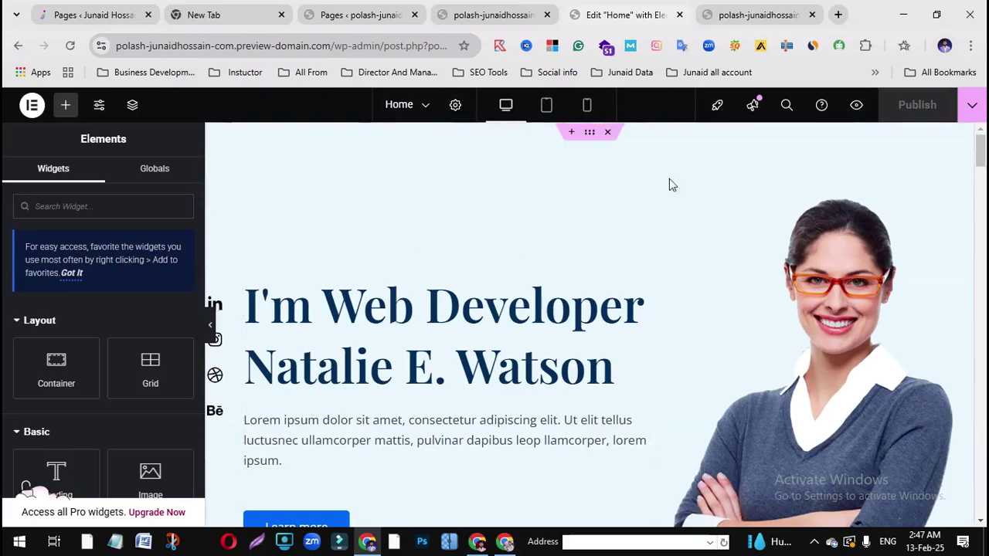
scroll(541, 309, "down", 1)
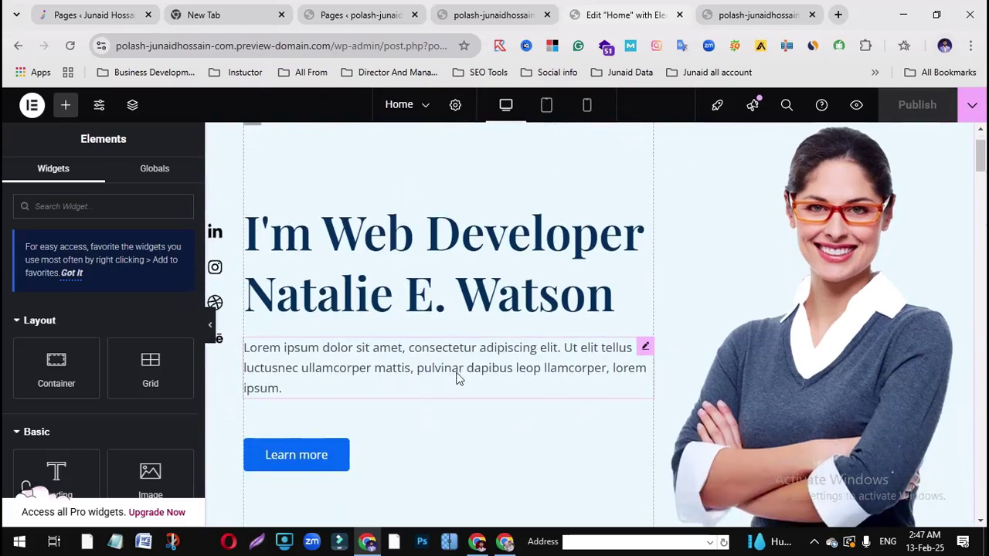
Select the hero heading and delete the existing title text after "I'm"
left_click(458, 371)
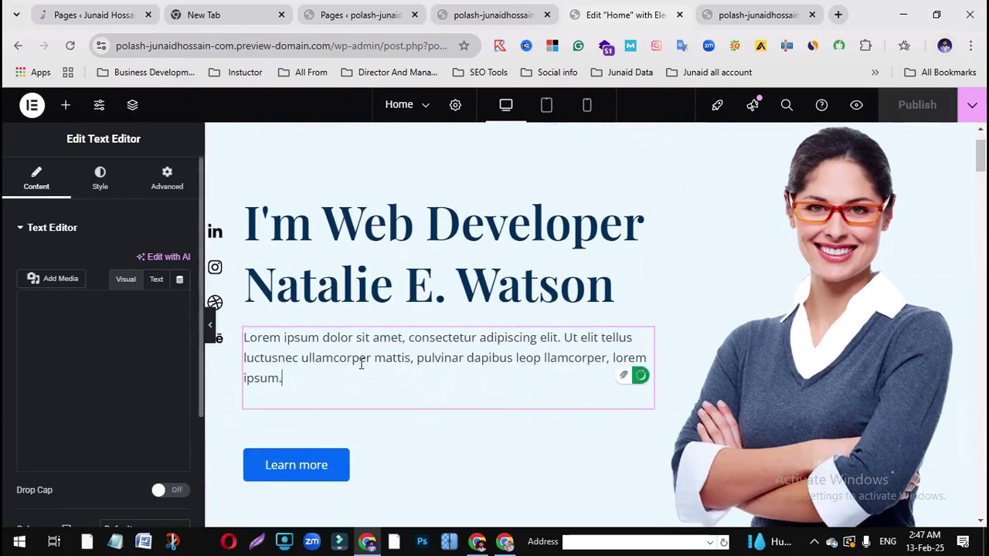
scroll(409, 368, "up", 1)
left_click(409, 368)
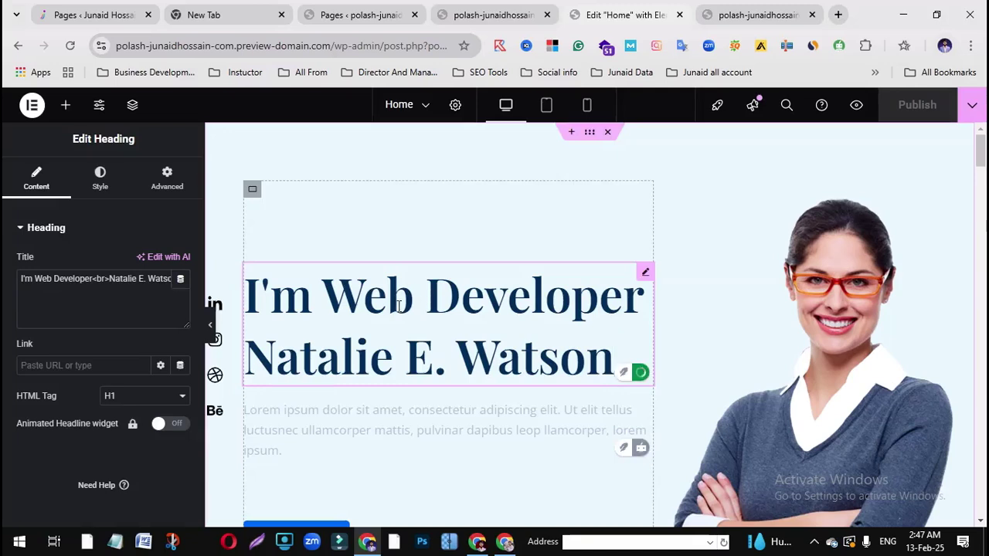
left_click(99, 280)
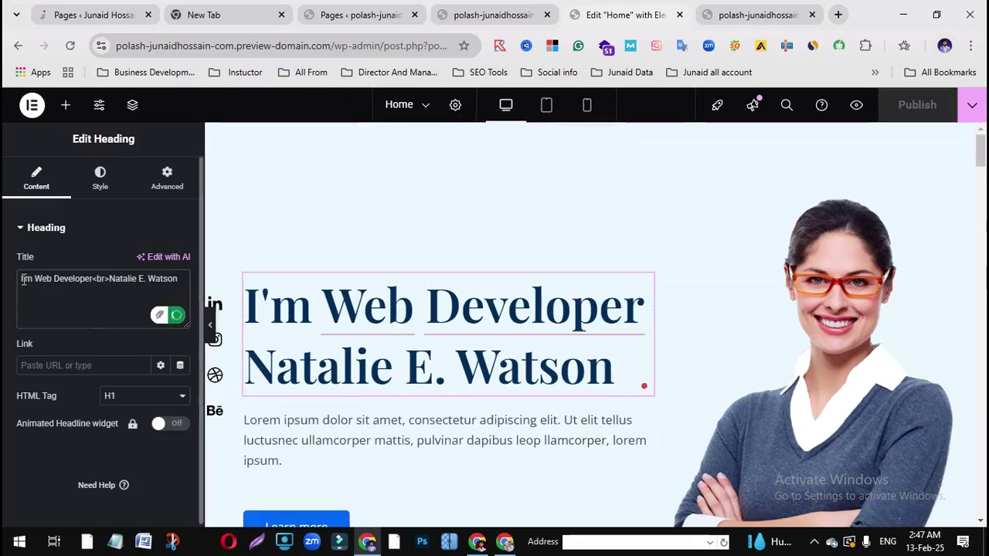
left_click_drag(22, 279, 176, 284)
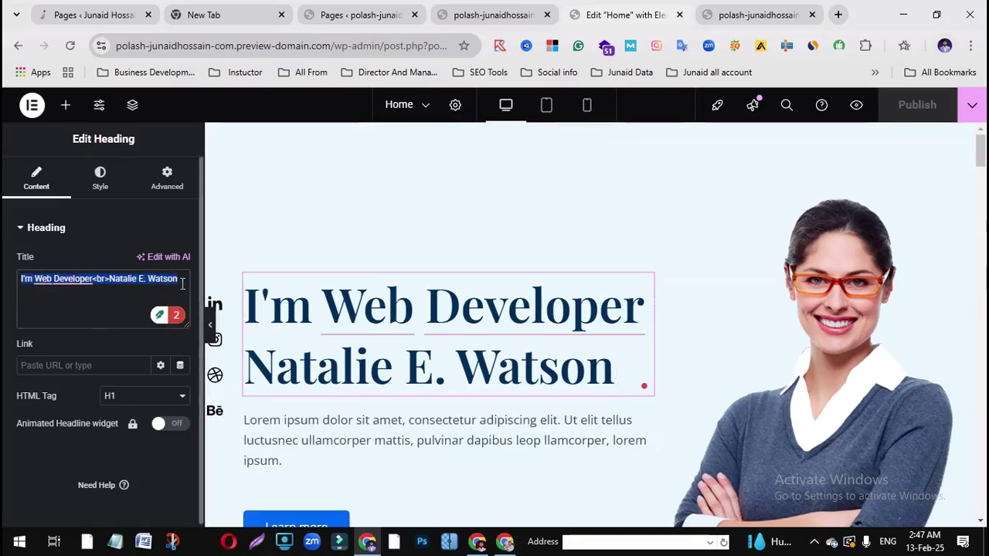
left_click(124, 288)
left_click_drag(179, 278, 4, 284)
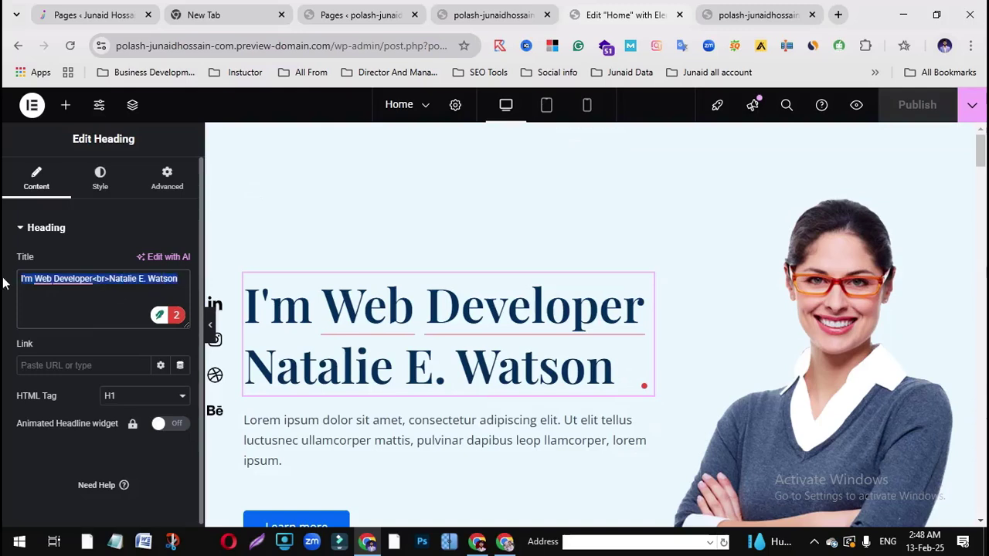
double_click(43, 278)
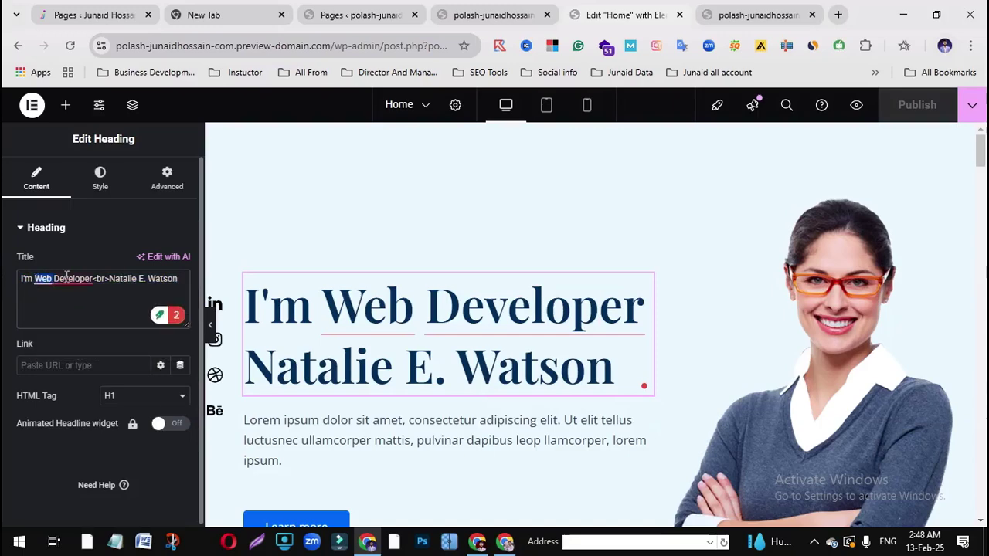
left_click(90, 278)
left_click_drag(172, 283, 31, 268)
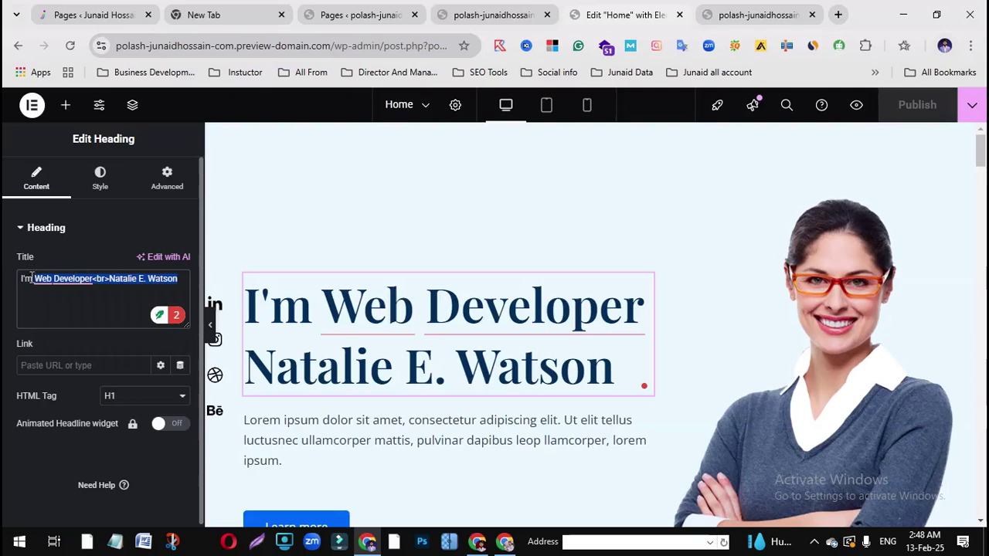
key("BackSpace")
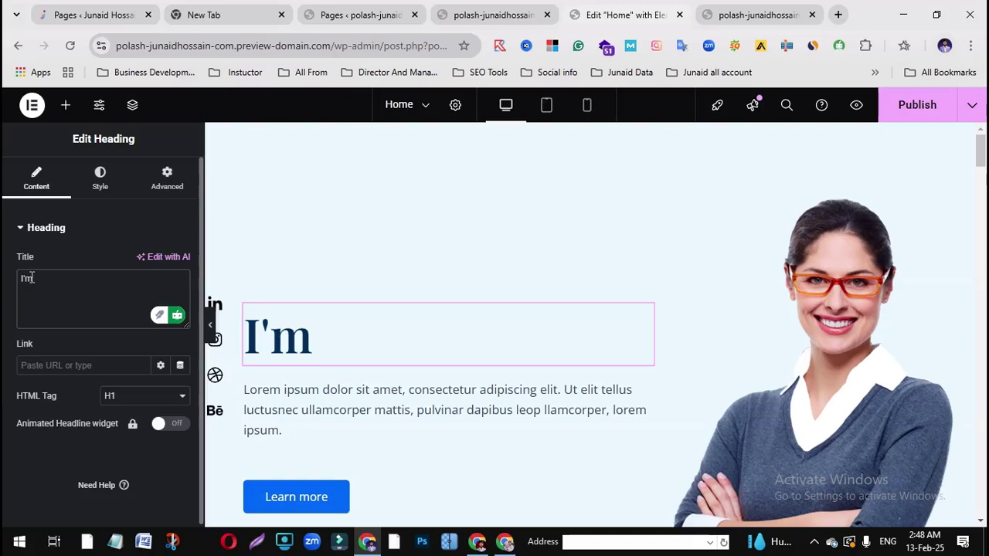
Retype the heading title as the owner's name followed by 'SEO Expert In Bangladesh'
type("SEO")
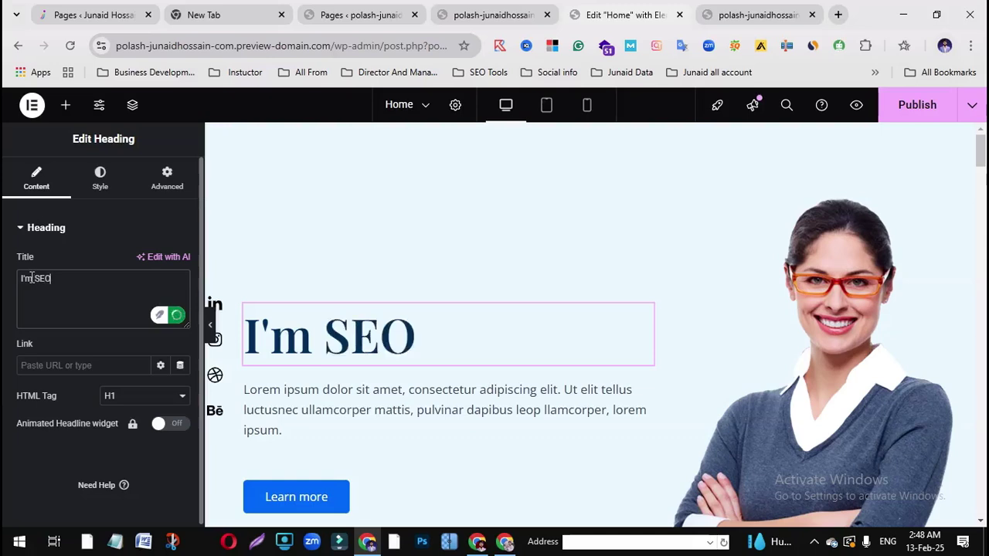
type(" Expert")
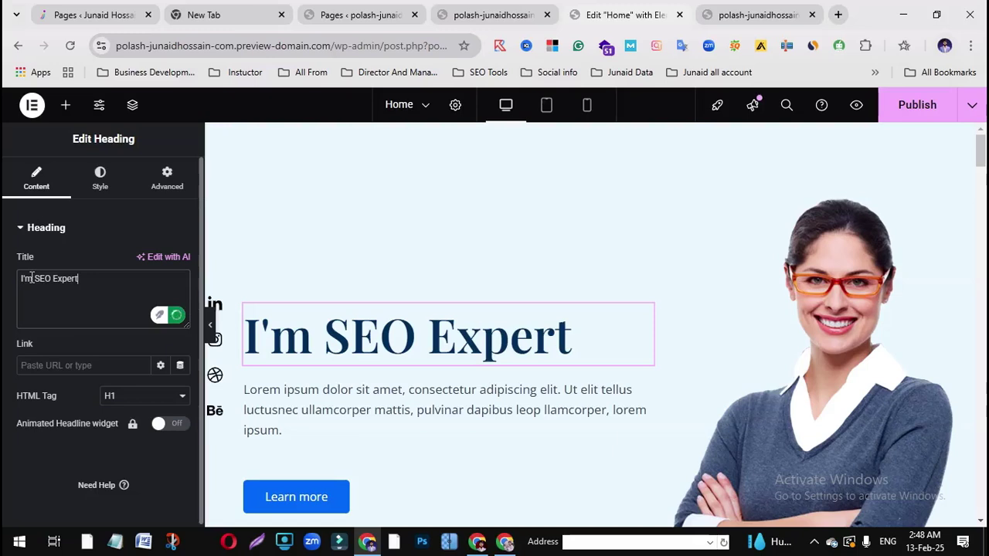
key("BackSpace")
key("BackSpace")
key("BackSpace")
key("BackSpace")
key("BackSpace")
key("BackSpace")
key("BackSpace")
key("BackSpace")
key("BackSpace")
key("BackSpace")
key("BackSpace")
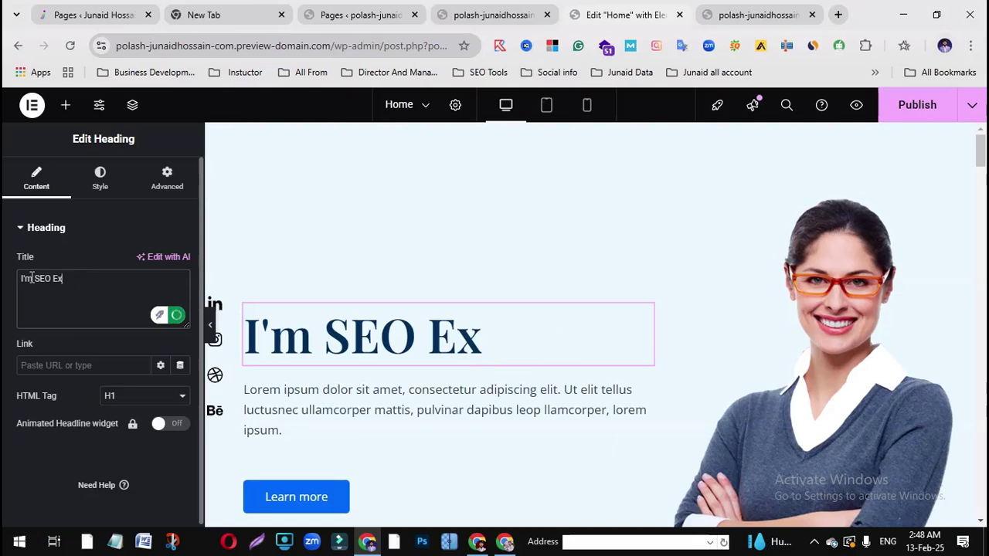
key("BackSpace")
key("BackSpace")
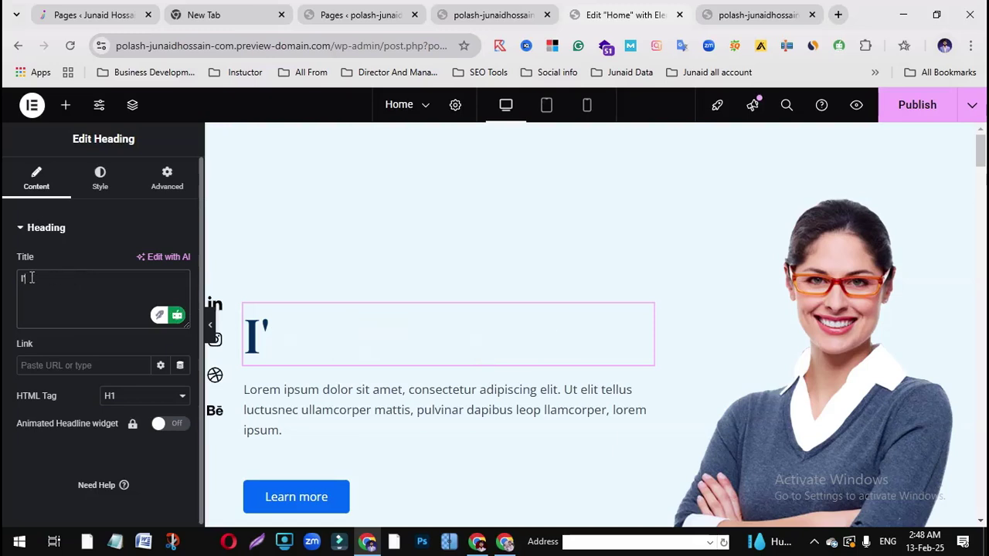
key("BackSpace")
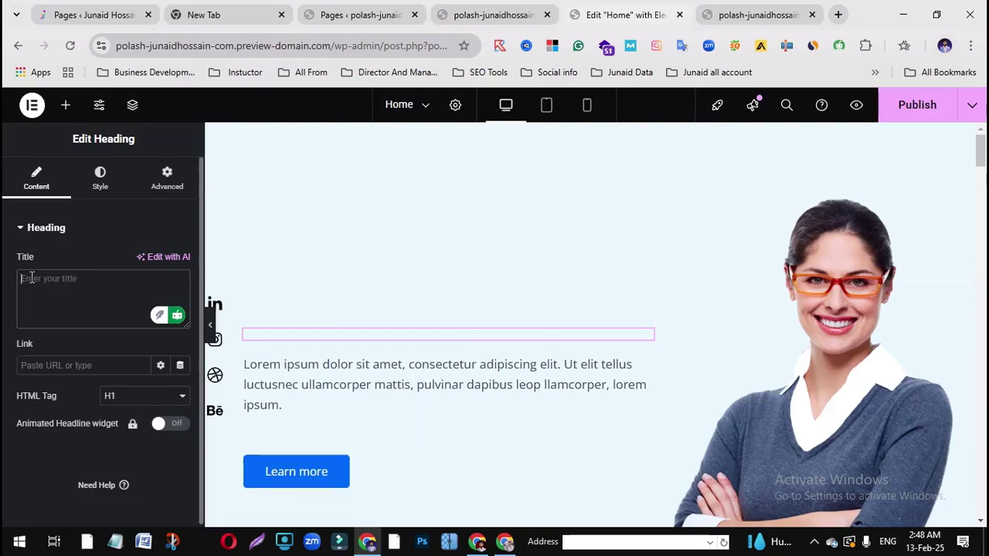
type("Junaid")
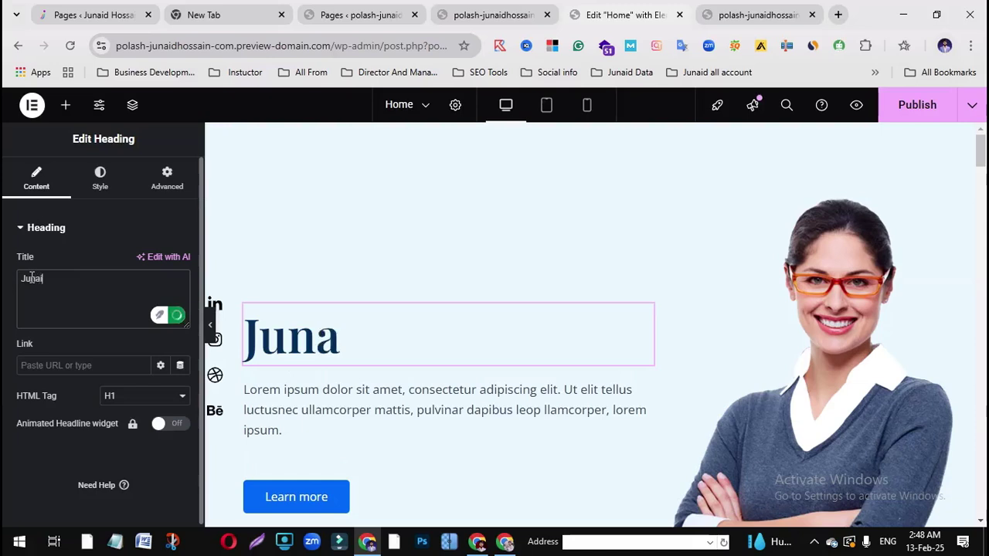
key("BackSpace")
key("BackSpace")
key("BackSpace")
key("BackSpace")
key("BackSpace")
key("BackSpace")
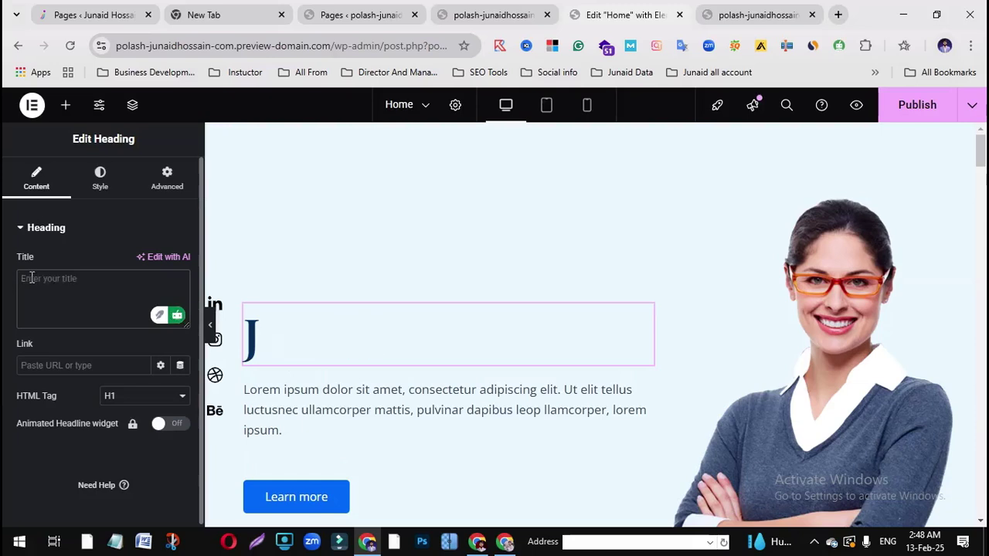
type("Po")
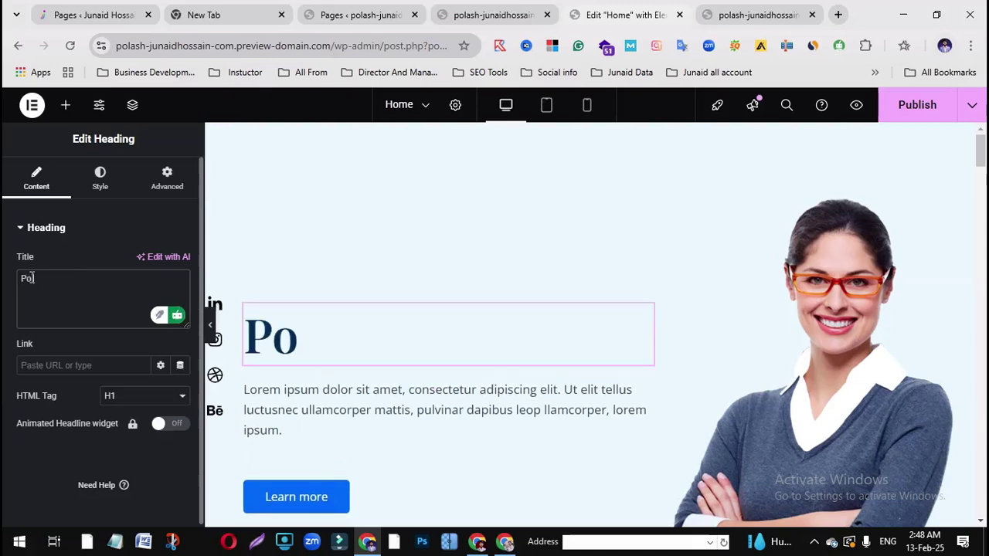
type("lash Ah")
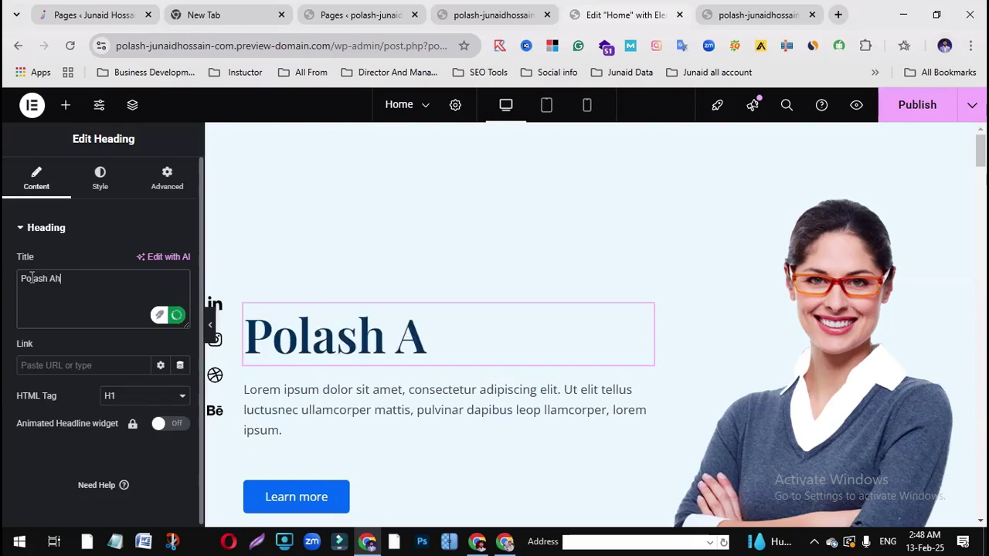
type("med")
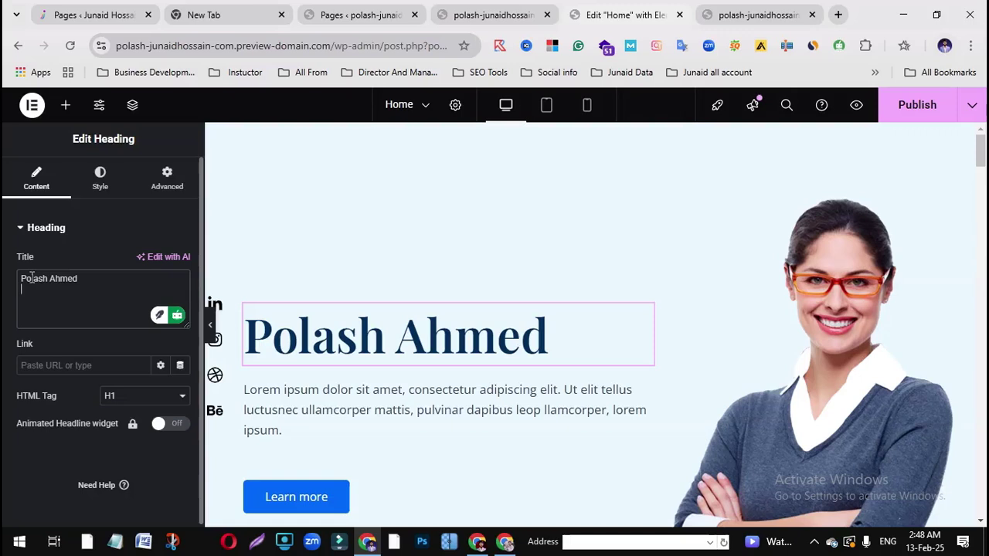
type("SE")
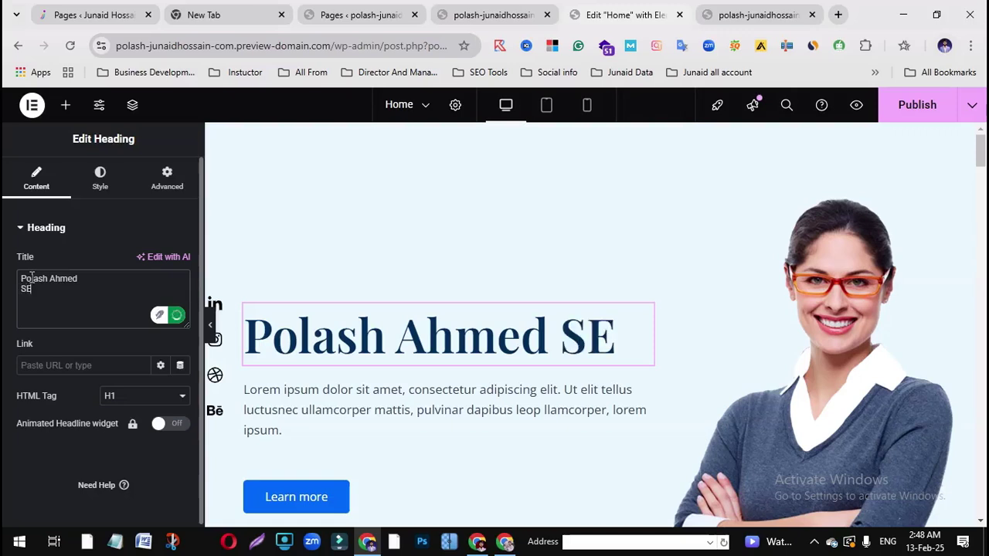
type("O Ex")
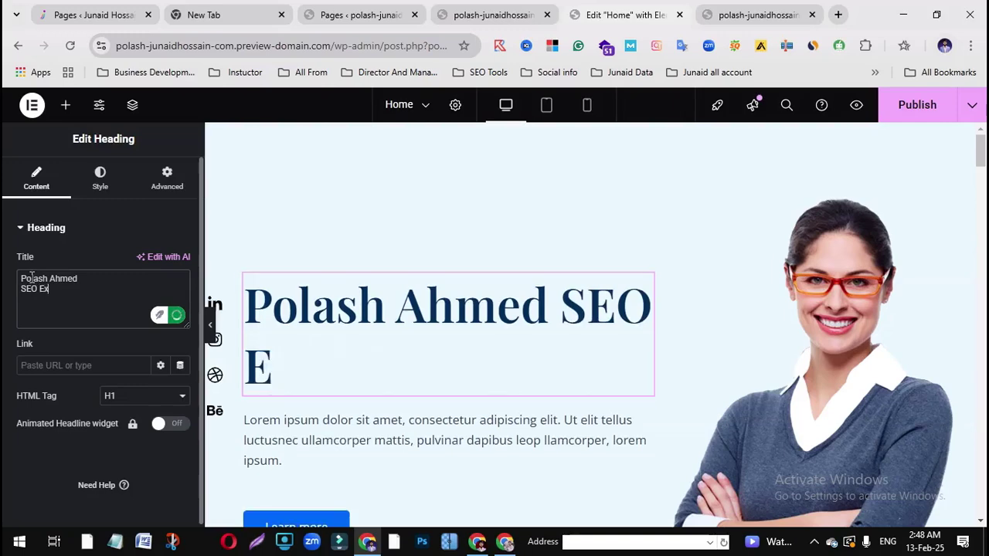
type("pert")
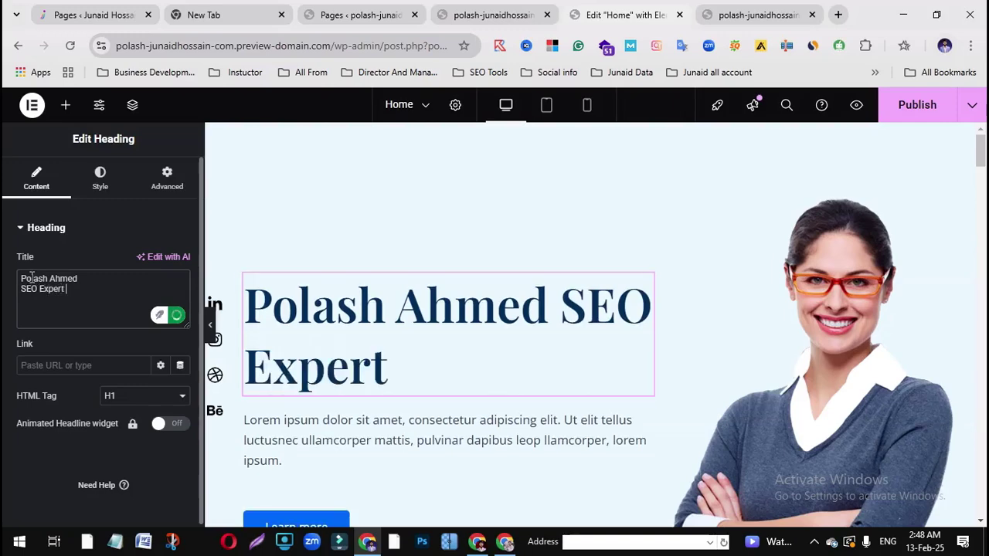
type(" In Ba")
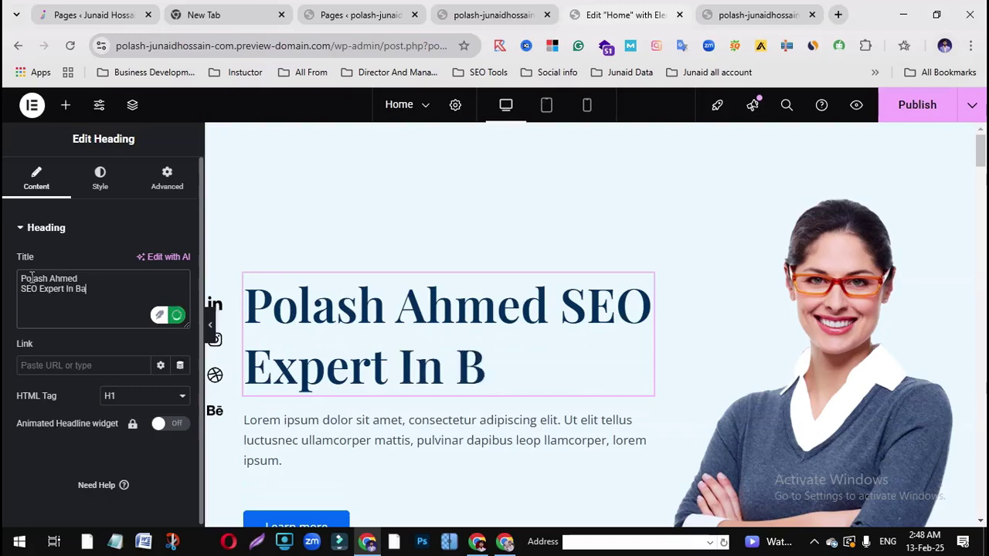
type("ngladesh")
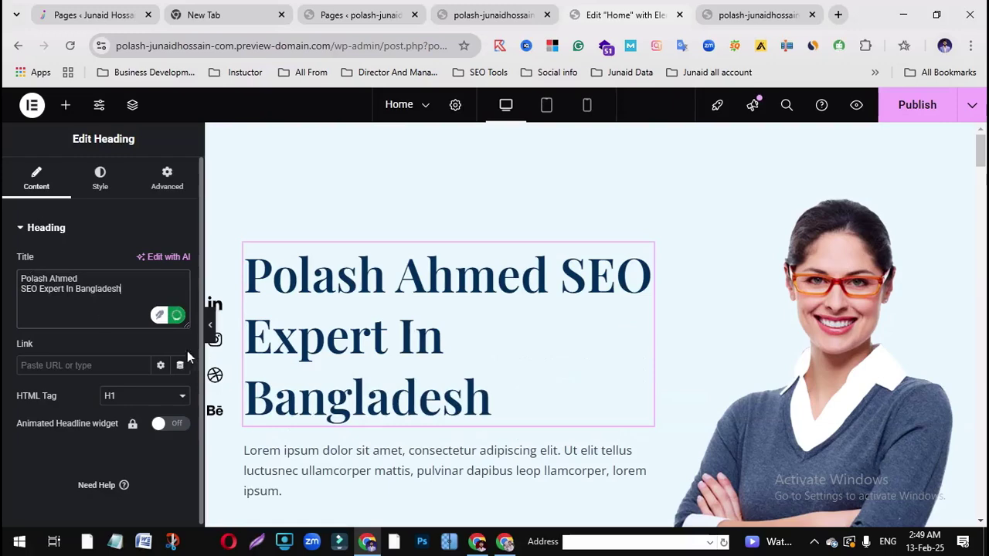
Change 'In' to lowercase 'in' in the heading
left_click(560, 359)
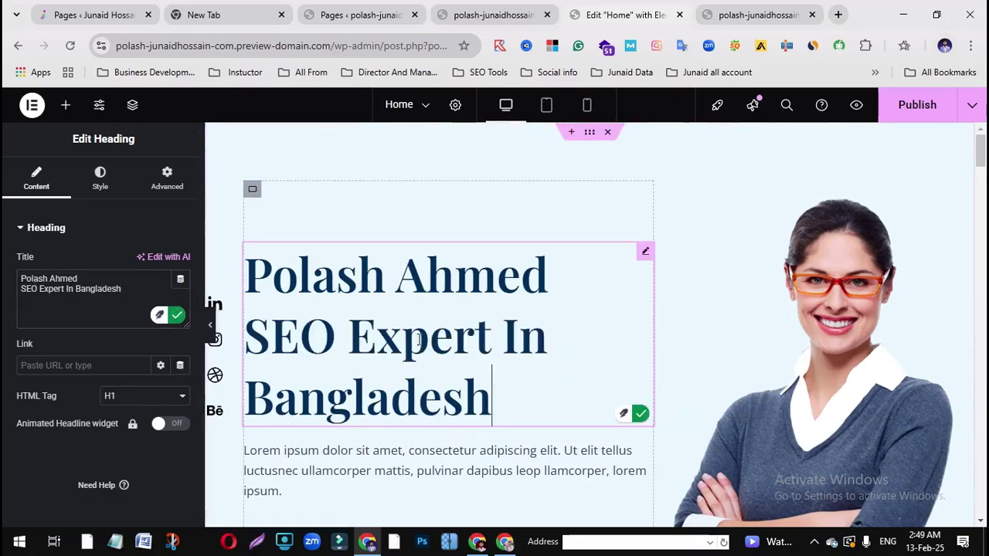
left_click(69, 289)
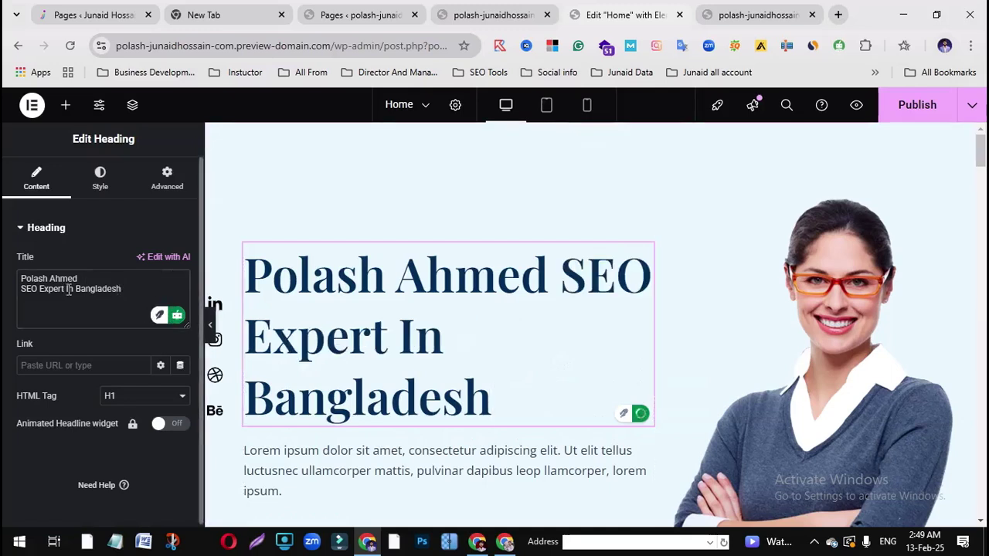
key("BackSpace")
type("i")
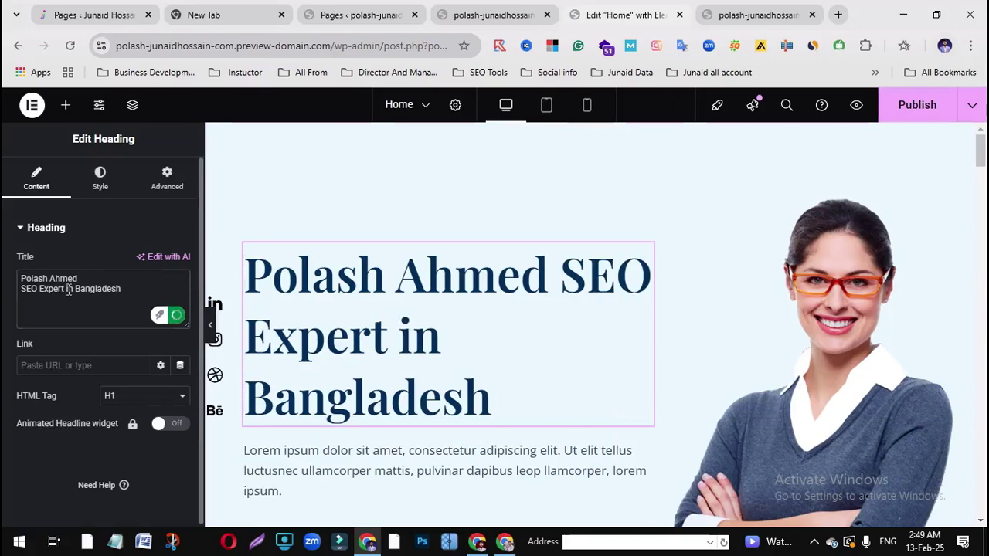
Set the heading's Typography font size to 66 px in the Style tab
left_click(549, 287)
left_click(137, 287)
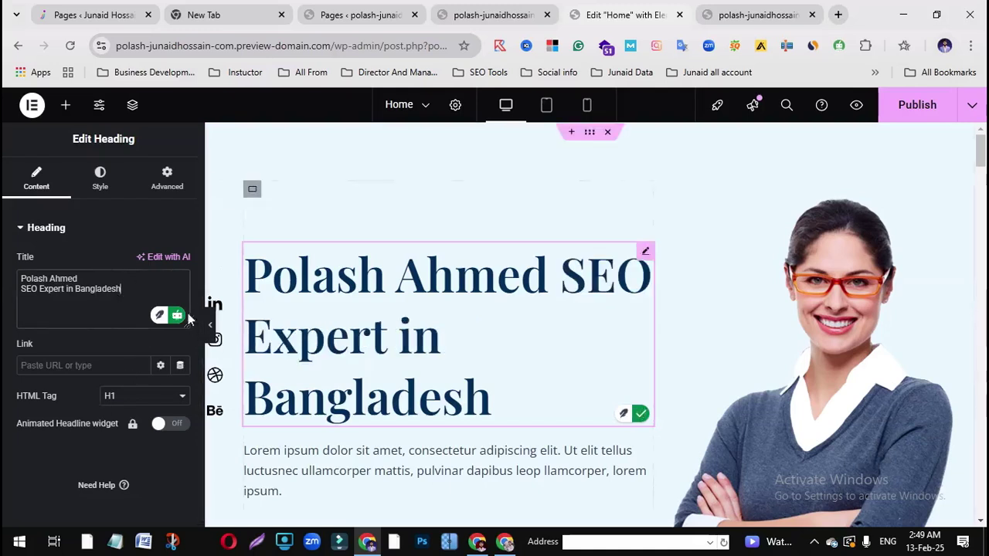
left_click(102, 189)
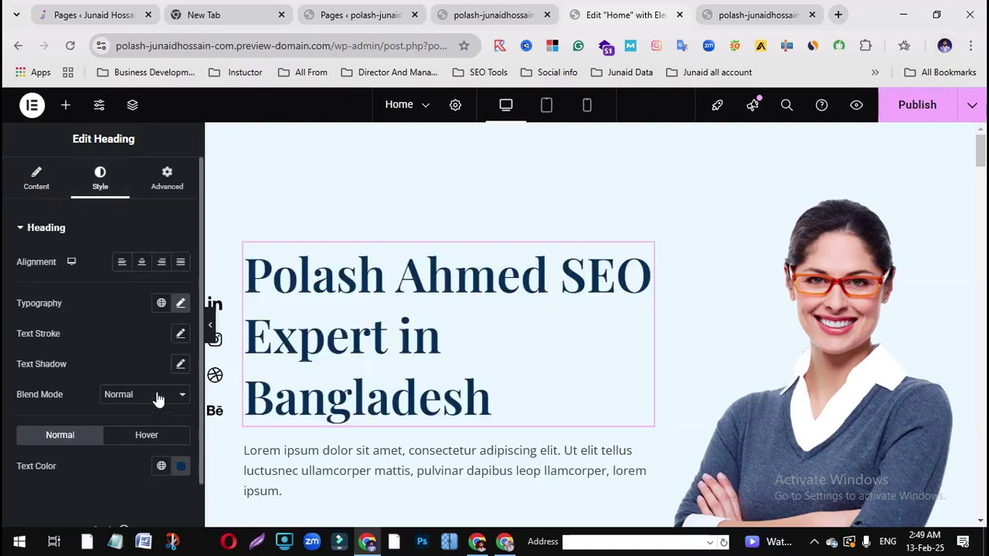
left_click(161, 303)
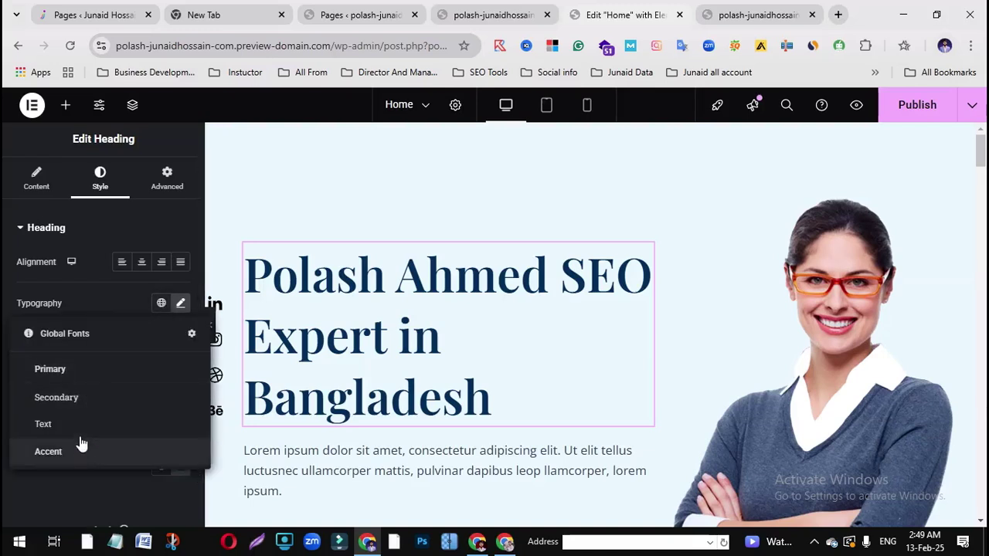
left_click(180, 303)
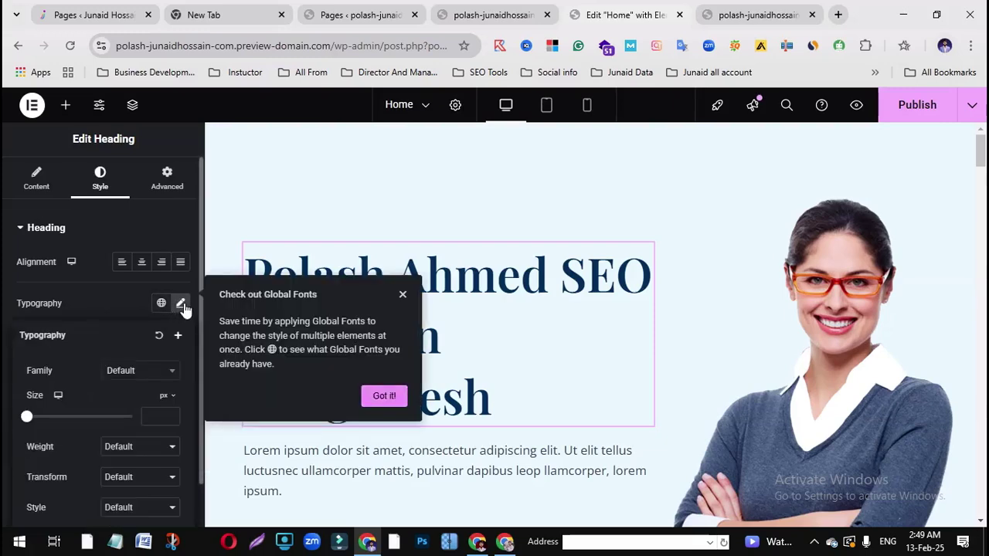
left_click(384, 395)
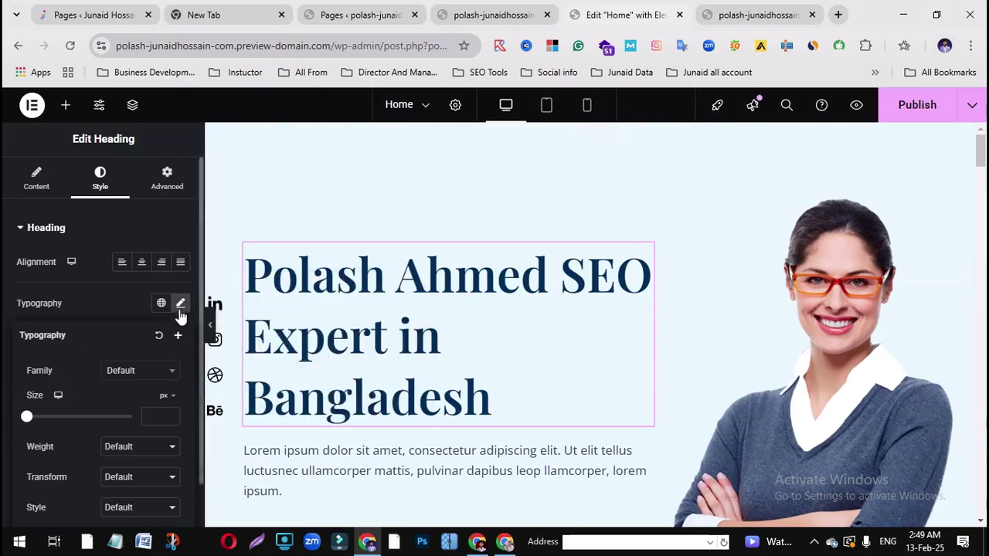
left_click_drag(28, 418, 62, 419)
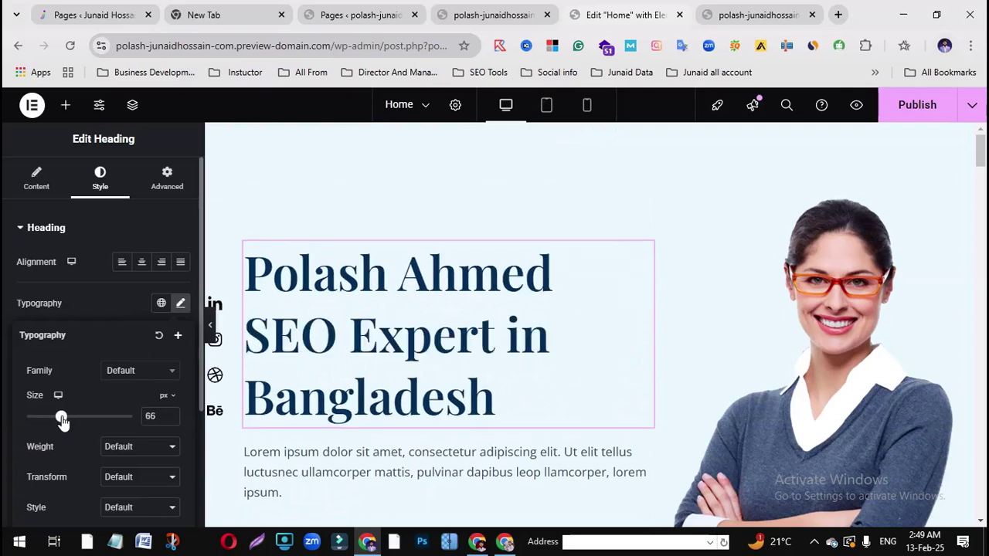
Try a Text Stroke outline on the heading, remove it, and view the Blend Mode options
left_click(409, 284)
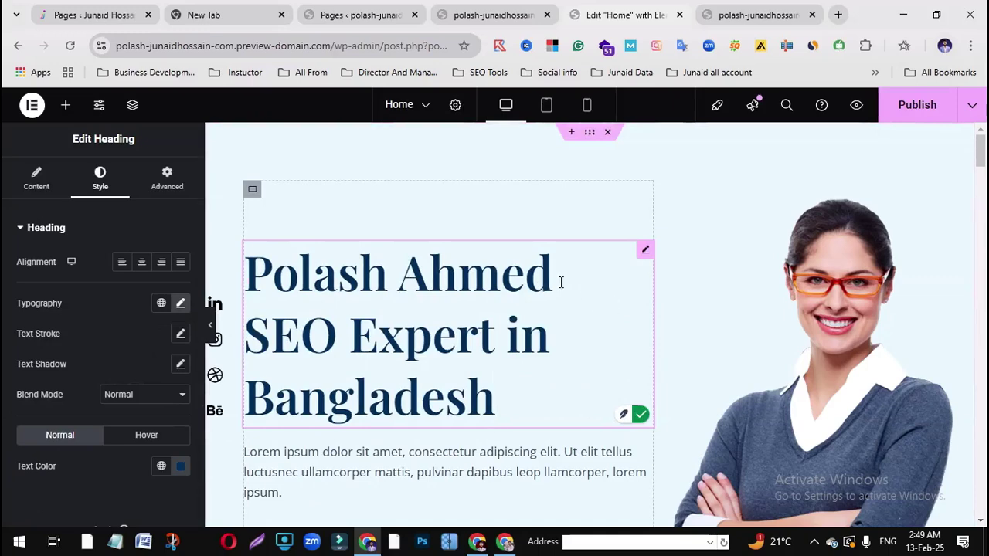
left_click_drag(560, 282, 244, 283)
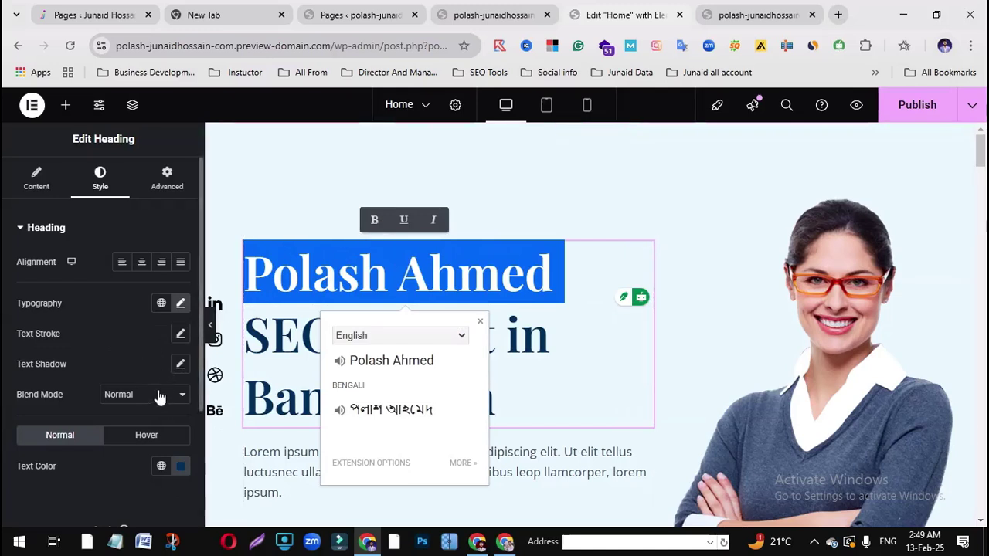
left_click(181, 336)
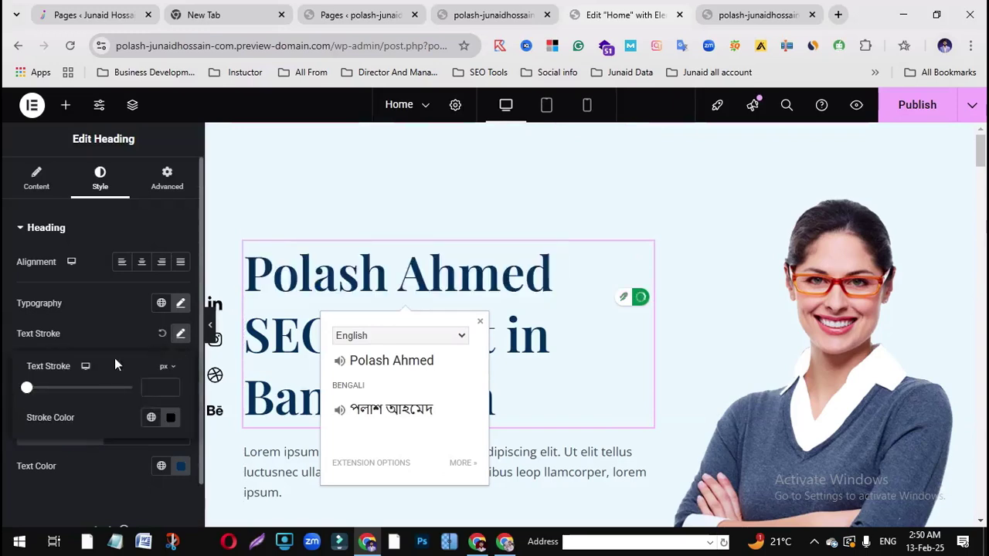
mouse_move(26, 388)
left_mouse_down()
mouse_move(46, 388)
mouse_move(12, 396)
left_mouse_up()
left_click(6, 397)
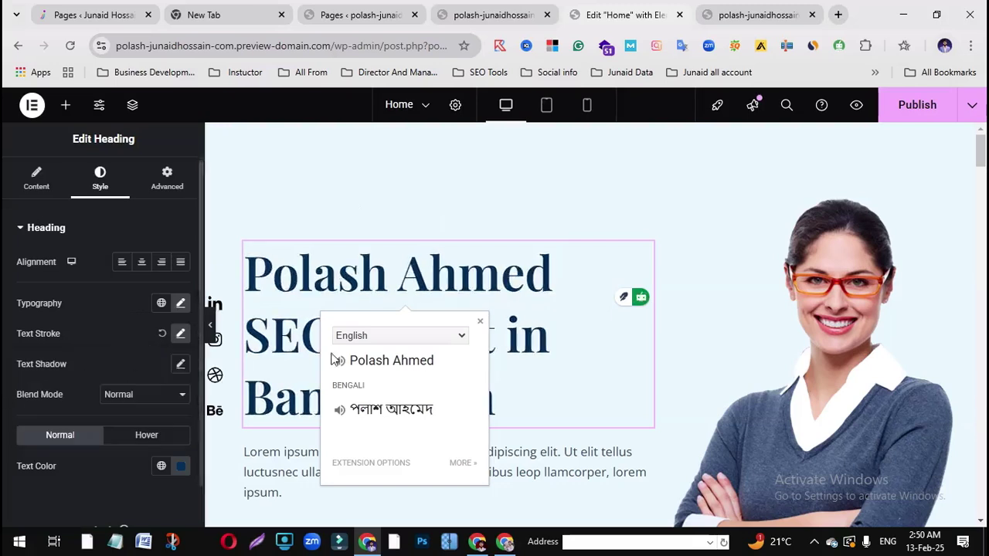
left_click(180, 395)
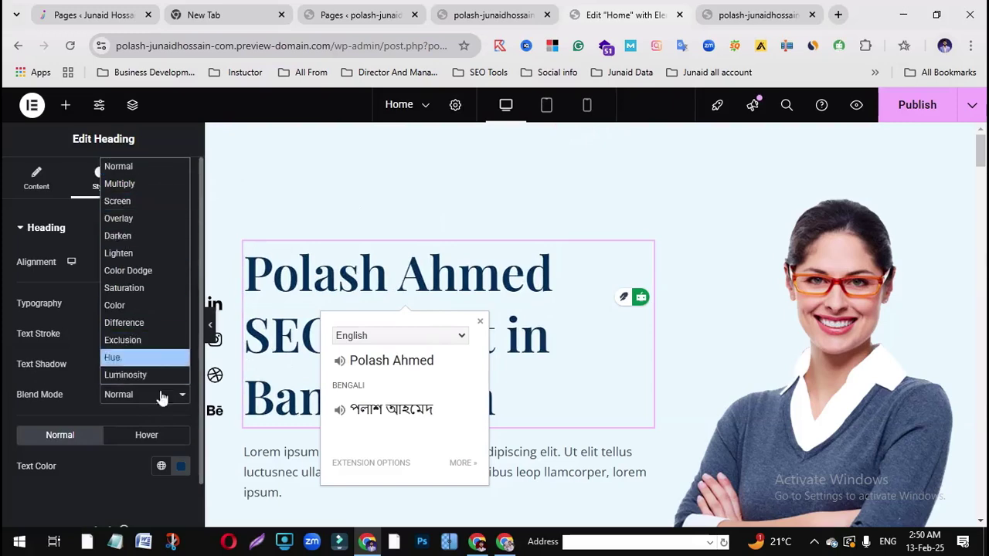
Review the hover colour options, then add a period after 'Bangladesh' in the heading
left_click(150, 437)
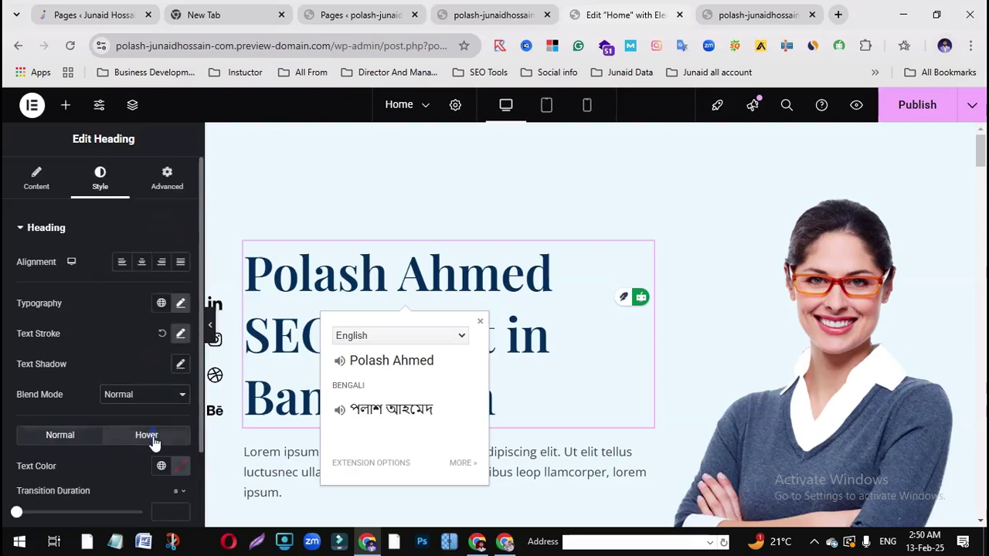
scroll(77, 465, "down", 1)
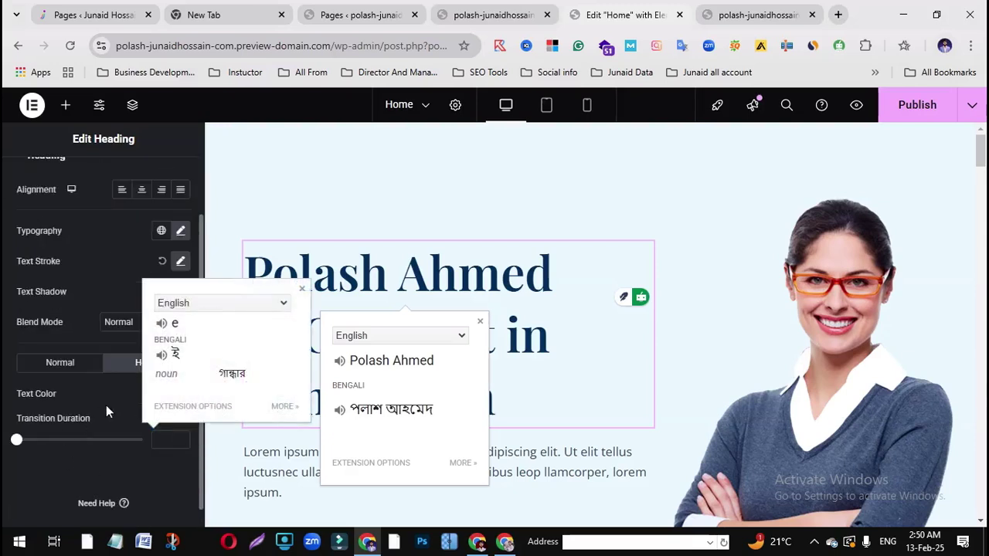
left_click(162, 394)
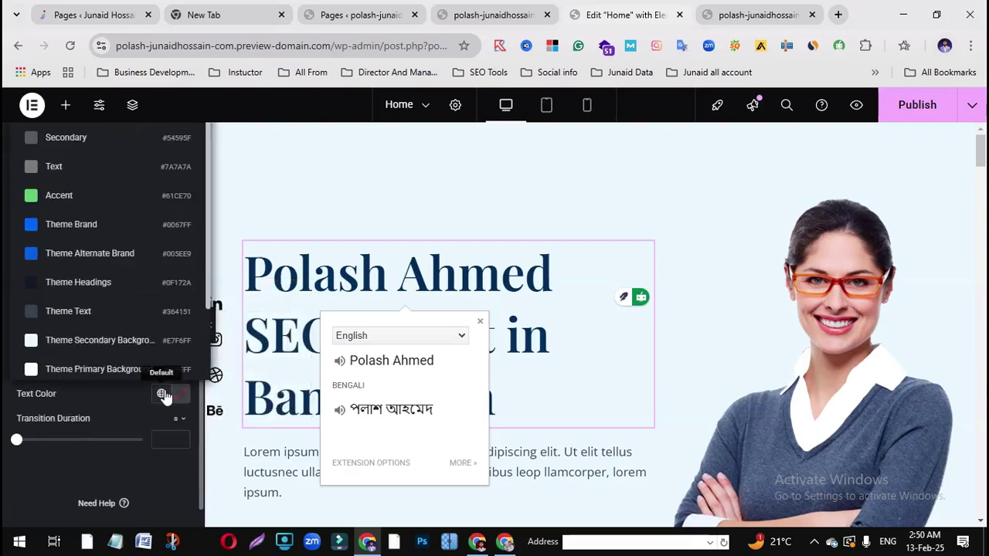
left_click(163, 395)
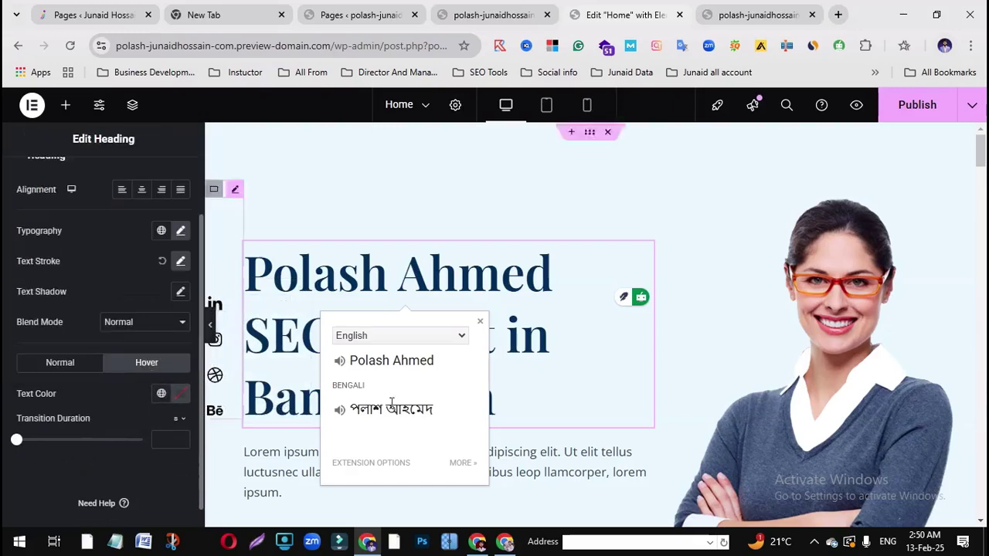
left_click(611, 383)
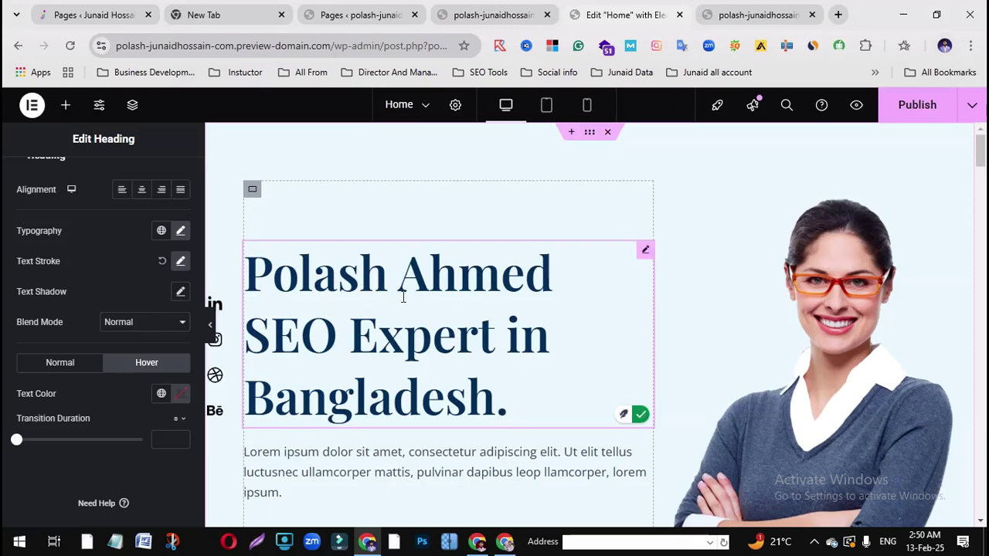
scroll(116, 316, "up", 2)
left_click(36, 176)
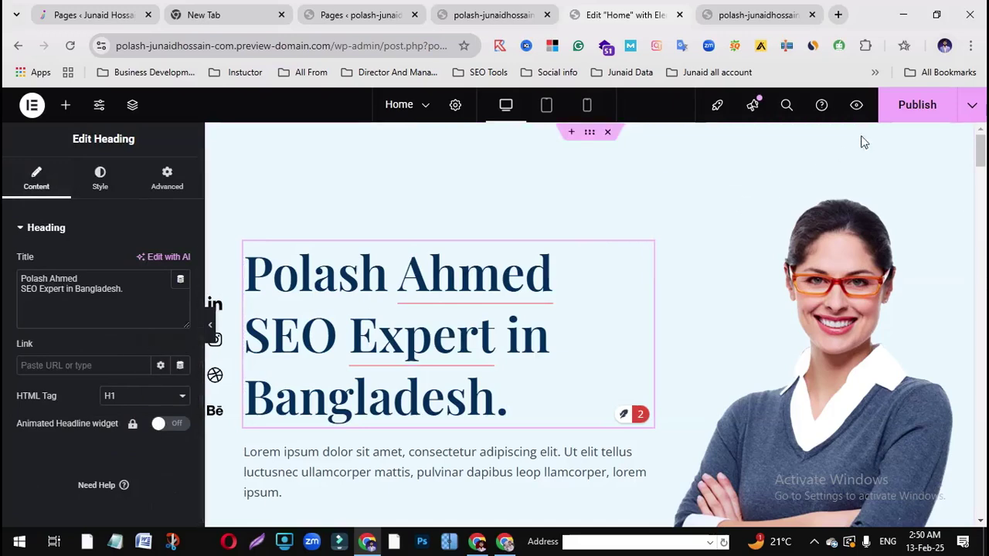
Publish the home page updates and select the hero portrait image widget
left_click(926, 103)
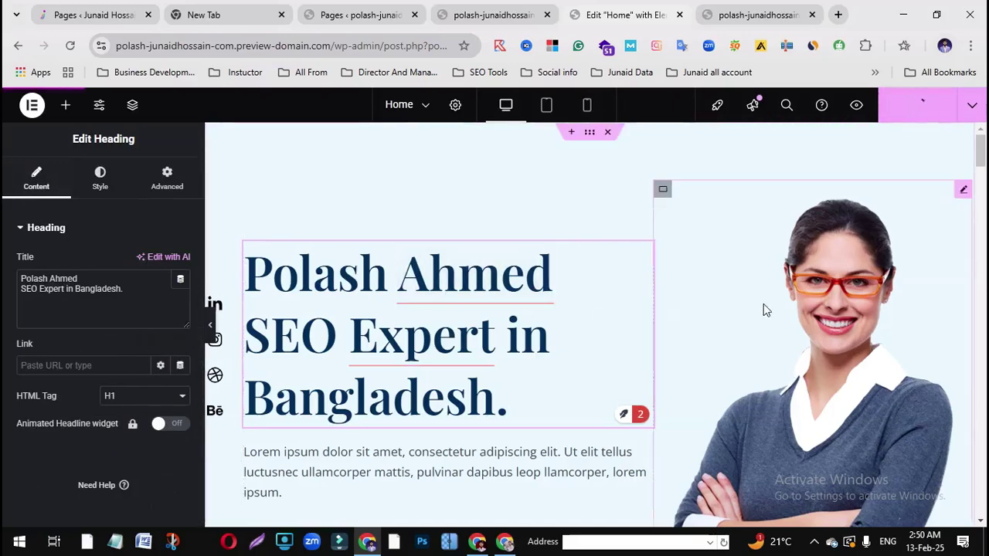
scroll(438, 291, "down", 2)
scroll(474, 292, "up", 2)
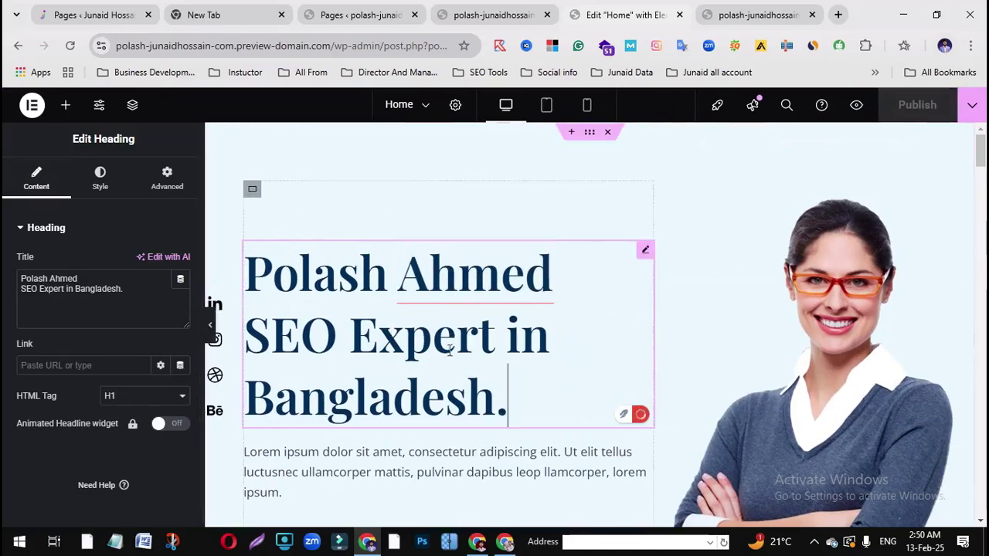
scroll(815, 340, "down", 2)
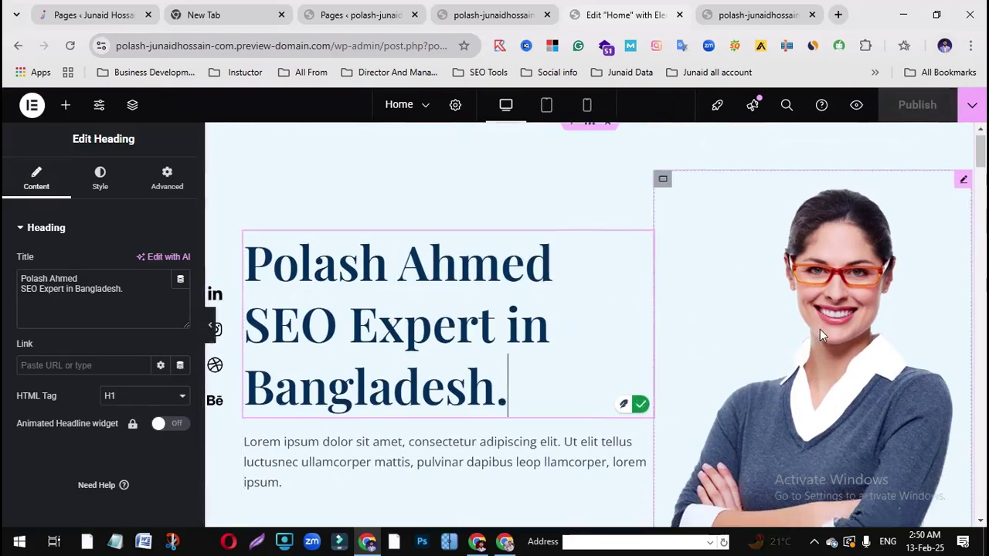
left_click(832, 281)
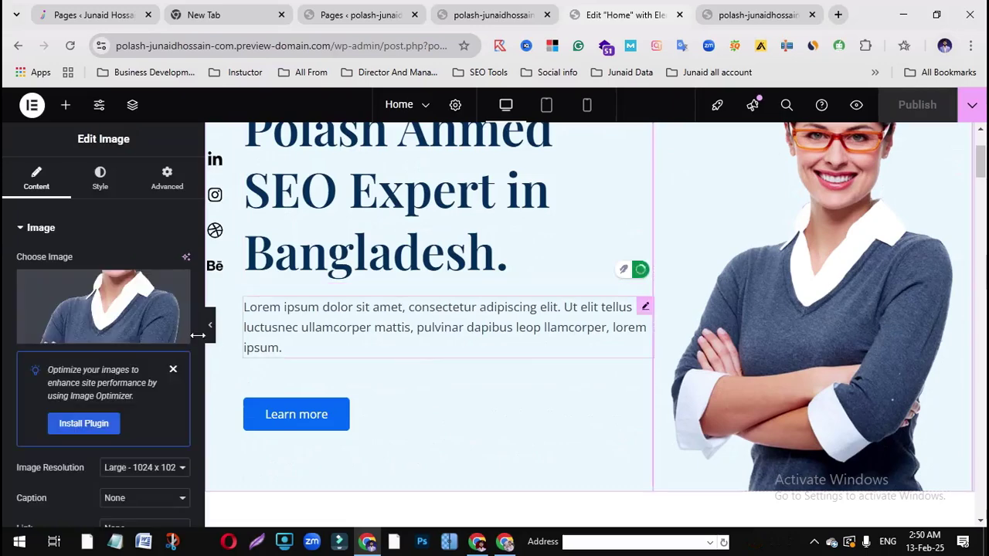
left_click(173, 369)
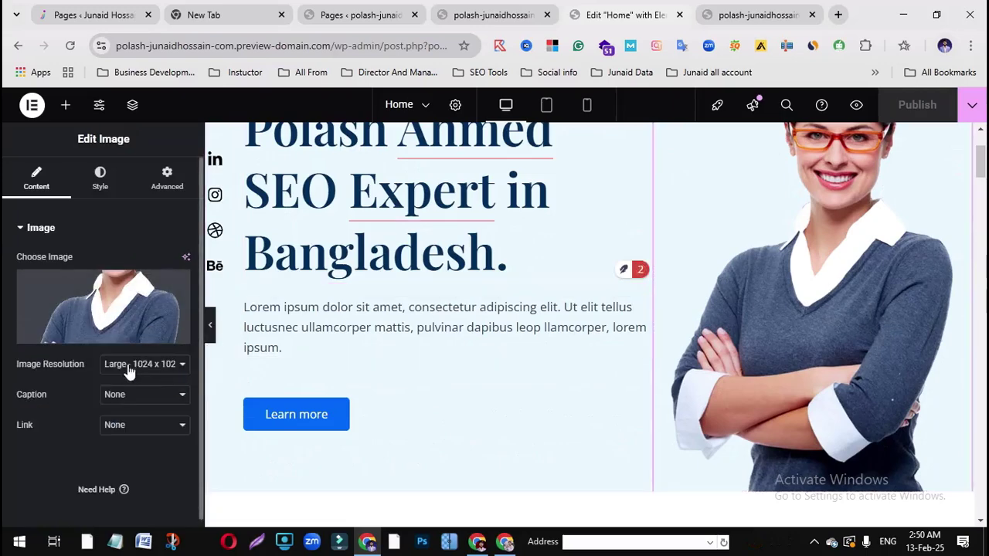
Replace the hero image with male-3.jpg from the Media Library
left_click(93, 336)
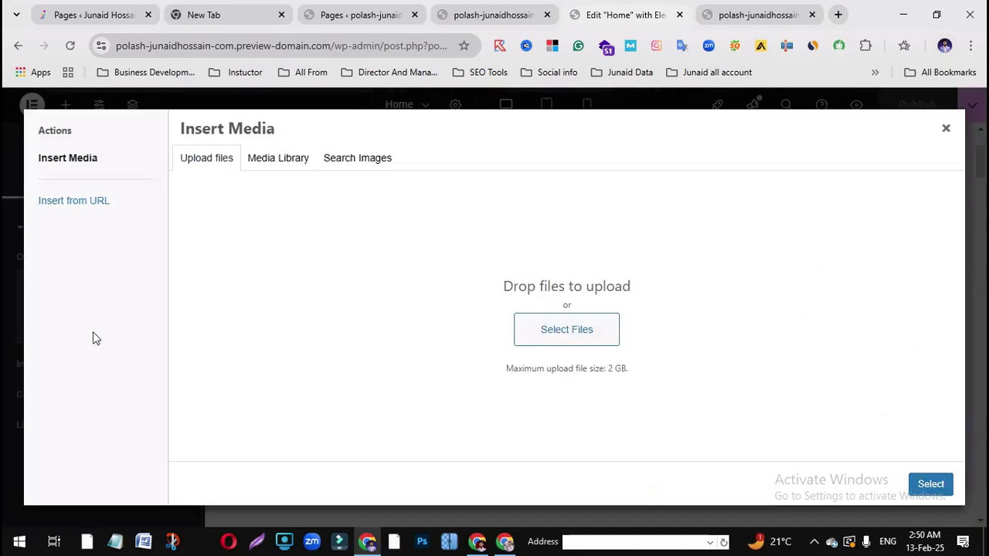
left_click(547, 332)
left_click(403, 323)
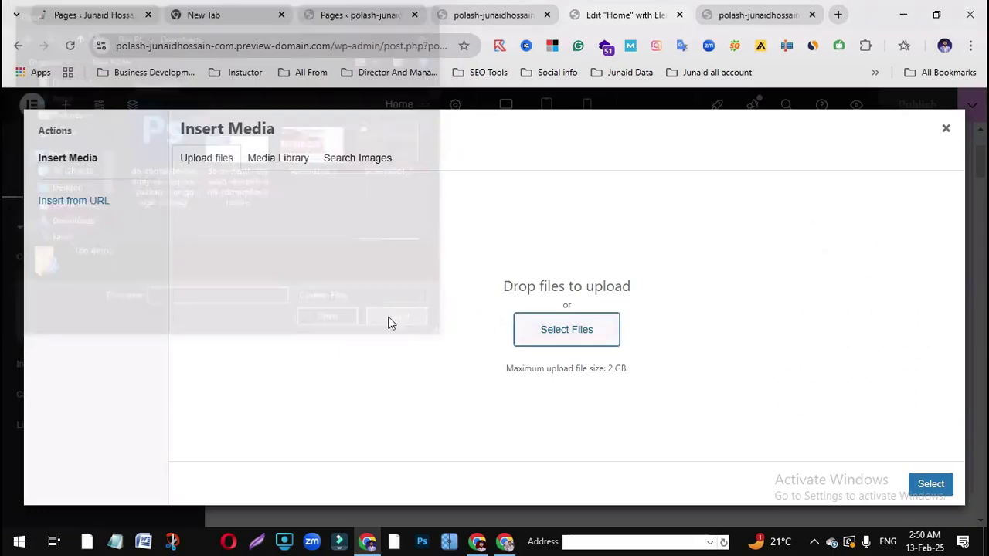
left_click(292, 158)
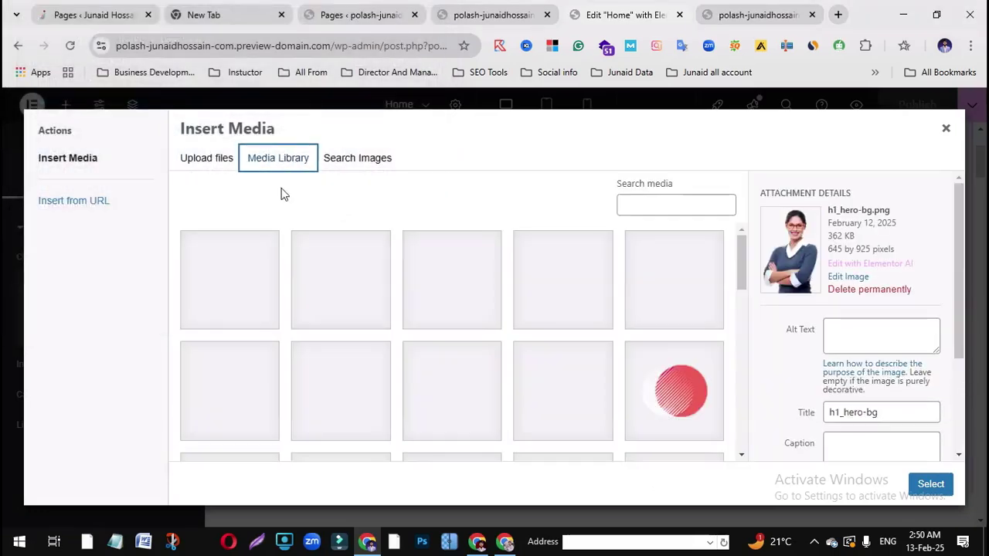
scroll(494, 363, "down", 2)
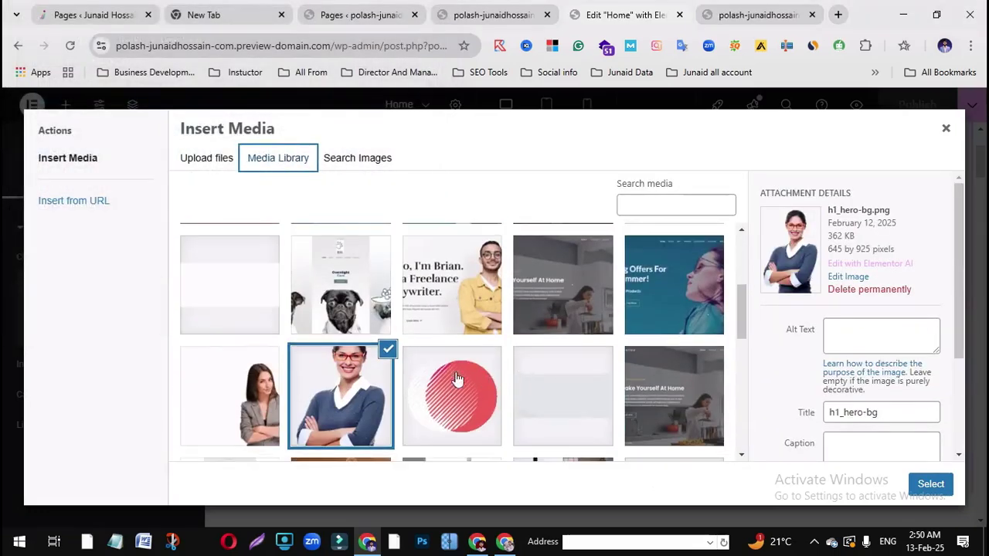
scroll(461, 349, "down", 5)
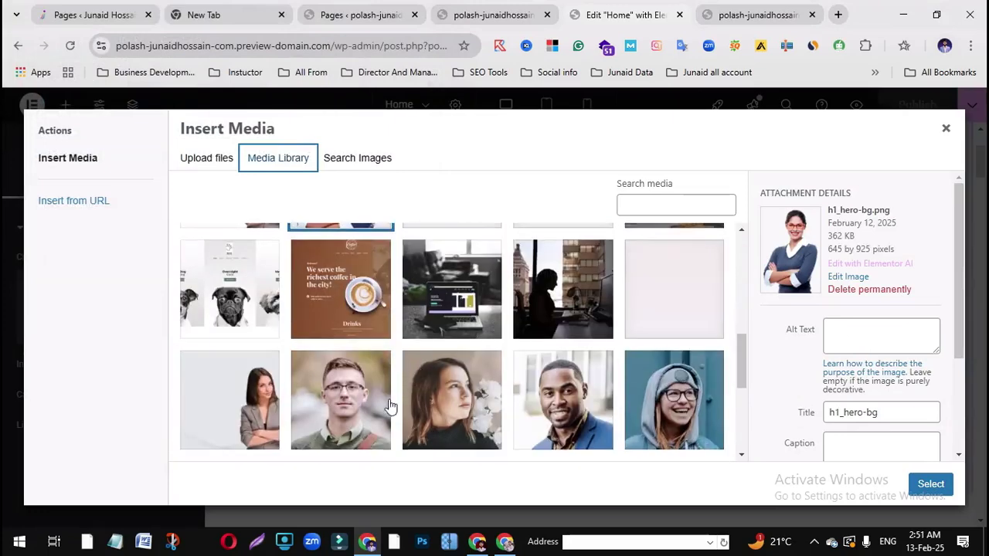
left_click(364, 285)
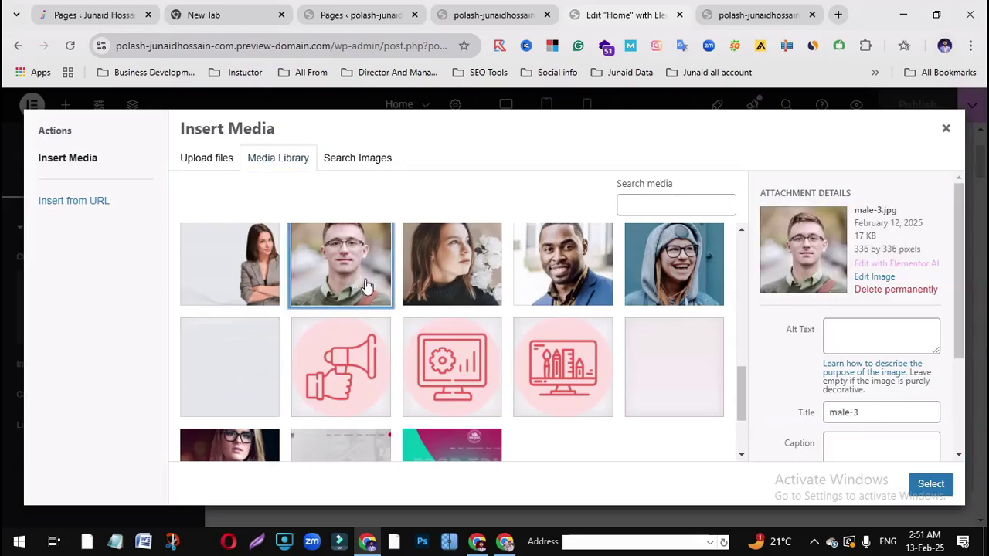
left_click(930, 483)
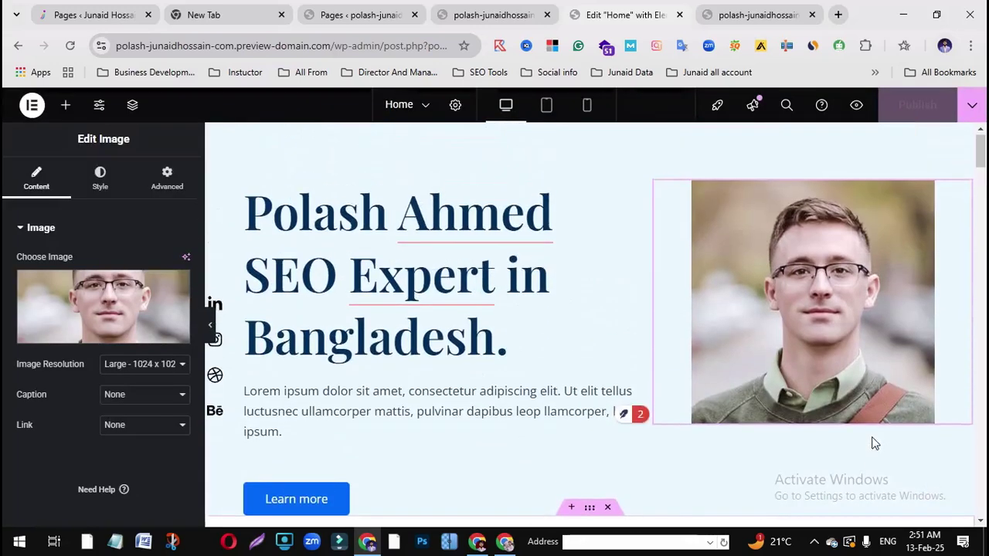
Reopen the hero image's media picker on the Upload files tab
left_click(87, 337)
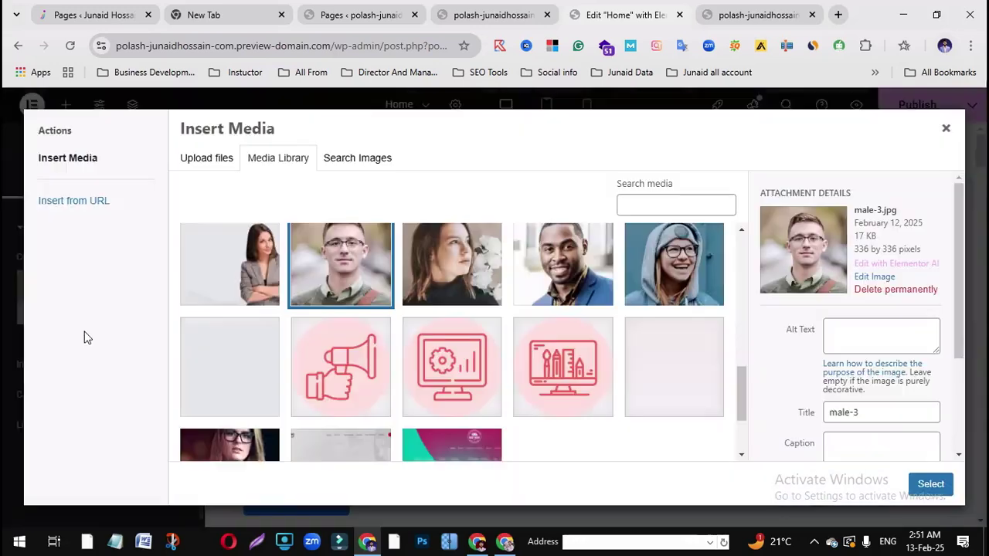
scroll(324, 343, "down", 2)
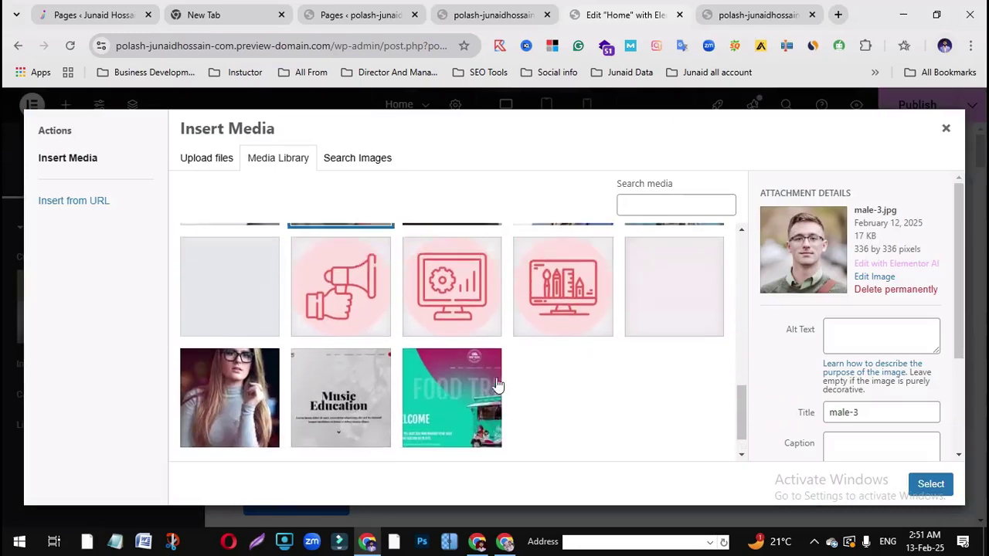
scroll(496, 386, "up", 3)
scroll(510, 386, "up", 5)
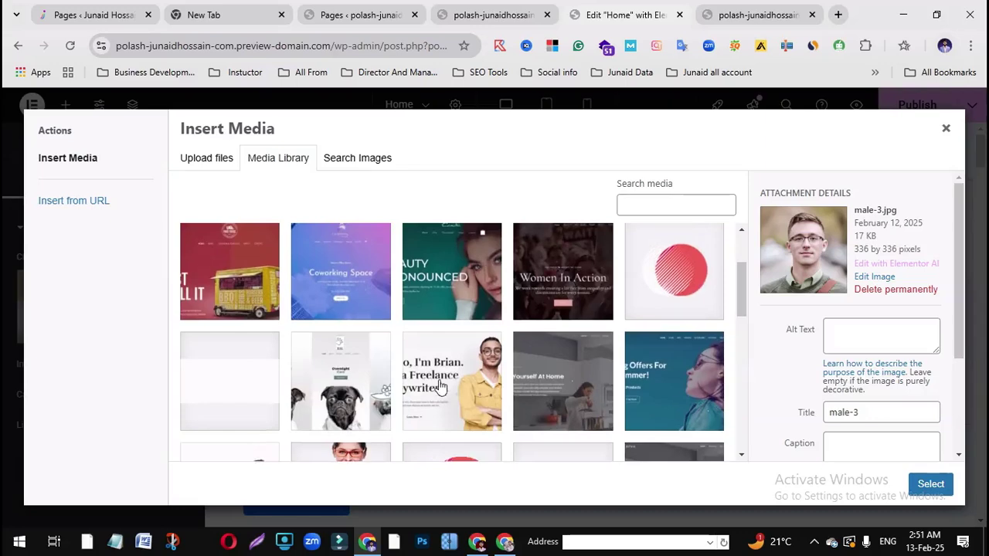
left_click(214, 158)
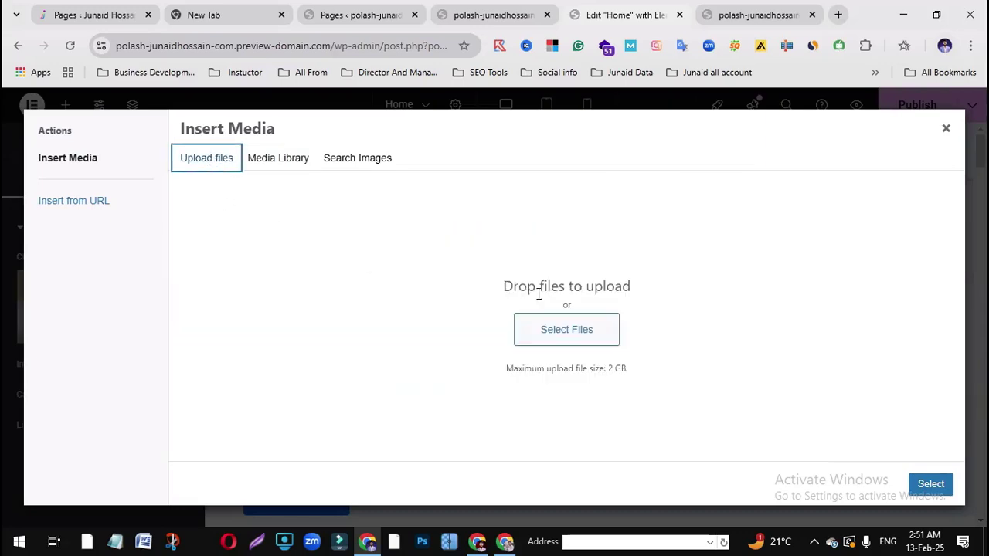
Upload the blue-suit portrait PNG from Downloads and set it as the hero image
left_click(565, 334)
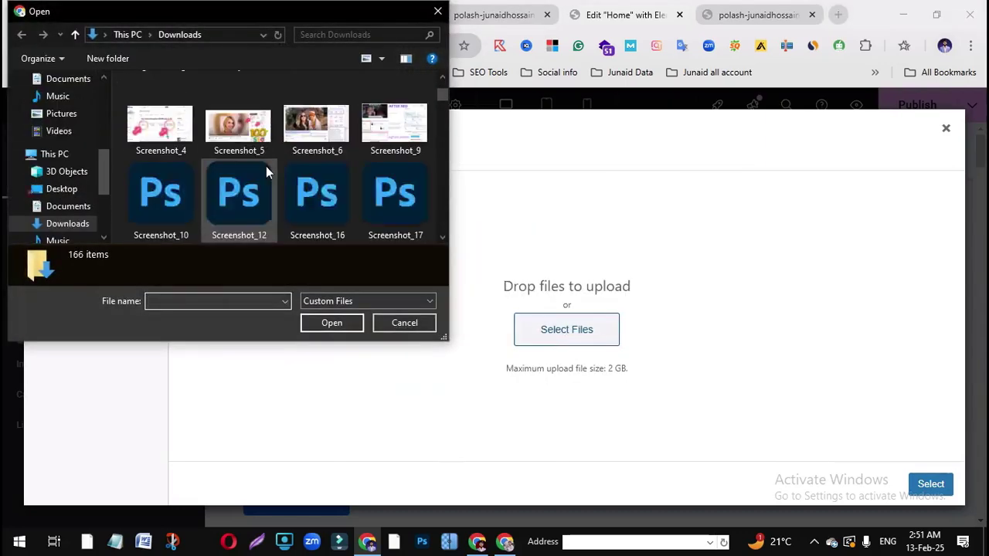
scroll(280, 178, "down", 5)
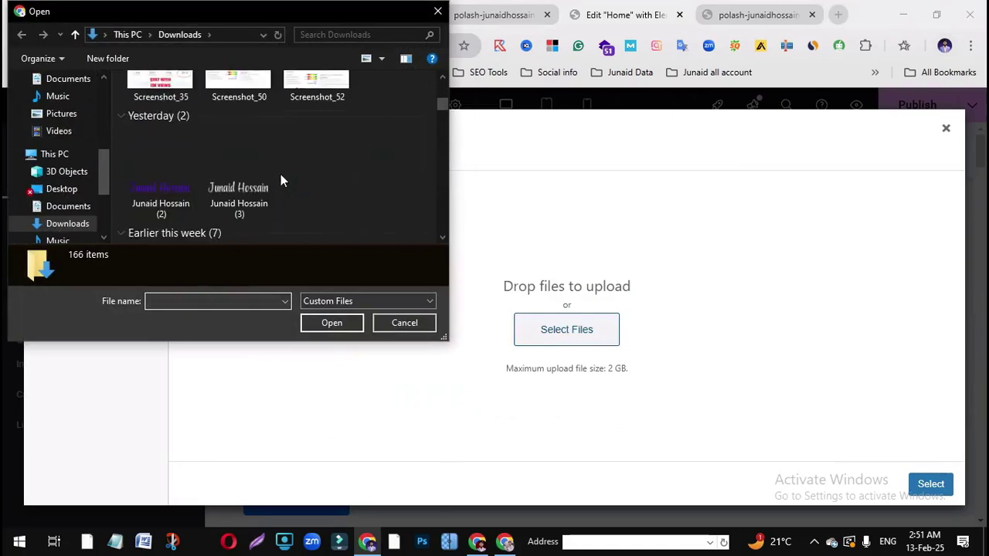
scroll(280, 177, "down", 8)
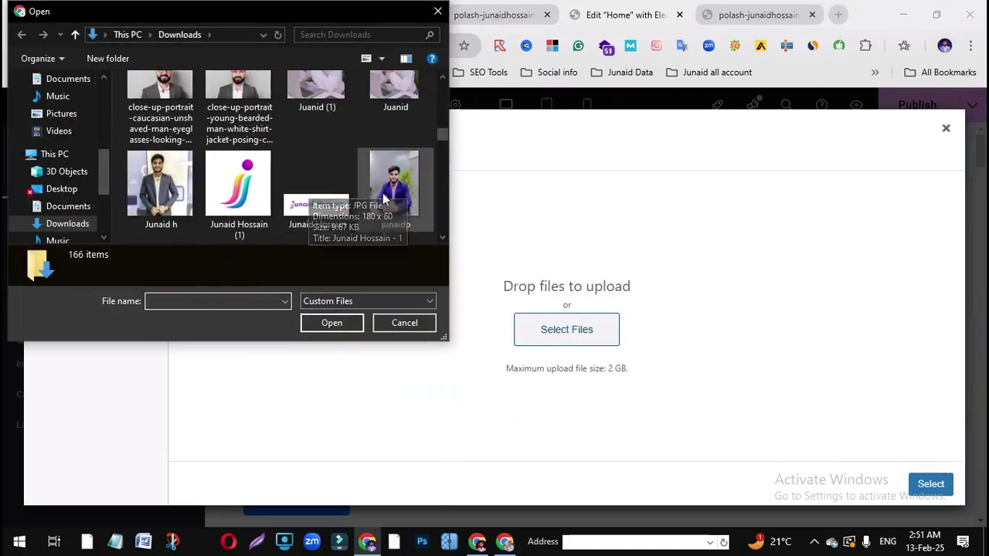
scroll(298, 194, "up", 2)
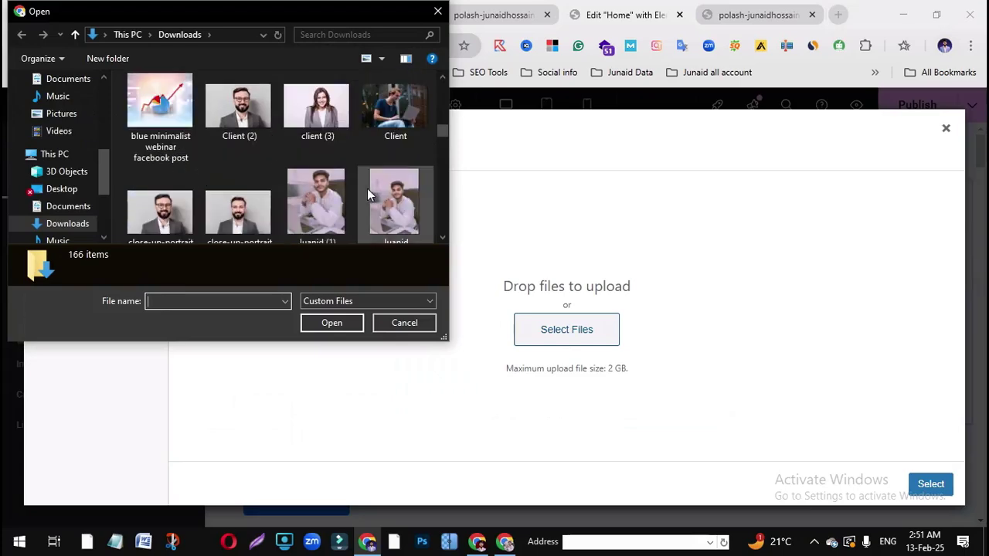
scroll(369, 188, "down", 10)
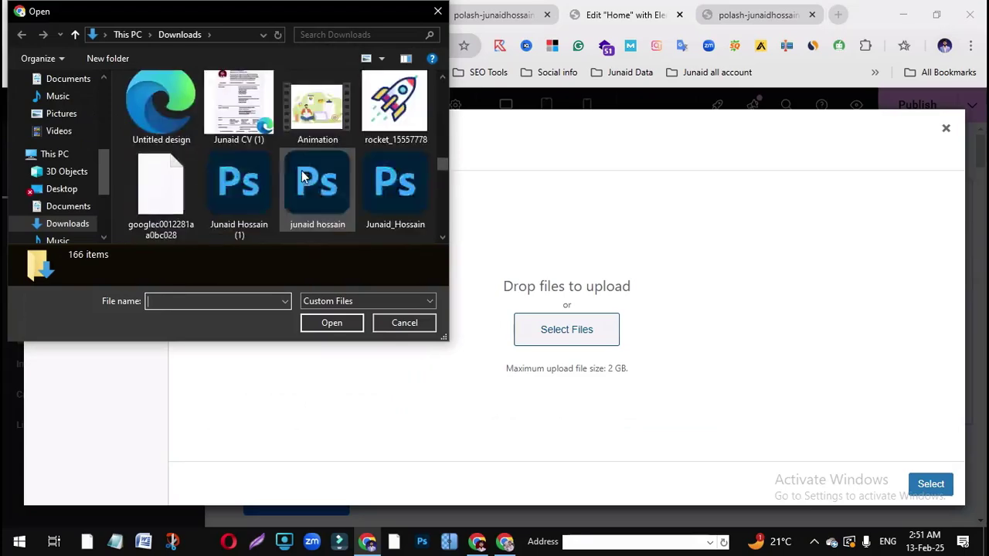
scroll(309, 178, "down", 10)
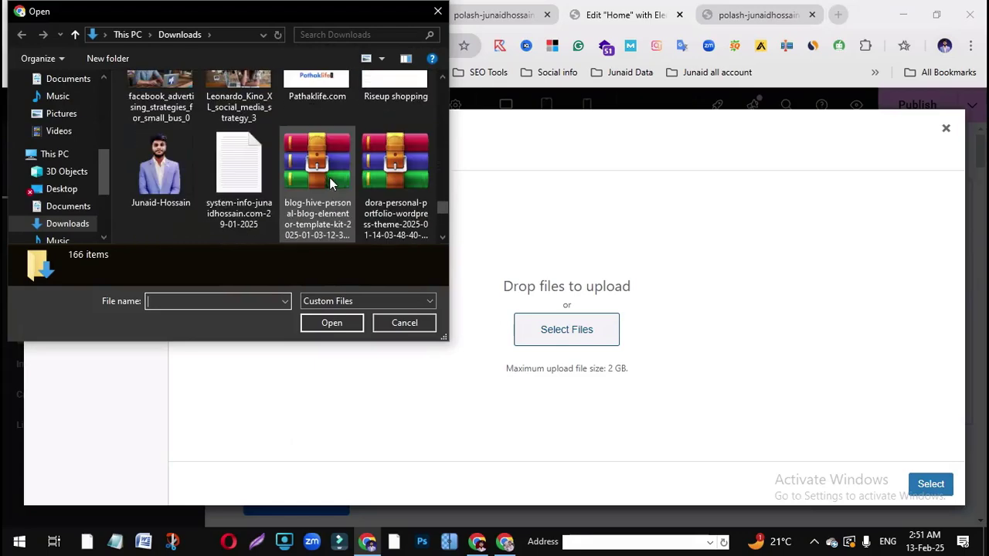
left_click(179, 177)
left_click(328, 323)
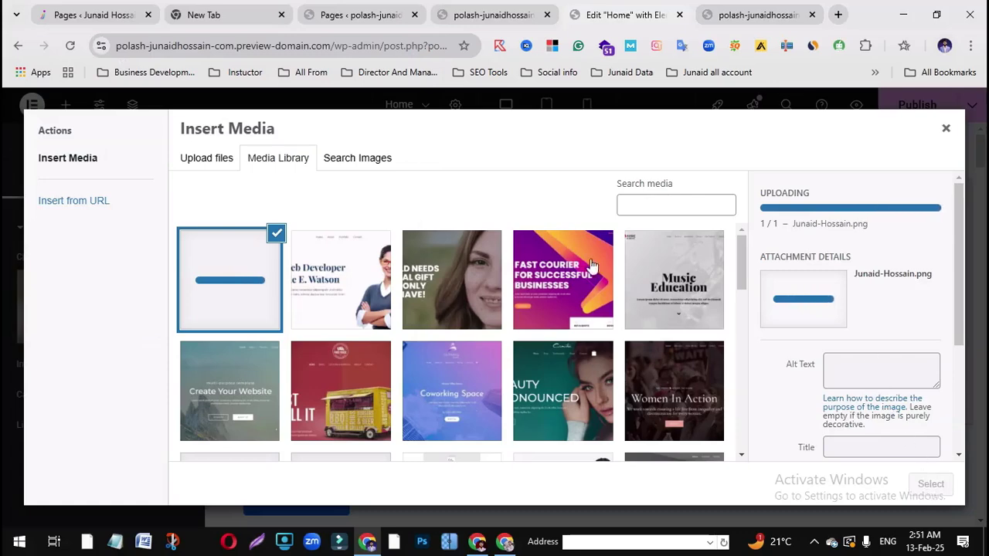
scroll(591, 264, "down", 5)
left_click(840, 331)
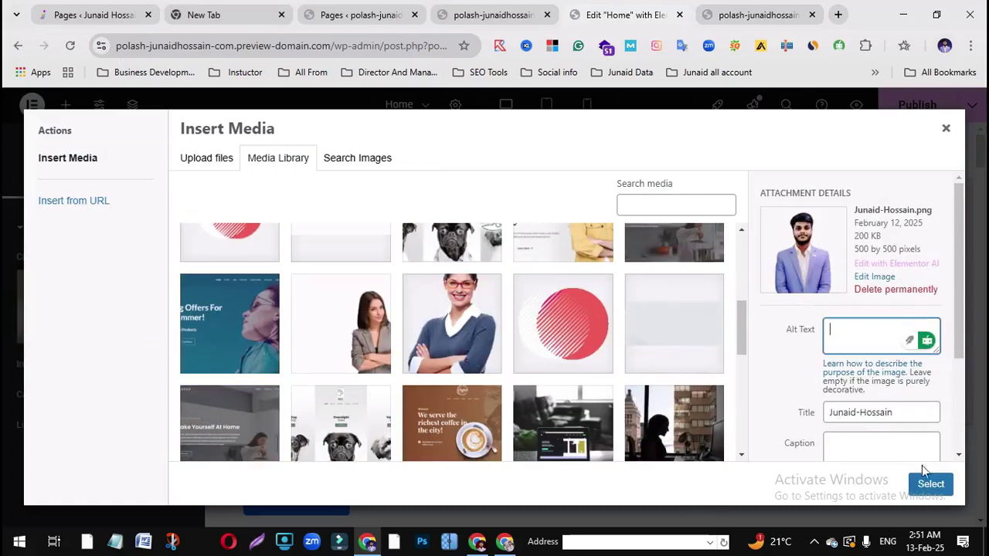
left_click(929, 482)
scroll(781, 288, "down", 3)
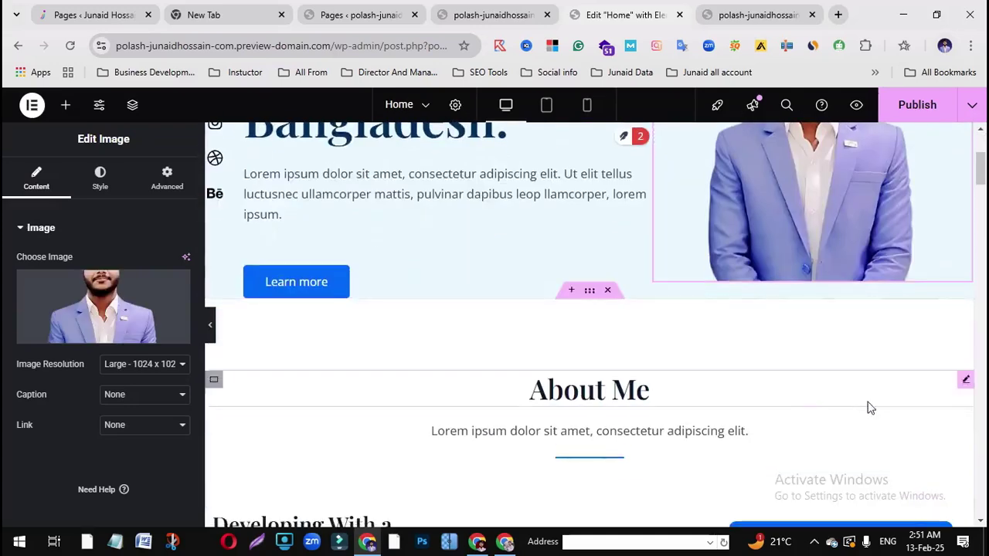
Scroll past the new hero portrait and open the About Me heading's settings
scroll(867, 408, "up", 3)
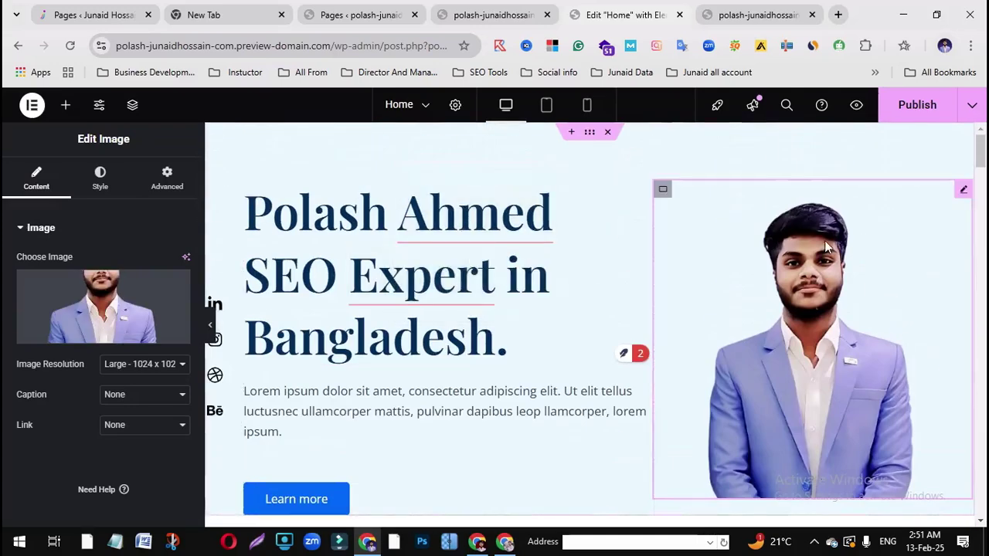
scroll(510, 230, "down", 4)
left_click(910, 117)
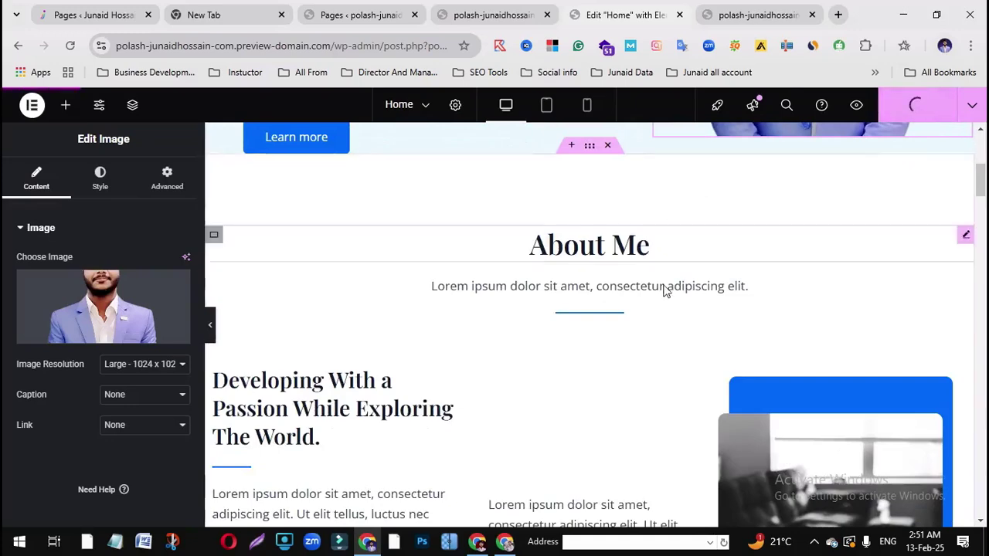
scroll(662, 334, "up", 2)
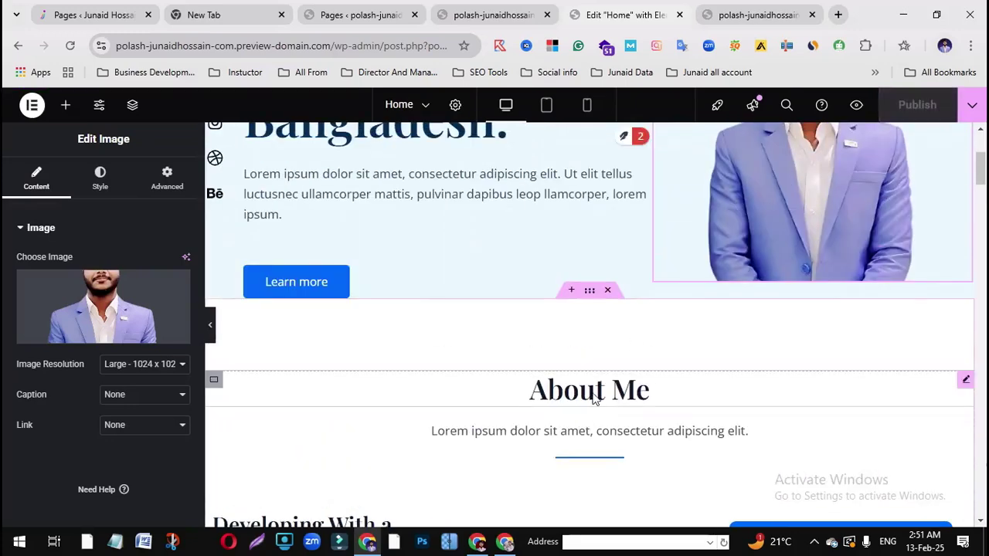
left_click(592, 398)
scroll(610, 418, "down", 1)
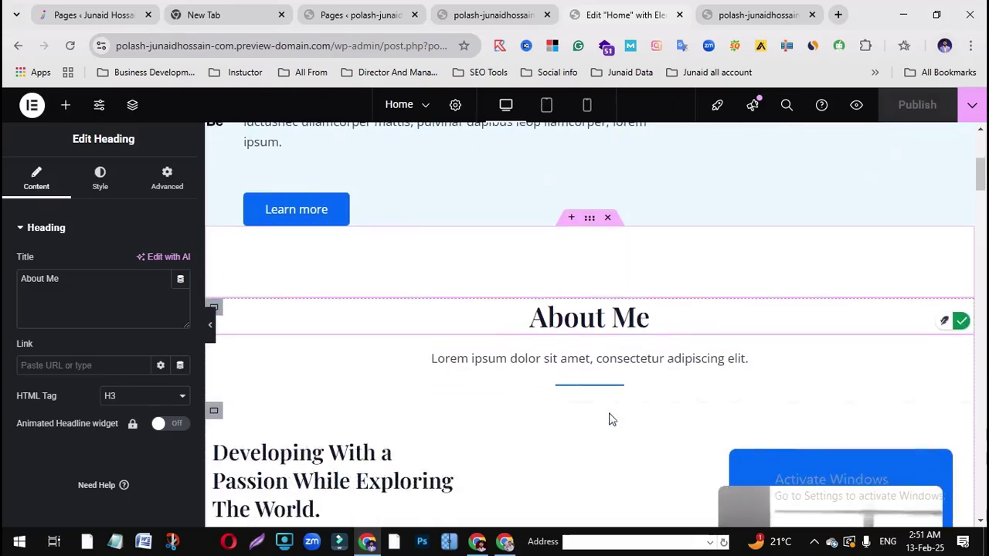
scroll(610, 419, "down", 5)
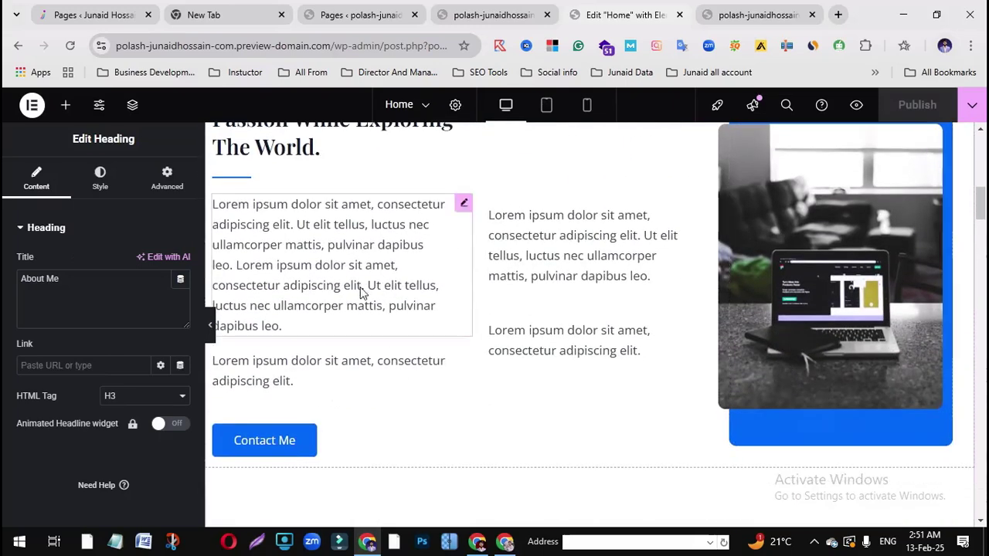
Open the About section's Lorem paragraph in the Text Editor for editing
left_click(366, 234)
scroll(119, 393, "down", 3)
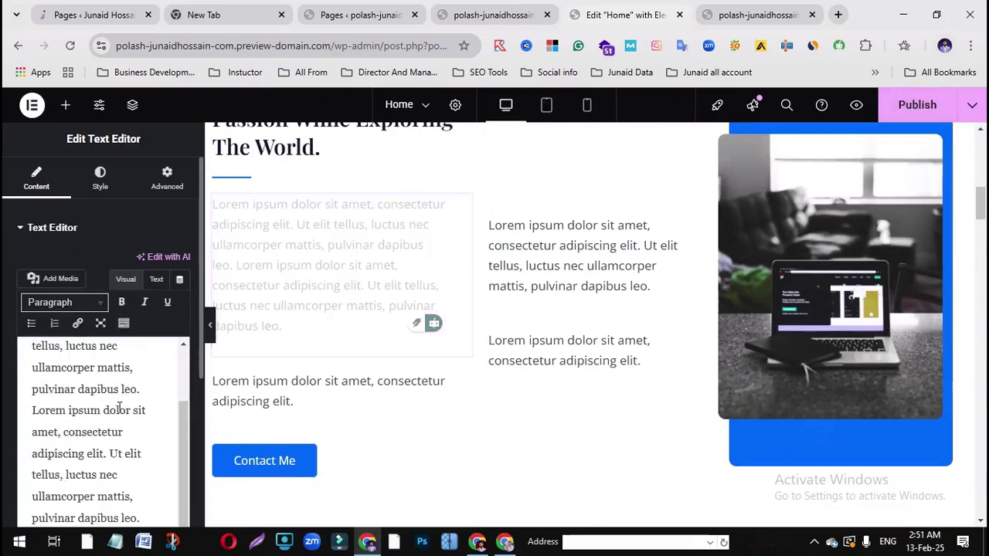
left_click(118, 410)
scroll(375, 231, "up", 1)
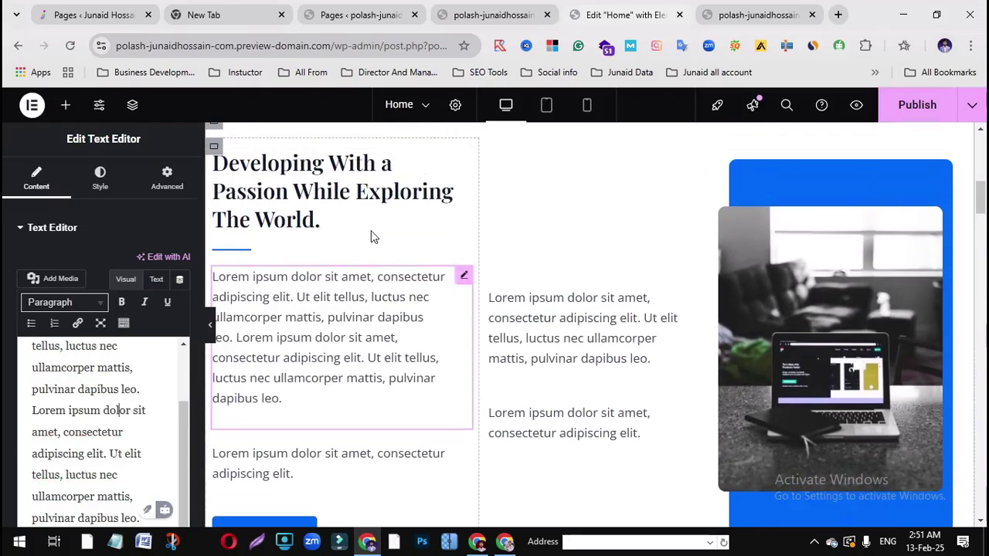
scroll(401, 255, "down", 2)
scroll(429, 325, "down", 5)
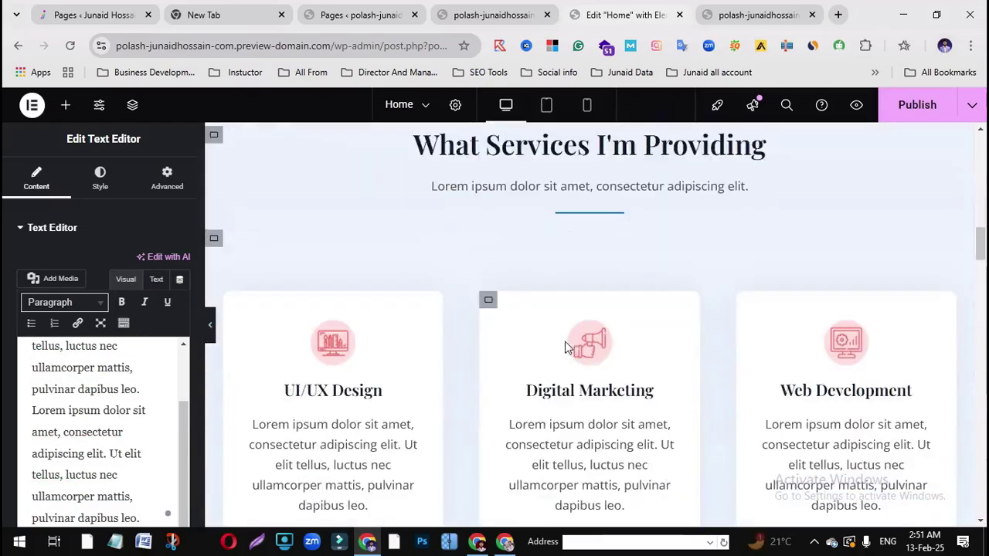
scroll(558, 298, "up", 2)
Inspect the service cards: Digital Marketing text, UI/UX Design icon and both headings
scroll(724, 318, "down", 4)
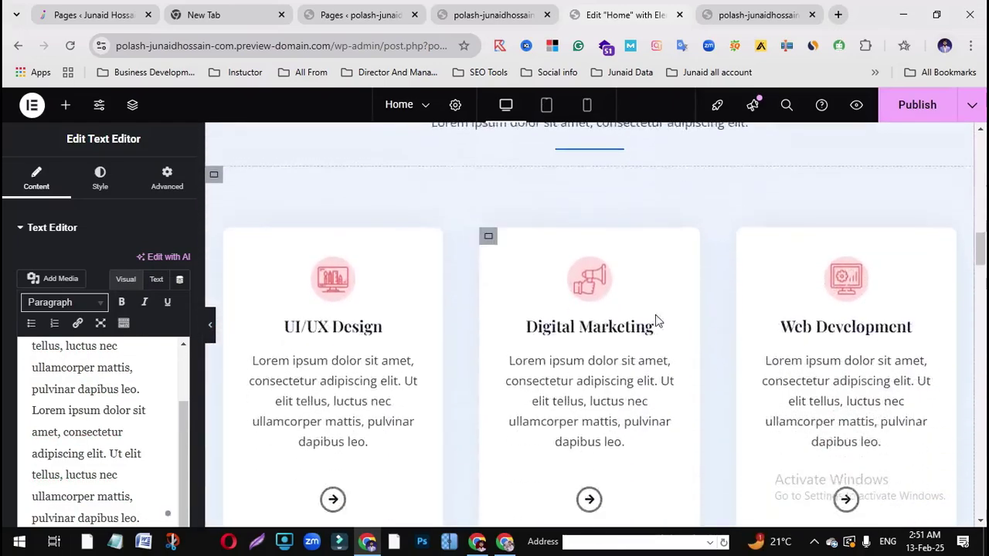
scroll(655, 319, "up", 4)
scroll(717, 333, "down", 2)
scroll(718, 334, "down", 4)
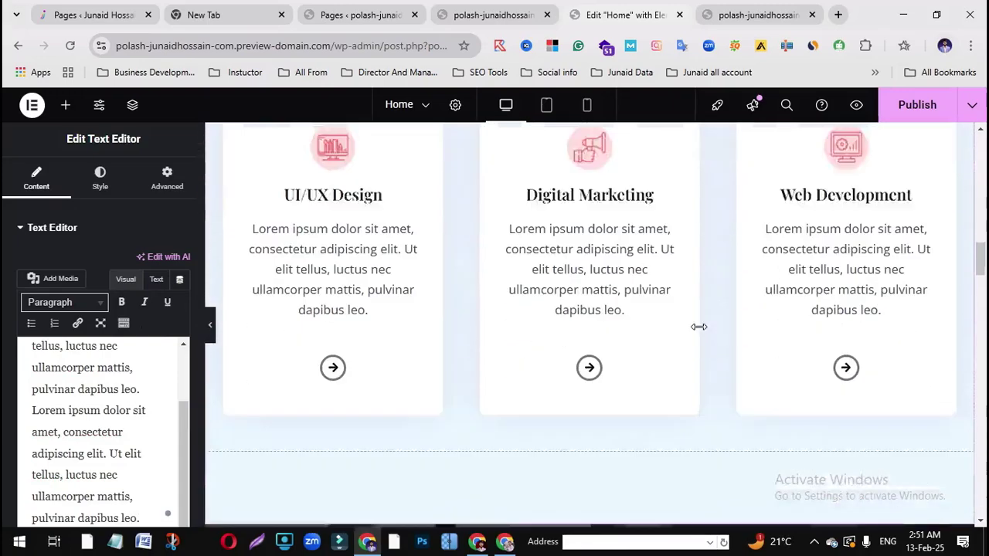
scroll(881, 287, "up", 2)
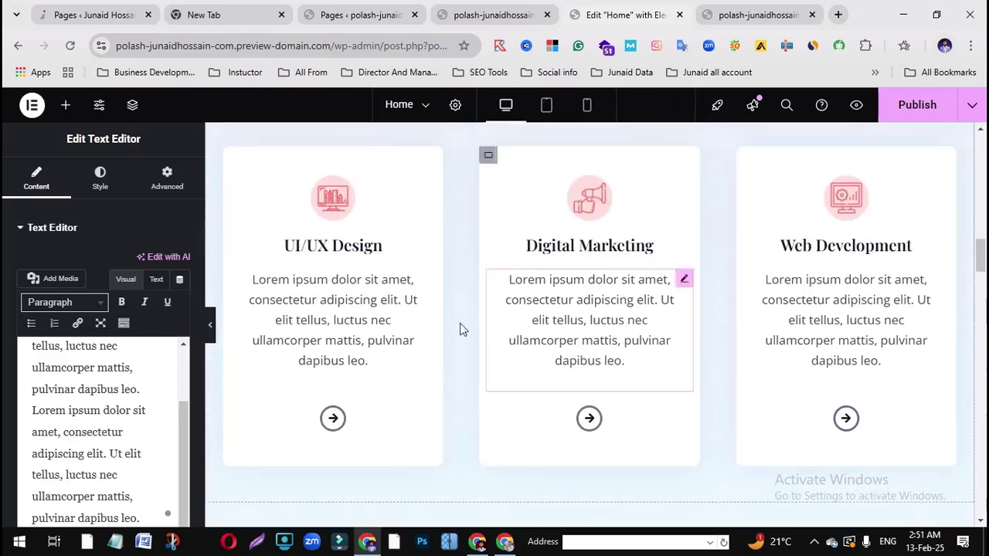
left_click(512, 326)
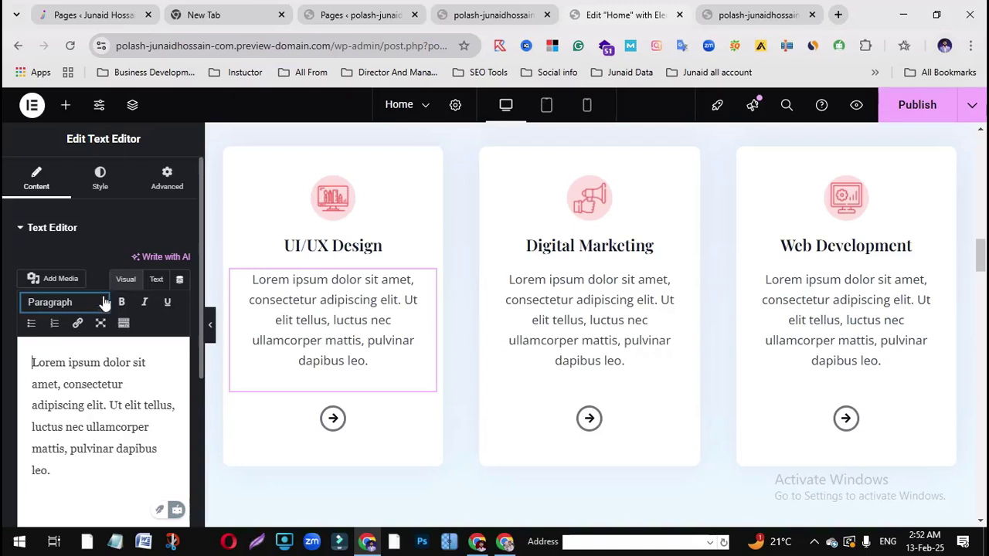
left_click(333, 209)
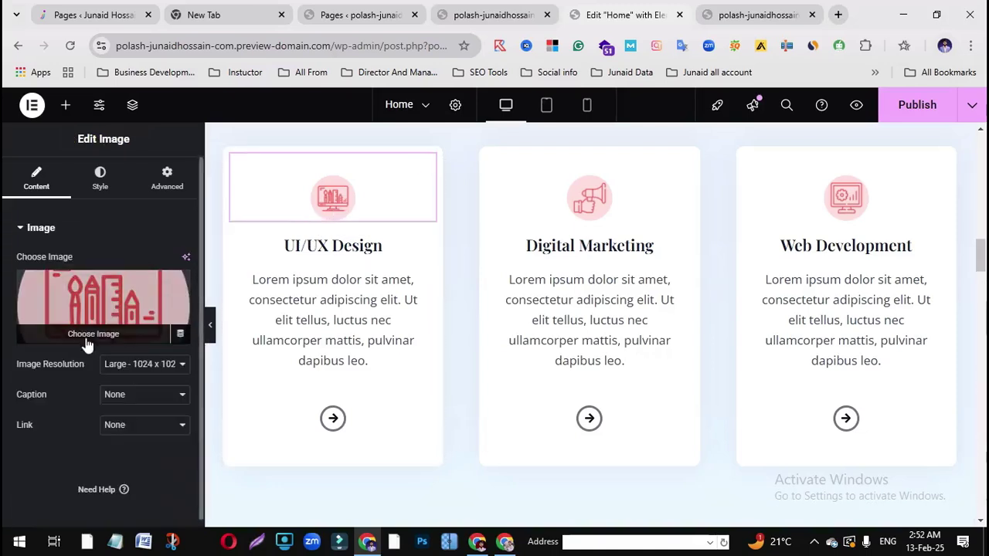
left_click(315, 252)
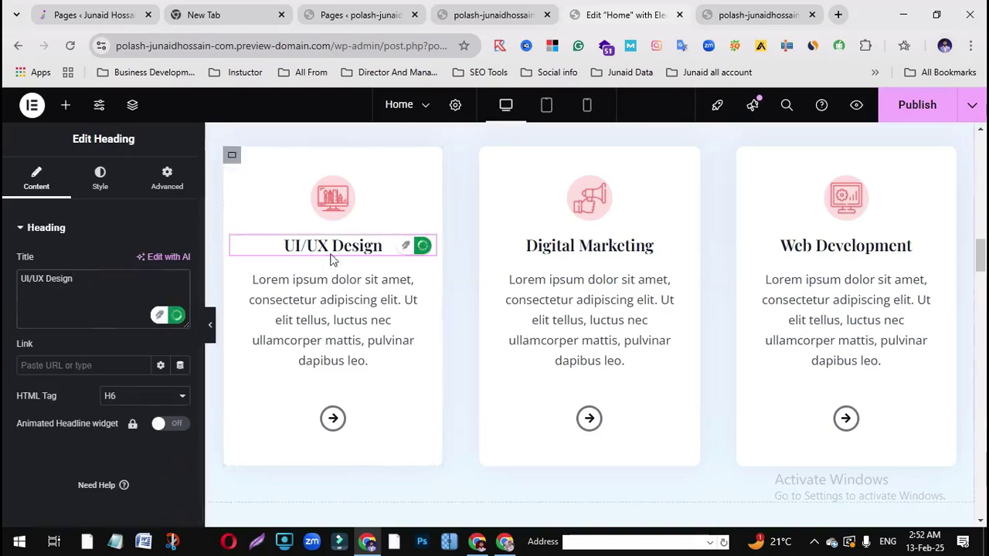
left_click(571, 246)
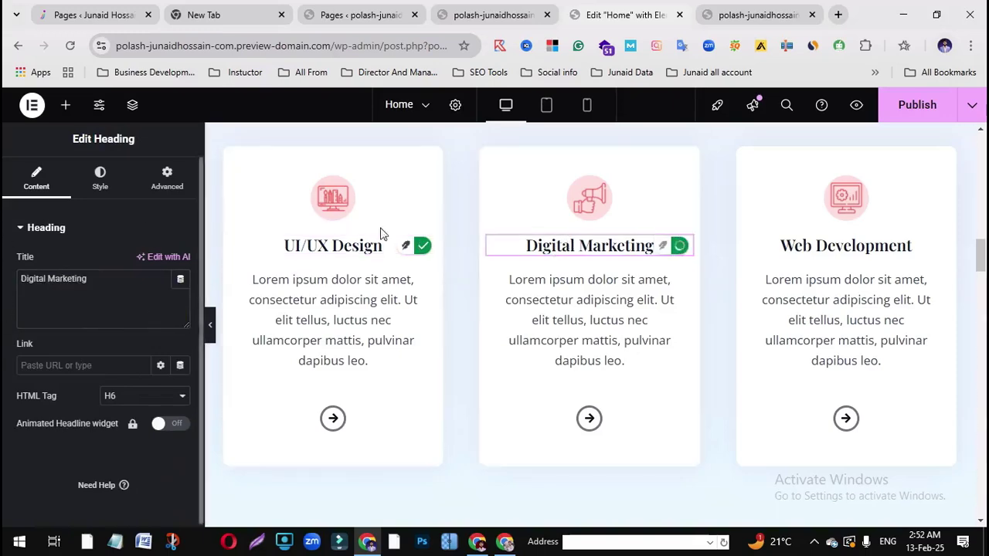
Check the Working Process icon and Work Experience heading, then open the My Portfolio carousel
scroll(538, 353, "down", 3)
scroll(538, 352, "down", 3)
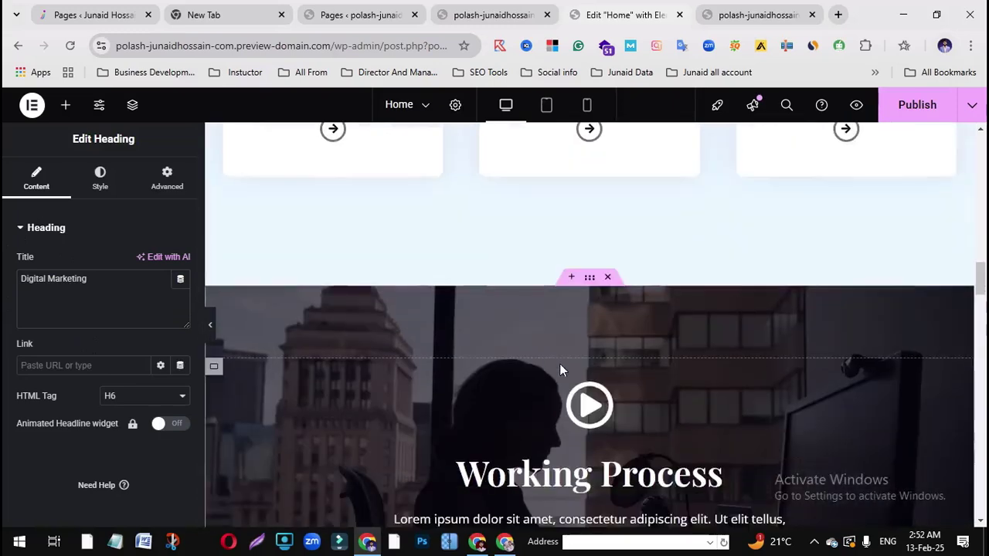
left_click(644, 261)
mouse_move(78, 337)
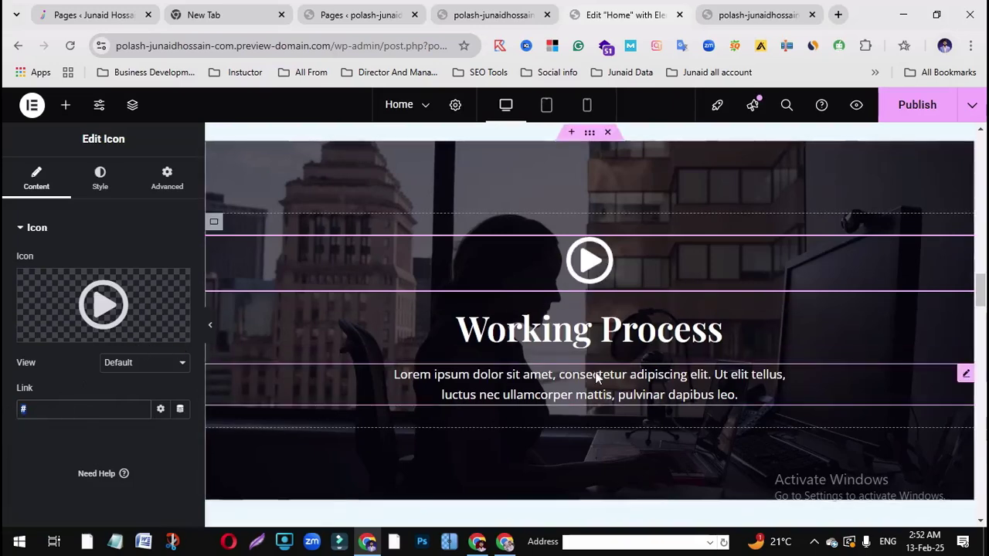
scroll(633, 351, "down", 5)
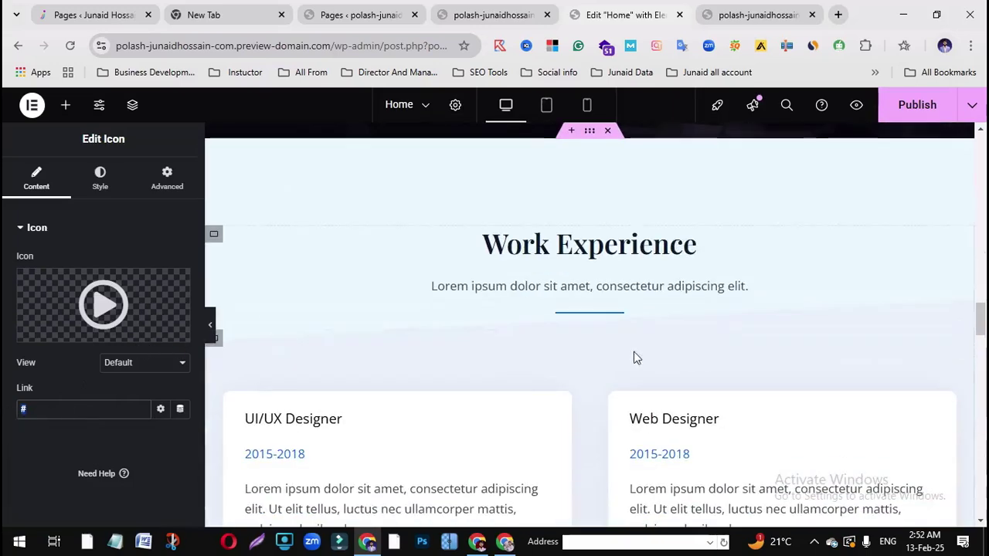
left_click(559, 255)
scroll(470, 325, "down", 8)
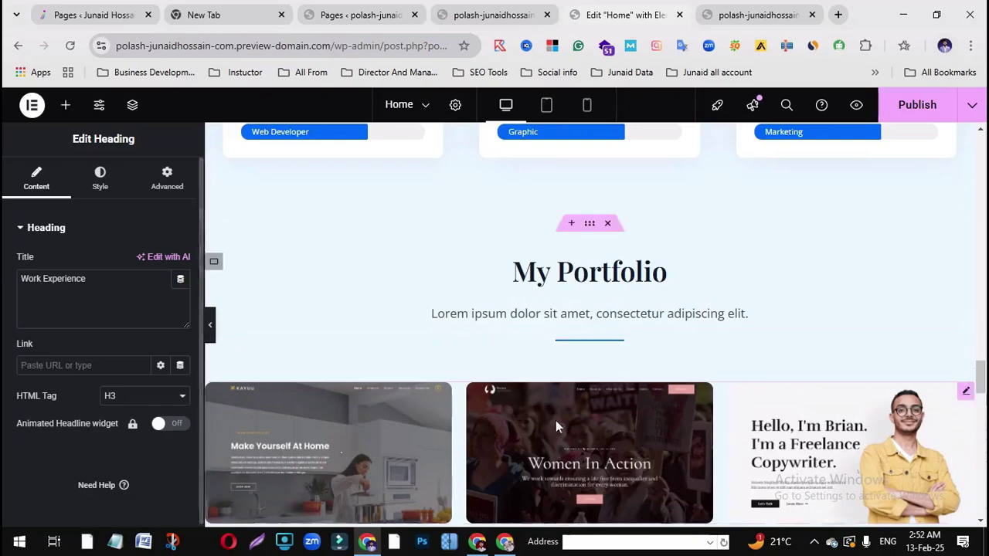
scroll(555, 420, "down", 3)
scroll(613, 380, "up", 2)
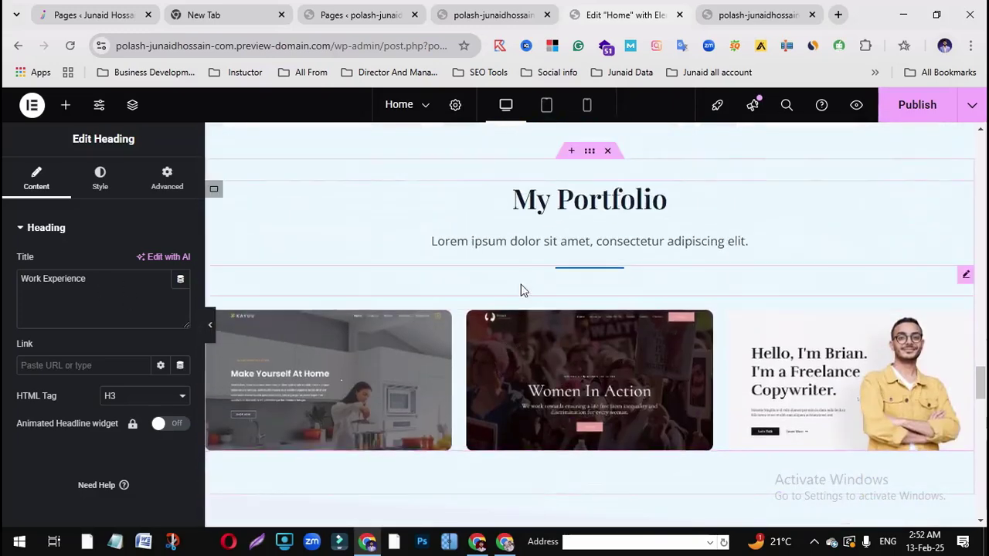
left_click(401, 363)
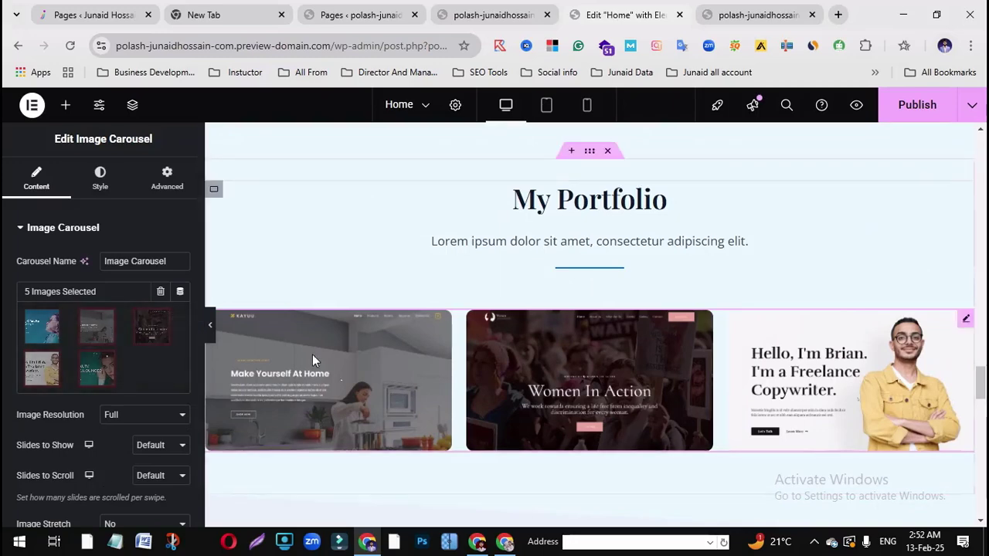
Open the carousel gallery's Add to gallery upload picker, cancel the file choice, and close the media window
left_click(174, 323)
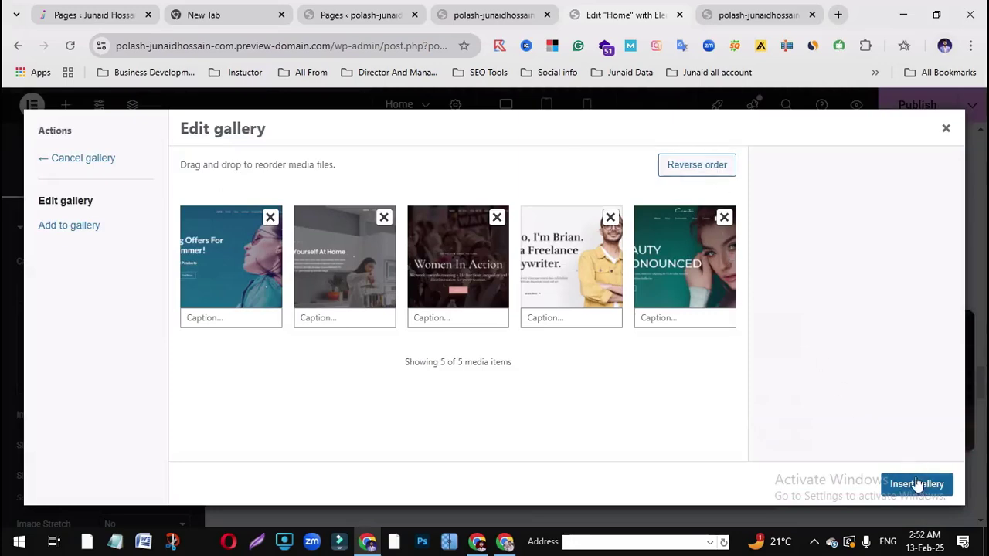
left_click(54, 227)
left_click(215, 162)
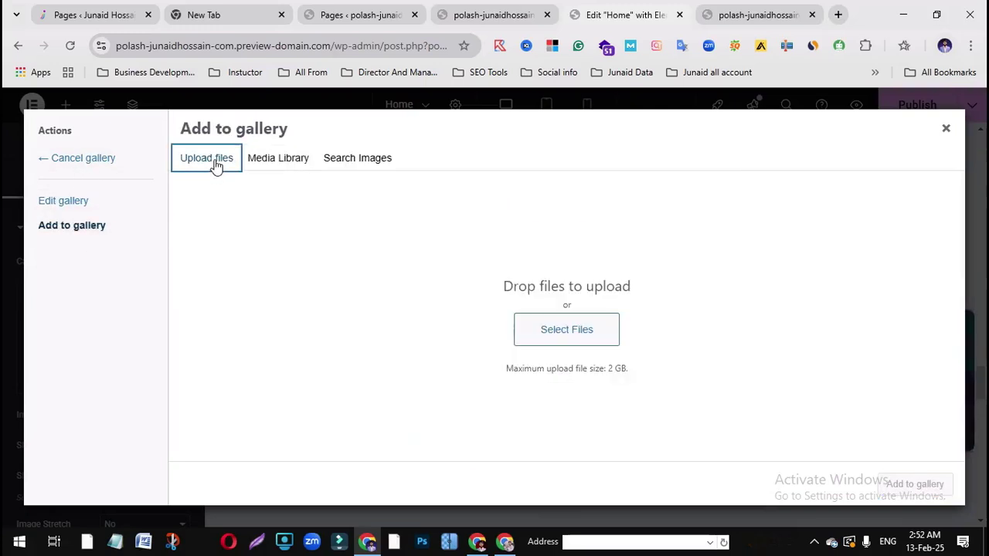
left_click(563, 337)
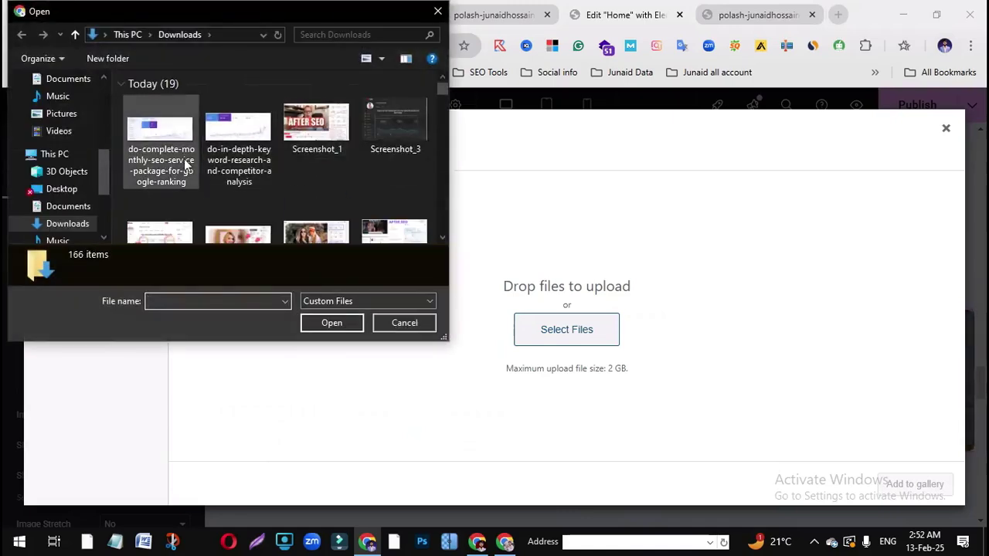
left_click(437, 11)
left_click(945, 129)
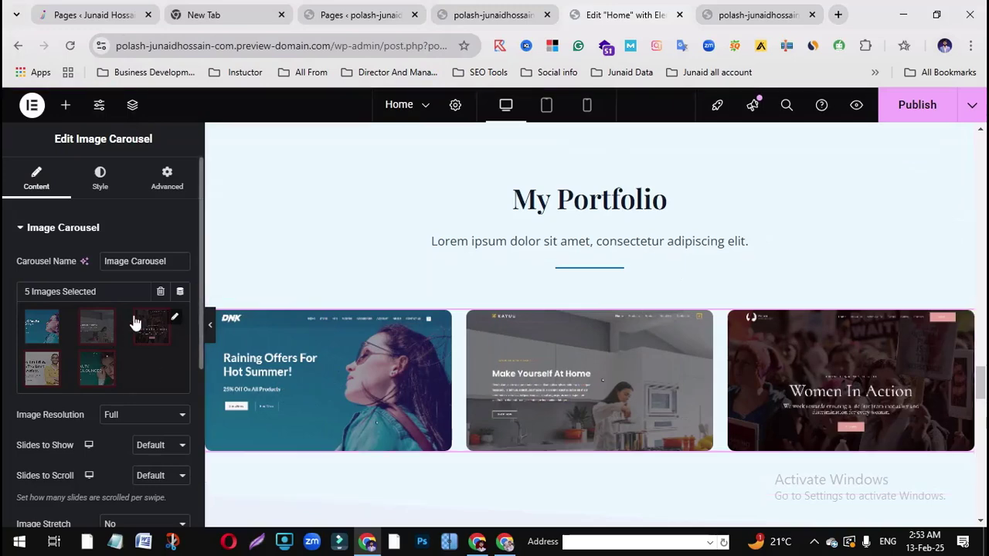
Scroll to the footer, open the Elements panel, and publish the Home page changes
scroll(659, 410, "down", 5)
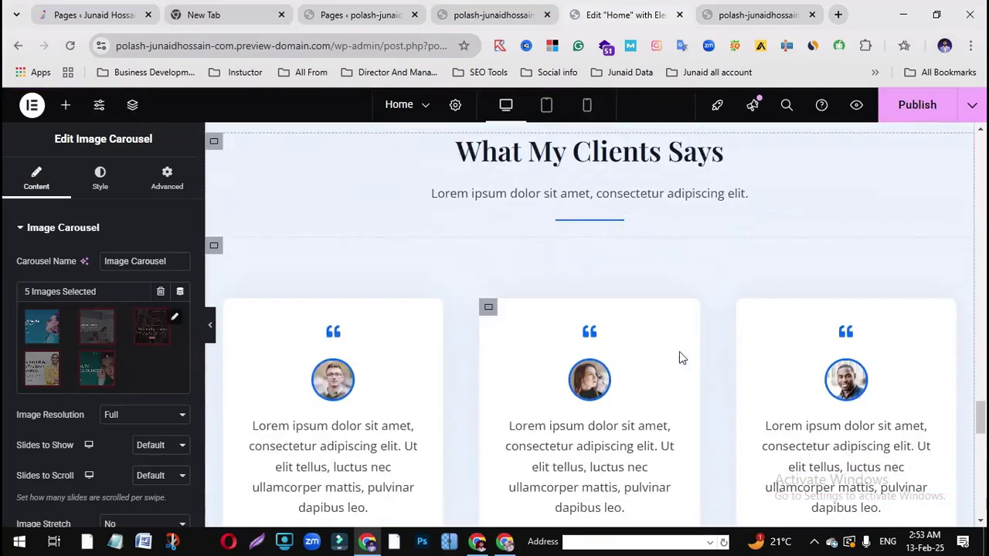
scroll(437, 316, "down", 4)
scroll(642, 397, "up", 3)
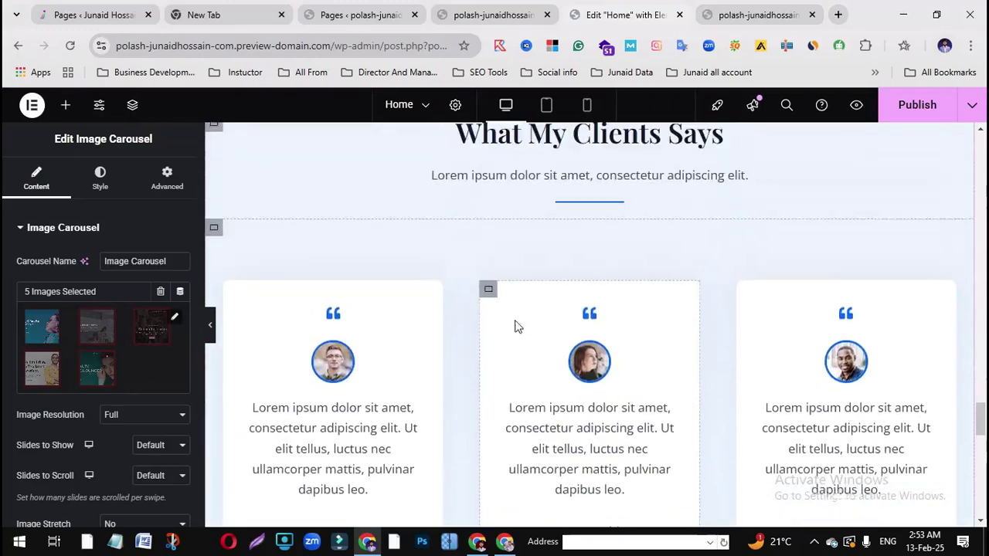
scroll(540, 328, "up", 1)
scroll(611, 333, "down", 3)
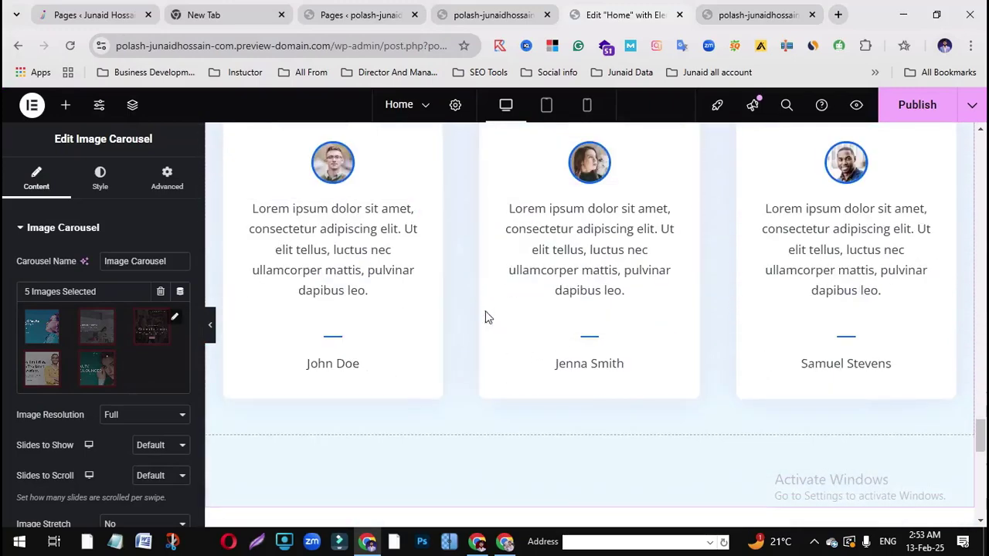
scroll(699, 318, "down", 1)
scroll(699, 318, "down", 3)
scroll(640, 368, "up", 4)
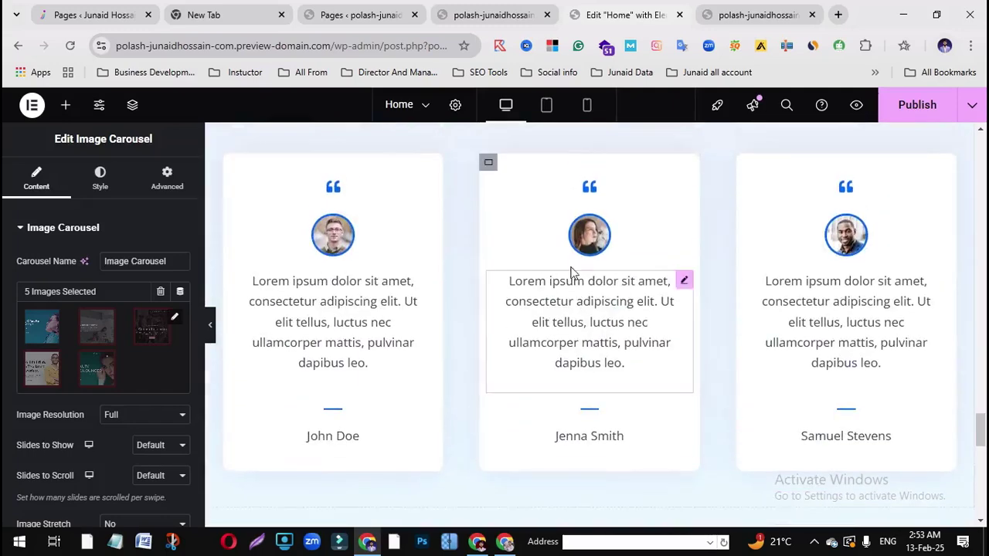
scroll(657, 311, "down", 4)
scroll(775, 383, "down", 6)
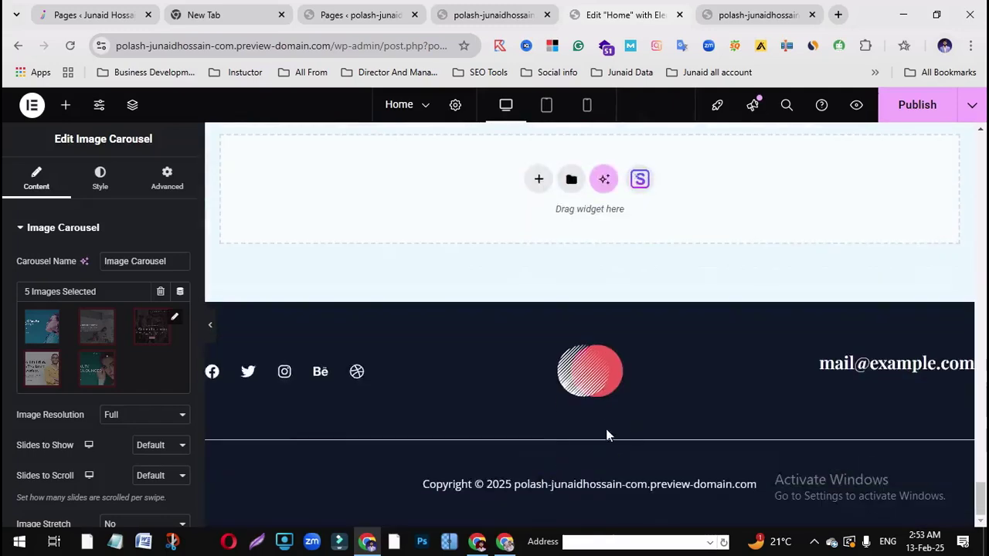
left_click(739, 391)
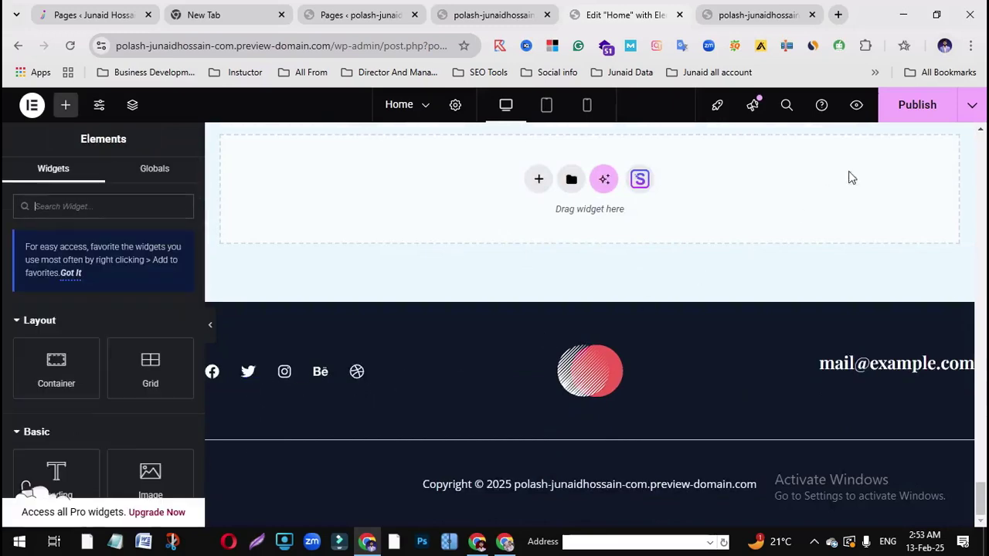
left_click(916, 106)
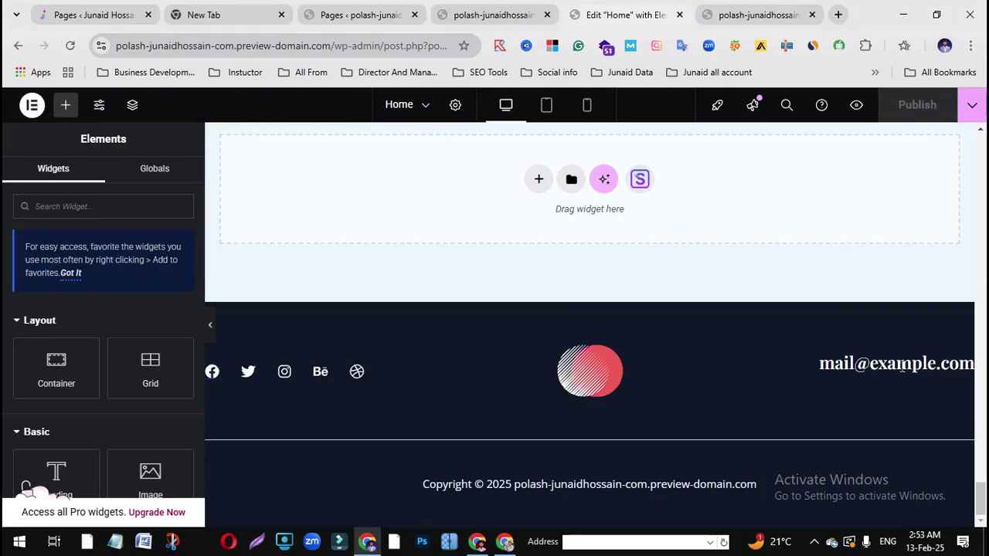
scroll(684, 486, "up", 20)
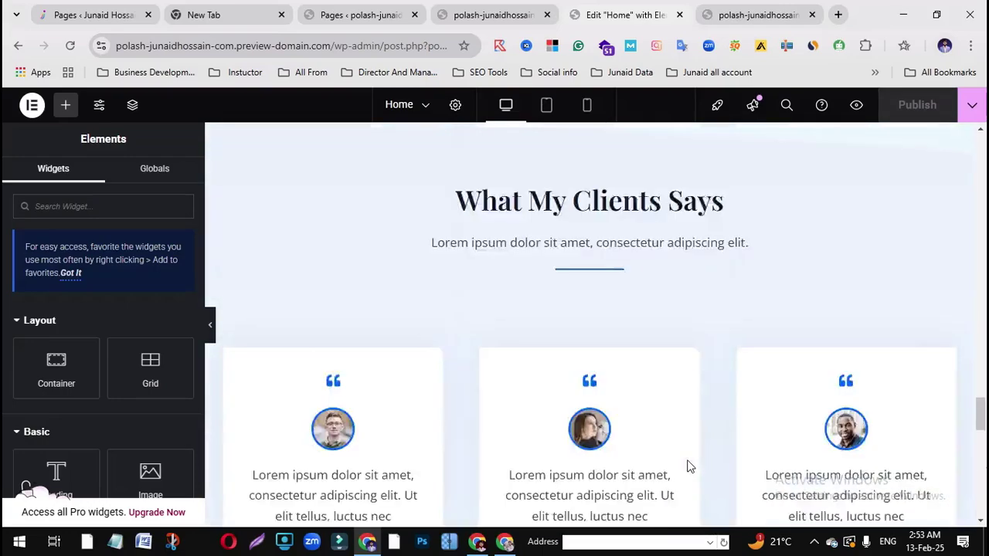
Reload the live site to check the new hero heading and portrait
scroll(791, 272, "up", 20)
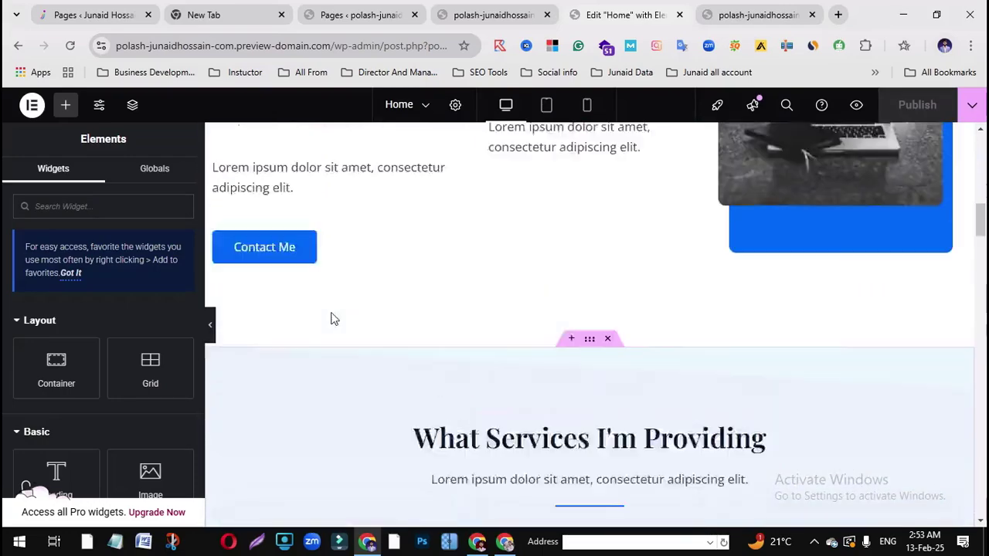
scroll(636, 318, "up", 2)
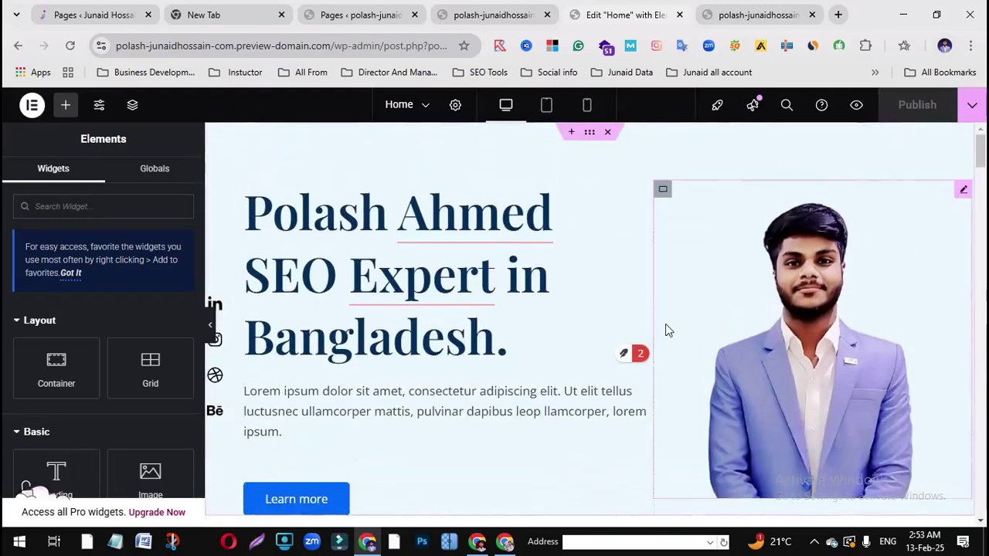
left_click(508, 14)
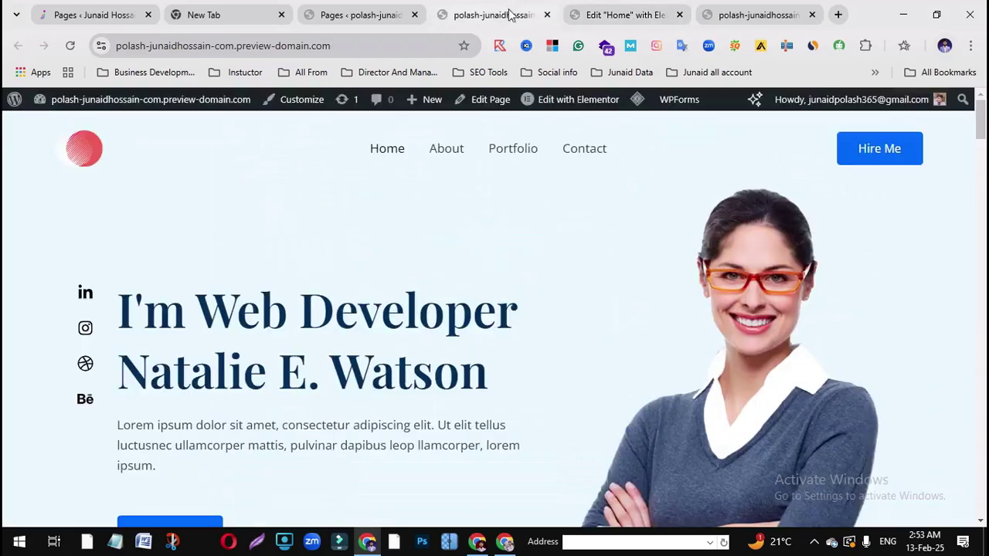
scroll(693, 257, "down", 3)
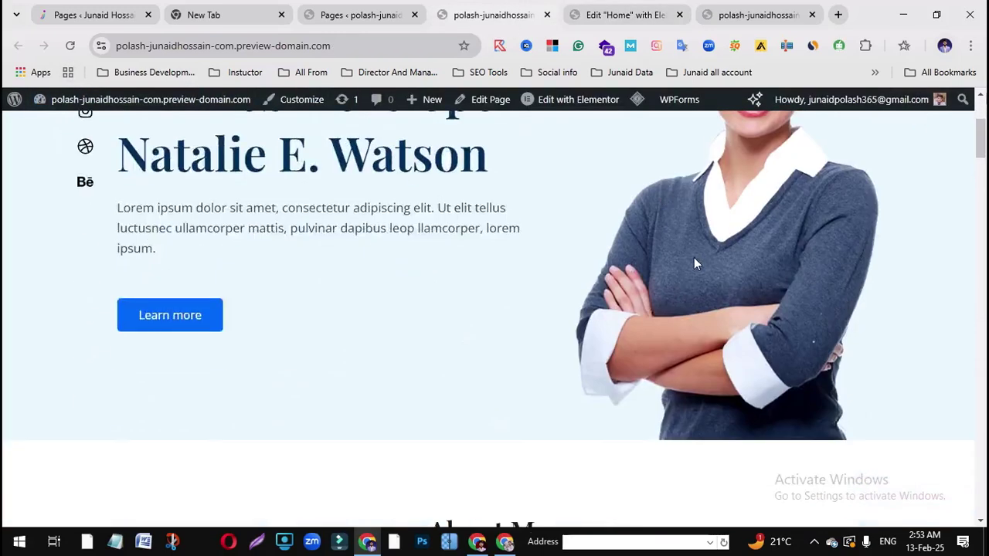
scroll(540, 224, "up", 3)
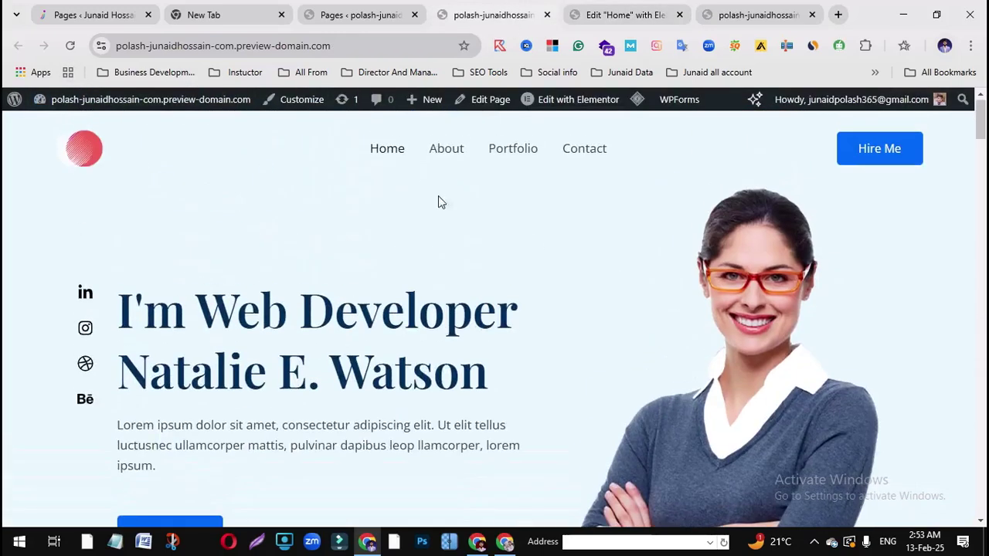
left_click(71, 53)
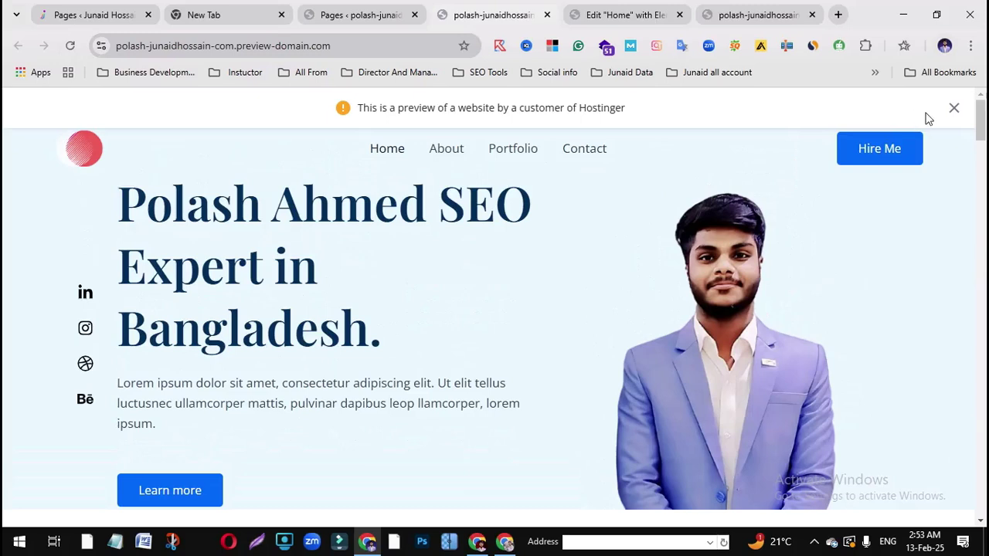
Close the hosting preview notice and return to the Home page's Elementor editor
left_click(953, 110)
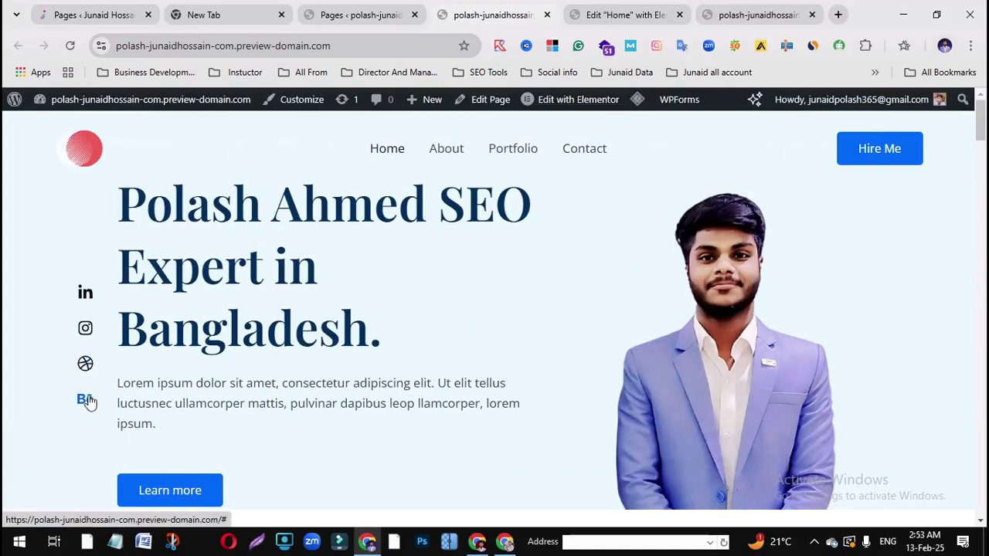
left_click(390, 8)
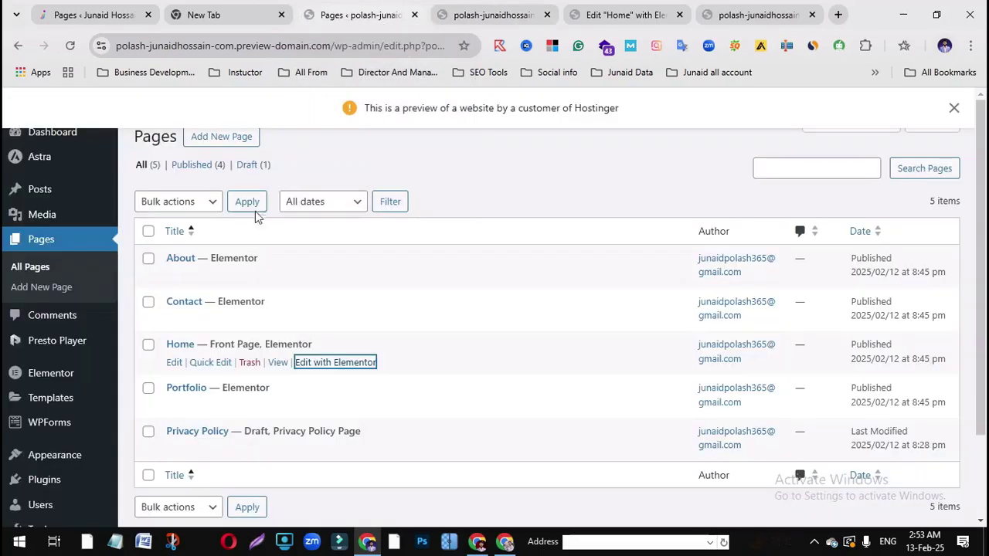
left_click(626, 15)
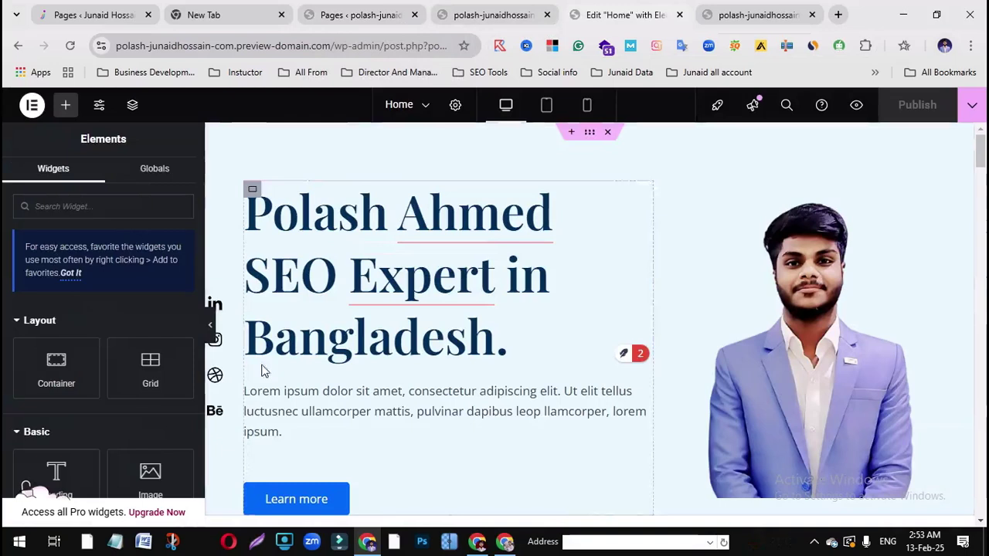
Set the social icon list's LinkedIn link to open in a new window
left_click(215, 313)
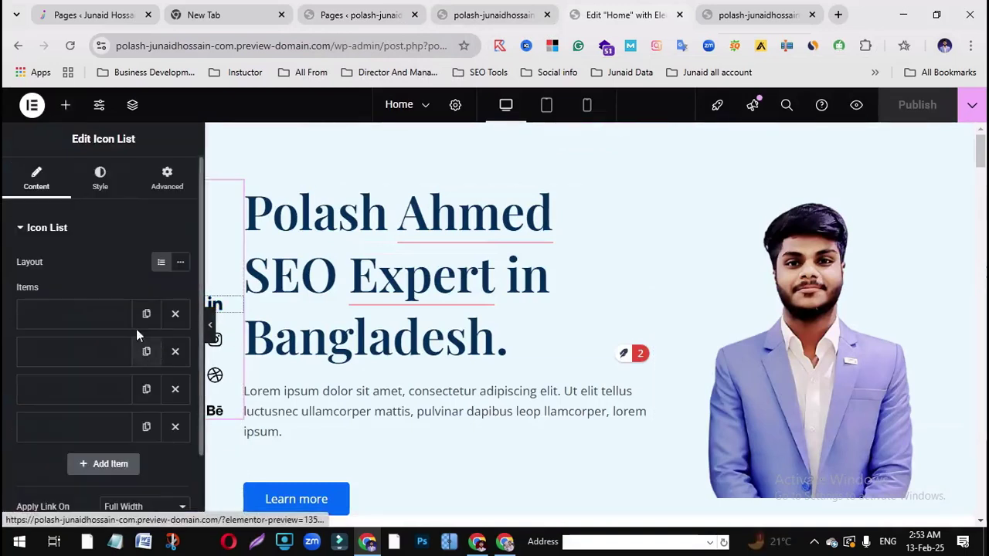
left_click(70, 319)
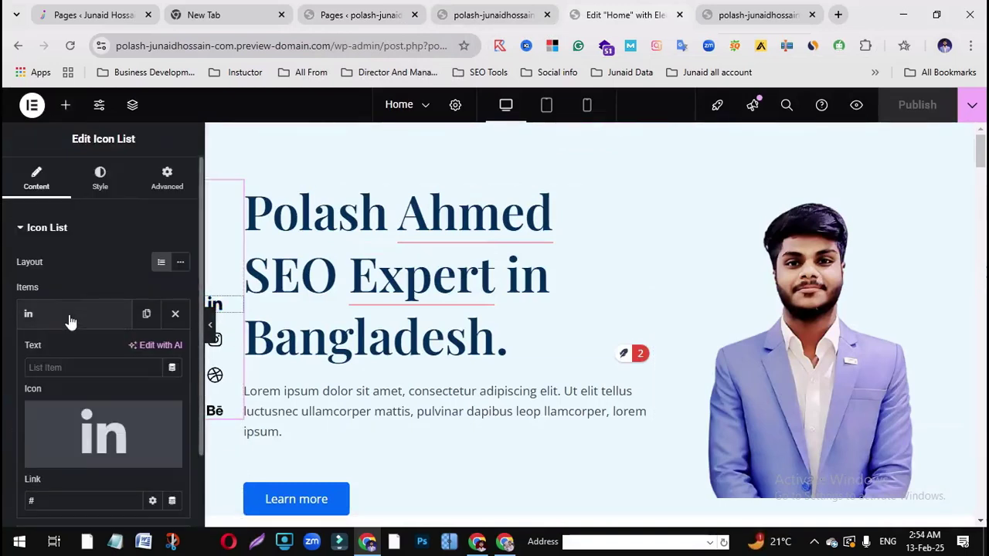
left_click(66, 322)
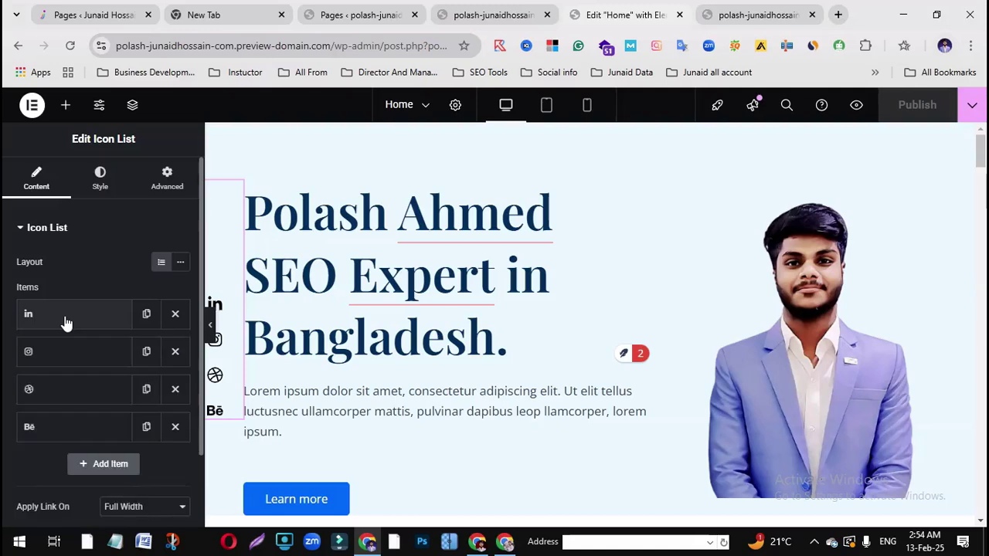
left_click(65, 322)
left_click(61, 501)
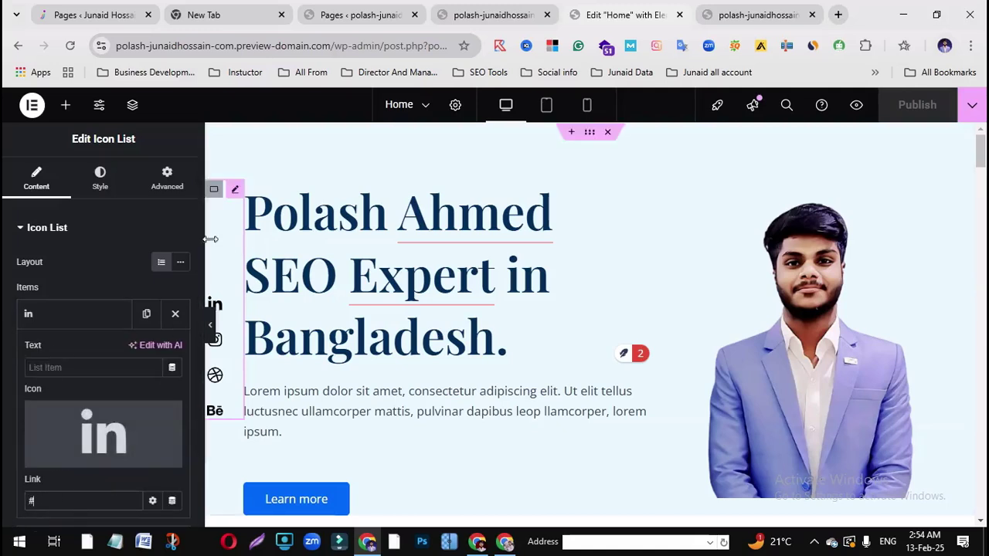
left_click(152, 501)
scroll(116, 459, "down", 1)
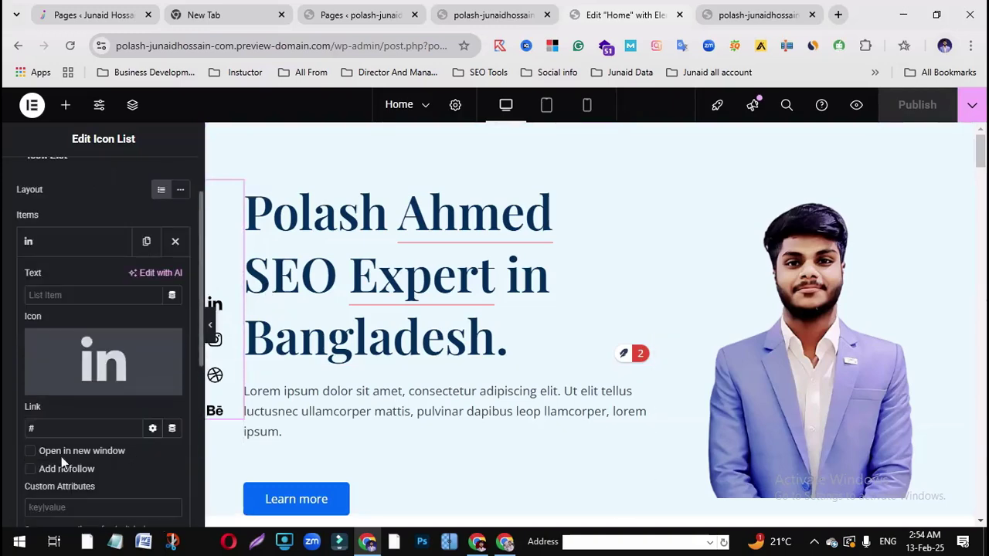
left_click(30, 453)
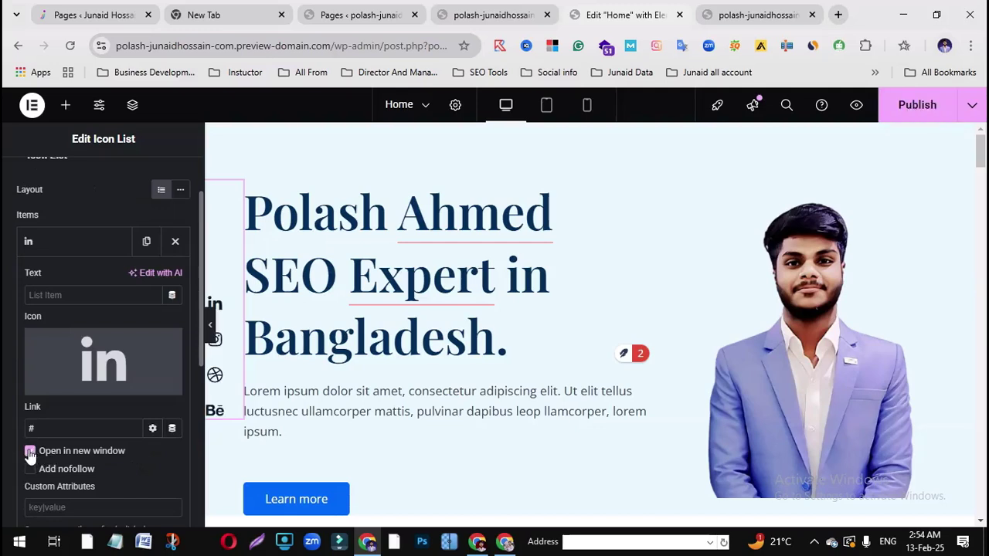
left_click(151, 430)
Look over the icon list settings, then go back to the Pages list
scroll(154, 431, "down", 2)
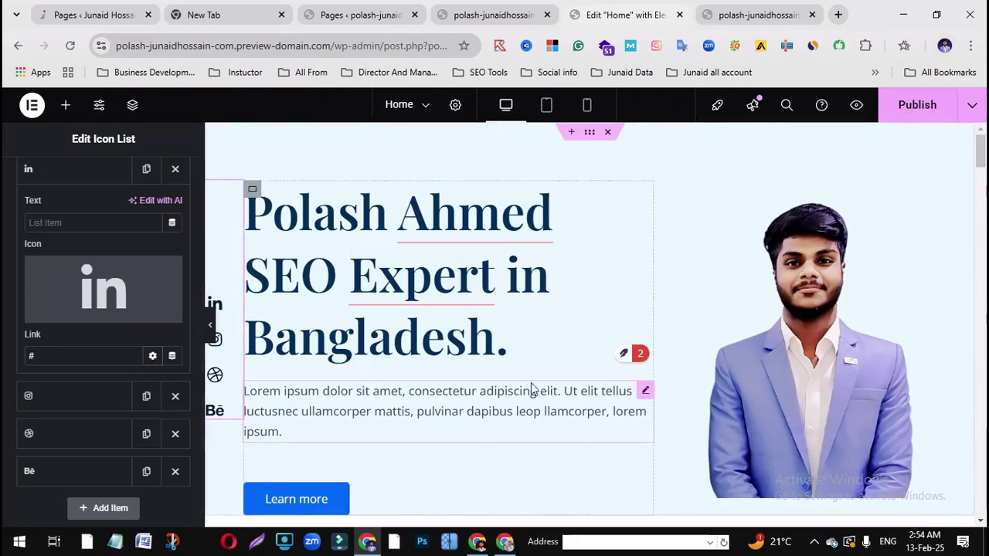
scroll(695, 347, "down", 10)
scroll(651, 378, "up", 3)
scroll(651, 378, "up", 5)
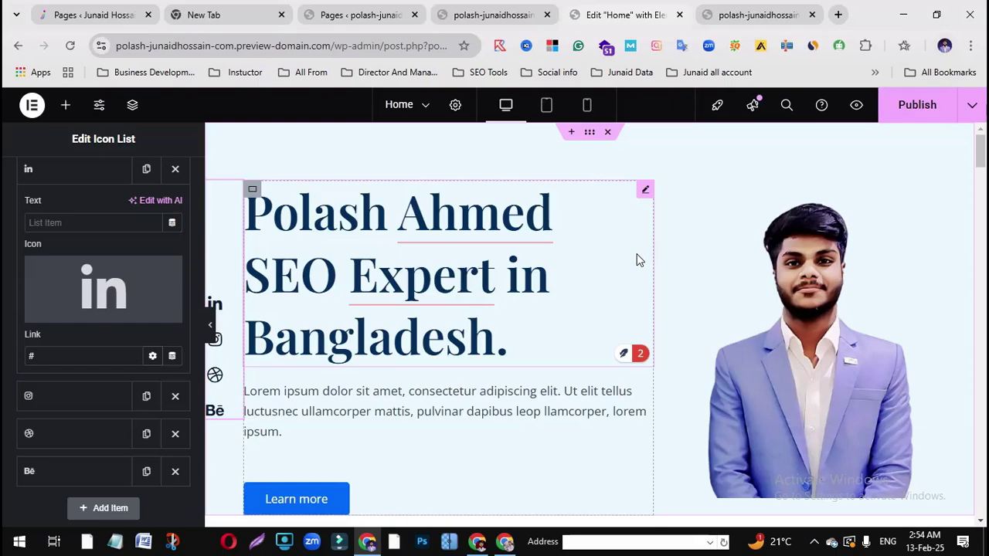
scroll(536, 309, "down", 10)
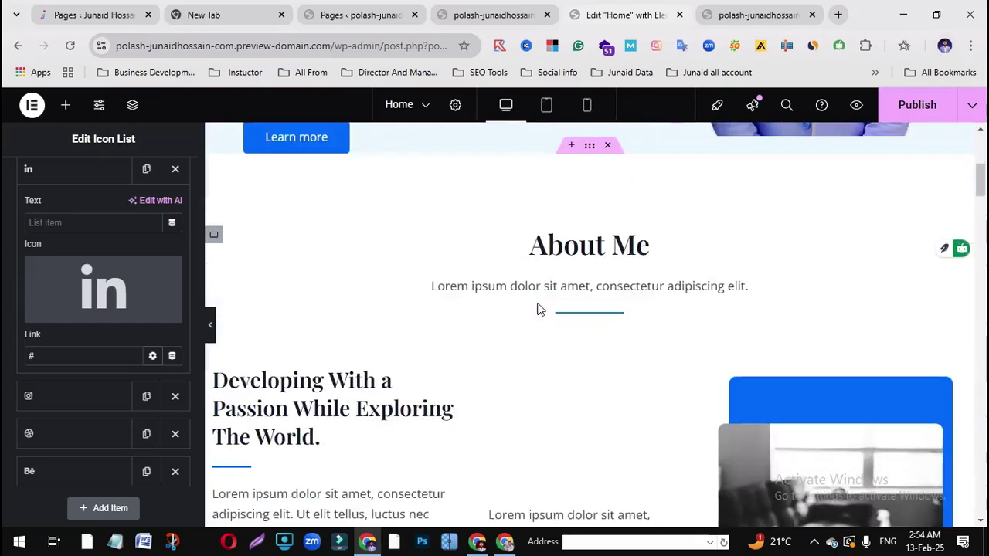
scroll(618, 347, "up", 10)
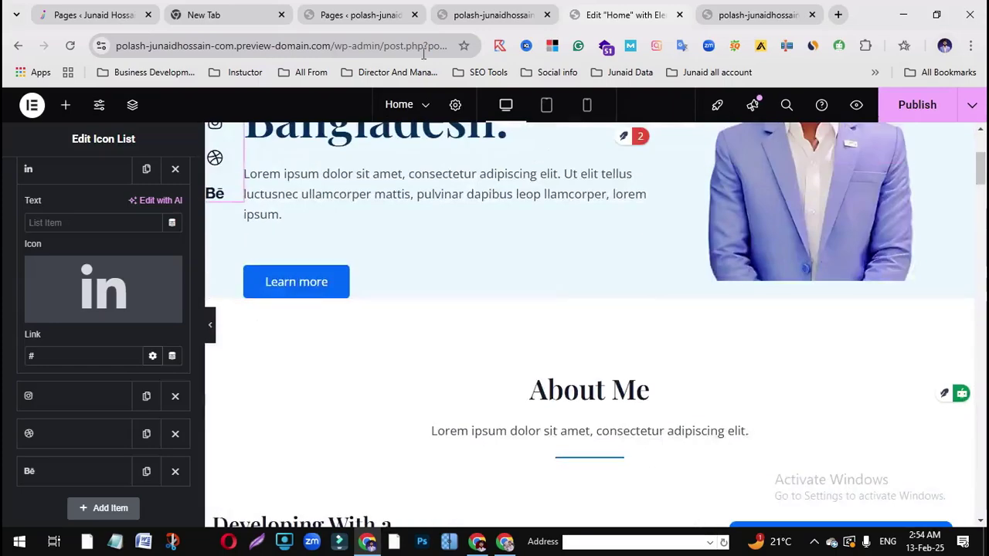
left_click(360, 15)
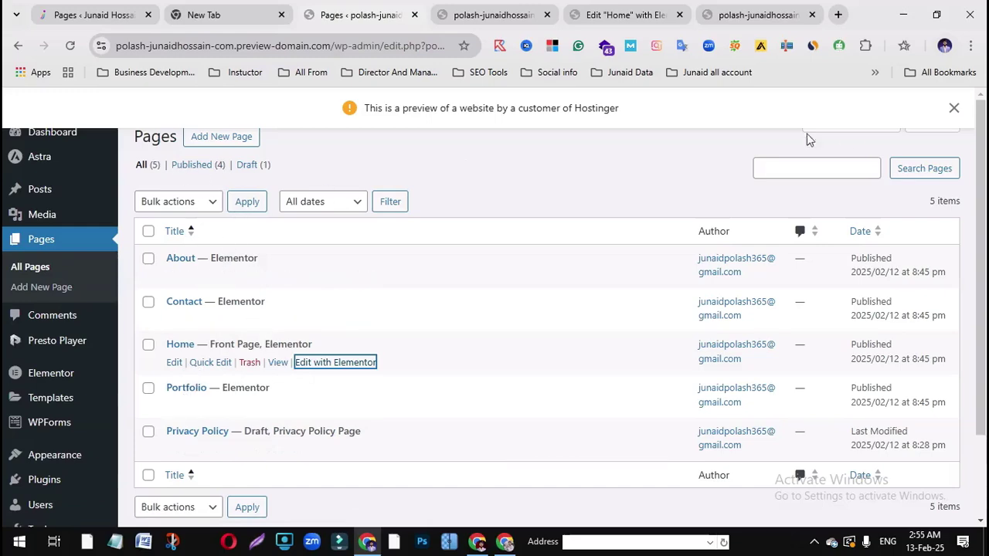
Start a new page and dismiss the preview notice and block editor welcome guide
left_click(952, 110)
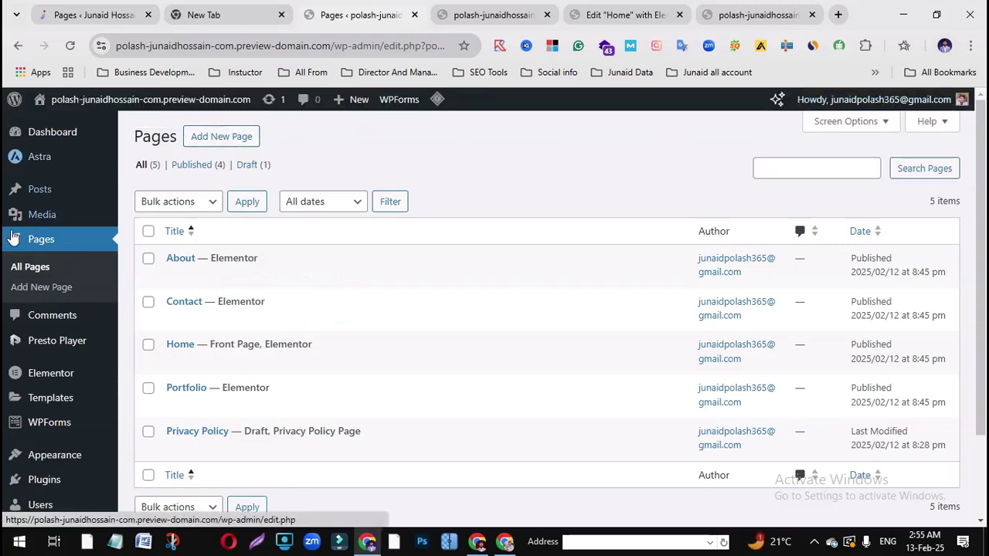
left_click(214, 137)
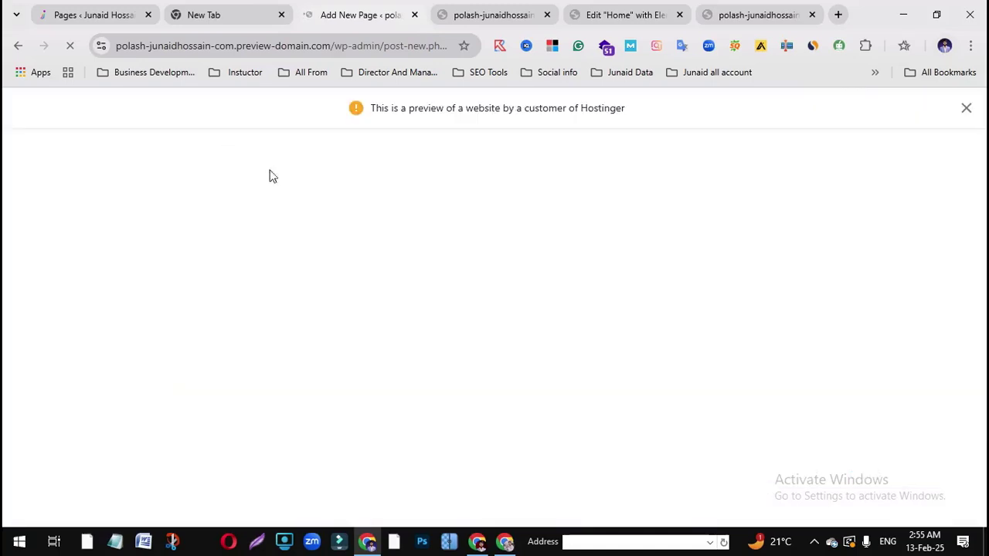
left_click(966, 109)
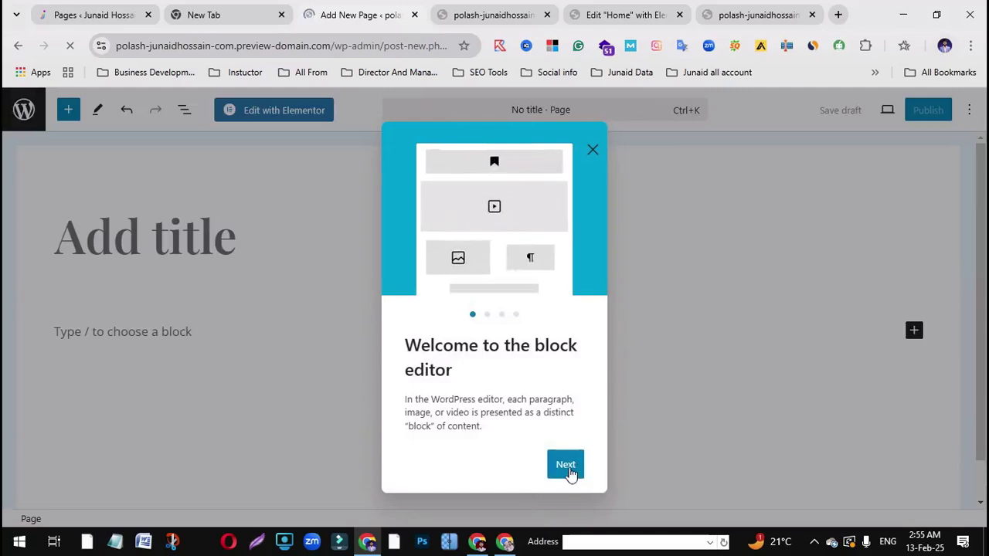
left_click(567, 474)
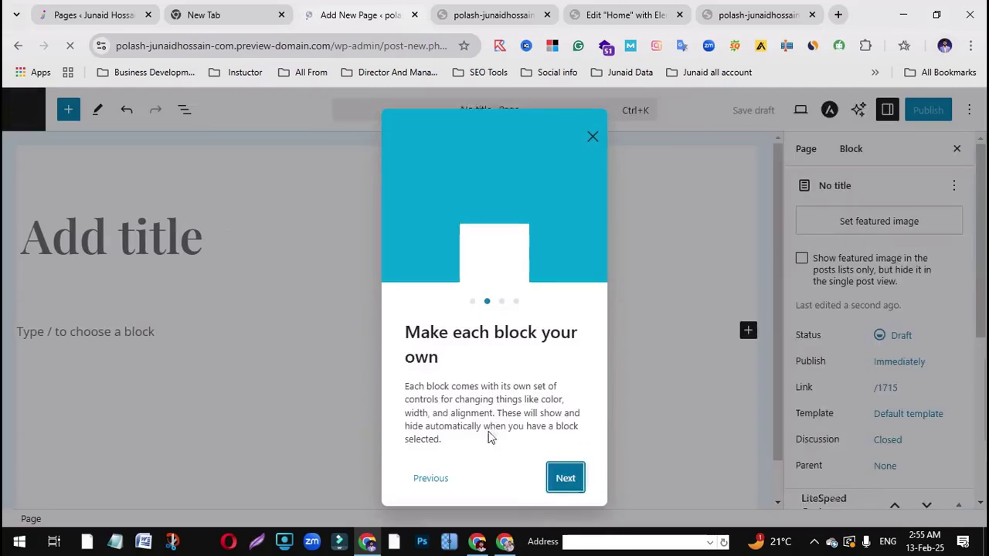
left_click(572, 483)
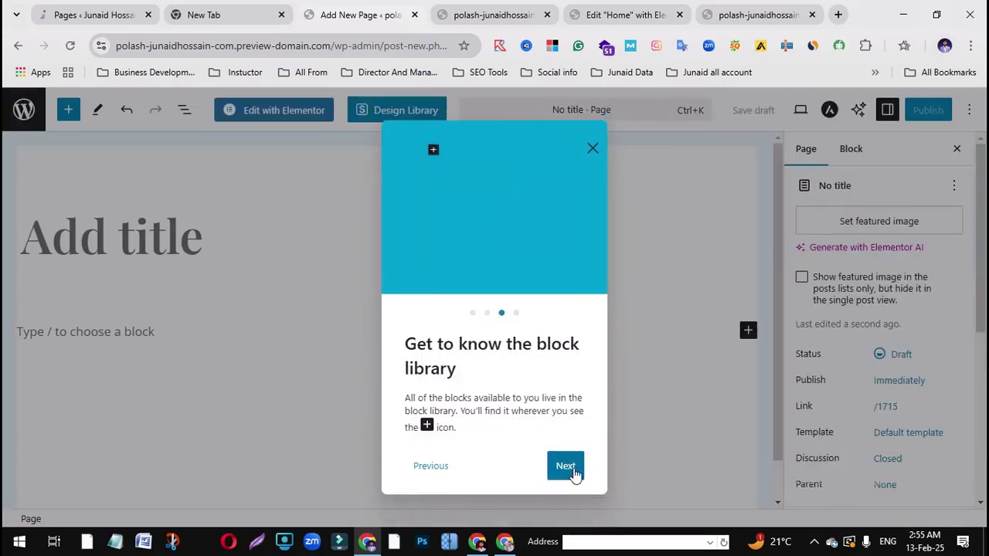
left_click(573, 473)
left_click(575, 474)
Title the new page 'Blog' and publish it
left_click(96, 240)
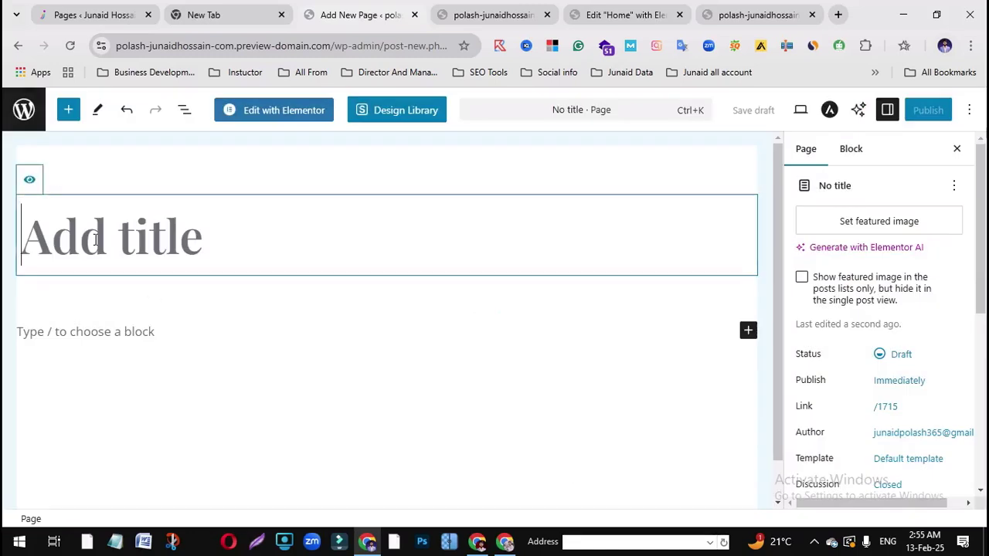
type("Blog")
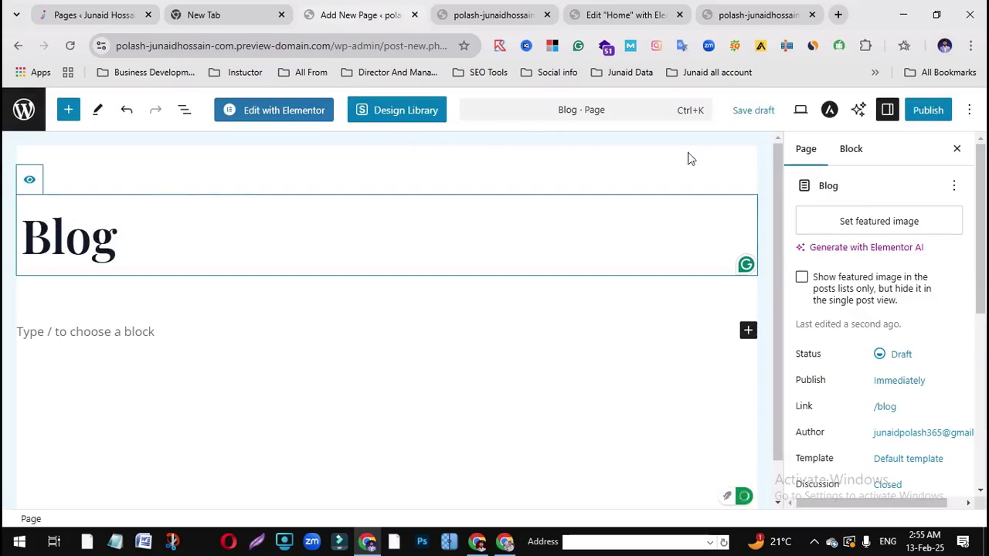
left_click(927, 110)
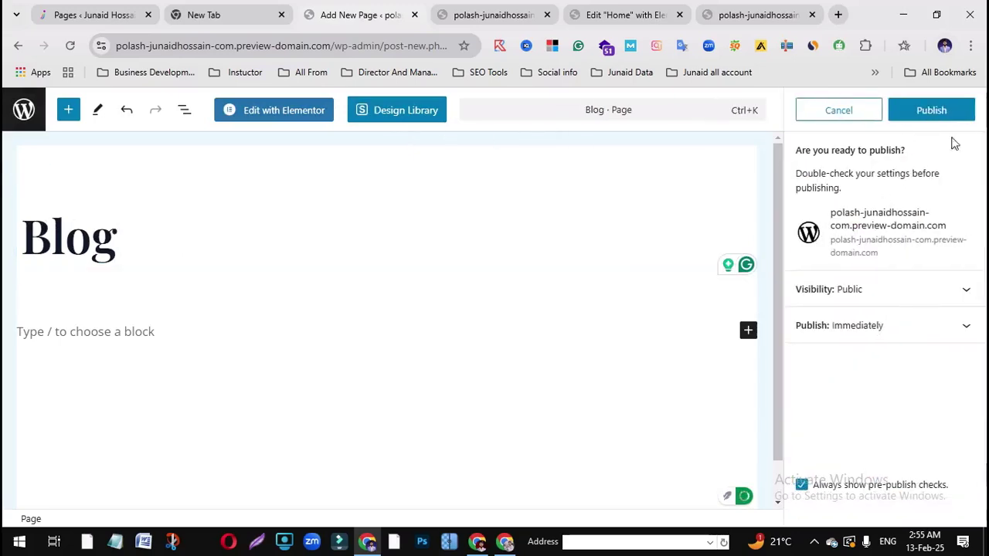
left_click(963, 111)
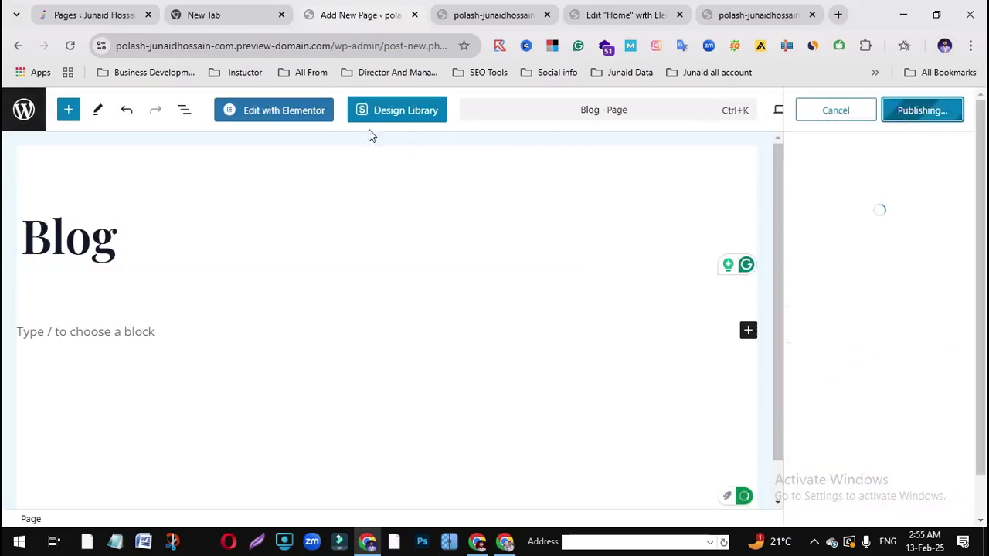
left_click(249, 113)
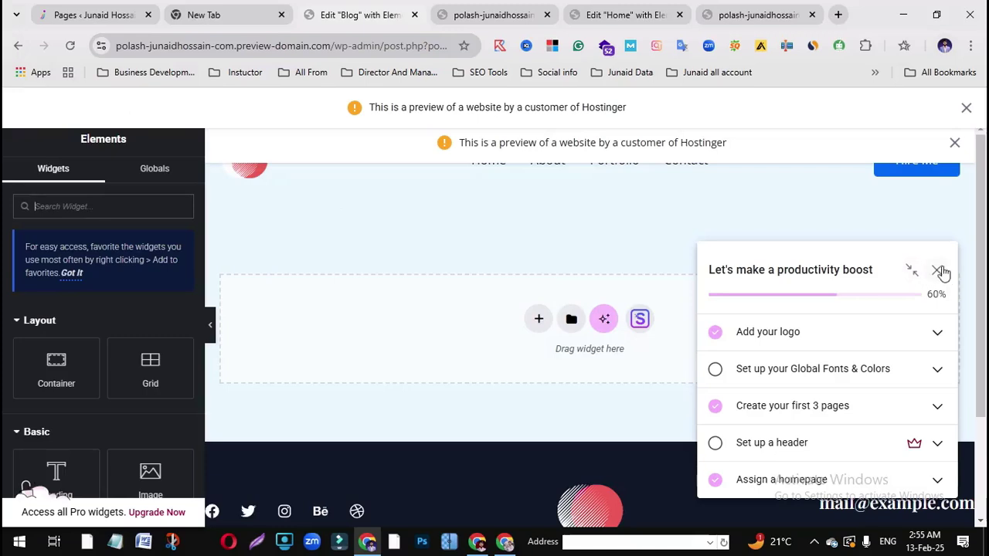
Dismiss the Elementor setup checklist, hosting preview notices and Launchpad tip, then go back
left_click(936, 270)
left_click(954, 143)
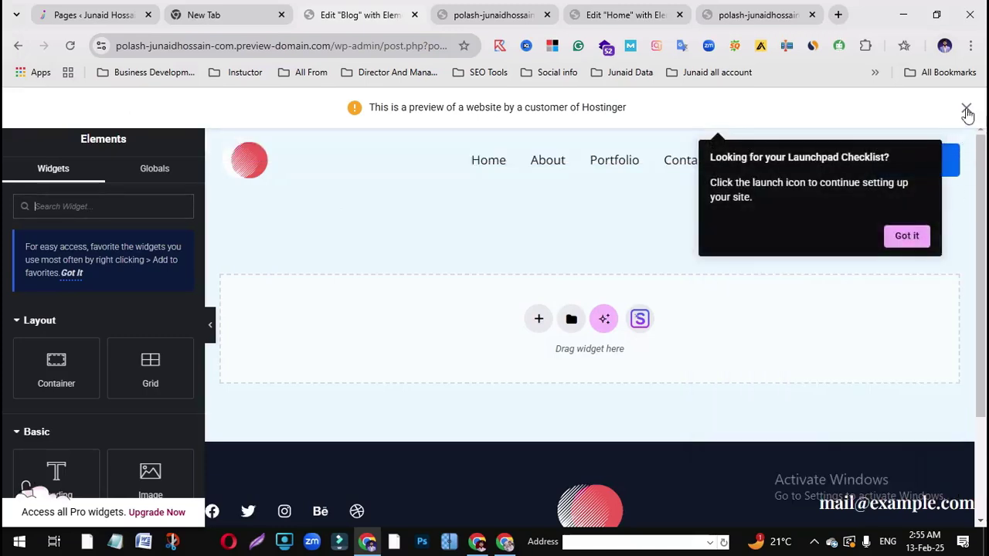
left_click(966, 107)
left_click(908, 237)
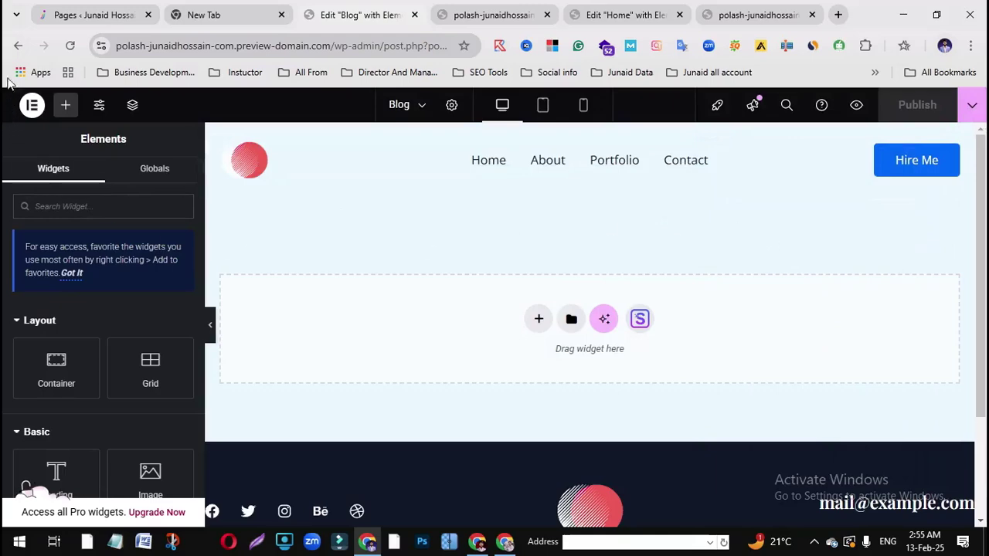
left_click(8, 47)
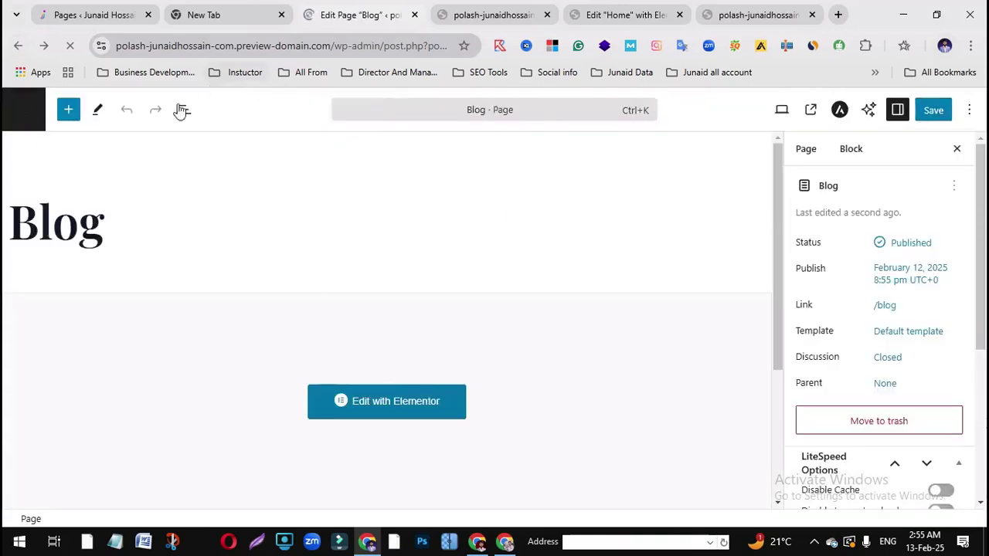
left_click(14, 48)
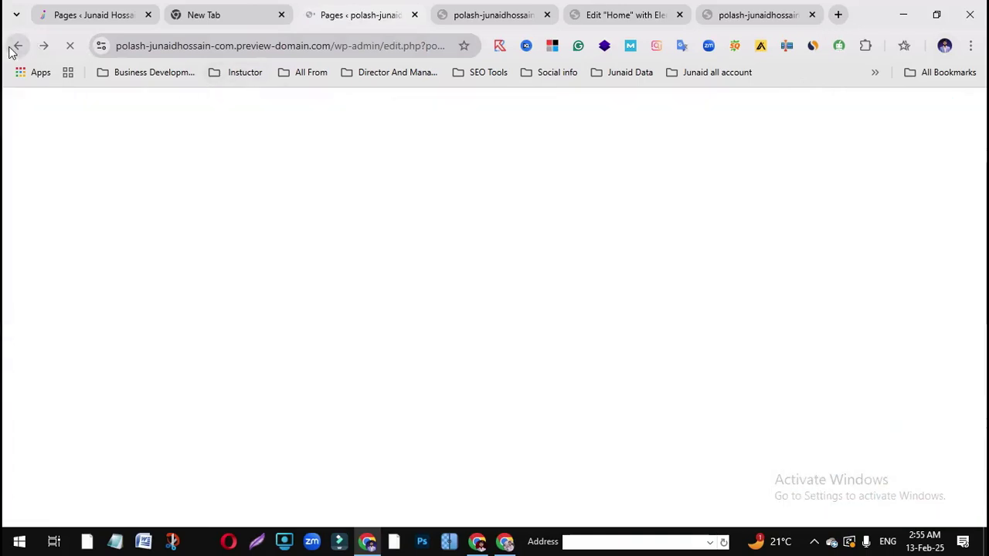
scroll(304, 375, "down", 2)
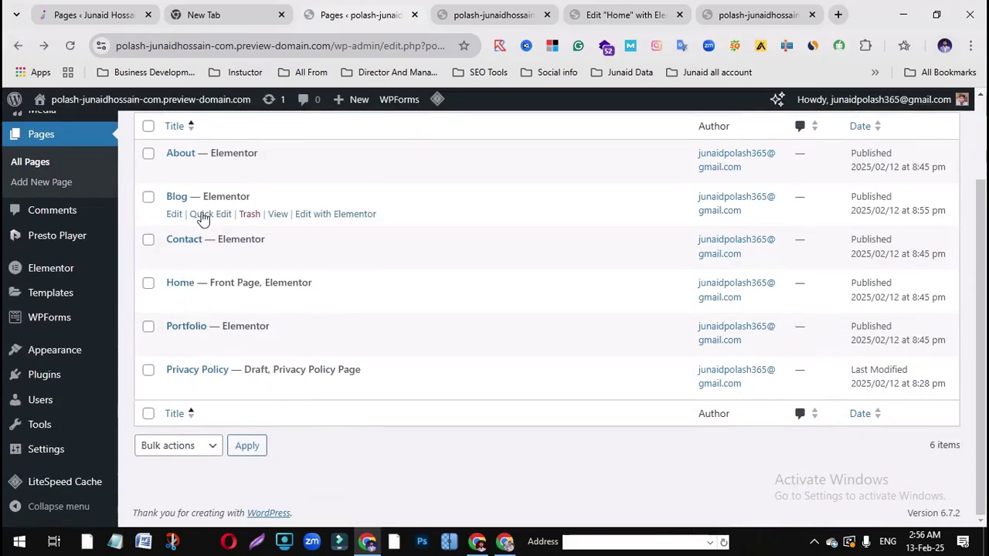
scroll(368, 294, "up", 1)
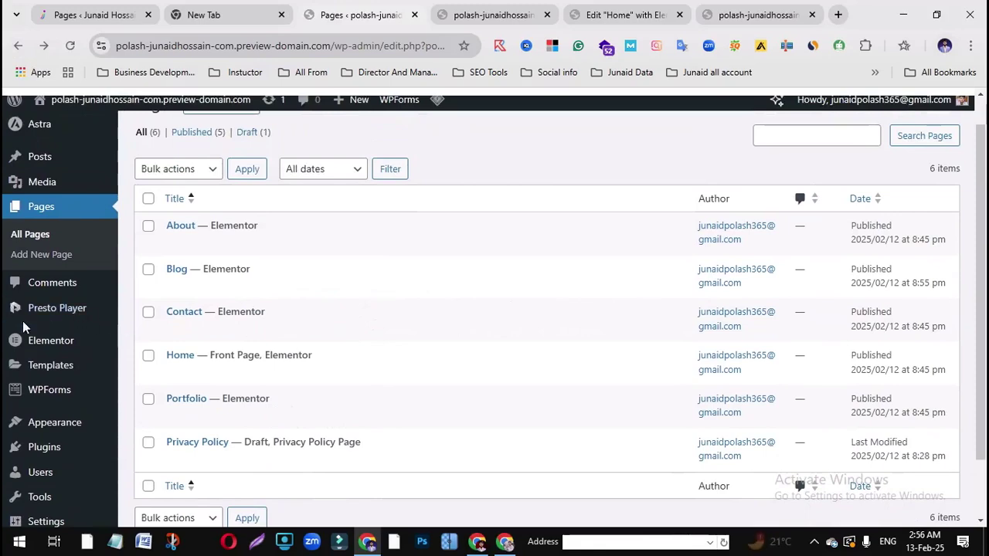
scroll(31, 340, "up", 1)
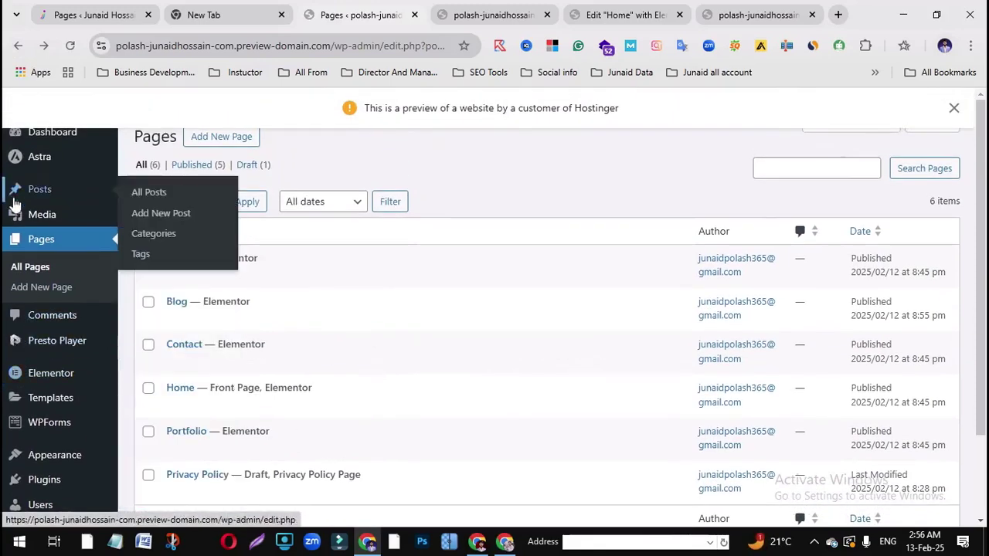
left_click(442, 9)
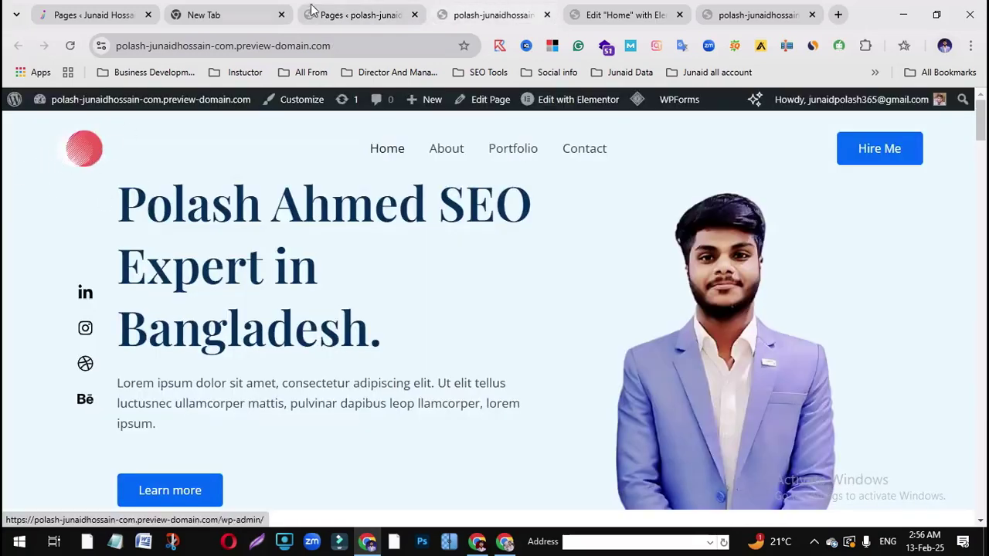
left_click(359, 15)
scroll(39, 397, "down", 2)
mouse_move(50, 407)
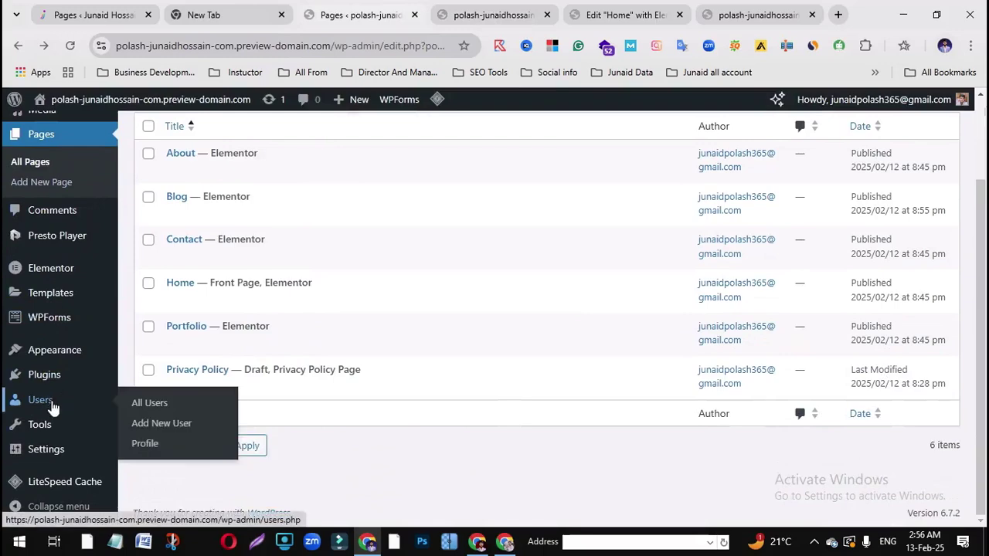
mouse_move(61, 356)
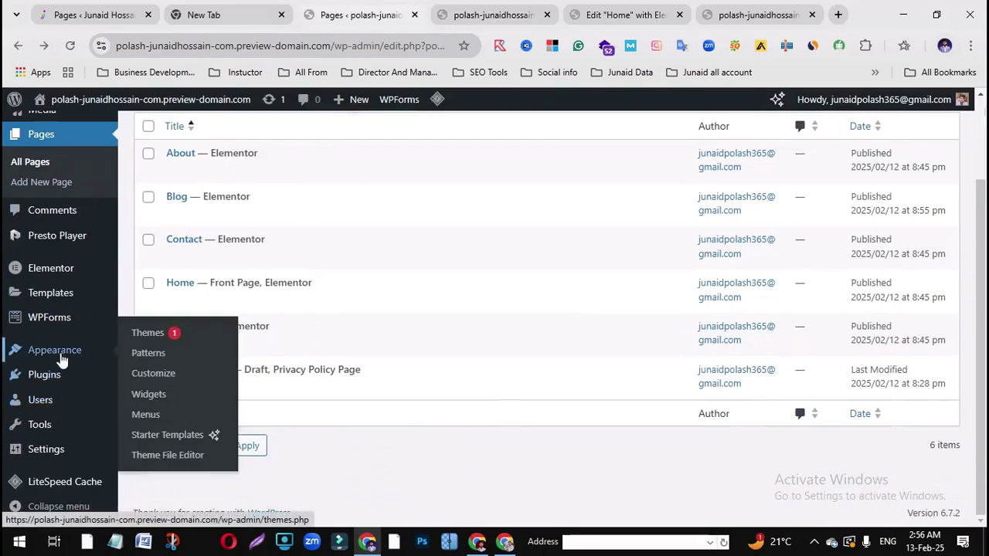
Open the Astra Customizer and go to its Header Builder
left_click(158, 373)
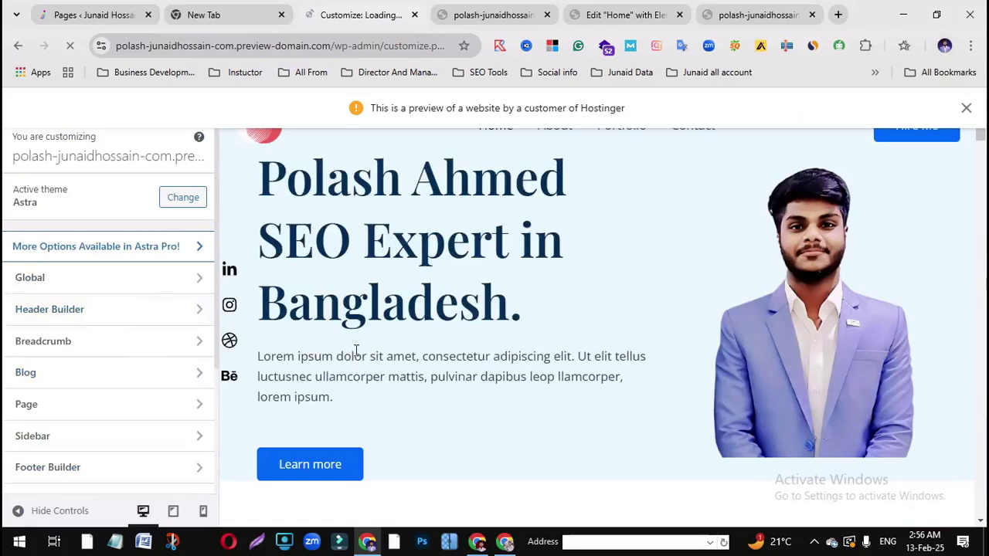
scroll(129, 394, "down", 3)
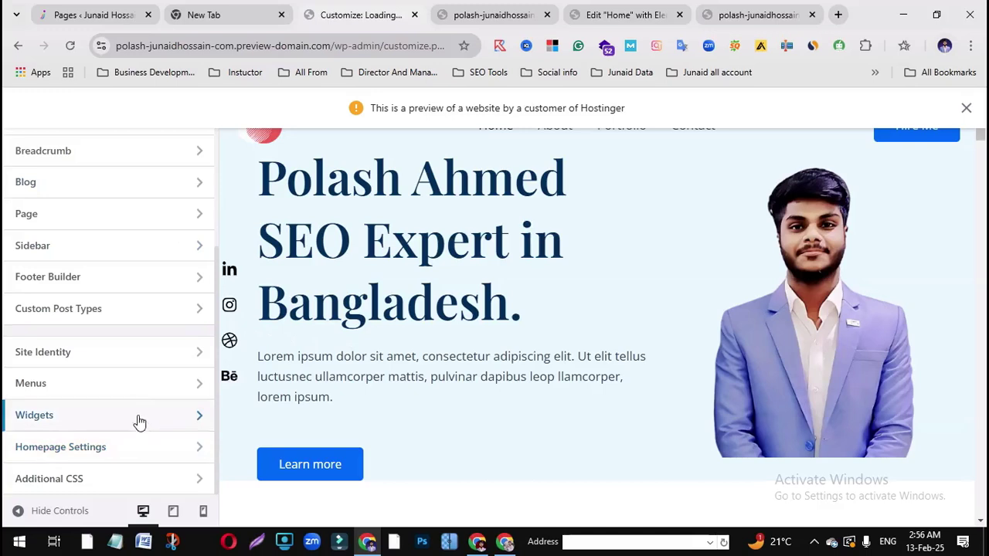
scroll(148, 401, "up", 3)
scroll(128, 424, "down", 2)
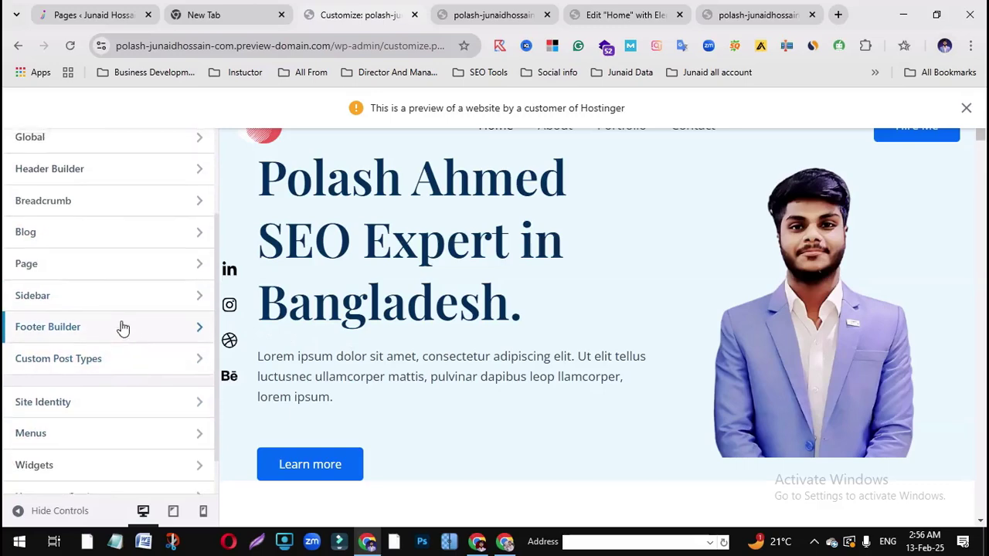
scroll(117, 332, "up", 2)
left_click(116, 318)
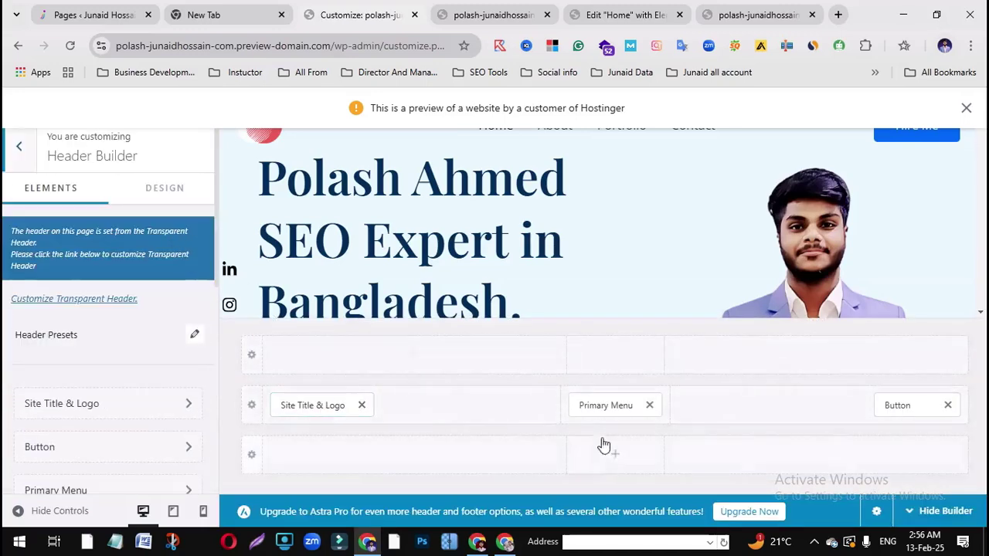
Open Site Title & Logo and cancel replacing the logo, keeping the red circle image
left_click(312, 407)
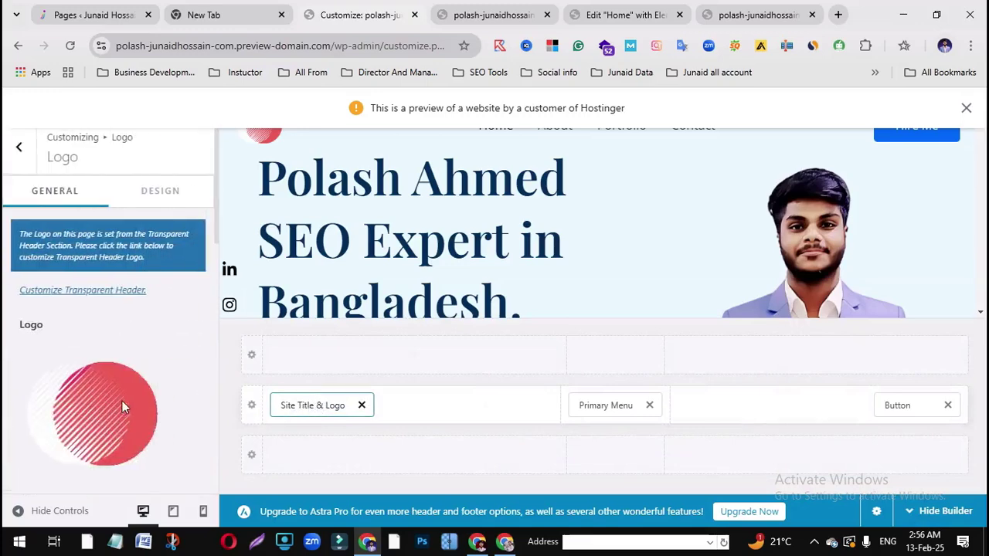
scroll(120, 404, "down", 4)
scroll(108, 324, "up", 3)
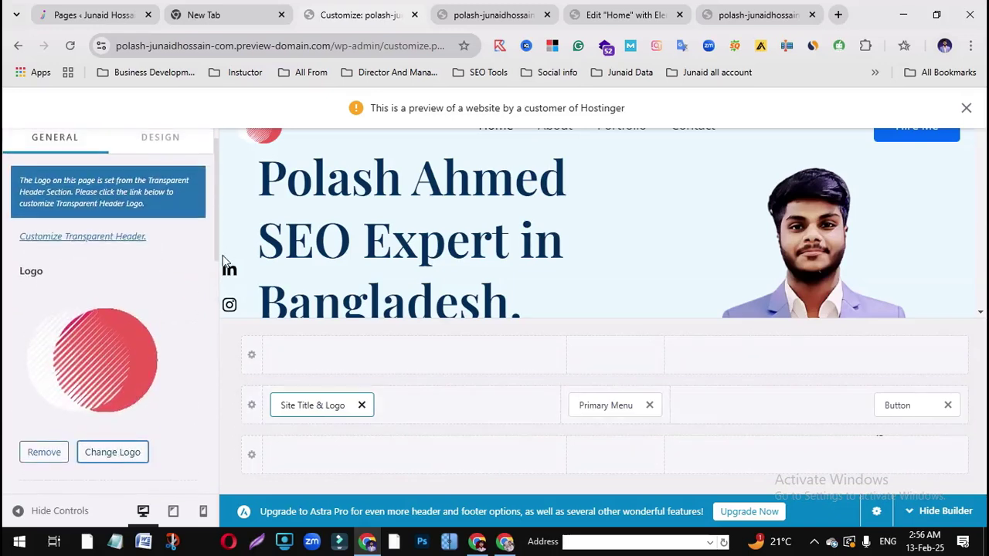
left_click(111, 454)
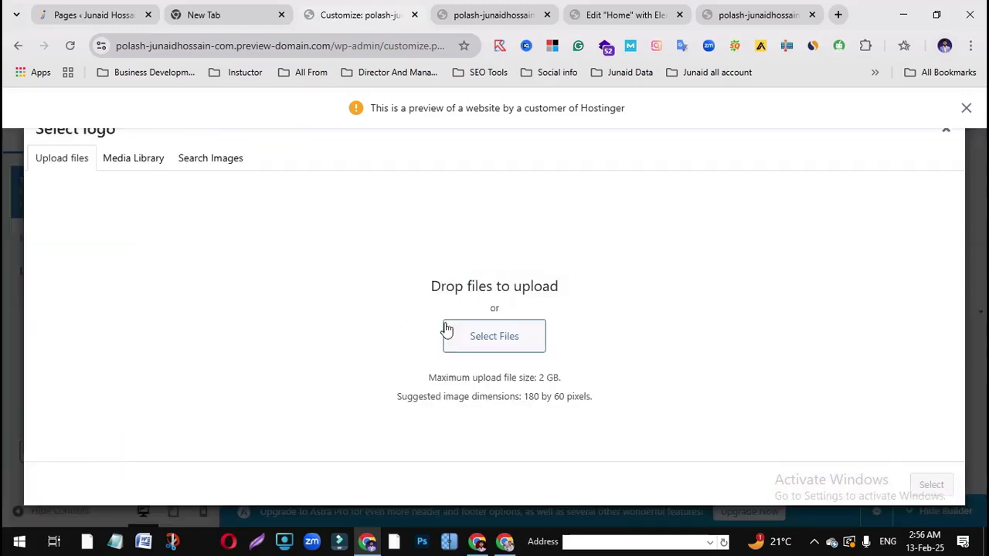
left_click(503, 337)
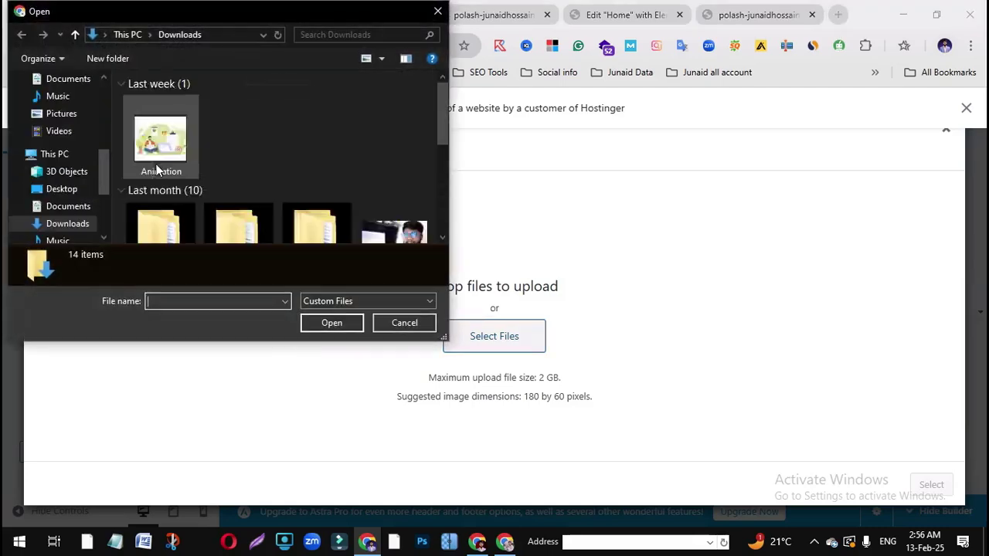
left_click(404, 324)
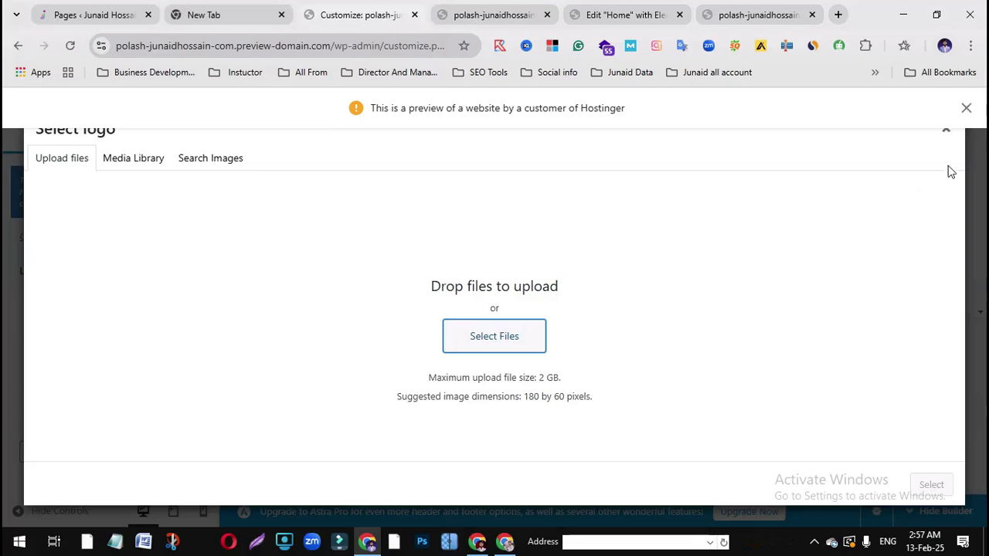
left_click(970, 113)
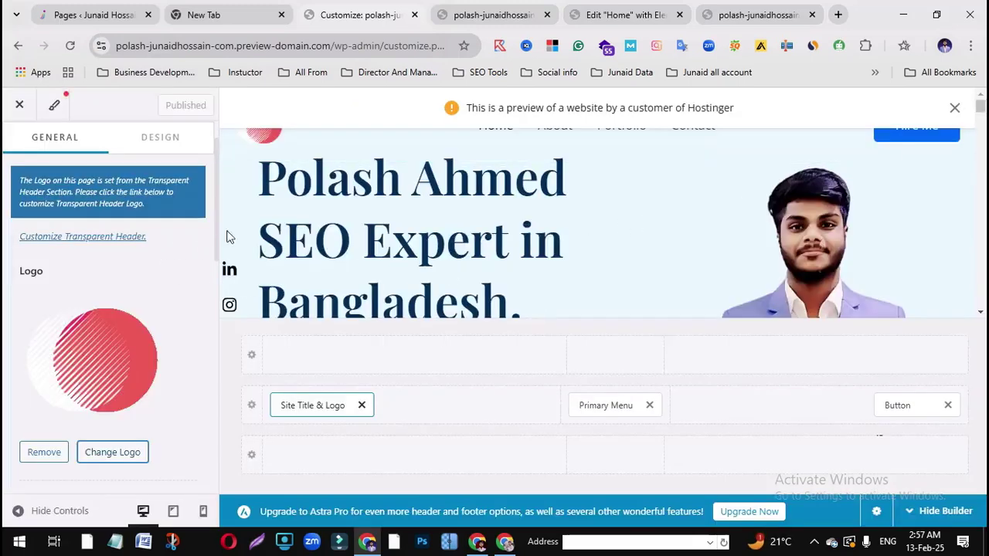
Dismiss the Hostinger preview notice and switch to the live homepage tab
scroll(485, 214, "down", 5)
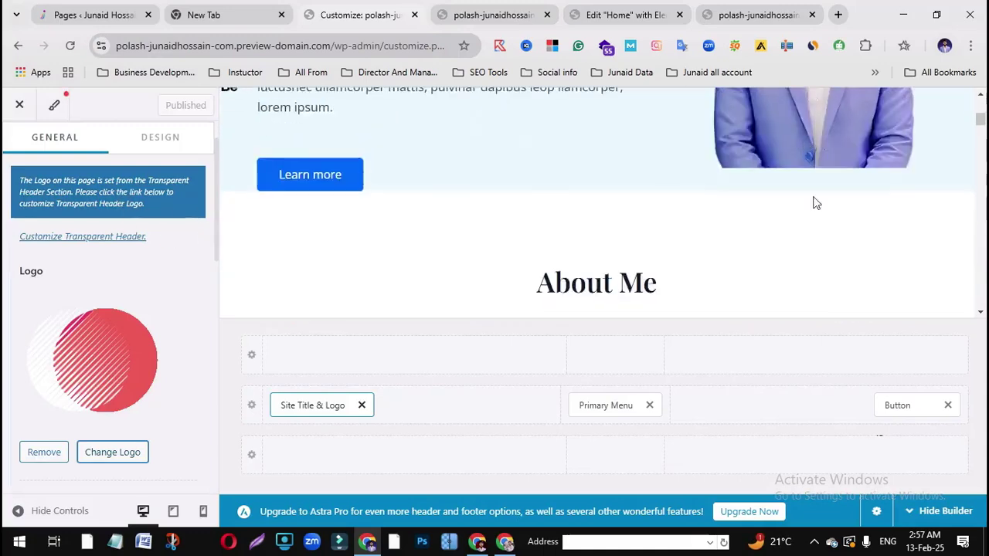
scroll(814, 204, "up", 5)
left_click(955, 110)
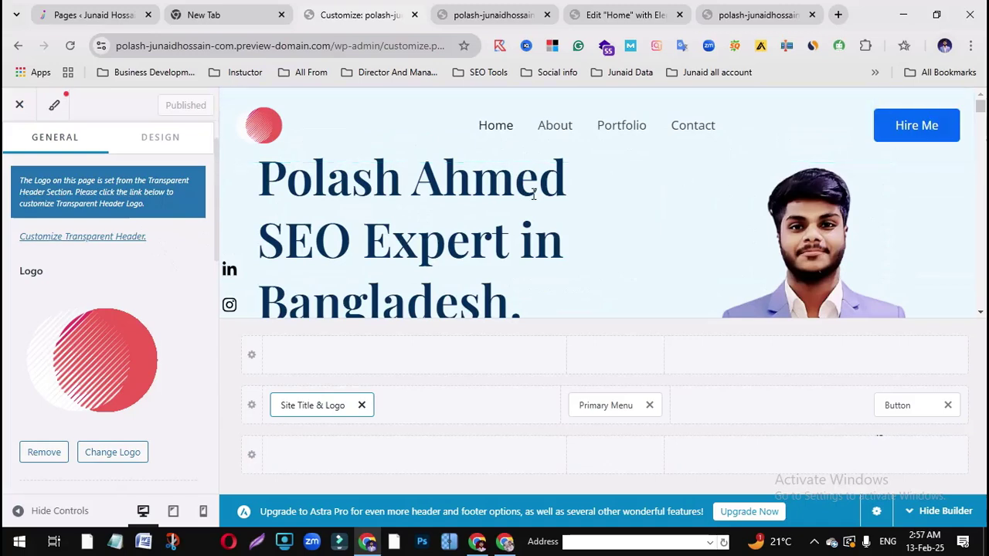
scroll(483, 254, "down", 5)
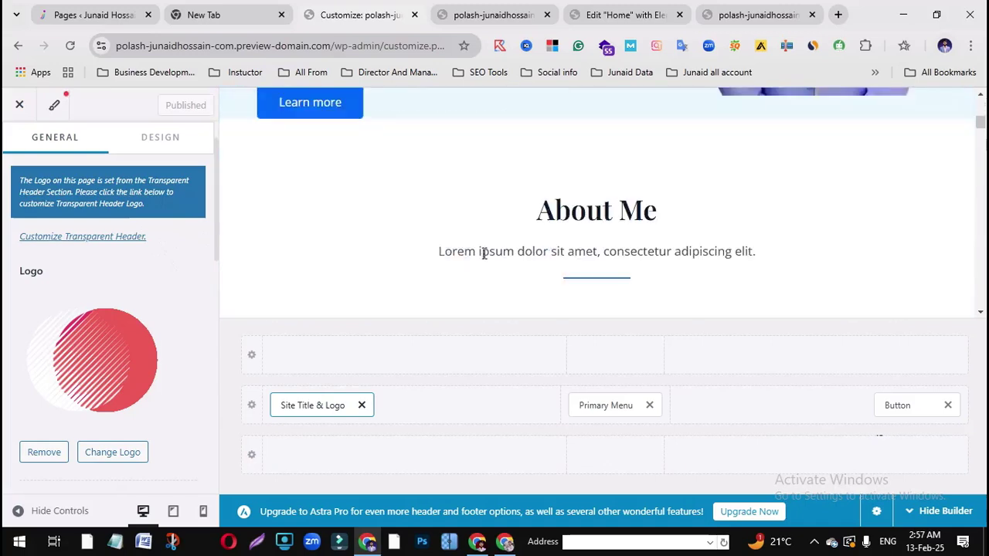
scroll(609, 277, "down", 15)
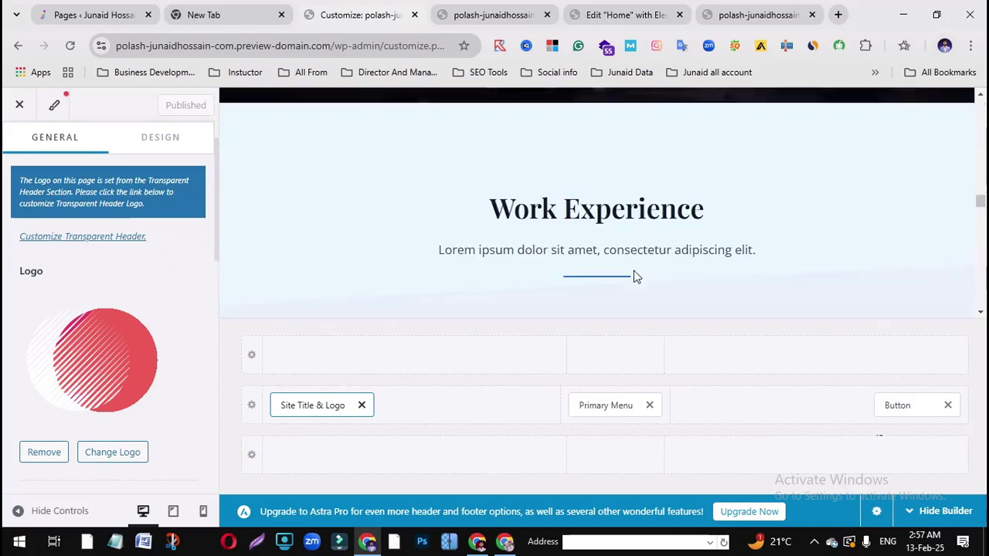
key("ctrl+9")
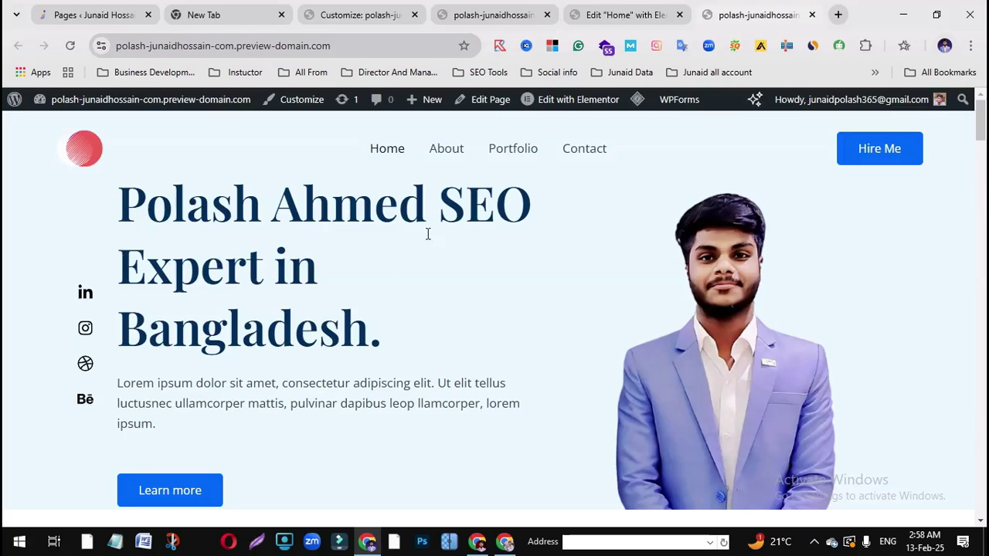
scroll(427, 234, "down", 5)
scroll(605, 304, "down", 5)
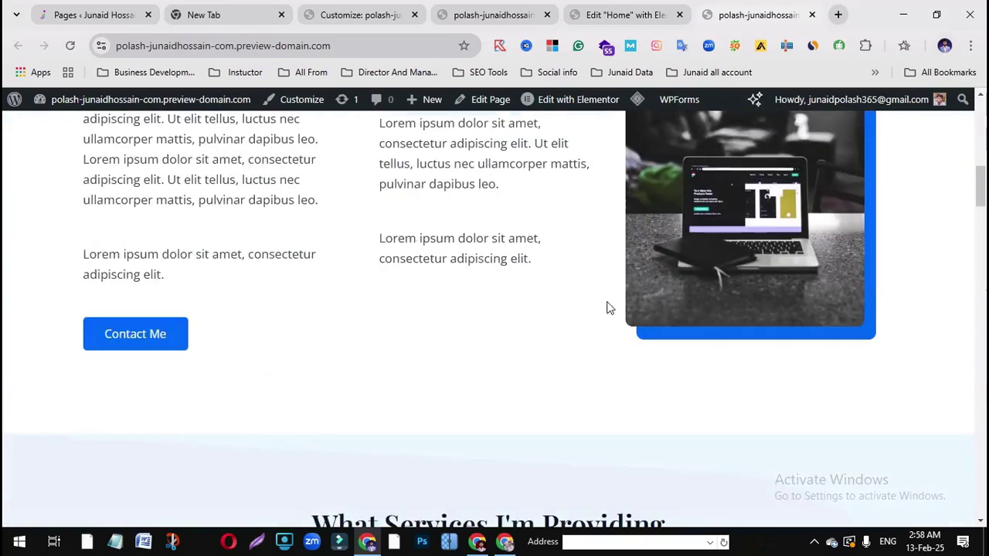
scroll(607, 307, "down", 5)
scroll(607, 313, "down", 1)
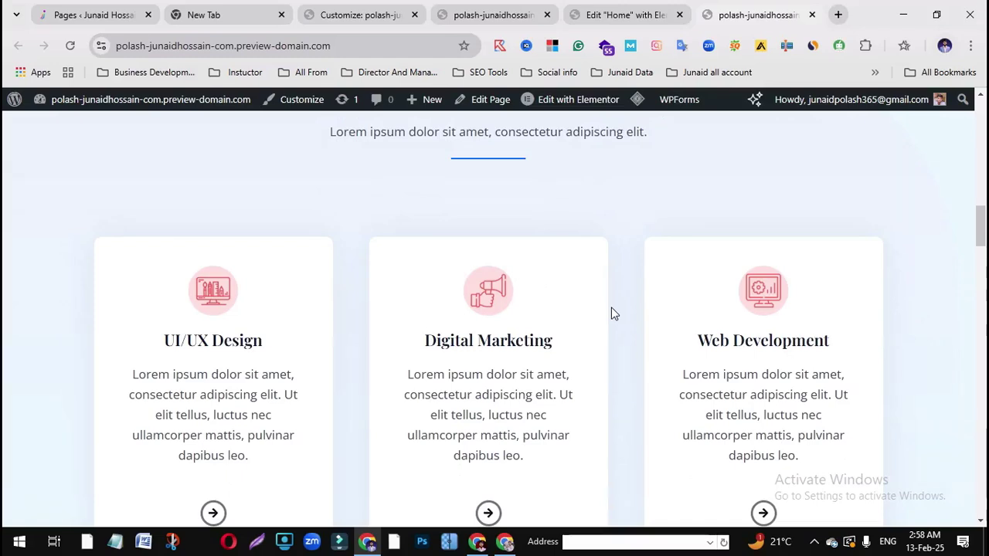
scroll(614, 313, "down", 10)
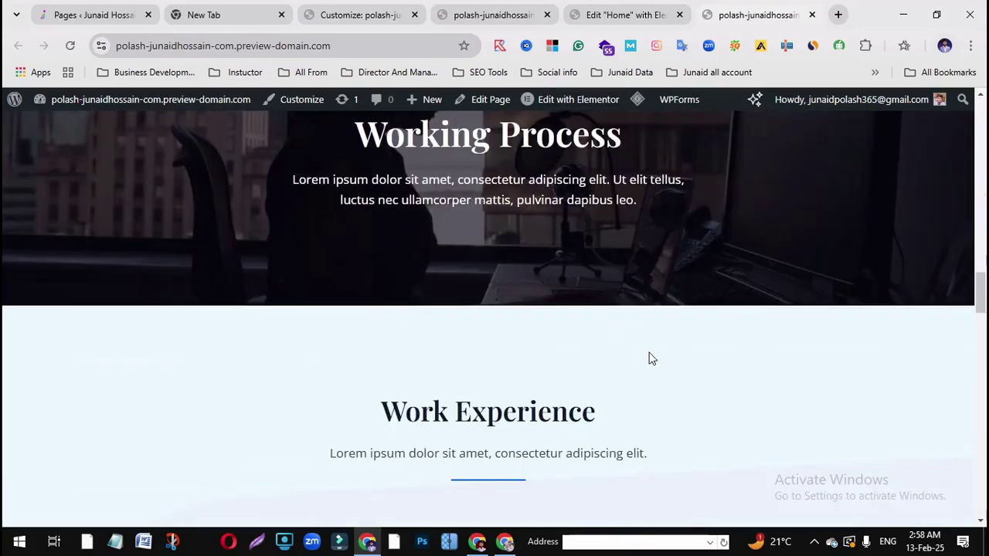
scroll(652, 359, "down", 5)
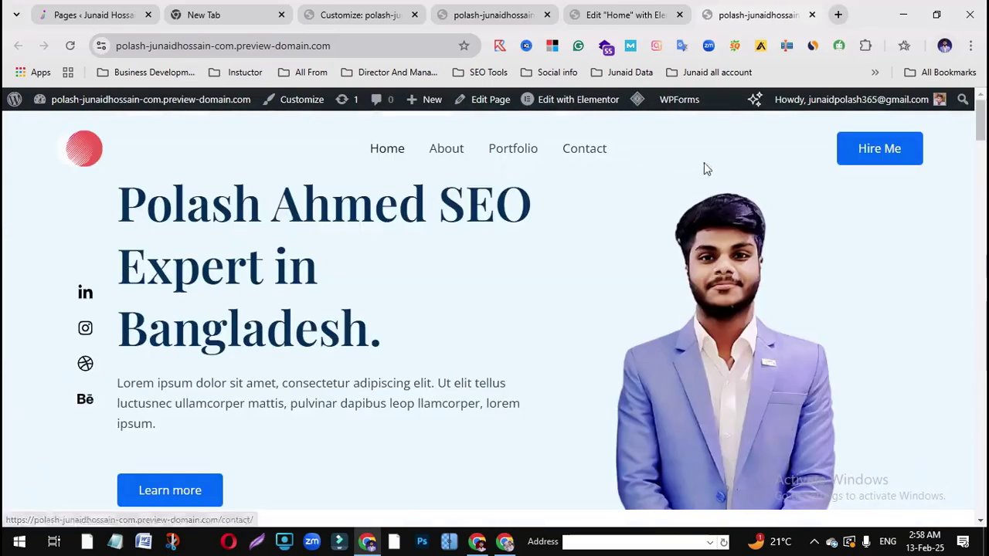